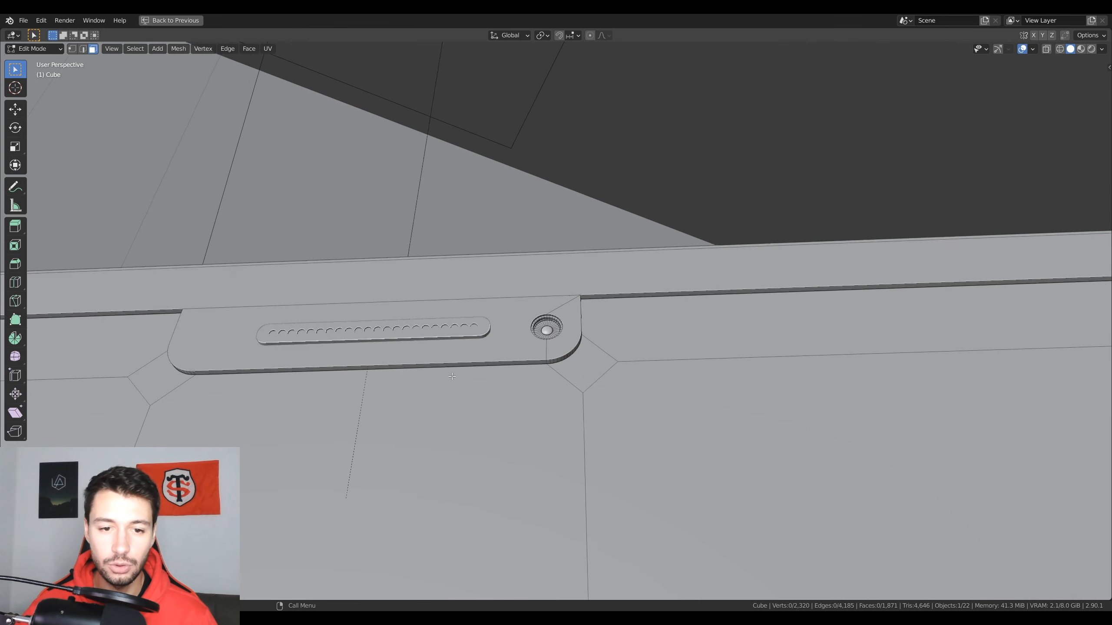
Return to Object Mode and delete the glass plane covering the phone's front screen
{"action": "scroll", "coordinate": [451, 376], "scroll_direction": "down", "scroll_amount": 9}
{"action": "key", "text": "Tab"}
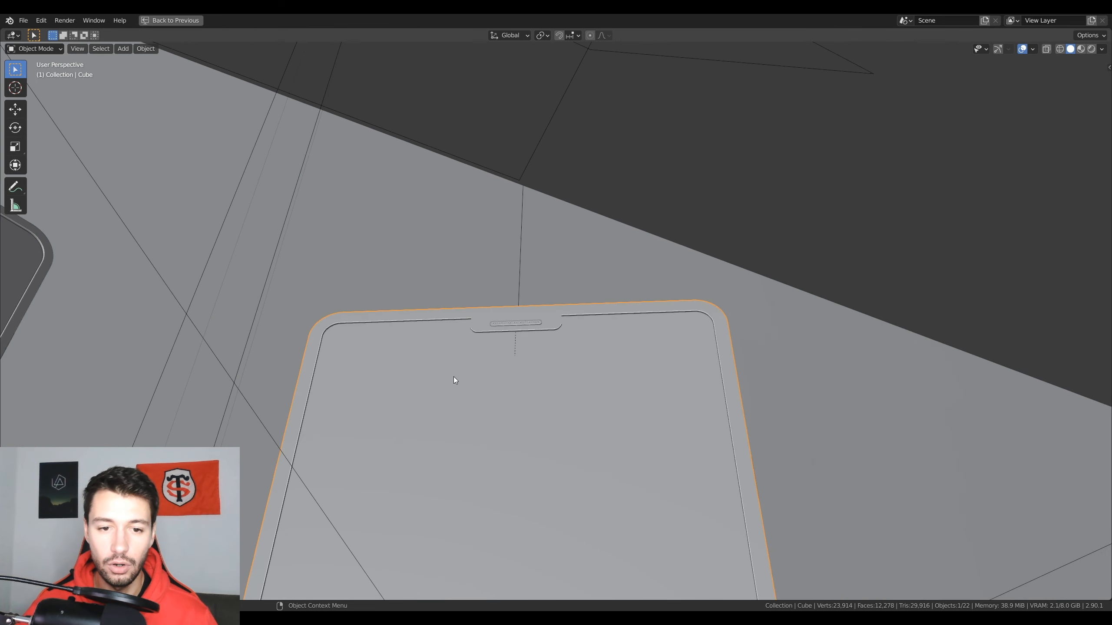
{"action": "scroll", "coordinate": [453, 377], "scroll_direction": "down", "scroll_amount": 5}
{"action": "middle_click_drag", "start_coordinate": [496, 409], "coordinate": [543, 401]}
{"action": "left_click", "coordinate": [506, 466]}
{"action": "key", "text": "Delete"}
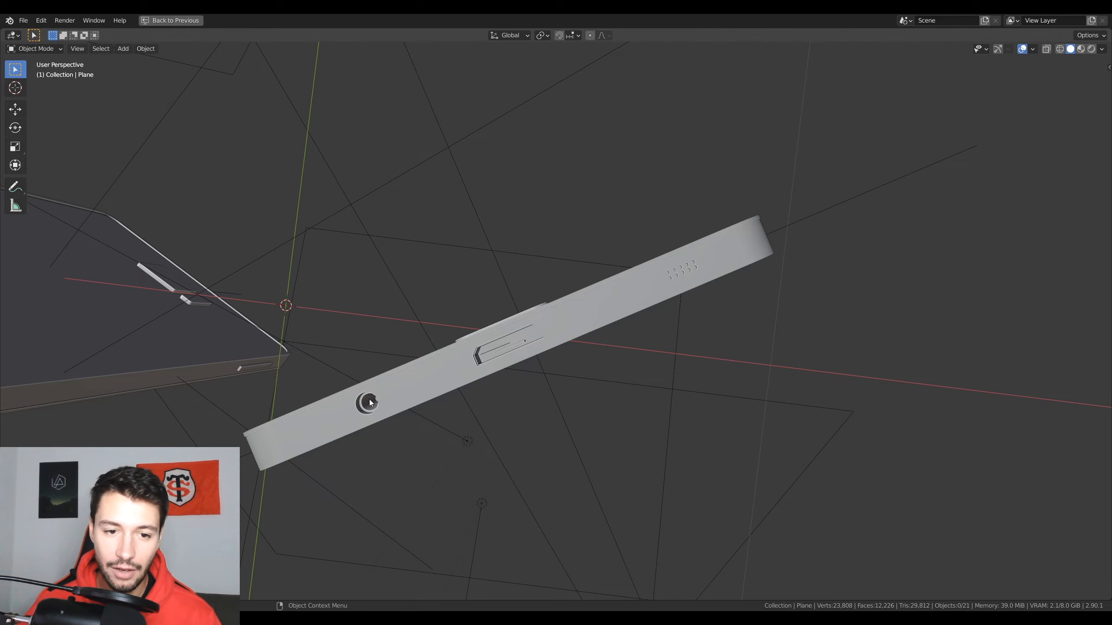
Hide the cover face of the square camera module on the phone's back in Edit Mode, then return to Object Mode
{"action": "middle_click_drag", "start_coordinate": [370, 400], "coordinate": [635, 355]}
{"action": "middle_click_drag", "start_coordinate": [617, 393], "coordinate": [543, 386]}
{"action": "left_click", "coordinate": [608, 424]}
{"action": "key", "text": "Tab"}
{"action": "scroll", "coordinate": [503, 412], "scroll_direction": "up", "scroll_amount": 6}
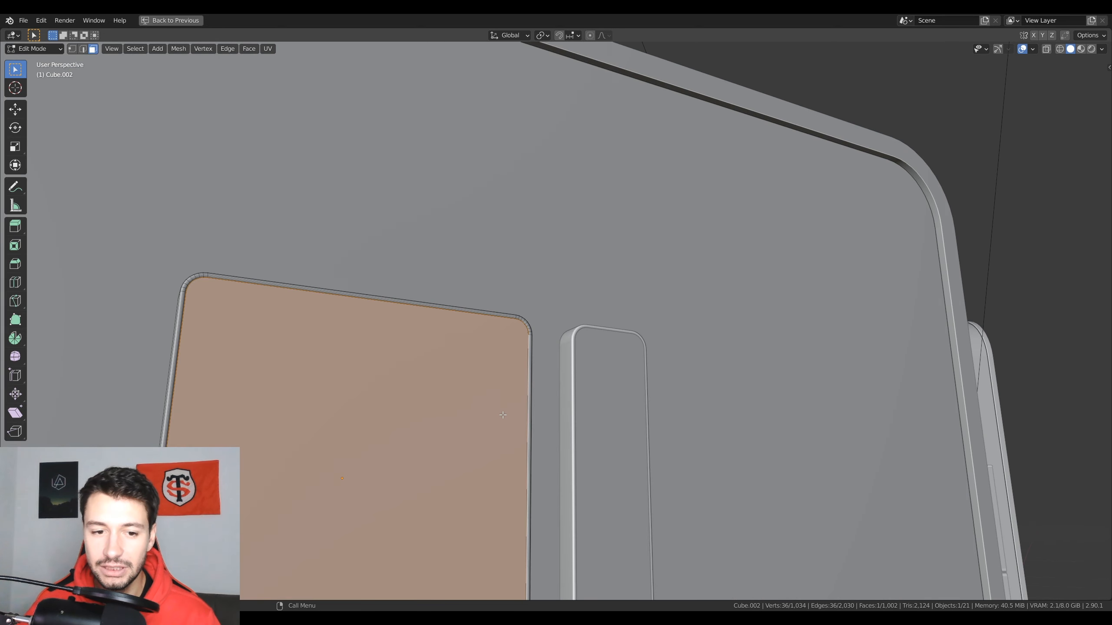
{"action": "scroll", "coordinate": [445, 450], "scroll_direction": "down", "scroll_amount": 2}
{"action": "key", "text": "h"}
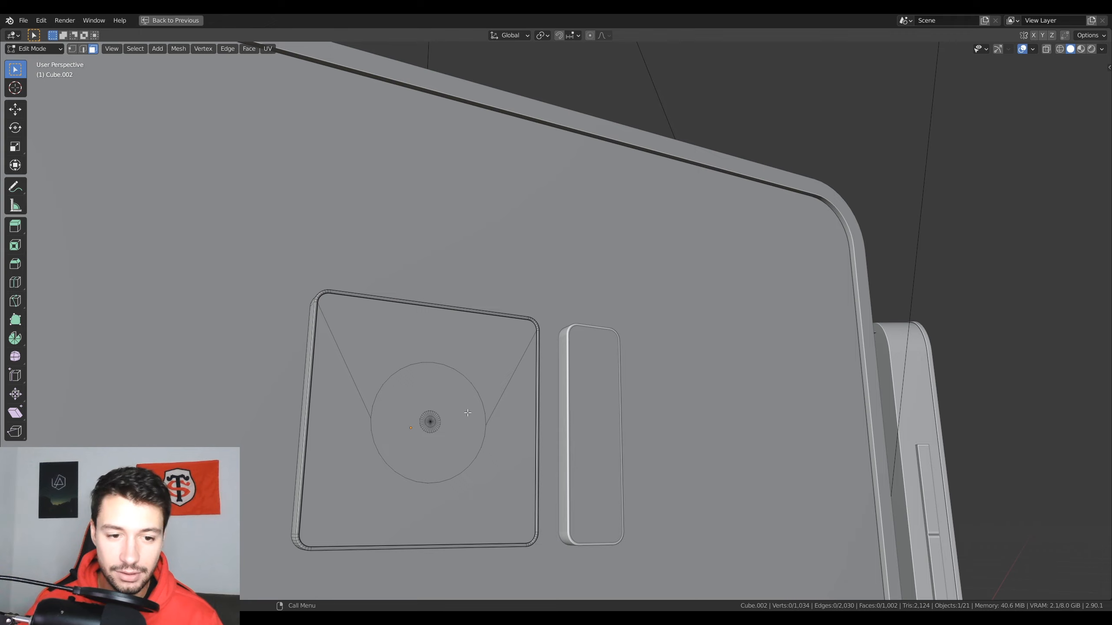
{"action": "middle_click_drag", "start_coordinate": [466, 413], "coordinate": [492, 426]}
{"action": "key", "text": "Tab"}
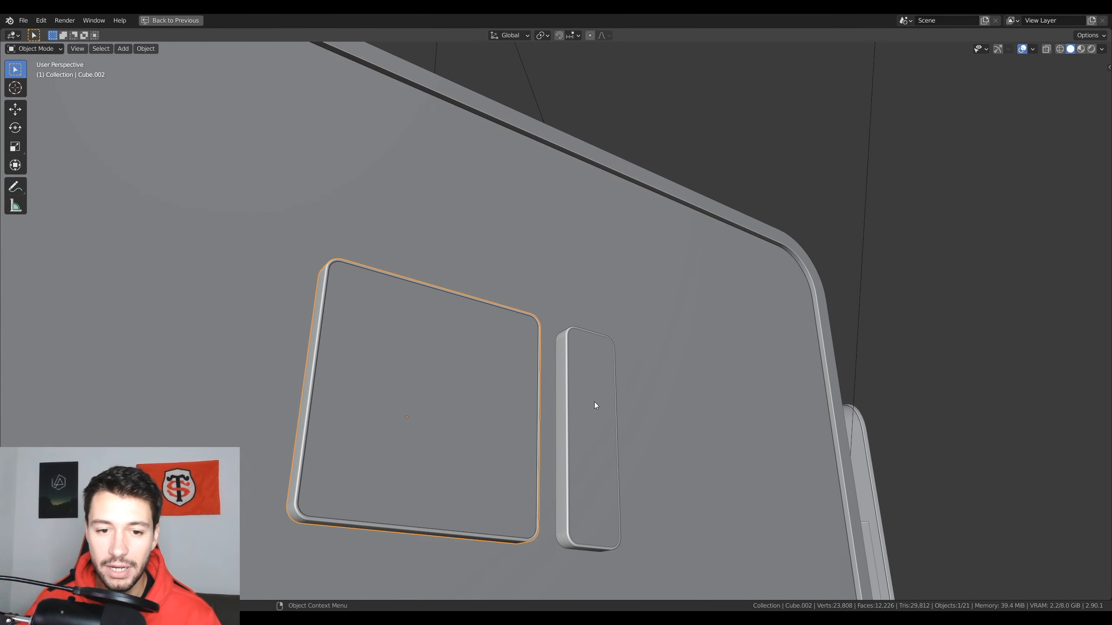
Hide the cover faces of the narrow module beside the square camera in Edit Mode, and return to Object Mode
{"action": "left_click", "coordinate": [594, 402]}
{"action": "key", "text": "Tab"}
{"action": "left_click", "coordinate": [594, 381]}
{"action": "key", "text": "h"}
{"action": "middle_click_drag", "start_coordinate": [594, 381], "coordinate": [596, 491]}
{"action": "left_click", "coordinate": [596, 491]}
{"action": "key", "text": "h"}
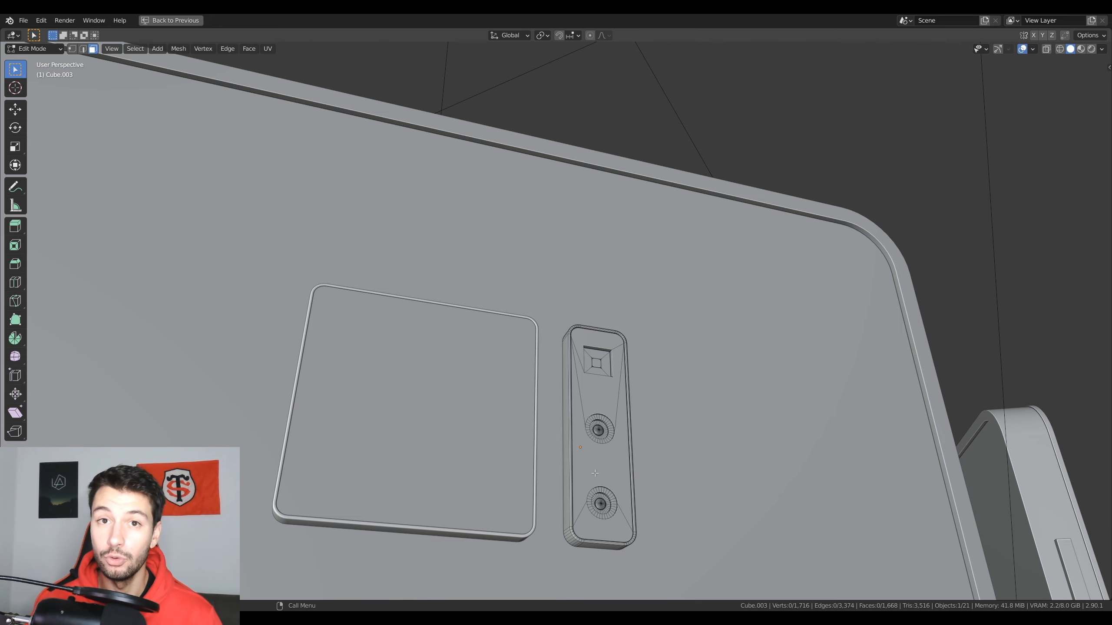
{"action": "key", "text": "Tab"}
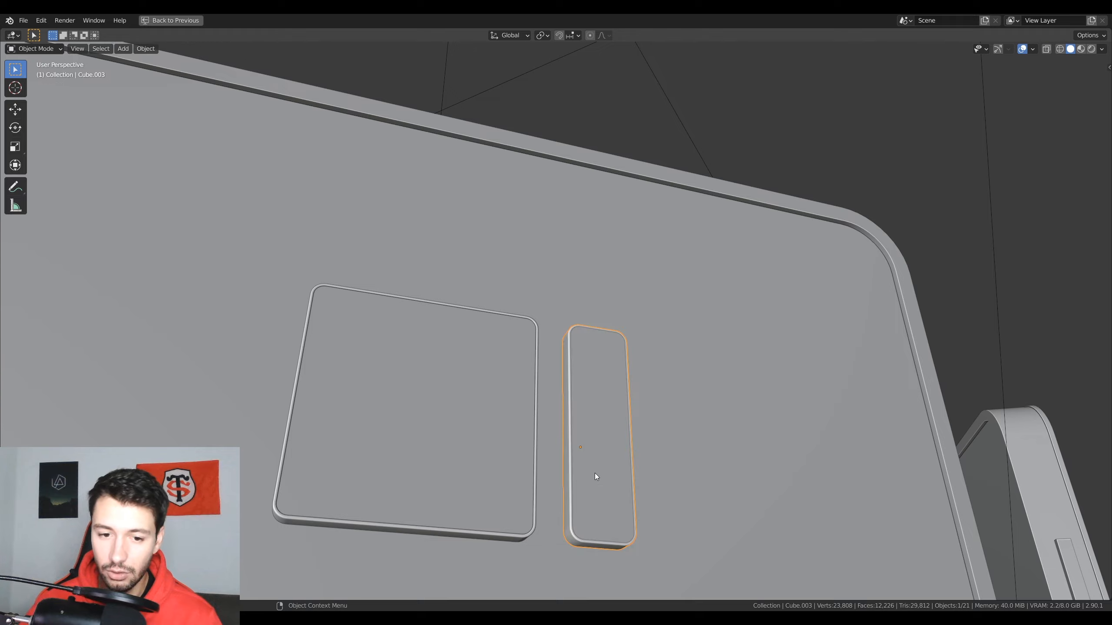
{"action": "middle_click_drag", "start_coordinate": [594, 473], "coordinate": [674, 452]}
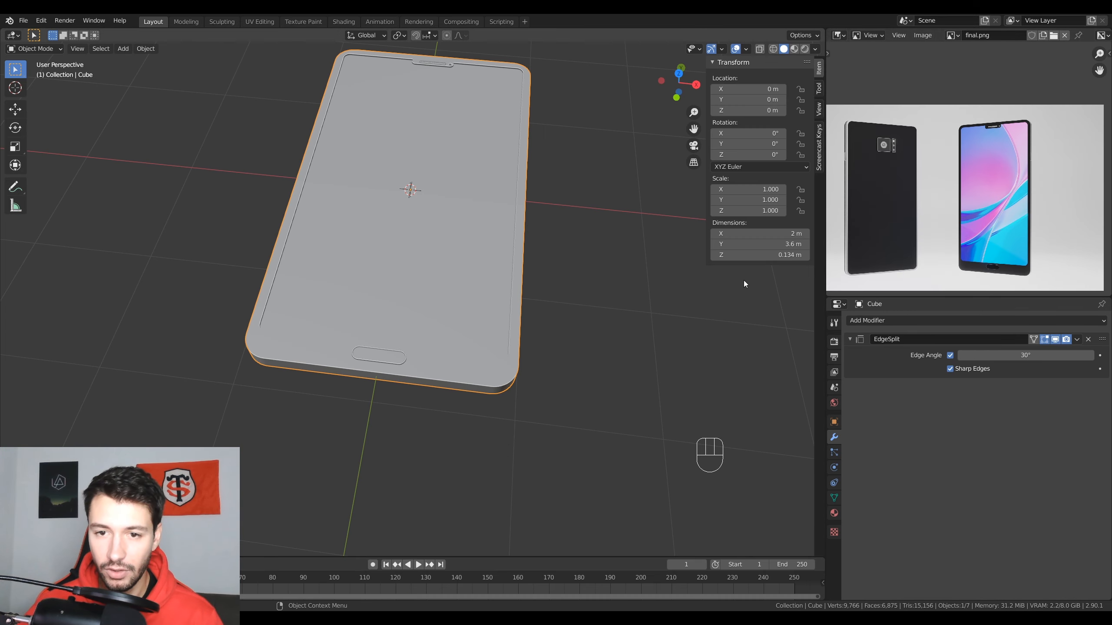
In front view, sketch annotations on the phone's bottom edge marking a round jack hole and a central port
{"action": "middle_click_drag", "start_coordinate": [446, 243], "coordinate": [410, 343]}
{"action": "key", "text": "KP_1"}
{"action": "scroll", "coordinate": [464, 242], "scroll_direction": "up", "scroll_amount": 4}
{"action": "key", "text": "KP_1"}
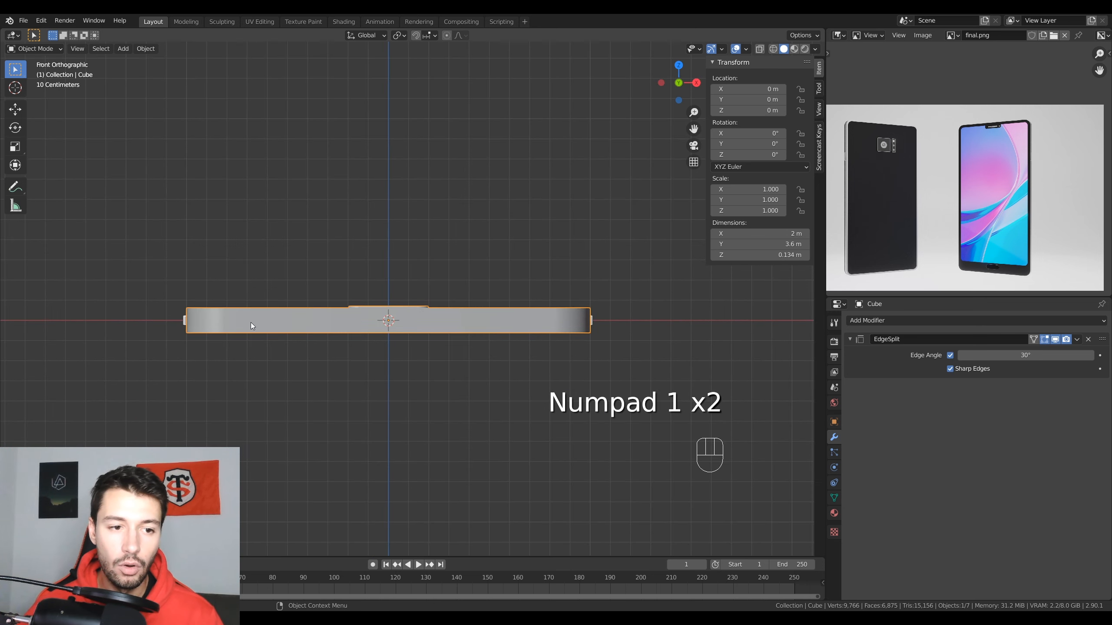
{"action": "key", "text": "d"}
{"action": "left_click_drag", "start_coordinate": [274, 314], "coordinate": [270, 325]}
{"action": "left_click_drag", "start_coordinate": [391, 327], "coordinate": [373, 326]}
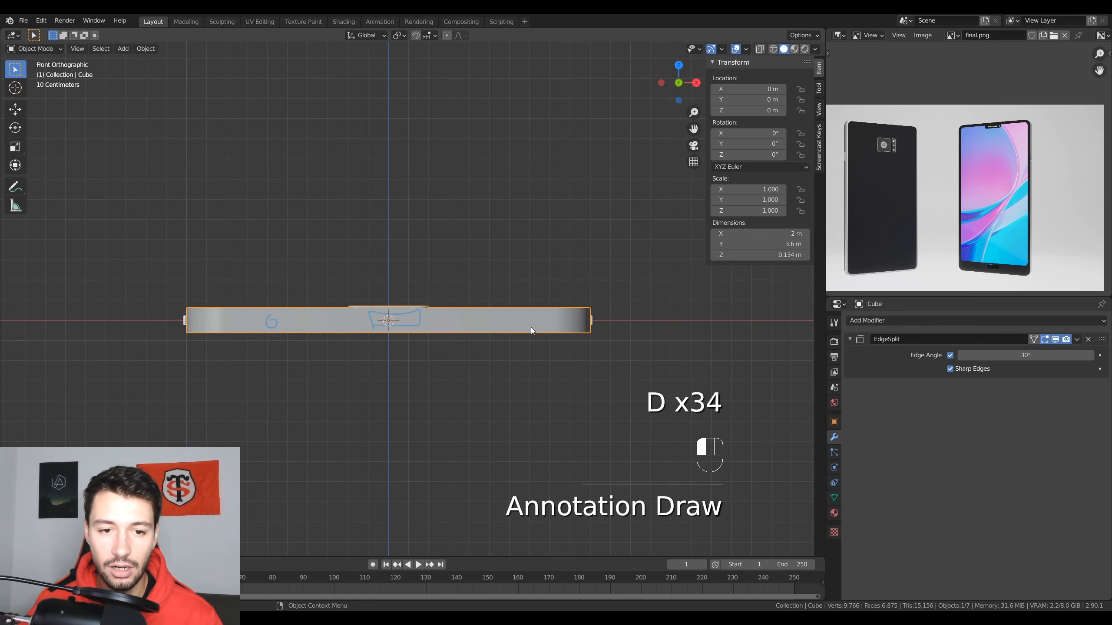
Undo all annotation strokes on the phone's bottom edge
{"action": "key", "text": "ctrl+z"}
{"action": "key", "text": "ctrl+z"}
{"action": "key", "text": "ctrl+z"}
{"action": "key", "text": "ctrl+z"}
{"action": "key", "text": "ctrl+z"}
{"action": "key", "text": "ctrl+z"}
{"action": "key", "text": "ctrl+z"}
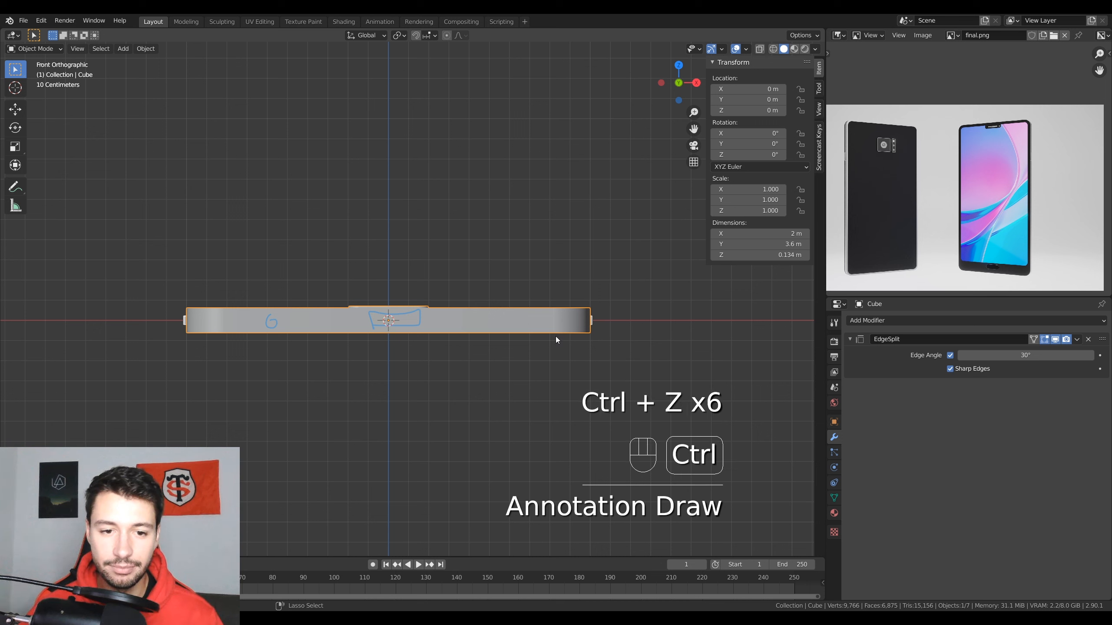
{"action": "key", "text": "ctrl+z"}
{"action": "key", "text": "ctrl+z"}
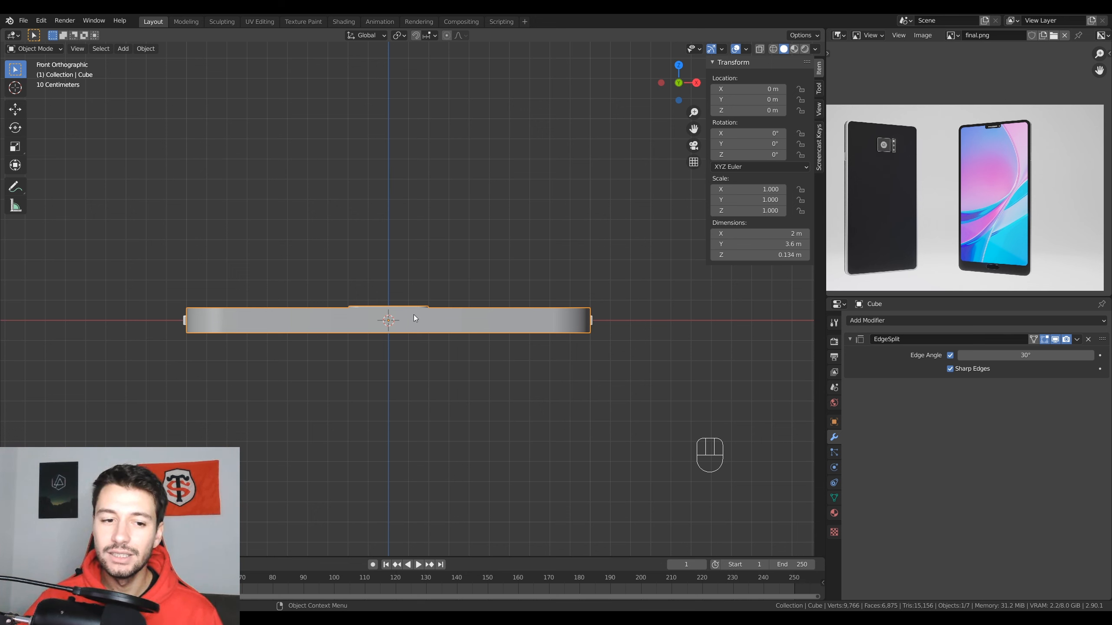
Add a cylinder mesh at the origin and rotate it 90° about the X axis
{"action": "scroll", "coordinate": [416, 317], "scroll_direction": "up", "scroll_amount": 2}
{"action": "middle_click_drag", "start_coordinate": [417, 318], "coordinate": [442, 300], "text": "shift"}
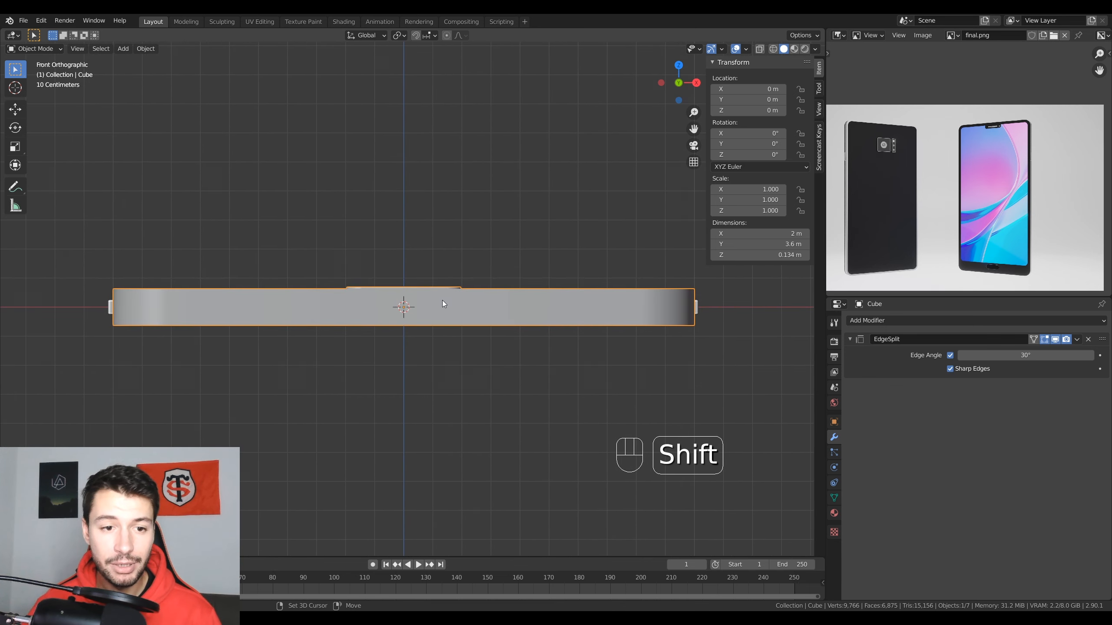
{"action": "key", "text": "shift+a"}
{"action": "mouse_move", "coordinate": [442, 300]}
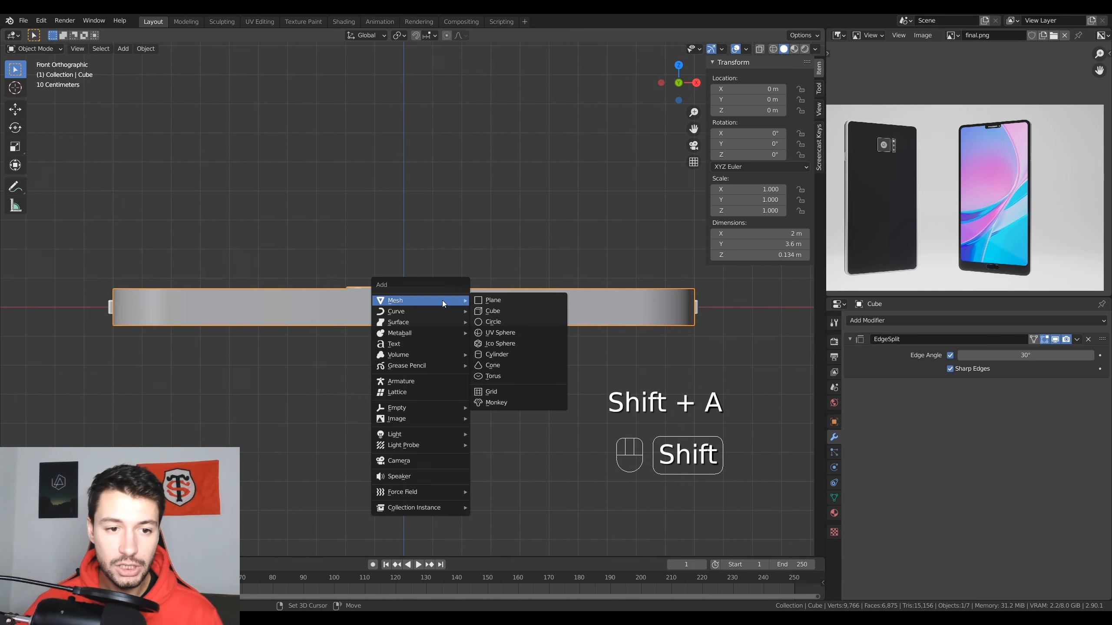
{"action": "left_click", "coordinate": [506, 353]}
{"action": "type", "text": "rx"}
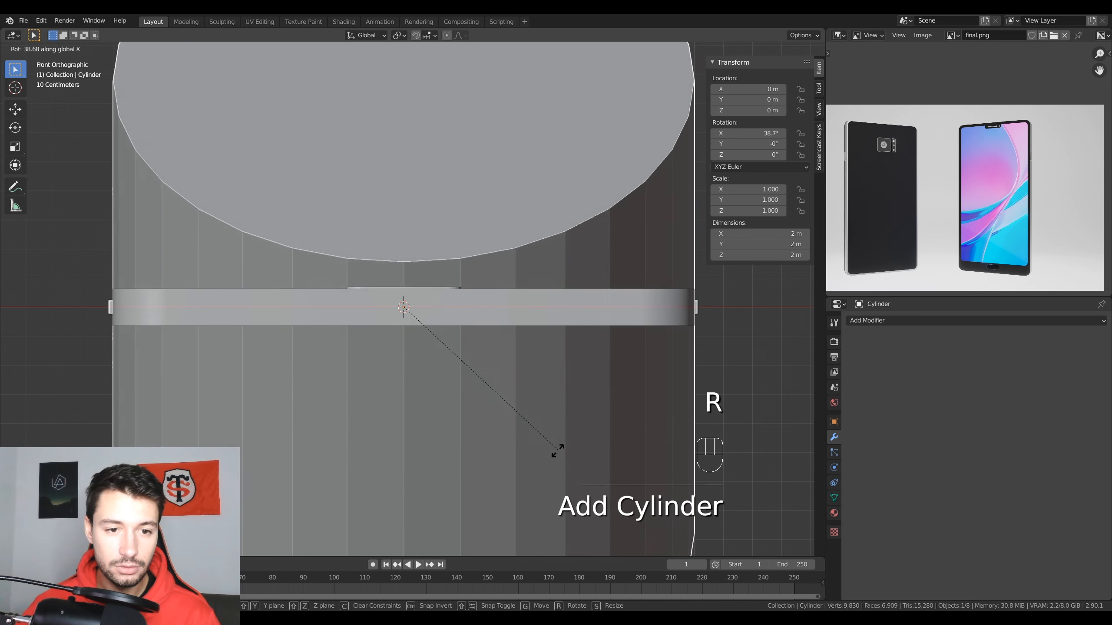
{"action": "type", "text": "90"}
{"action": "left_click", "coordinate": [552, 471]}
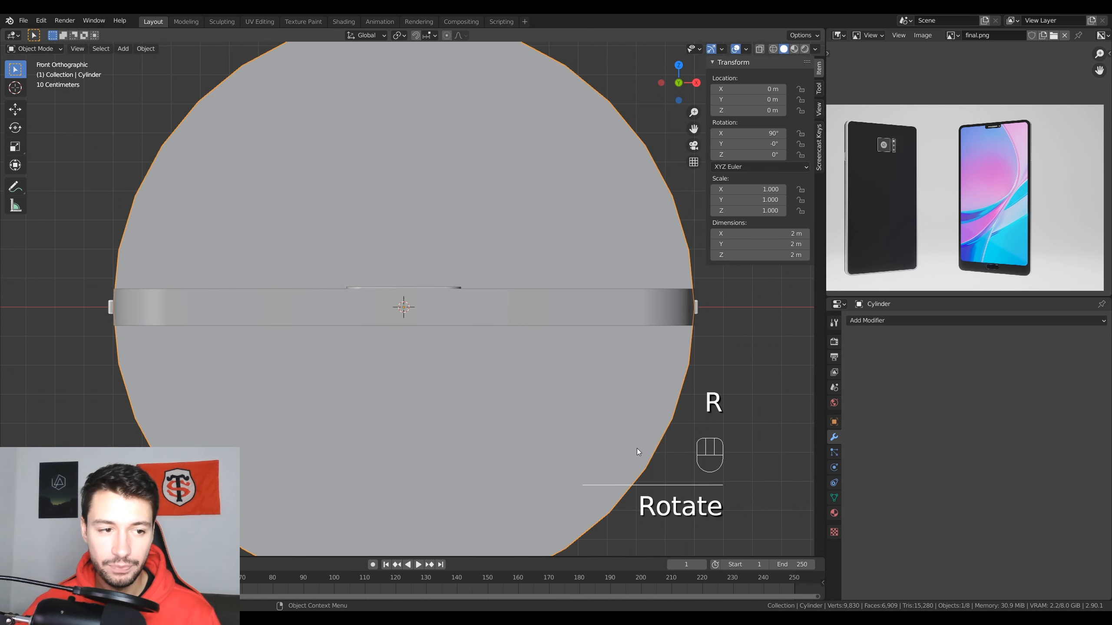
Scale the cylinder down to about 0.069 m and move it along X to -0.6 m
{"action": "key", "text": "s"}
{"action": "left_click", "coordinate": [587, 423]}
{"action": "key", "text": "s"}
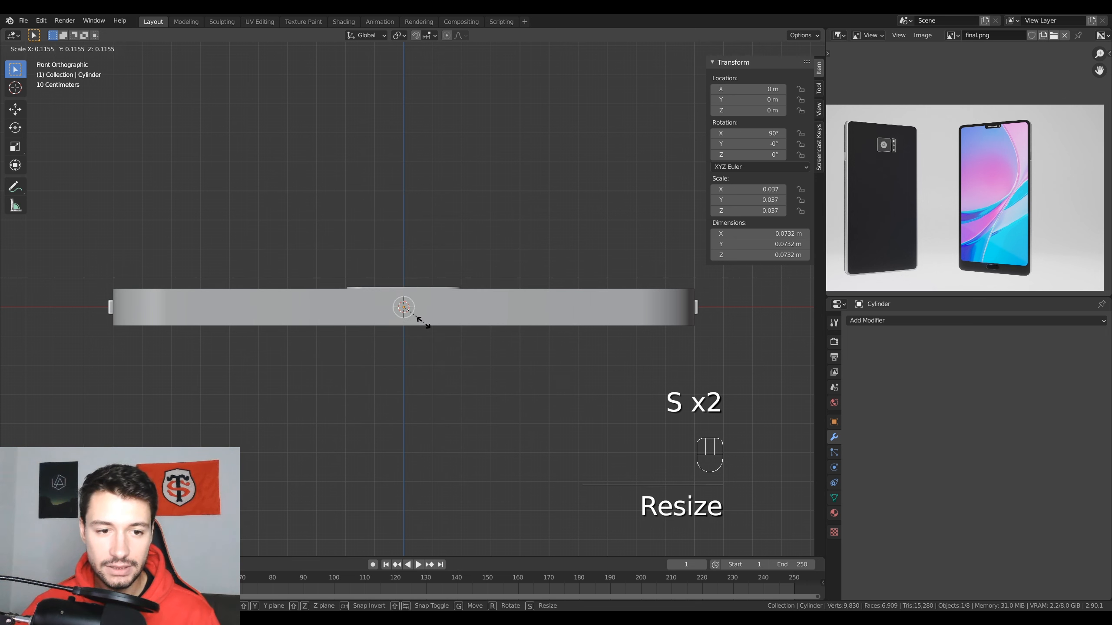
{"action": "left_click", "coordinate": [419, 325]}
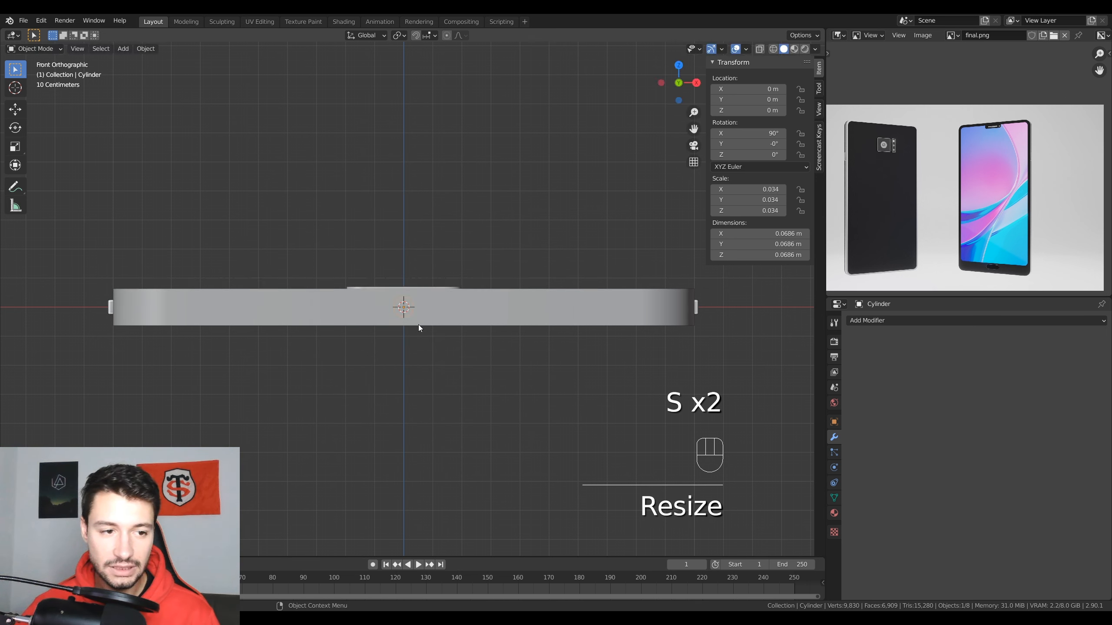
{"action": "key", "text": "g"}
{"action": "key", "text": "x"}
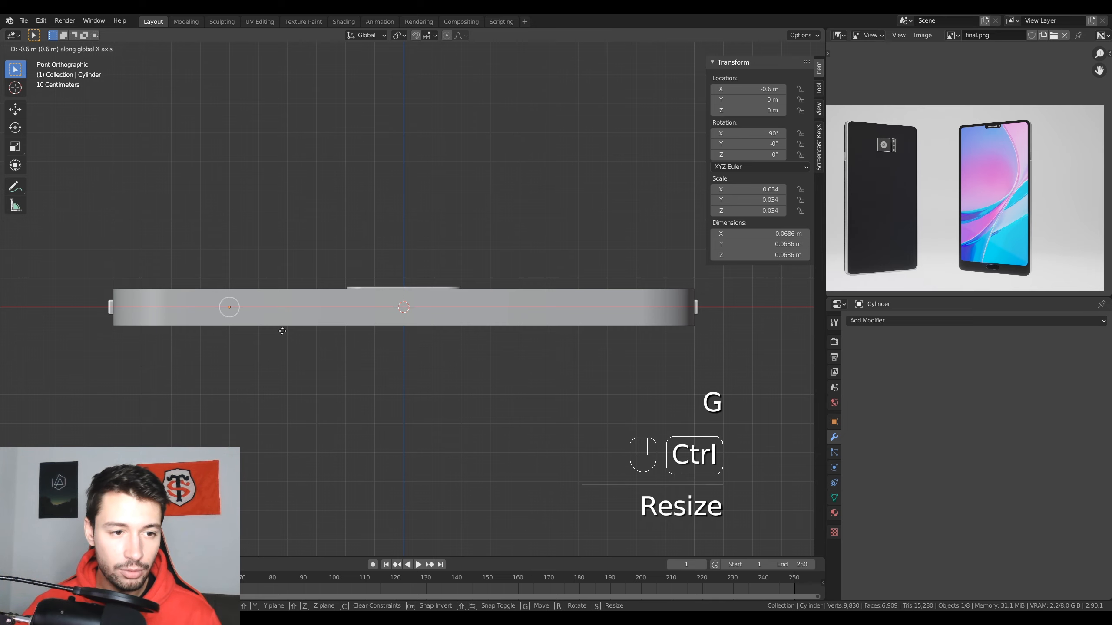
{"action": "left_click", "coordinate": [276, 325], "text": "ctrl"}
Move the cylinder along Y to about -1.819 m so it intersects the phone's bottom edge
{"action": "middle_click_drag", "start_coordinate": [276, 325], "coordinate": [347, 398]}
{"action": "scroll", "coordinate": [348, 397], "scroll_direction": "down", "scroll_amount": 5}
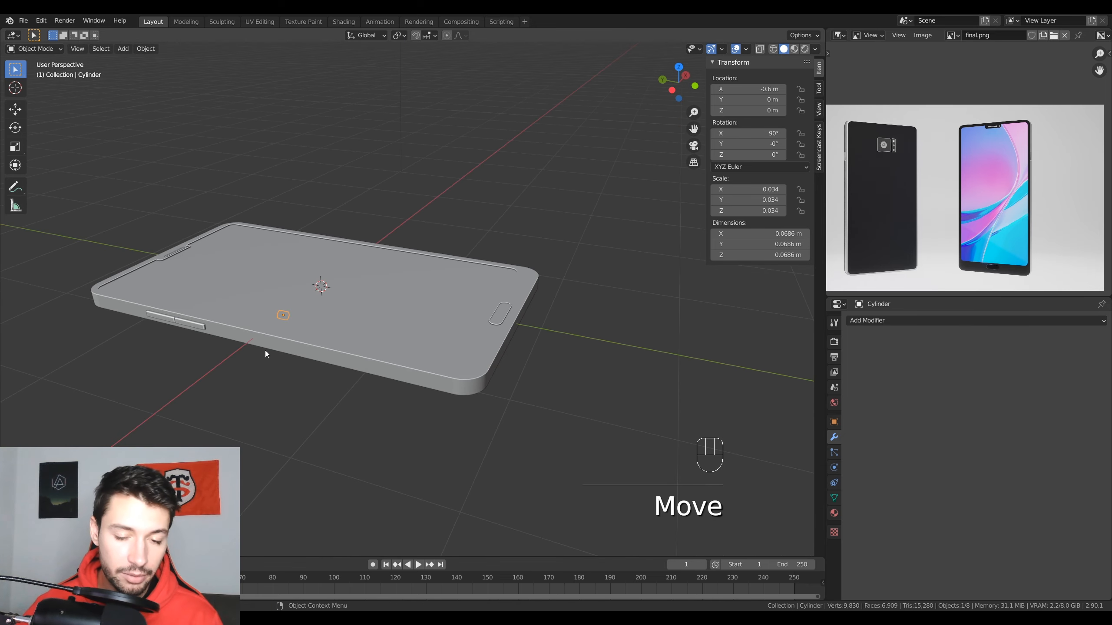
{"action": "key", "text": "g"}
{"action": "key", "text": "y"}
{"action": "left_click", "coordinate": [476, 414]}
{"action": "middle_click_drag", "start_coordinate": [476, 415], "coordinate": [490, 357]}
{"action": "scroll", "coordinate": [594, 395], "scroll_direction": "up", "scroll_amount": 5}
{"action": "scroll", "coordinate": [587, 386], "scroll_direction": "down", "scroll_amount": 2}
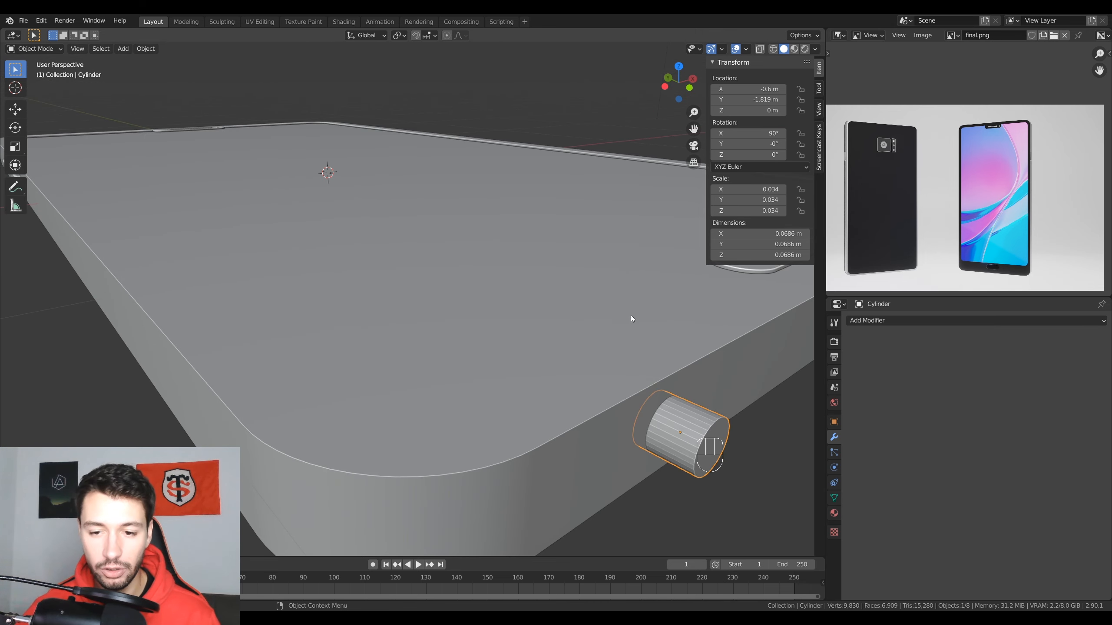
Add a Boolean Difference modifier to the phone body with the cylinder as its object, and apply it
{"action": "scroll", "coordinate": [622, 322], "scroll_direction": "down", "scroll_amount": 3}
{"action": "middle_click_drag", "start_coordinate": [613, 329], "coordinate": [593, 325]}
{"action": "left_click", "coordinate": [596, 308]}
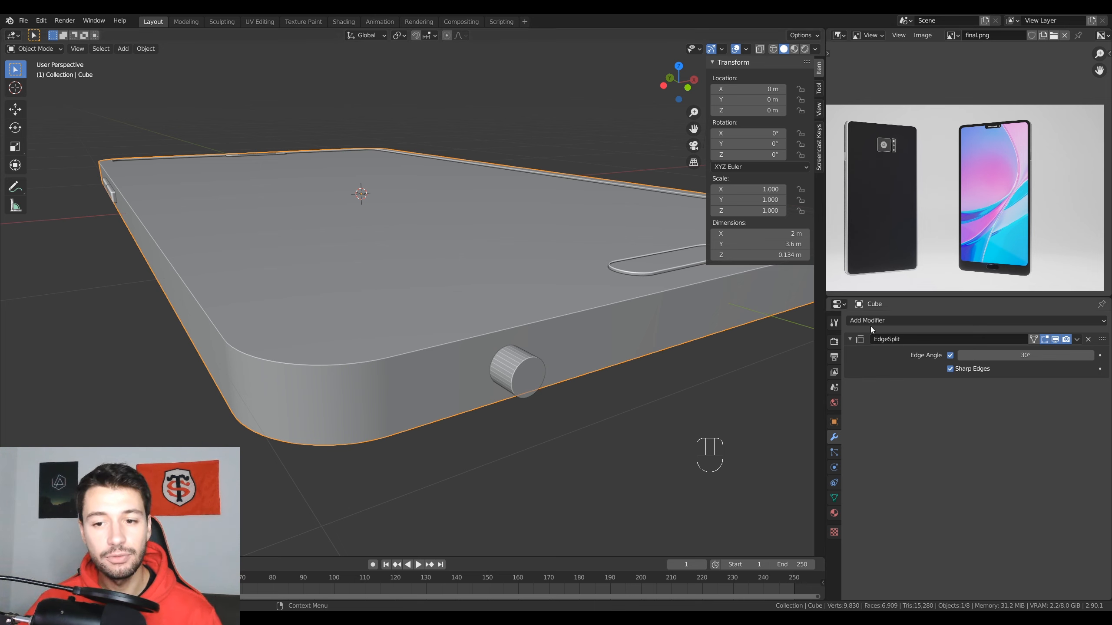
{"action": "left_click", "coordinate": [881, 320]}
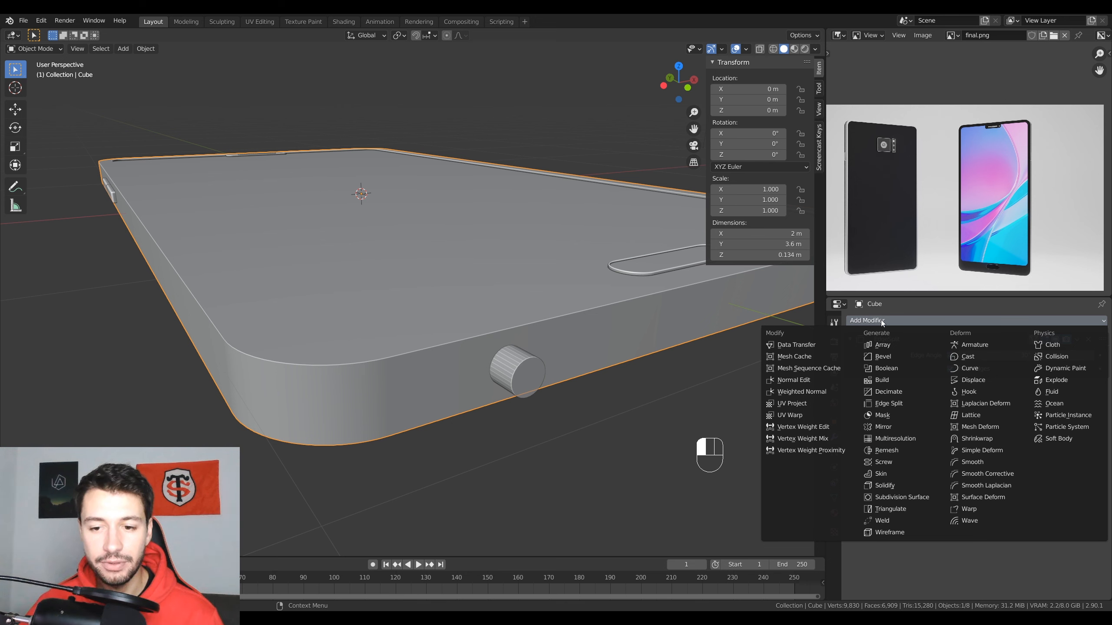
{"action": "left_click", "coordinate": [891, 370]}
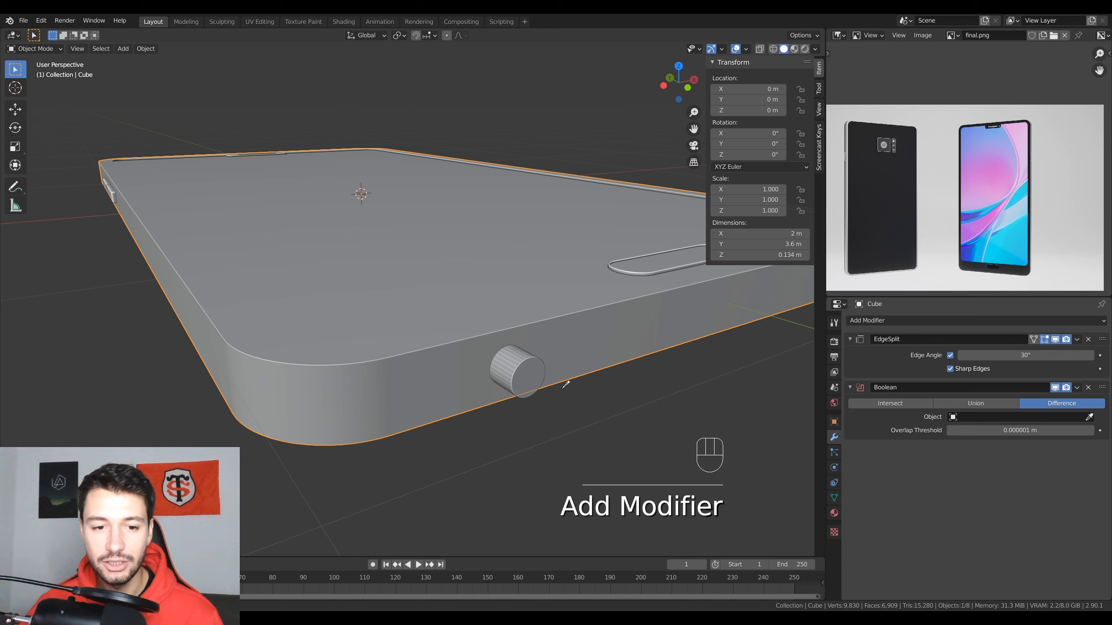
{"action": "left_click", "coordinate": [506, 356]}
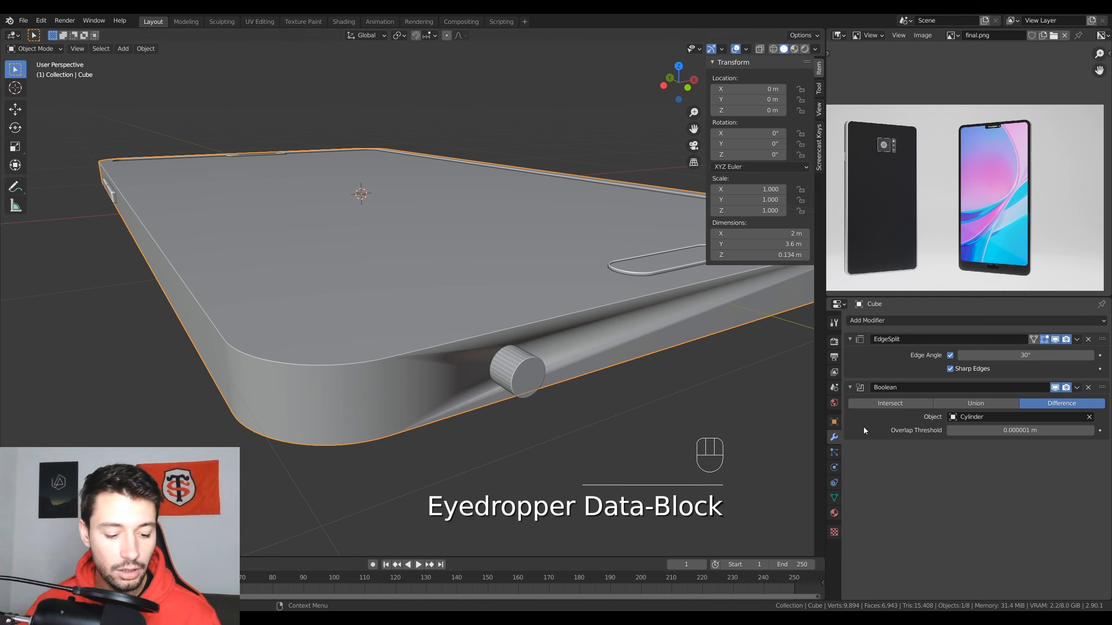
{"action": "key", "text": "ctrl+a"}
Move the cylinder out of the cut hole along X to about -0.08 m
{"action": "left_click", "coordinate": [516, 370]}
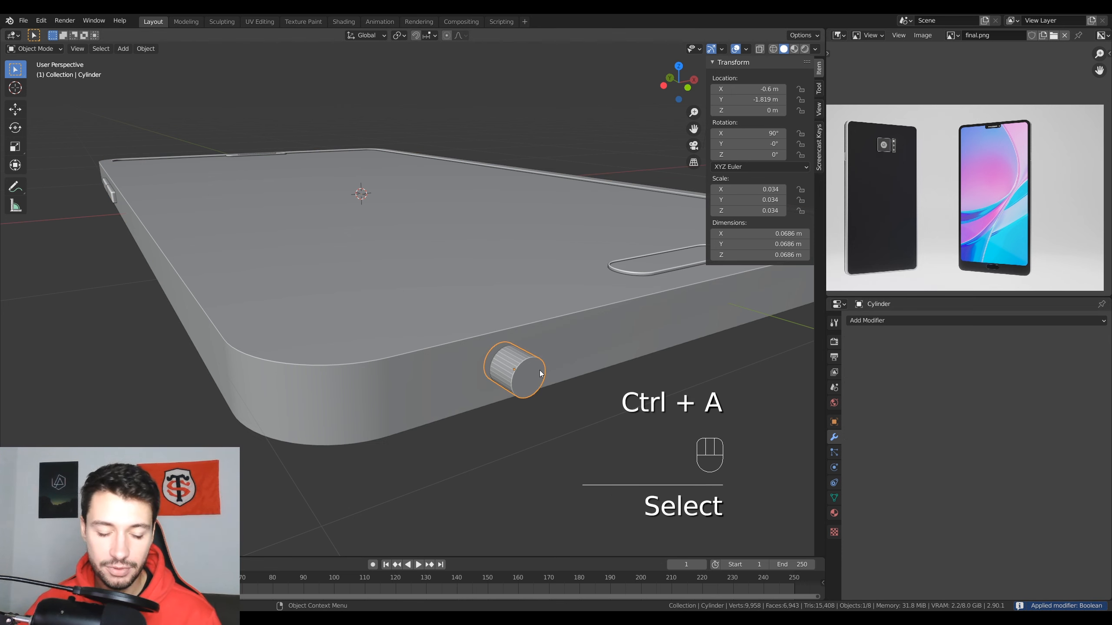
{"action": "key", "text": "g"}
{"action": "key", "text": "x"}
{"action": "left_click", "coordinate": [748, 337]}
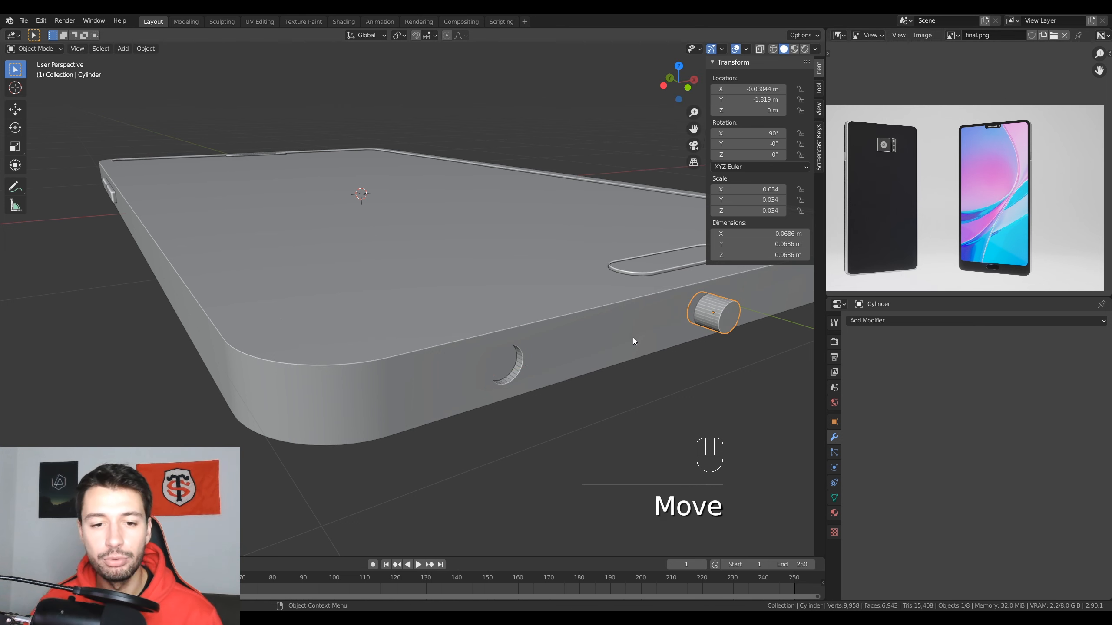
Apply Shade Smooth to the phone body to smooth the walls of the new round hole
{"action": "middle_click_drag", "start_coordinate": [543, 323], "coordinate": [500, 86]}
{"action": "scroll", "coordinate": [551, 310], "scroll_direction": "up", "scroll_amount": 9}
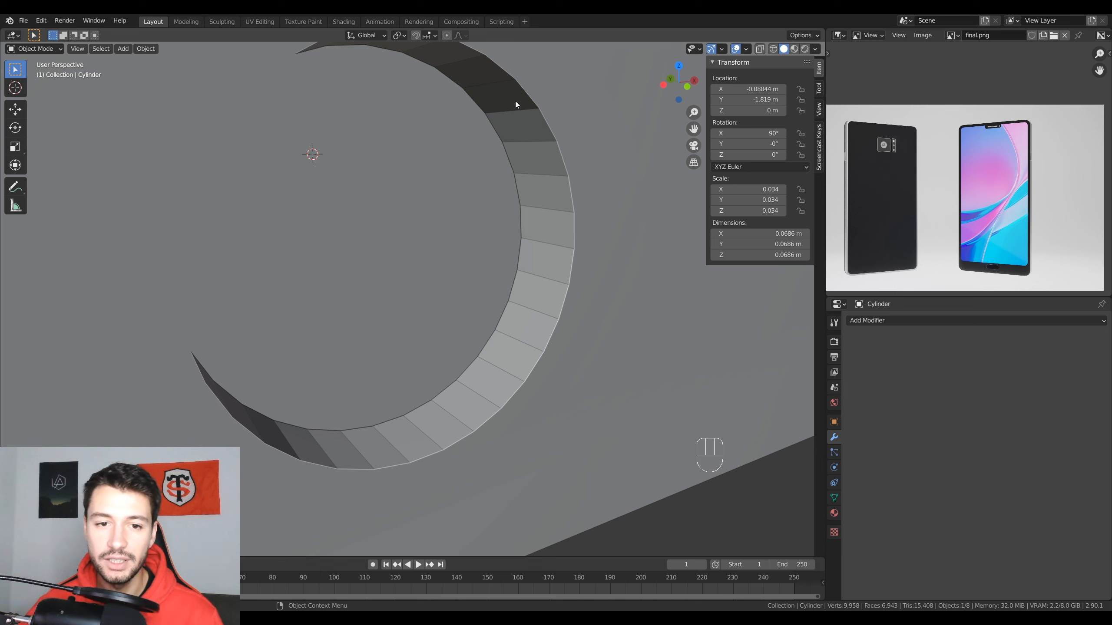
{"action": "right_click", "coordinate": [507, 123]}
{"action": "left_click", "coordinate": [508, 122]}
{"action": "left_click", "coordinate": [530, 134]}
{"action": "right_click", "coordinate": [531, 134]}
{"action": "left_click", "coordinate": [530, 134]}
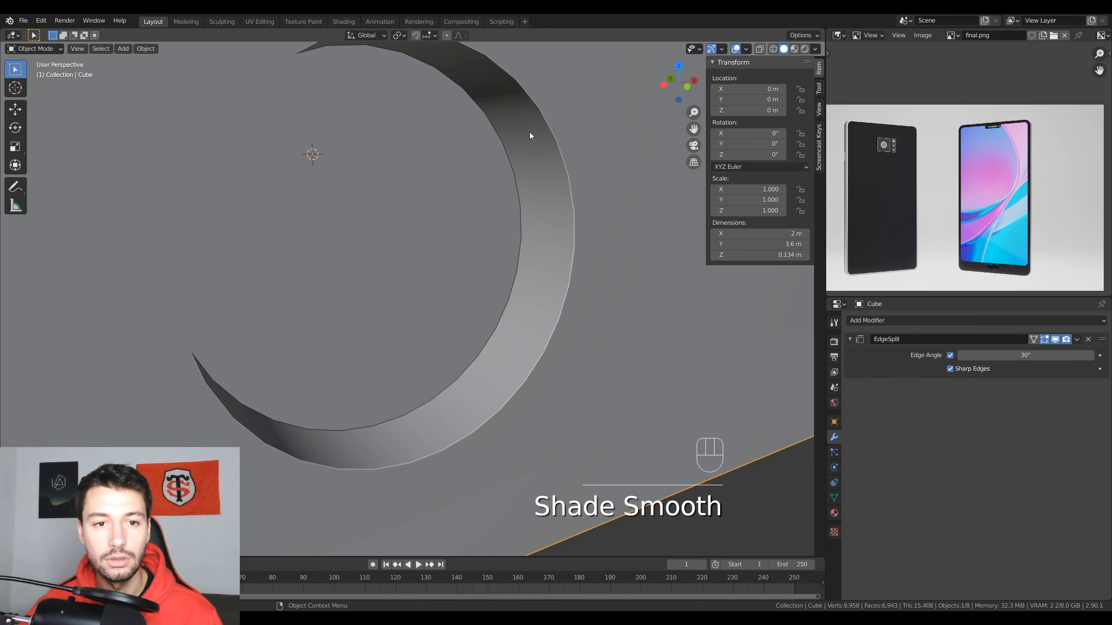
Move the round jack hole's inner end face about 0.01 m outward along Y to make the recess shallower
{"action": "middle_click_drag", "start_coordinate": [385, 154], "coordinate": [512, 330]}
{"action": "scroll", "coordinate": [504, 332], "scroll_direction": "up", "scroll_amount": 4}
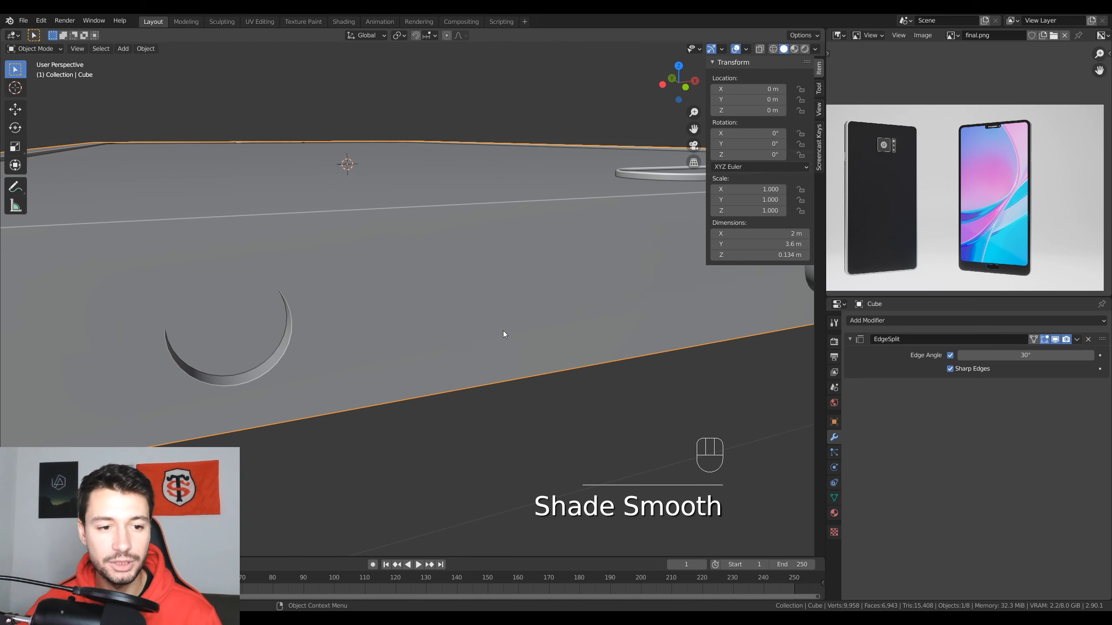
{"action": "key", "text": "Tab"}
{"action": "middle_click_drag", "start_coordinate": [426, 350], "coordinate": [398, 322], "text": "shift"}
{"action": "left_click", "coordinate": [399, 322]}
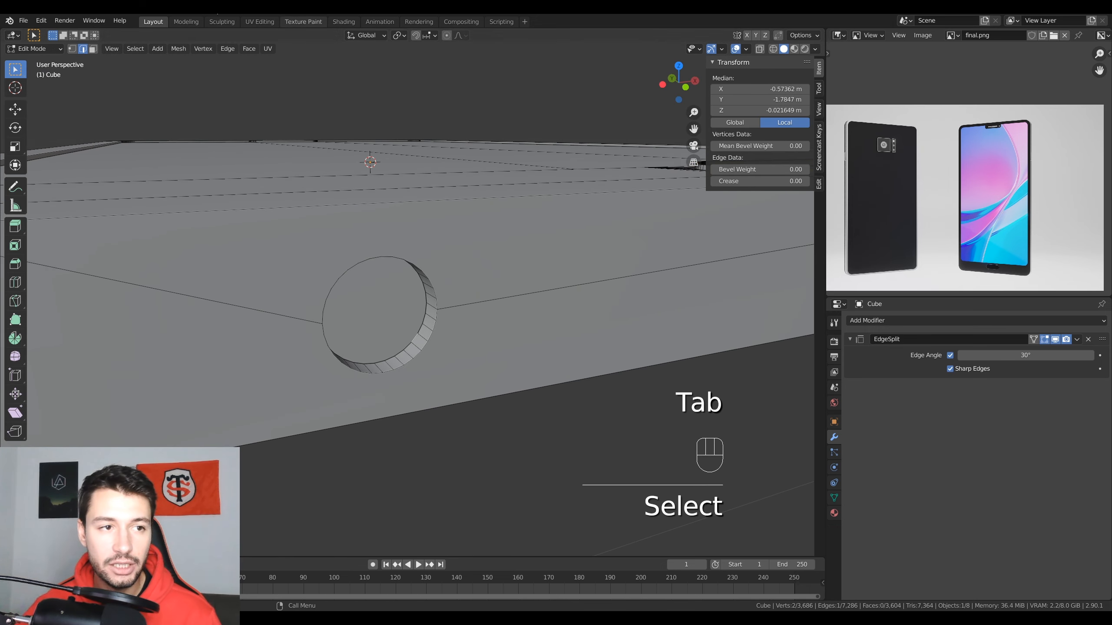
{"action": "left_click", "coordinate": [93, 49]}
{"action": "left_click", "coordinate": [384, 314]}
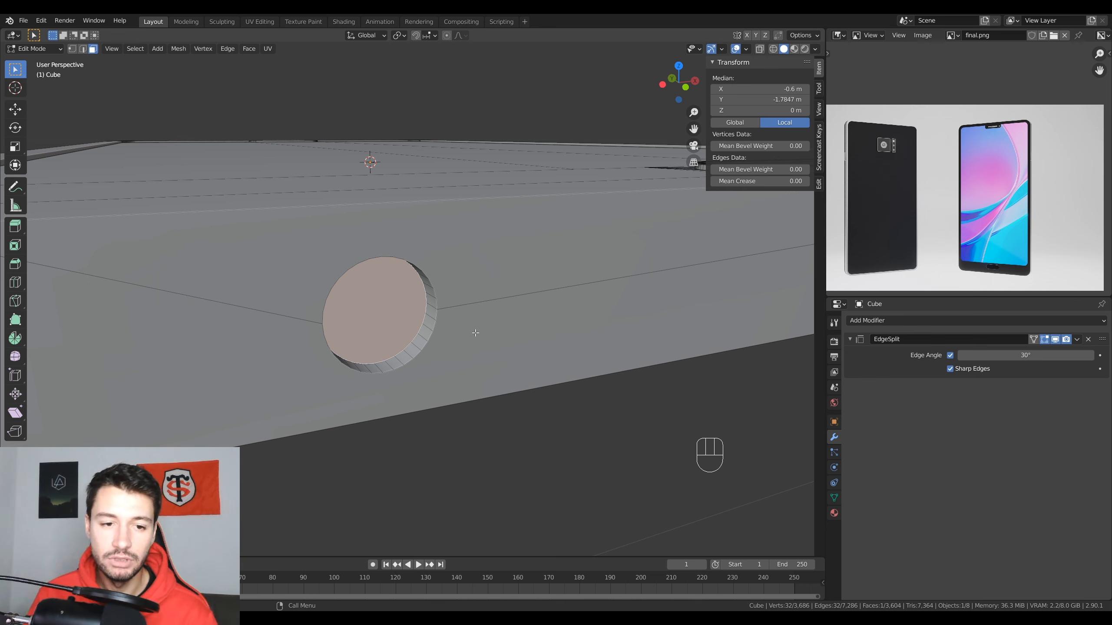
{"action": "middle_click_drag", "start_coordinate": [484, 375], "coordinate": [496, 372]}
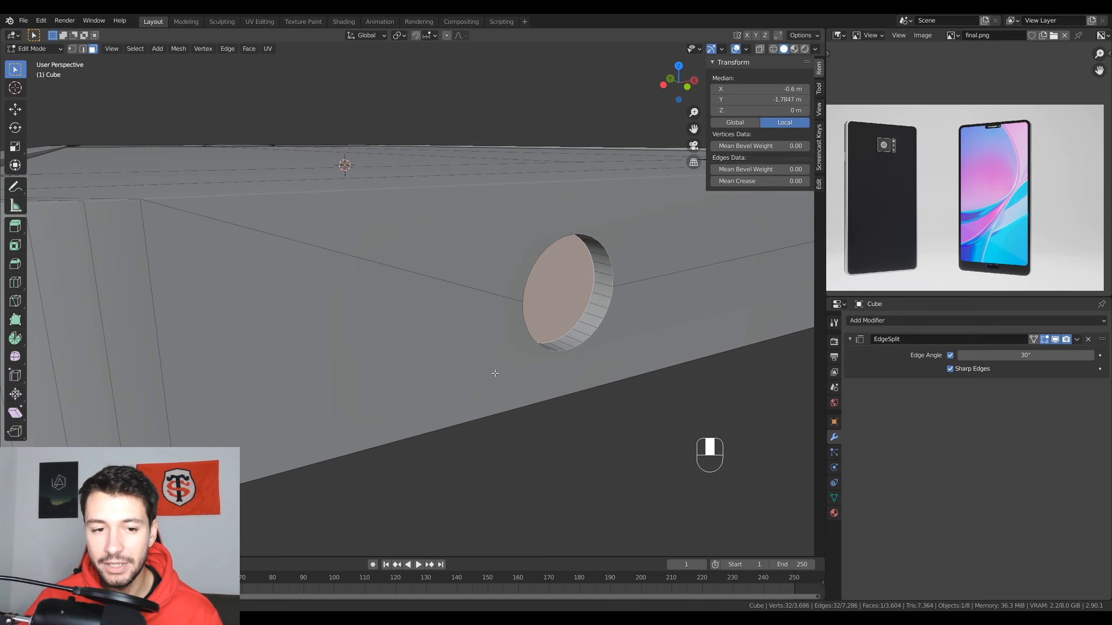
{"action": "middle_click_drag", "start_coordinate": [615, 427], "coordinate": [608, 400]}
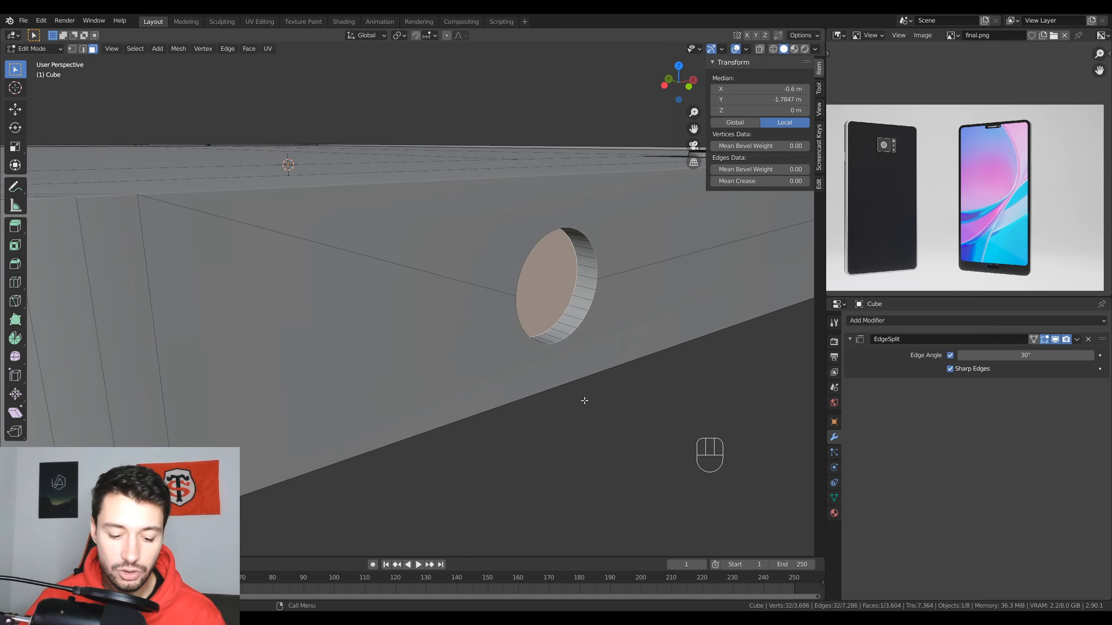
{"action": "key", "text": "g"}
{"action": "key", "text": "y"}
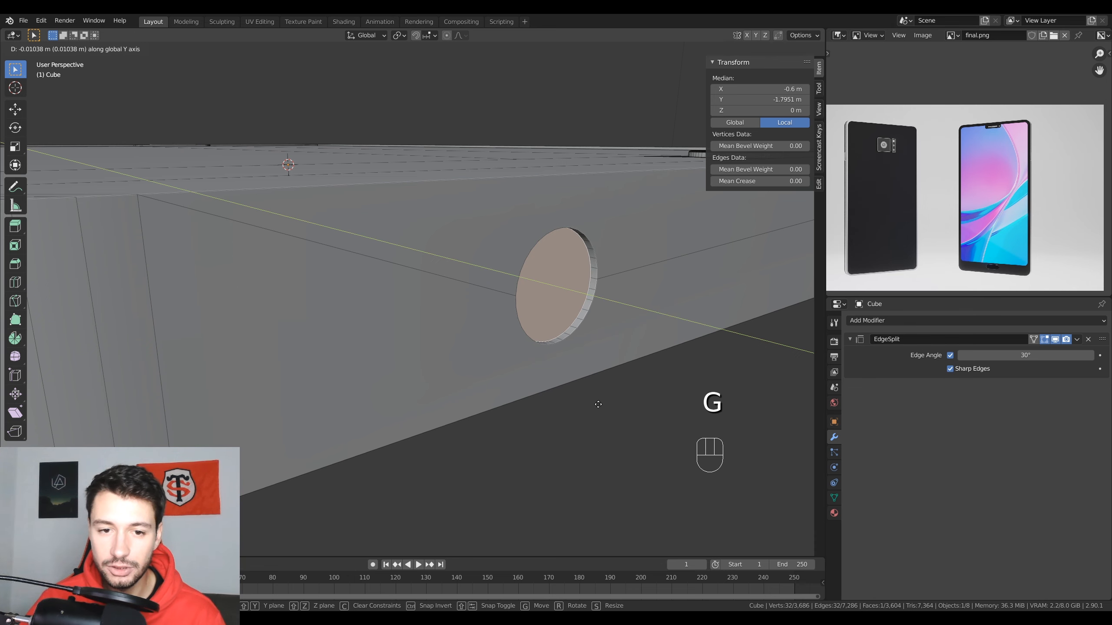
{"action": "left_click", "coordinate": [600, 404]}
Scale down the jack hole's end face to taper the walls, and inset it to form a narrow ledge
{"action": "middle_click_drag", "start_coordinate": [599, 403], "coordinate": [565, 413]}
{"action": "key", "text": "s"}
{"action": "left_click", "coordinate": [578, 367]}
{"action": "key", "text": "e"}
{"action": "right_click", "coordinate": [592, 418]}
{"action": "key", "text": "i"}
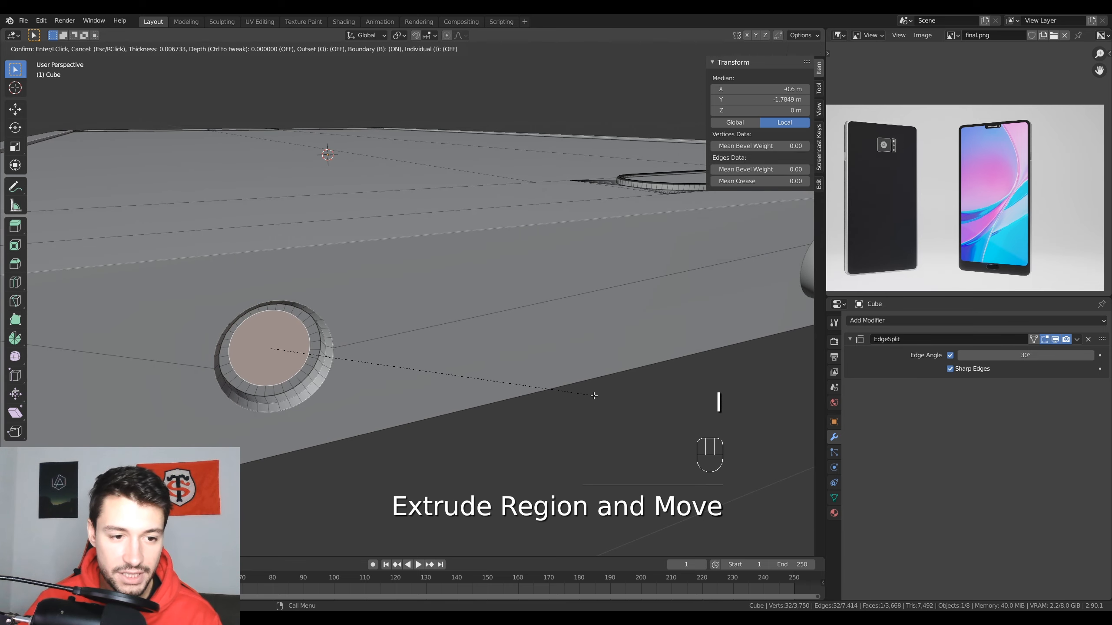
{"action": "left_click", "coordinate": [599, 395]}
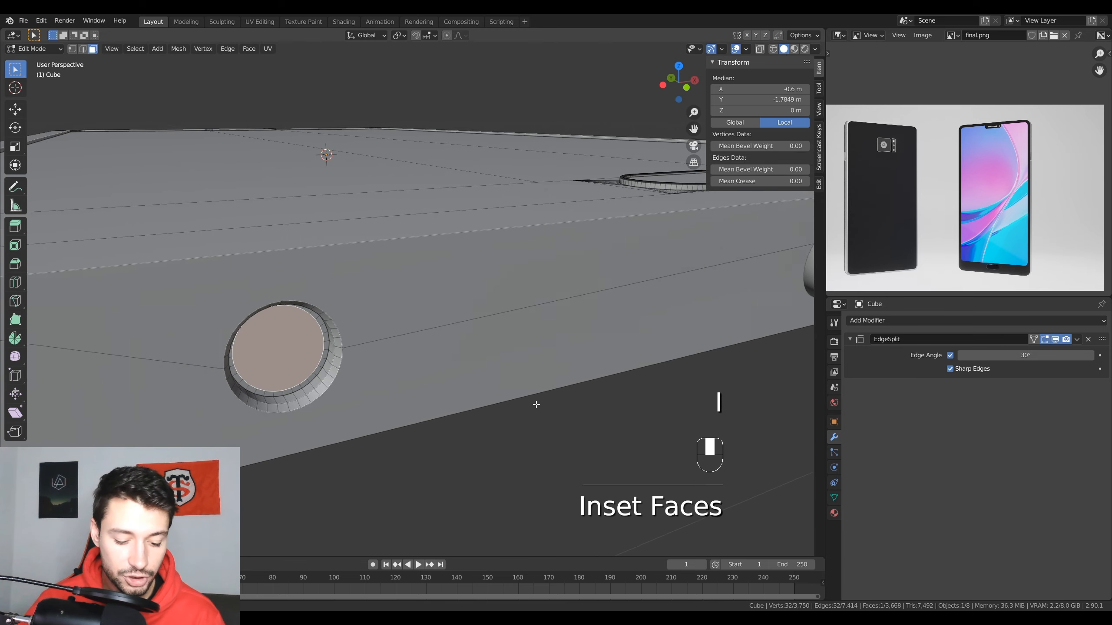
Extrude the inset jack face inward to about Y -1.713 m and scale it down to form a tapered bore
{"action": "middle_click_drag", "start_coordinate": [534, 402], "coordinate": [463, 399]}
{"action": "key", "text": "e"}
{"action": "left_click", "coordinate": [478, 400]}
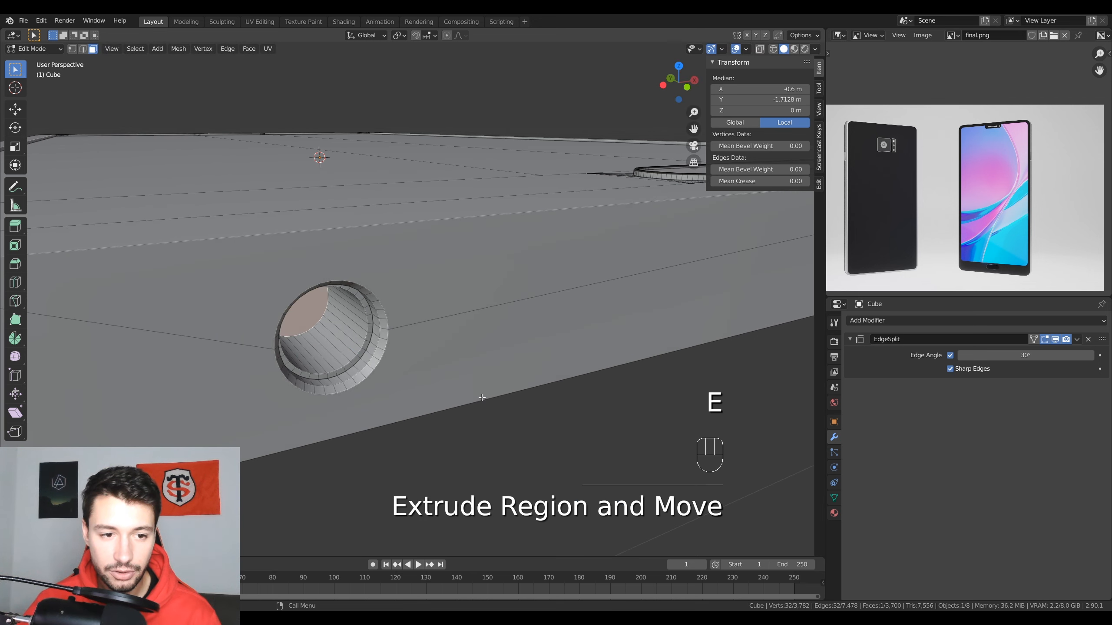
{"action": "key", "text": "s"}
{"action": "left_click", "coordinate": [446, 399]}
Add a second tapered step in the jack by insetting the end face, extruding it inward to about Y -1.658 m and scaling it down
{"action": "key", "text": "i"}
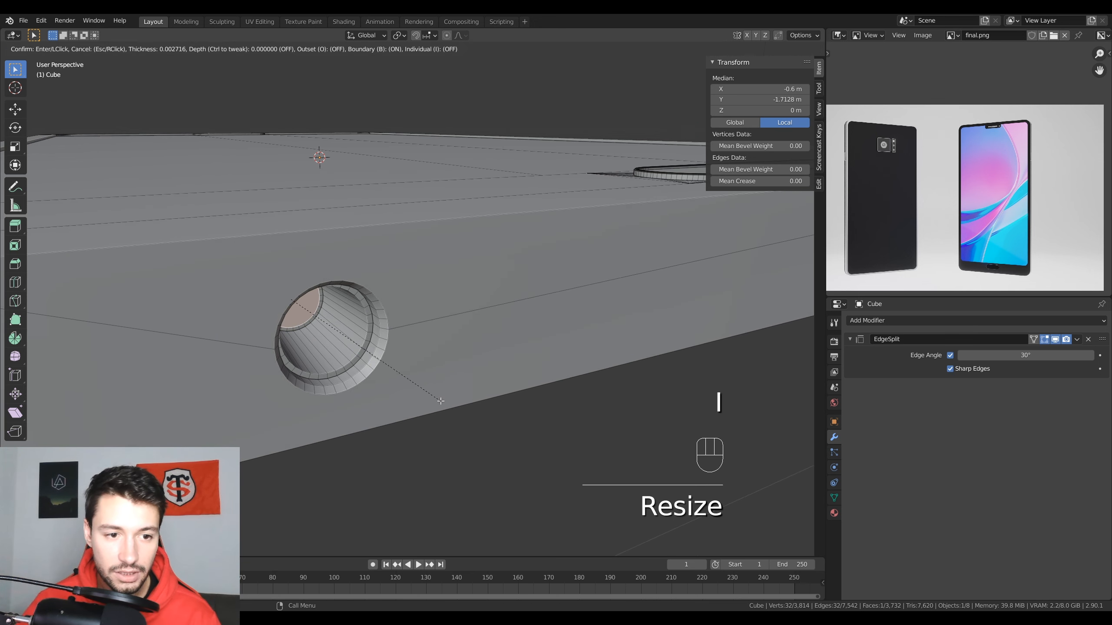
{"action": "left_click", "coordinate": [438, 400]}
{"action": "middle_click_drag", "start_coordinate": [473, 432], "coordinate": [474, 432]}
{"action": "key", "text": "e"}
{"action": "left_click", "coordinate": [447, 420]}
{"action": "key", "text": "s"}
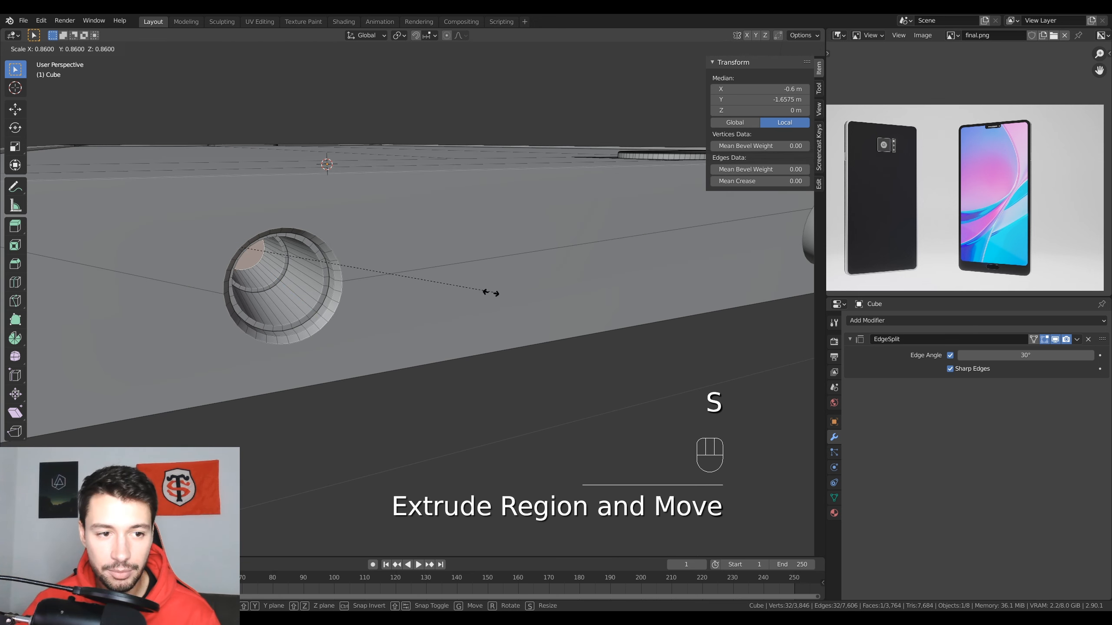
{"action": "left_click", "coordinate": [437, 290]}
{"action": "middle_click_drag", "start_coordinate": [437, 289], "coordinate": [162, 187]}
{"action": "key", "text": "Tab"}
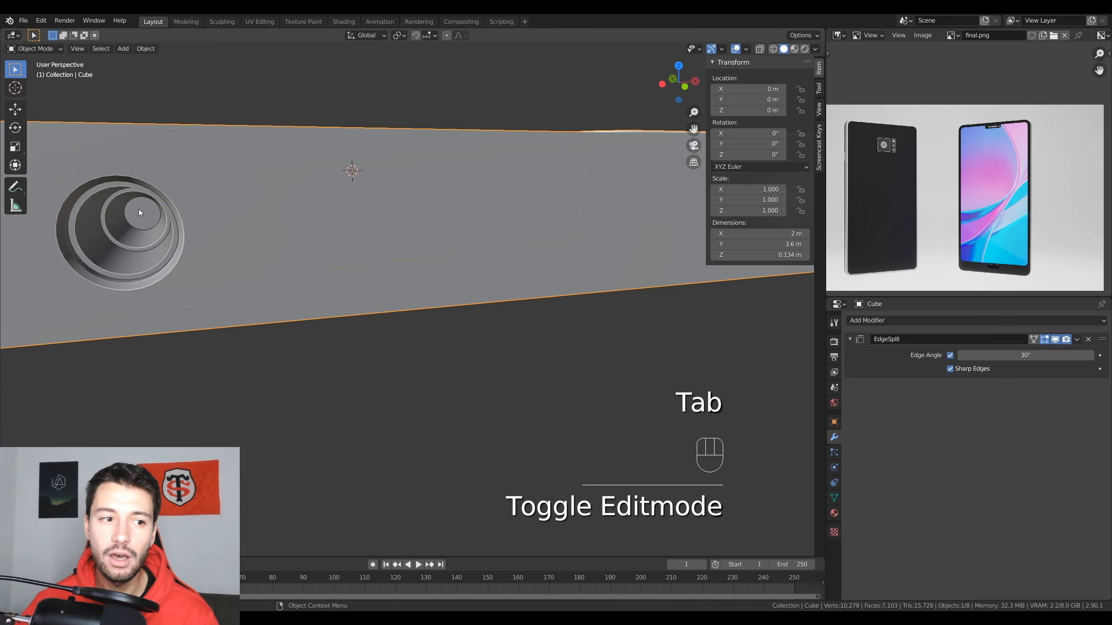
{"action": "middle_click_drag", "start_coordinate": [144, 223], "coordinate": [245, 251]}
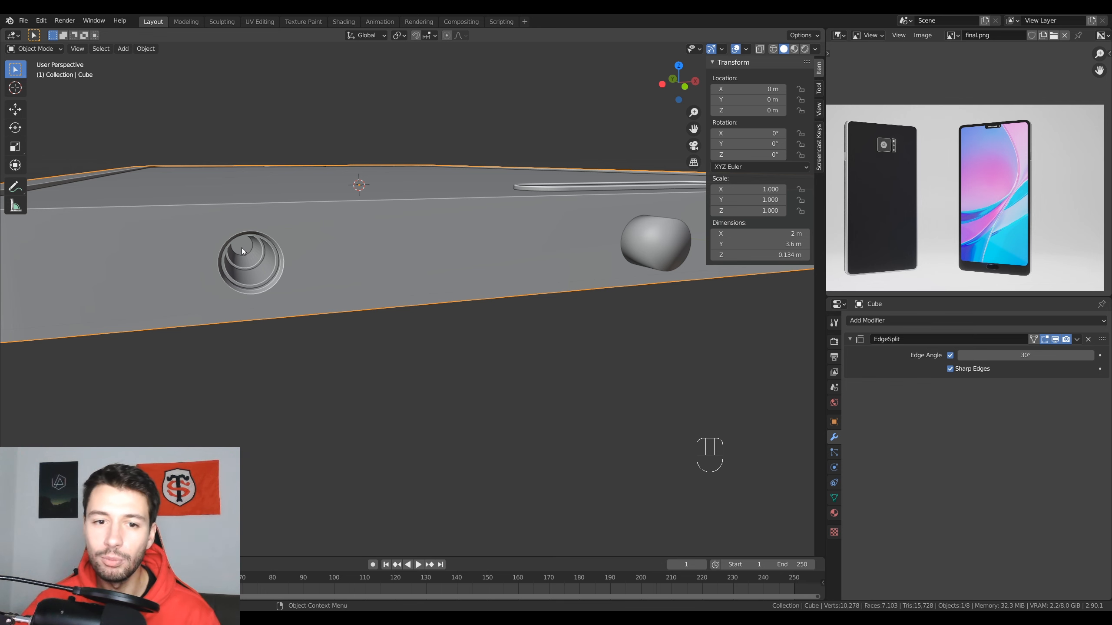
{"action": "middle_click_drag", "start_coordinate": [245, 253], "coordinate": [175, 228]}
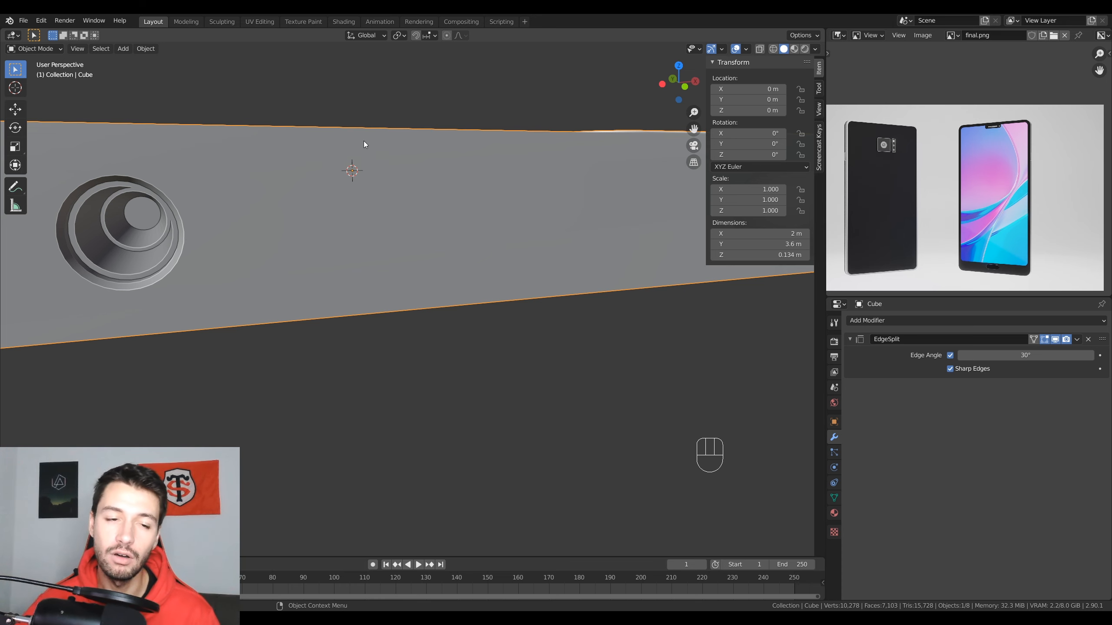
Scale the cutting cylinder down to about 0.024 m in all dimensions for the small speaker holes
{"action": "scroll", "coordinate": [401, 242], "scroll_direction": "down", "scroll_amount": 3}
{"action": "middle_click_drag", "start_coordinate": [401, 242], "coordinate": [508, 279]}
{"action": "scroll", "coordinate": [558, 254], "scroll_direction": "down", "scroll_amount": 2}
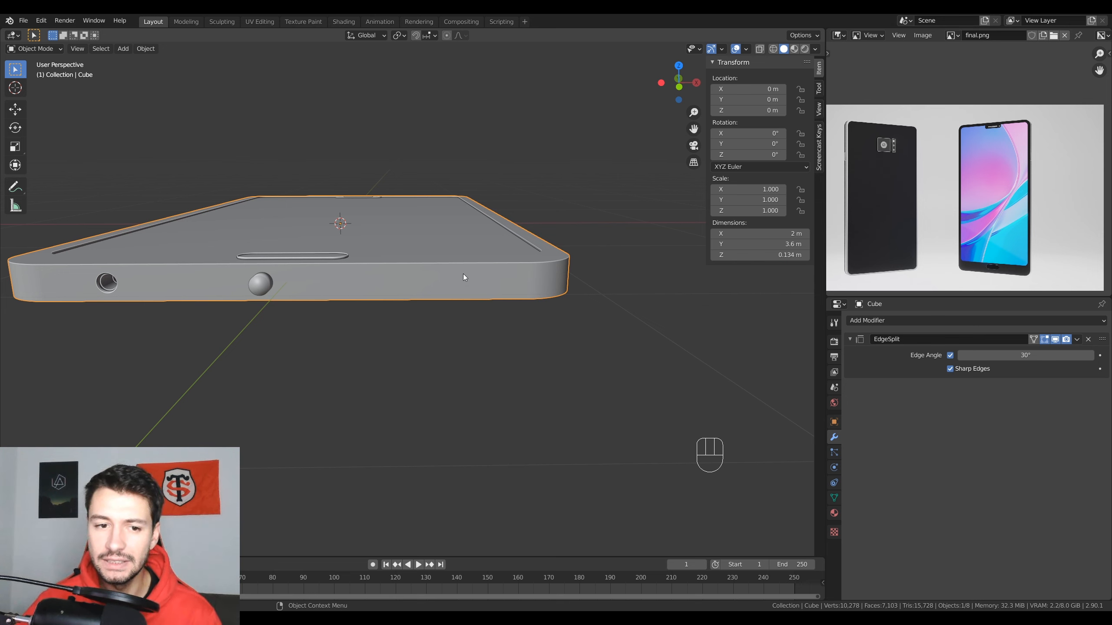
{"action": "left_click", "coordinate": [280, 288]}
{"action": "key", "text": "KP_1"}
{"action": "scroll", "coordinate": [271, 260], "scroll_direction": "up", "scroll_amount": 1}
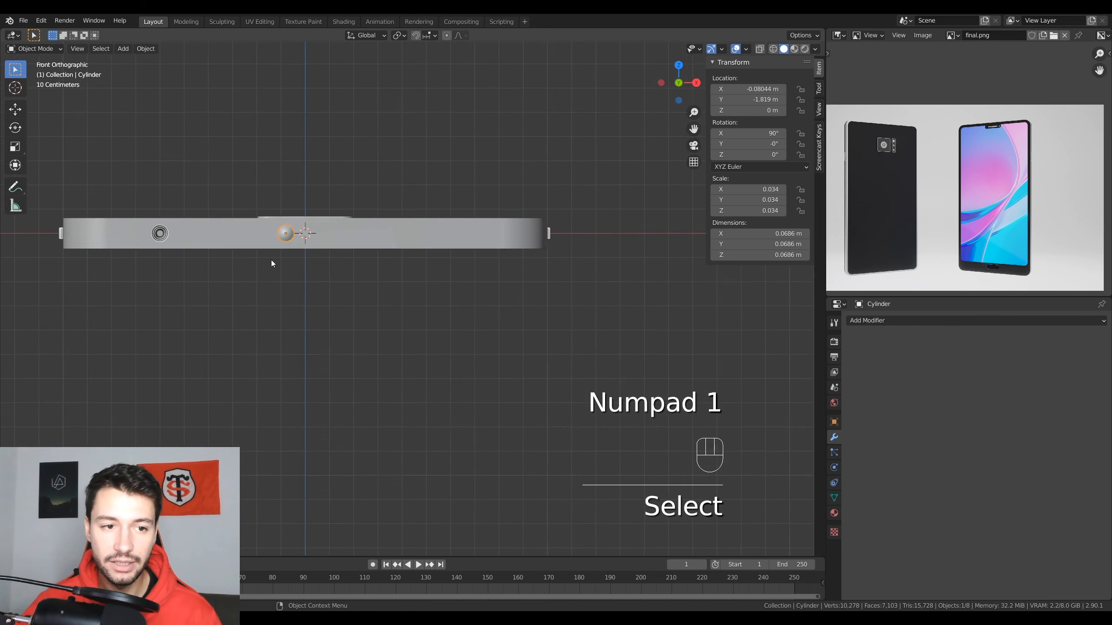
{"action": "scroll", "coordinate": [344, 318], "scroll_direction": "up", "scroll_amount": 4}
{"action": "key", "text": "s"}
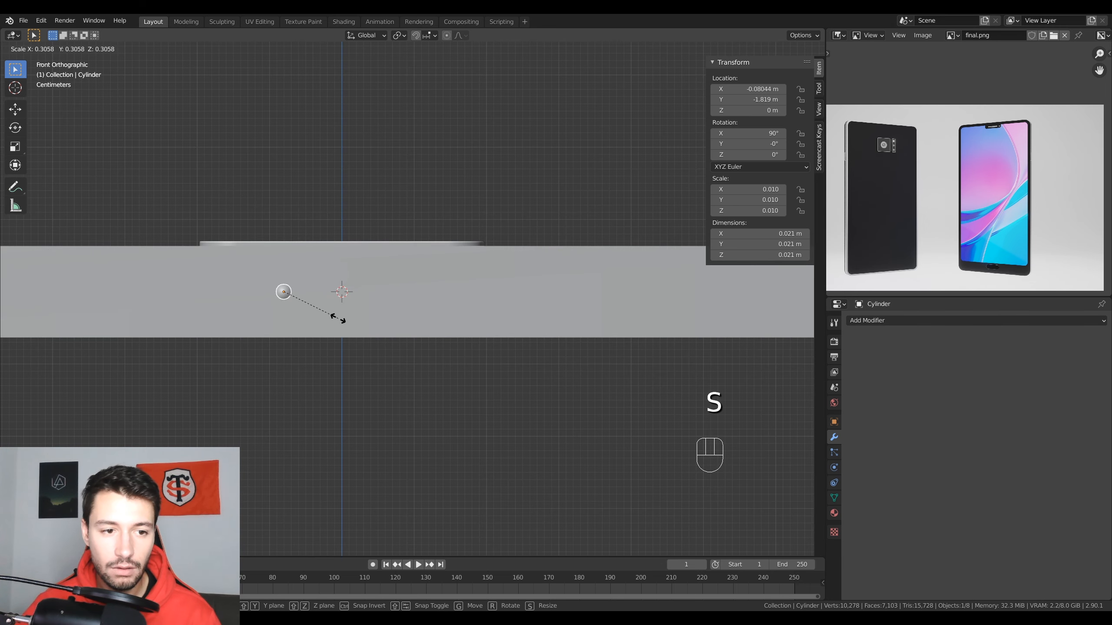
{"action": "left_click", "coordinate": [338, 318]}
{"action": "scroll", "coordinate": [336, 320], "scroll_direction": "down", "scroll_amount": 3}
{"action": "key", "text": "s"}
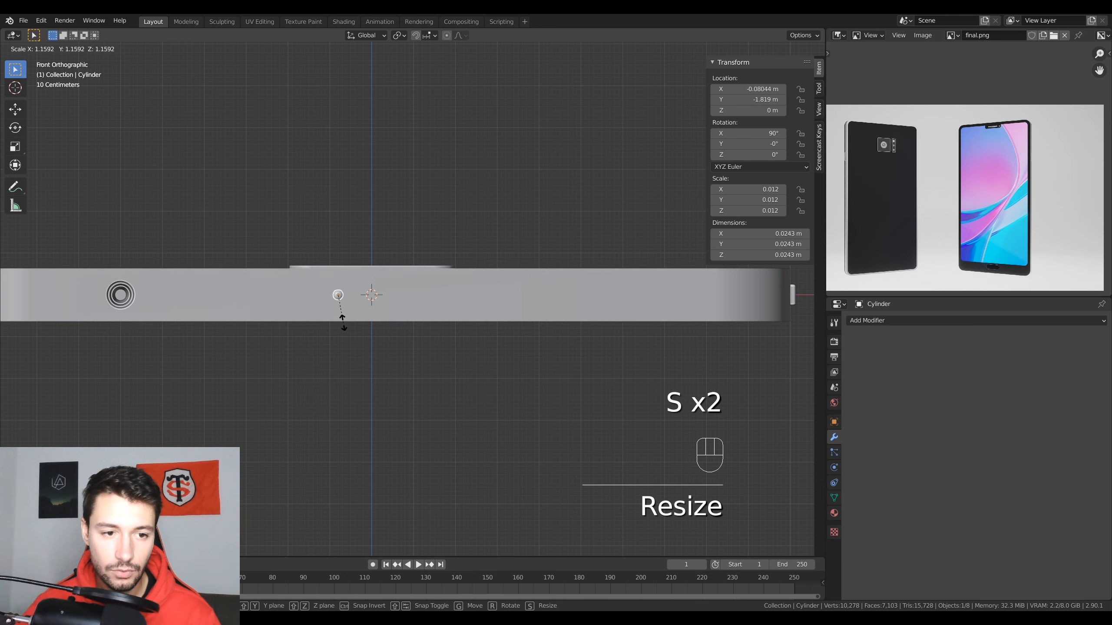
{"action": "left_click", "coordinate": [343, 324]}
Move the small cylinder along X to about 0.56 m, on the opposite side of the bottom edge from the jack
{"action": "key", "text": "g"}
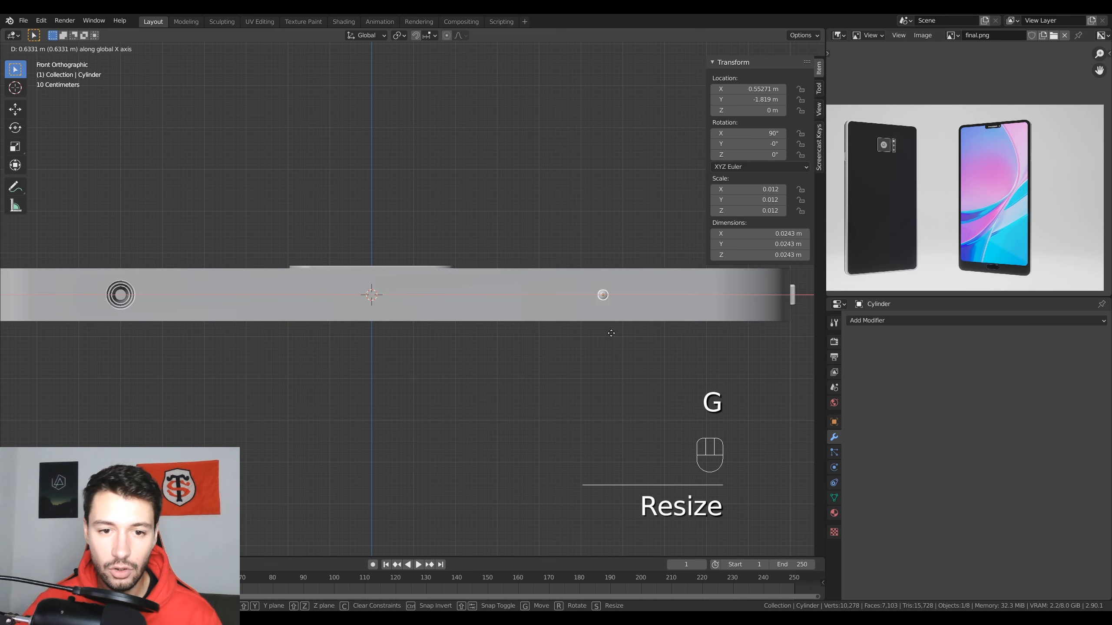
{"action": "left_click", "coordinate": [670, 341], "text": "ctrl"}
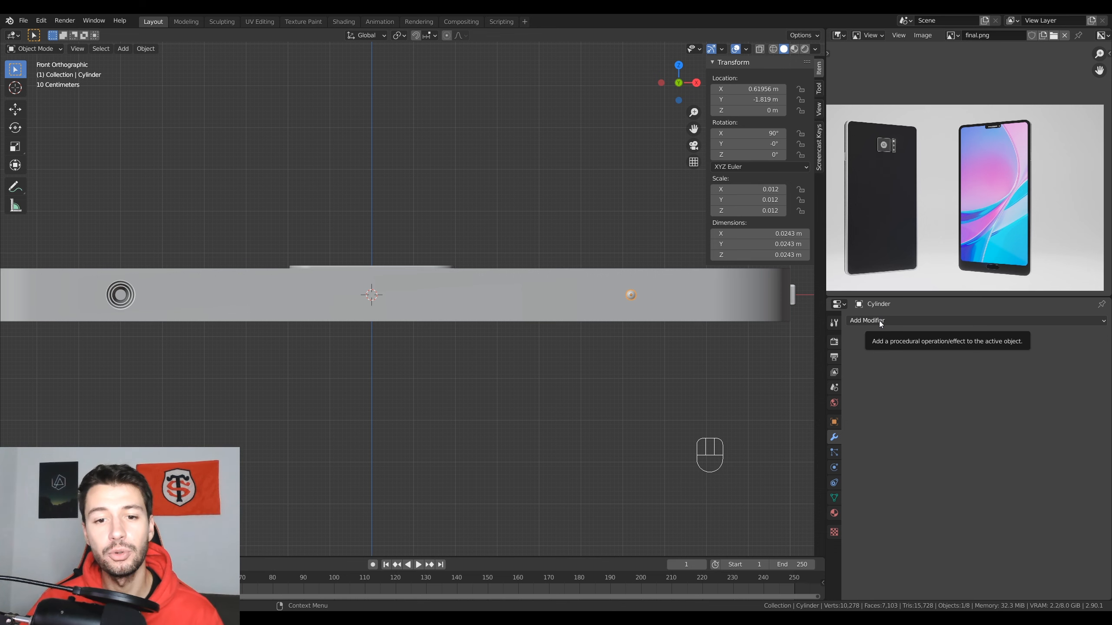
{"action": "scroll", "coordinate": [690, 314], "scroll_direction": "up", "scroll_amount": 3}
{"action": "middle_click_drag", "start_coordinate": [691, 313], "coordinate": [438, 335], "text": "shift"}
{"action": "scroll", "coordinate": [438, 339], "scroll_direction": "up", "scroll_amount": 1}
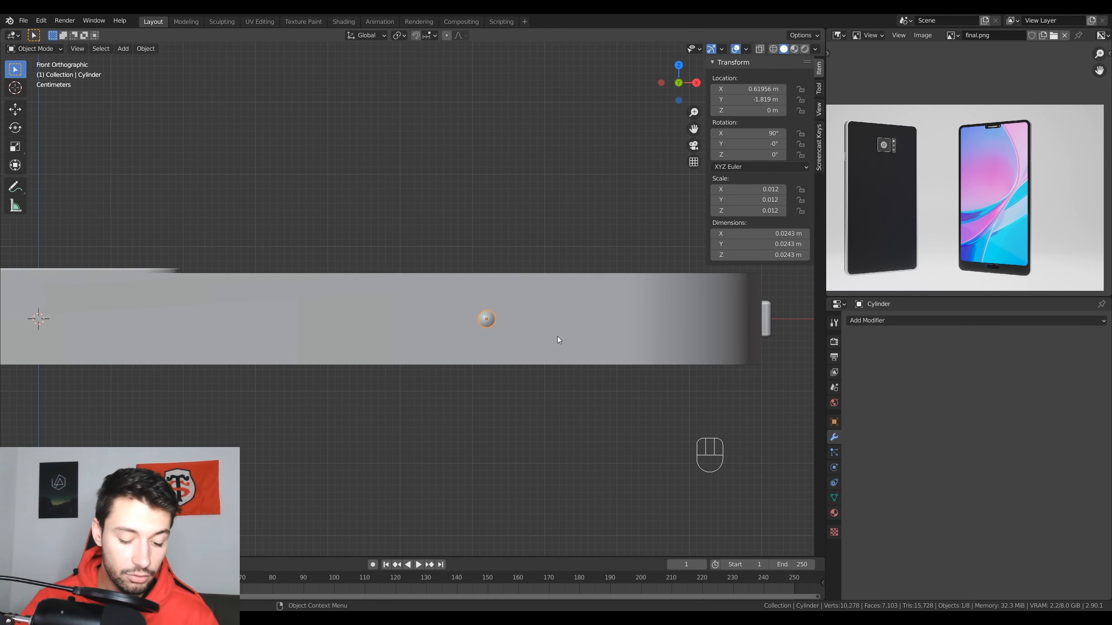
{"action": "key", "text": "g"}
{"action": "left_click", "coordinate": [513, 336], "text": "ctrl"}
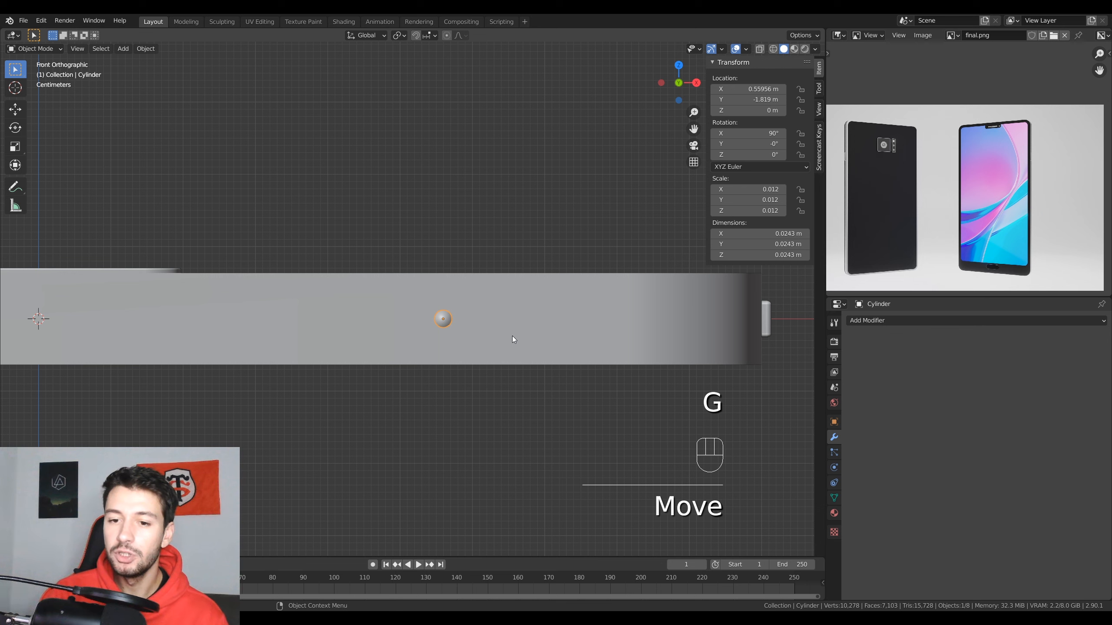
Add an Array modifier to the small cylinder with a count of 5 and a relative X offset of 1.3
{"action": "left_click", "coordinate": [893, 321]}
{"action": "left_click", "coordinate": [891, 346]}
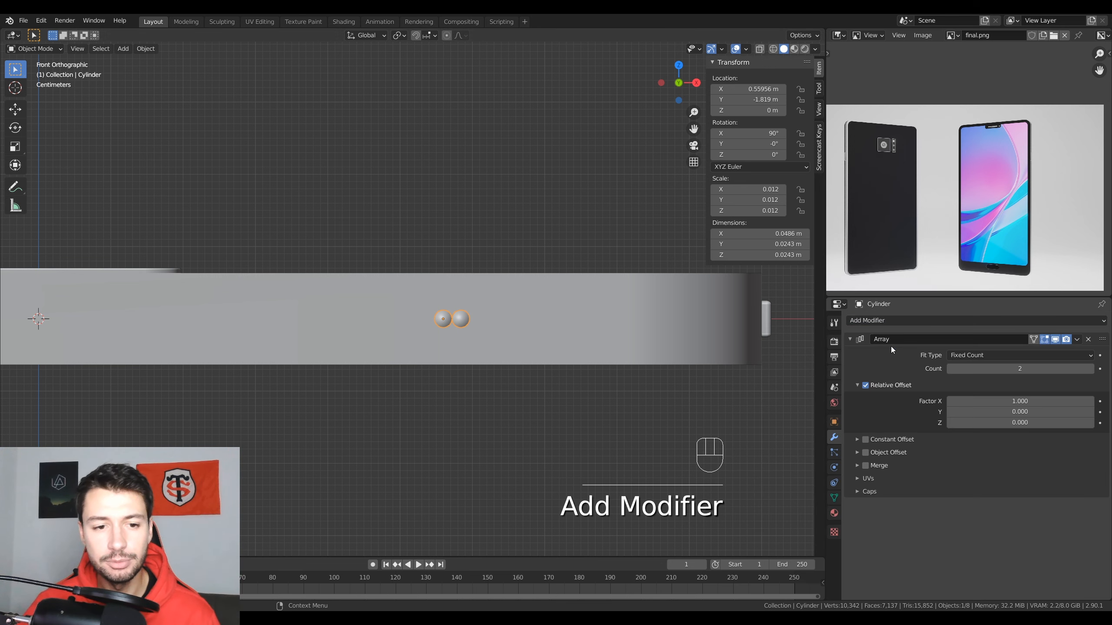
{"action": "left_click", "coordinate": [1010, 370]}
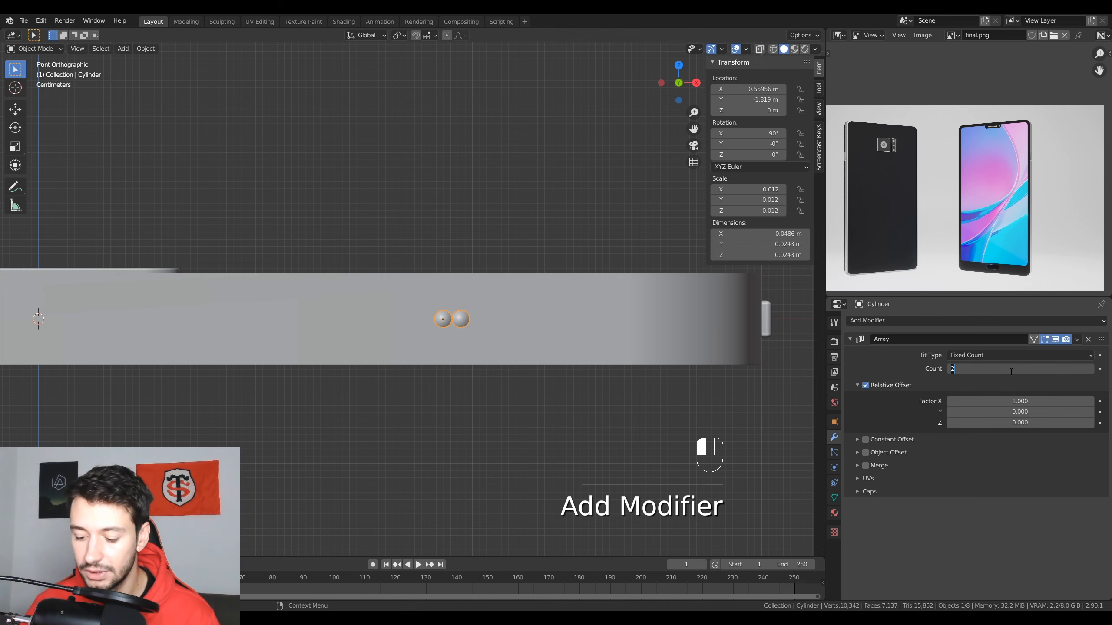
{"action": "type", "text": "5"}
{"action": "key", "text": "Return"}
{"action": "scroll", "coordinate": [536, 349], "scroll_direction": "up", "scroll_amount": 2}
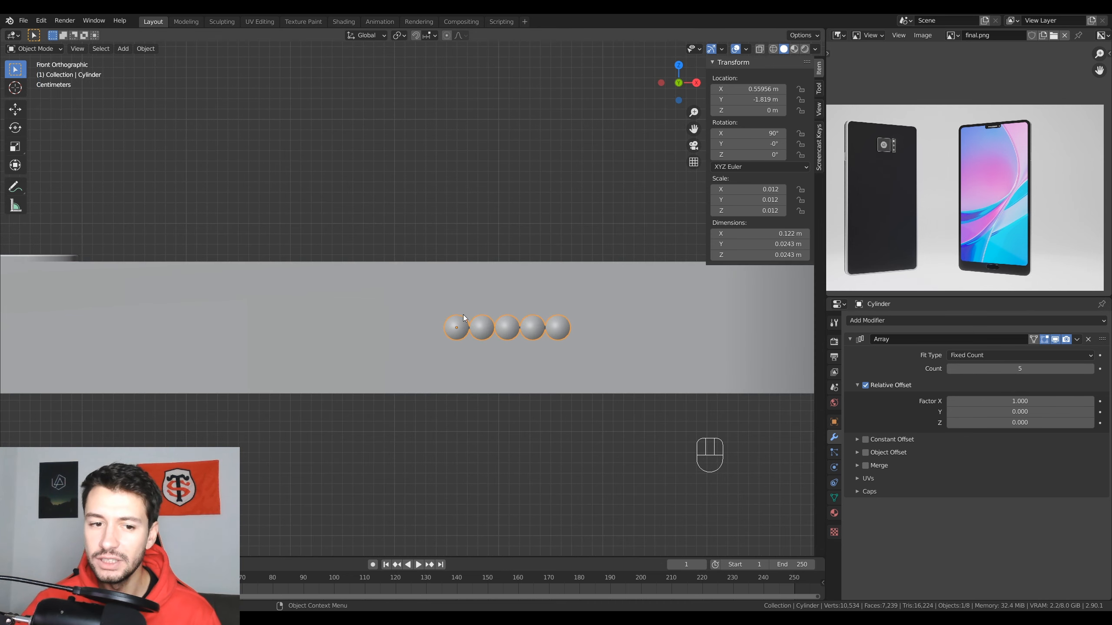
{"action": "left_click_drag", "start_coordinate": [1004, 400], "coordinate": [1024, 401]}
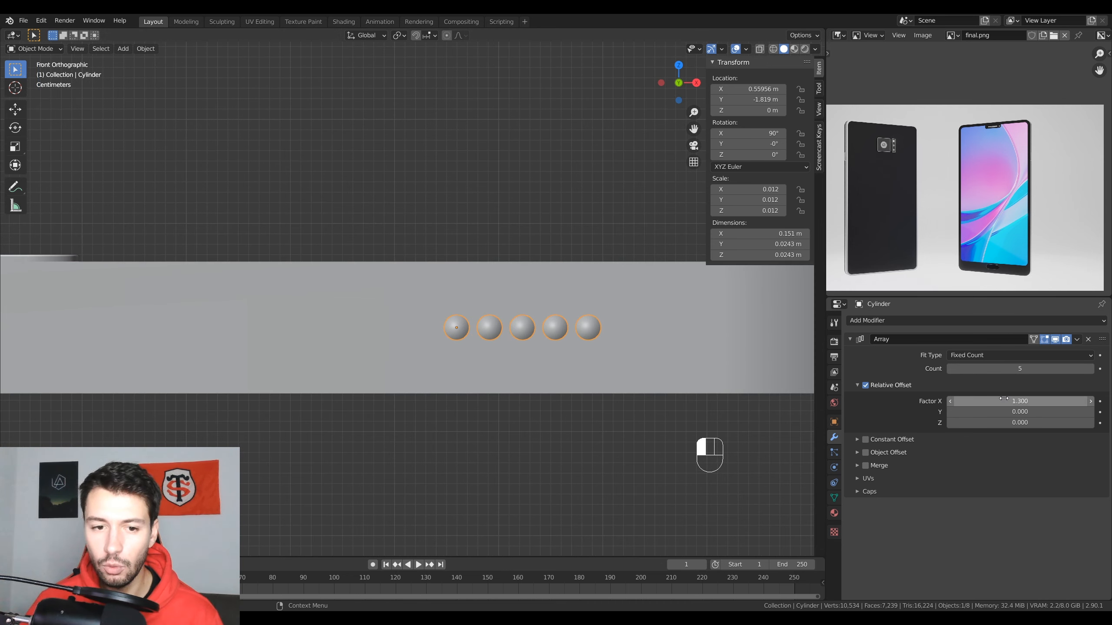
{"action": "scroll", "coordinate": [565, 370], "scroll_direction": "down", "scroll_amount": 5}
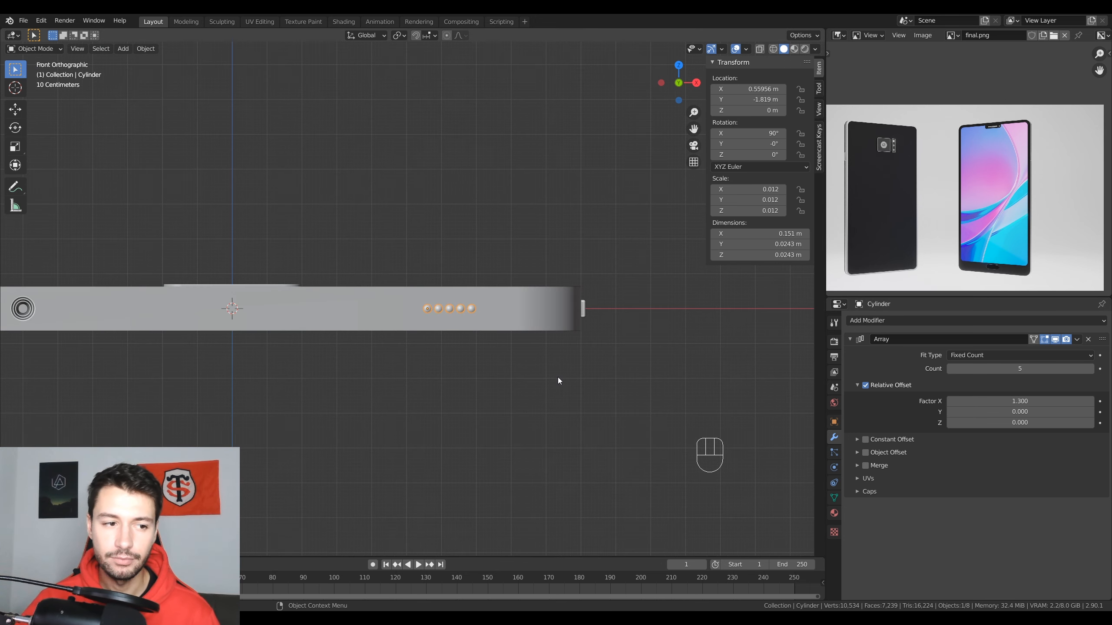
{"action": "scroll", "coordinate": [492, 313], "scroll_direction": "up", "scroll_amount": 3}
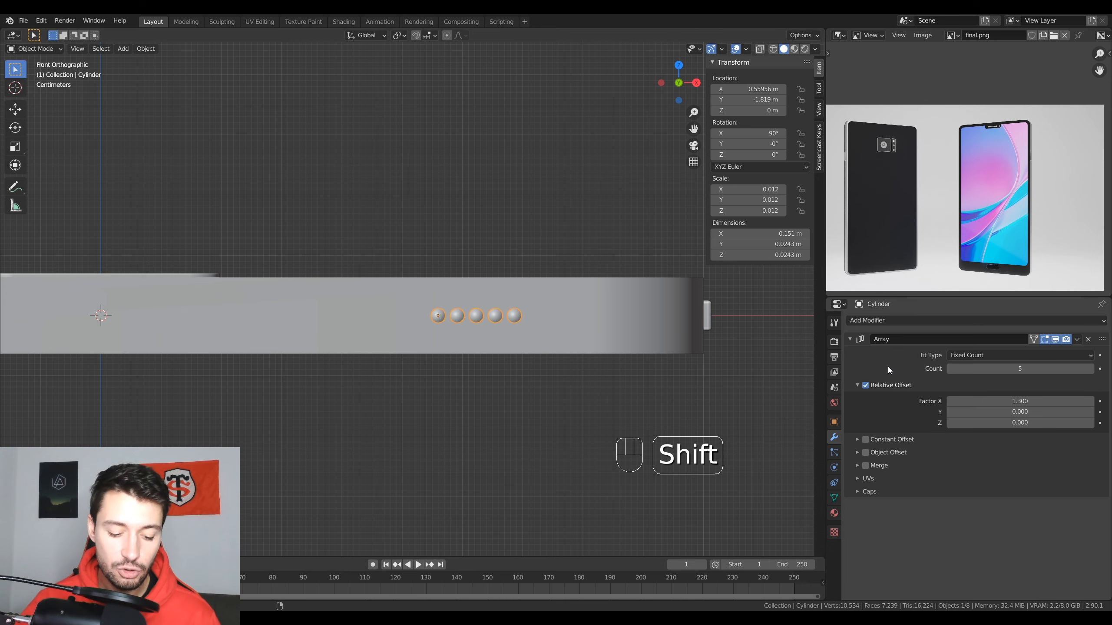
Duplicate the cylinder's Array modifier and set the copy's count to 2
{"action": "key", "text": "shift+d"}
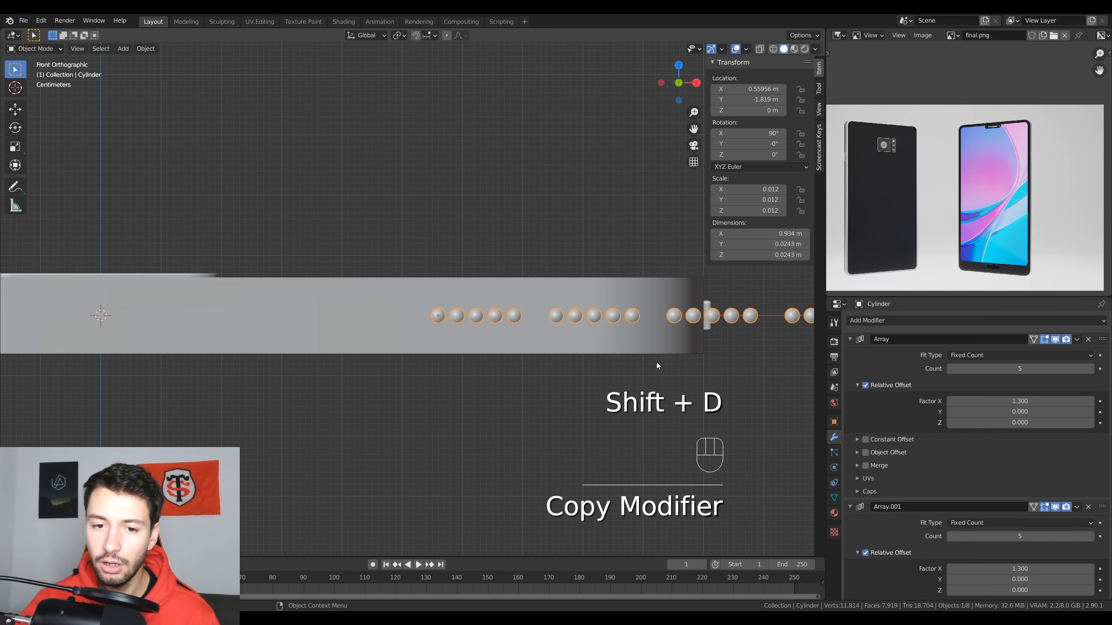
{"action": "scroll", "coordinate": [463, 250], "scroll_direction": "down", "scroll_amount": 2}
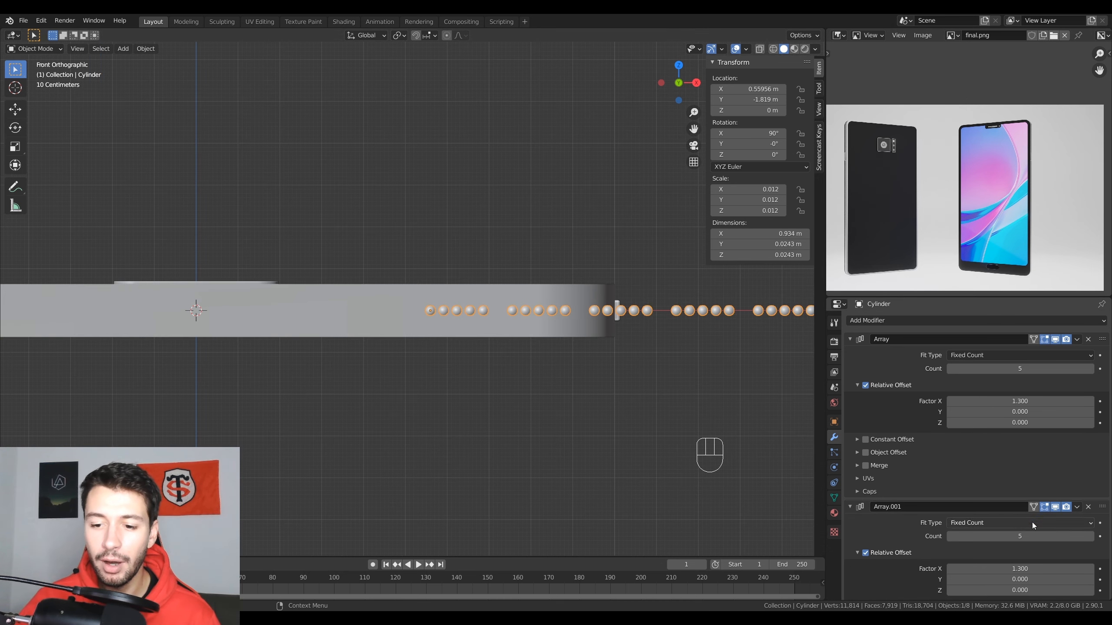
{"action": "mouse_move", "coordinate": [1019, 536]}
{"action": "left_mouse_down"}
{"action": "mouse_move", "coordinate": [993, 536]}
{"action": "mouse_move", "coordinate": [1024, 517]}
{"action": "left_mouse_up"}
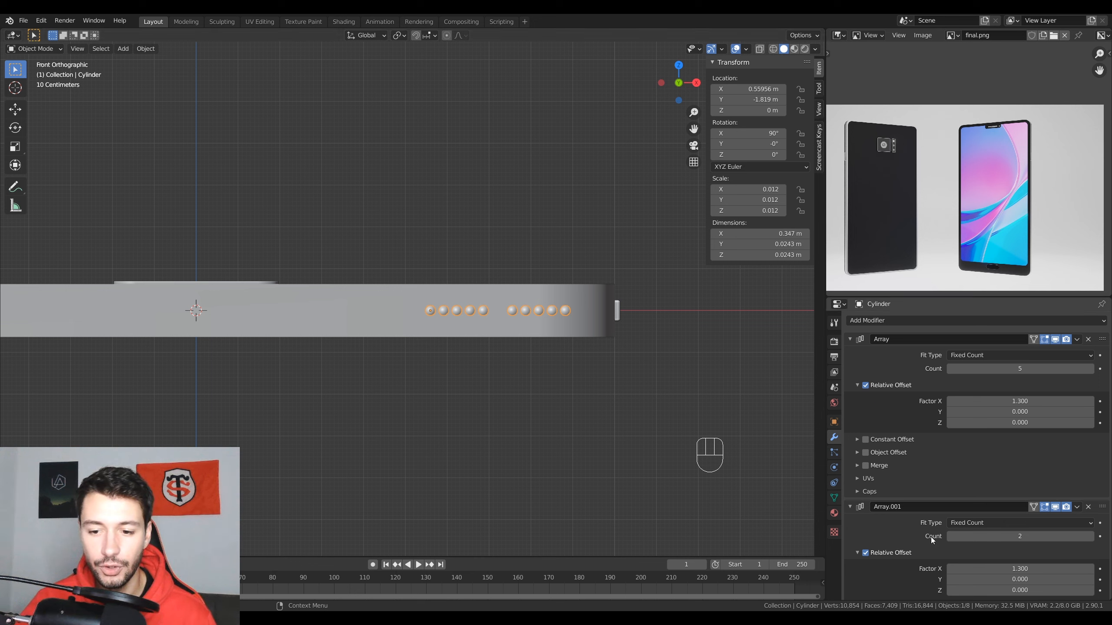
Set the second Array modifier's relative offset to 1.1 on Z and 0 on X to stack a second row
{"action": "scroll", "coordinate": [1024, 545], "scroll_direction": "down", "scroll_amount": 2}
{"action": "left_click", "coordinate": [1045, 555]}
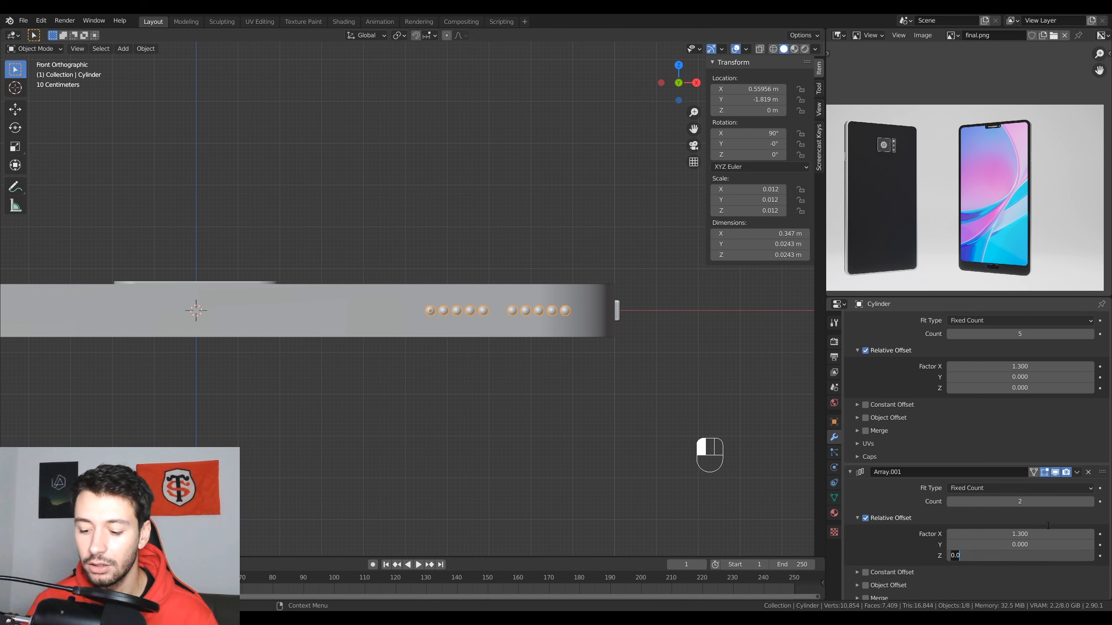
{"action": "type", "text": "1.1"}
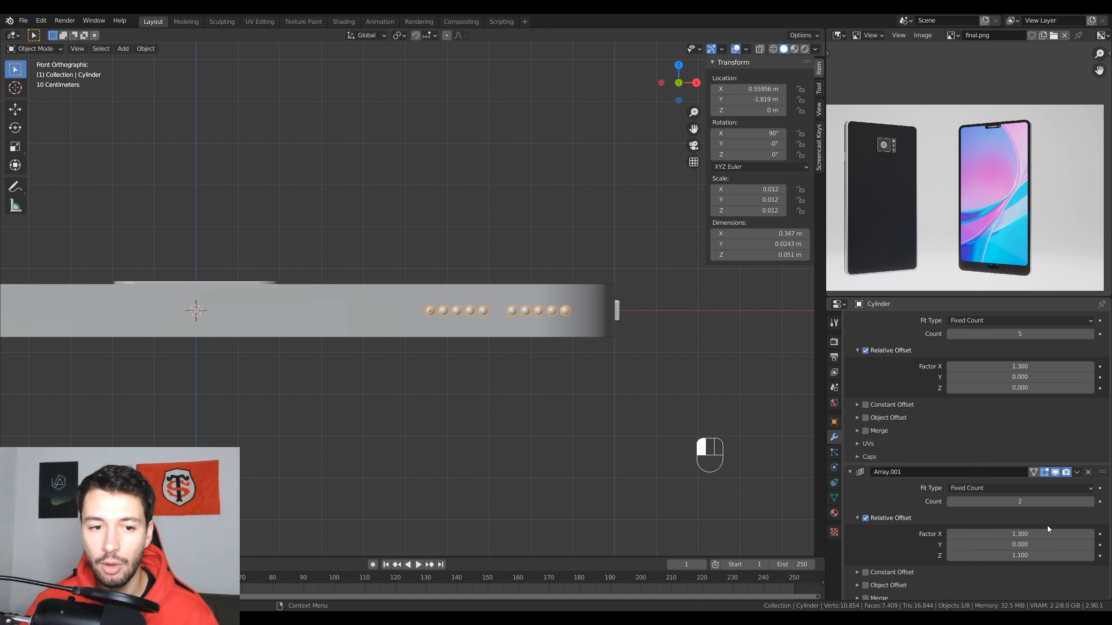
{"action": "key", "text": "Return"}
{"action": "left_click", "coordinate": [1027, 534]}
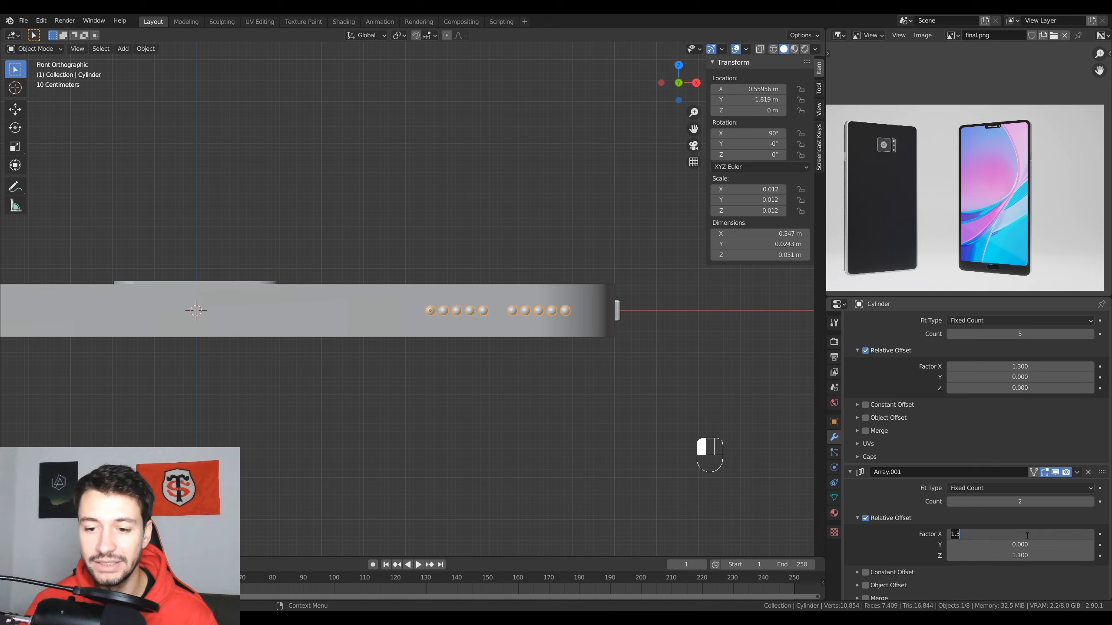
{"action": "type", "text": "0"}
{"action": "key", "text": "Return"}
{"action": "scroll", "coordinate": [582, 351], "scroll_direction": "up", "scroll_amount": 4}
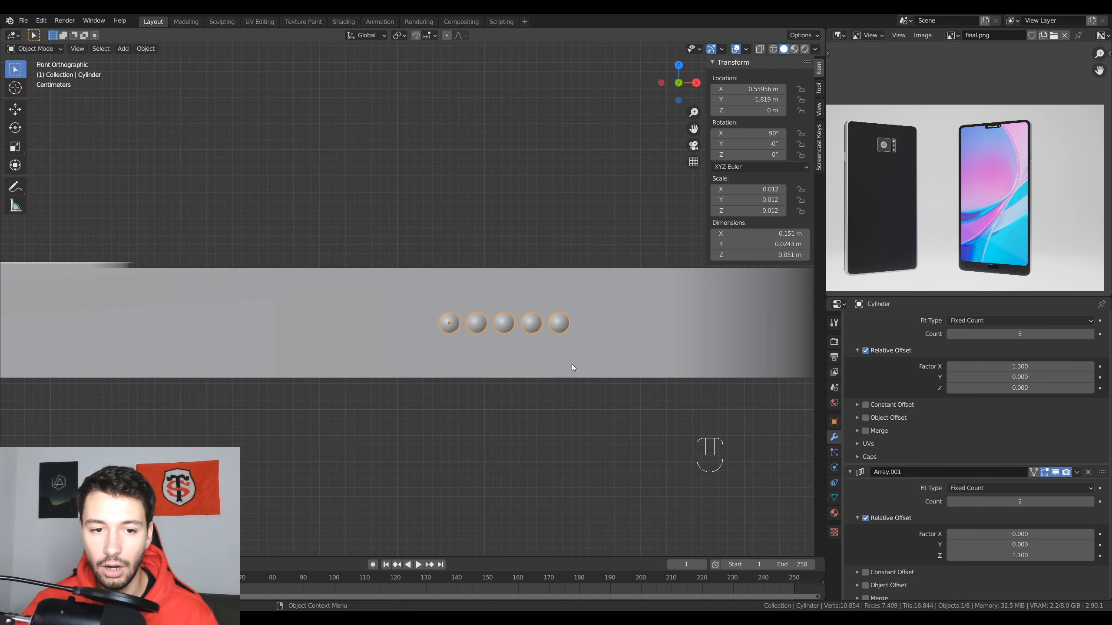
Set the second Array modifier's relative offset to 0 on Z and 1.1 on Y
{"action": "left_click", "coordinate": [1009, 556]}
{"action": "type", "text": "0"}
{"action": "key", "text": "Return"}
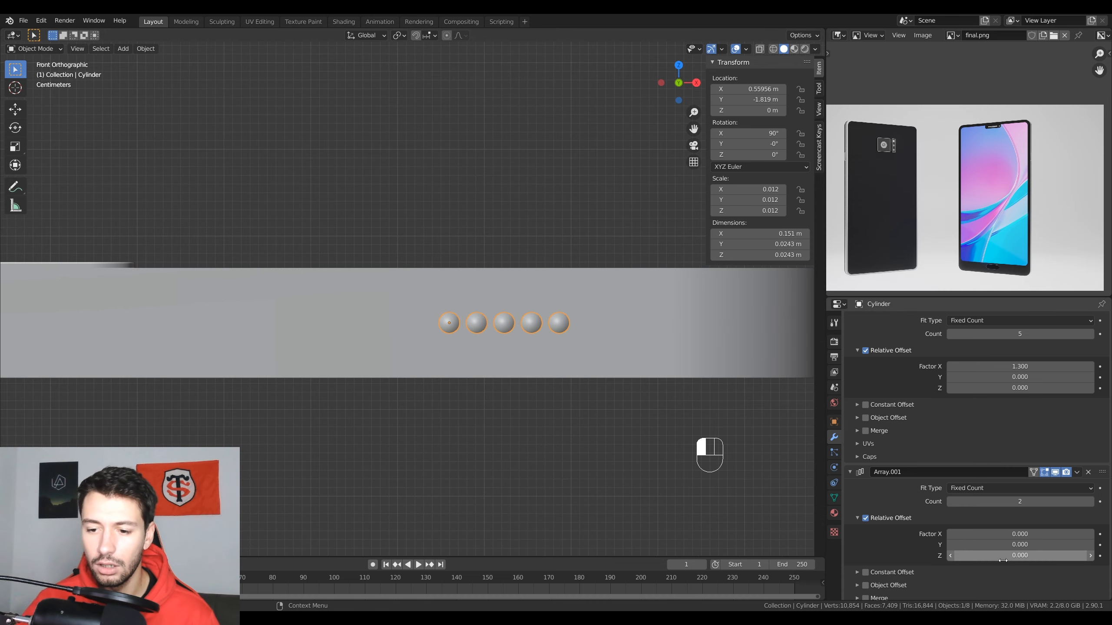
{"action": "left_click", "coordinate": [1014, 545]}
{"action": "type", "text": "1.1"}
{"action": "key", "text": "Return"}
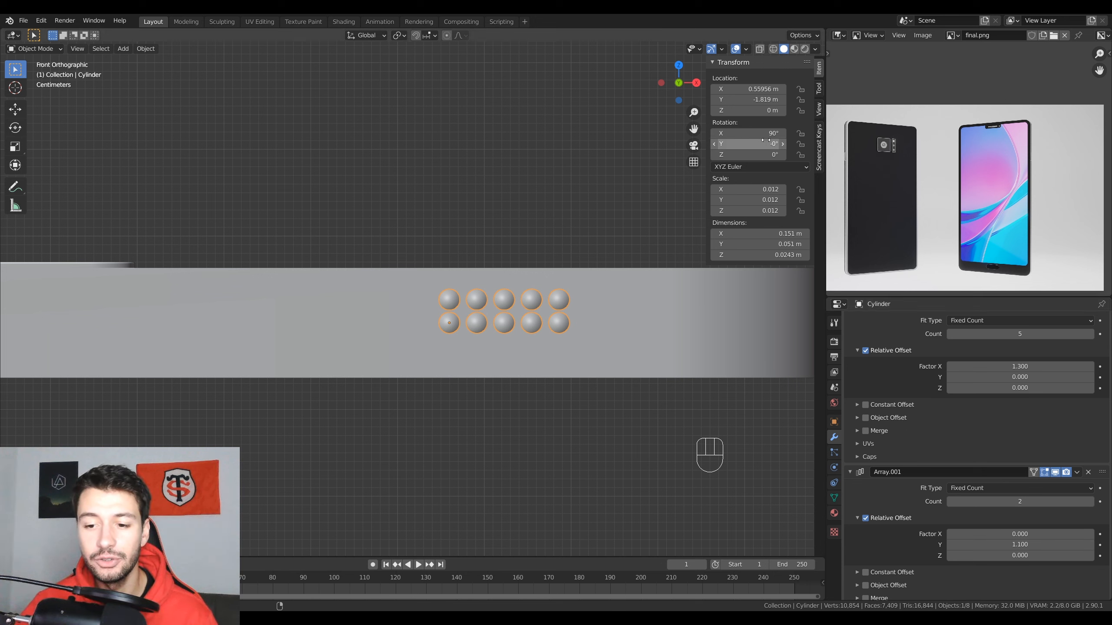
Set the second Array modifier's relative offset to 0 on Y and 1.1 on Z
{"action": "left_click", "coordinate": [1018, 544]}
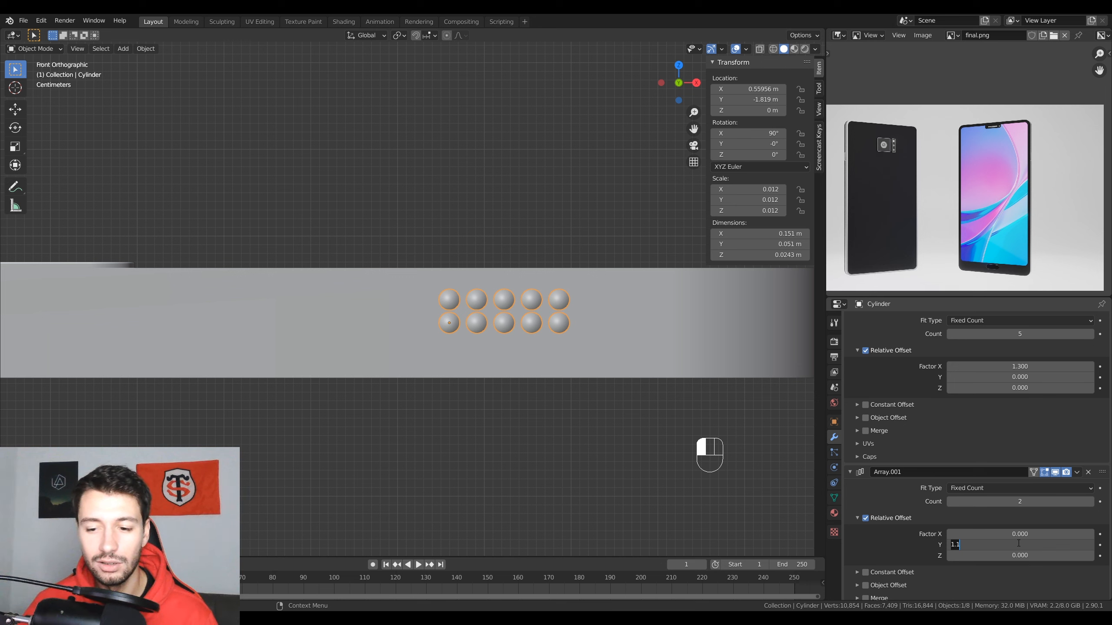
{"action": "type", "text": "0"}
{"action": "key", "text": "Return"}
{"action": "left_click", "coordinate": [1032, 555]}
{"action": "type", "text": "1"}
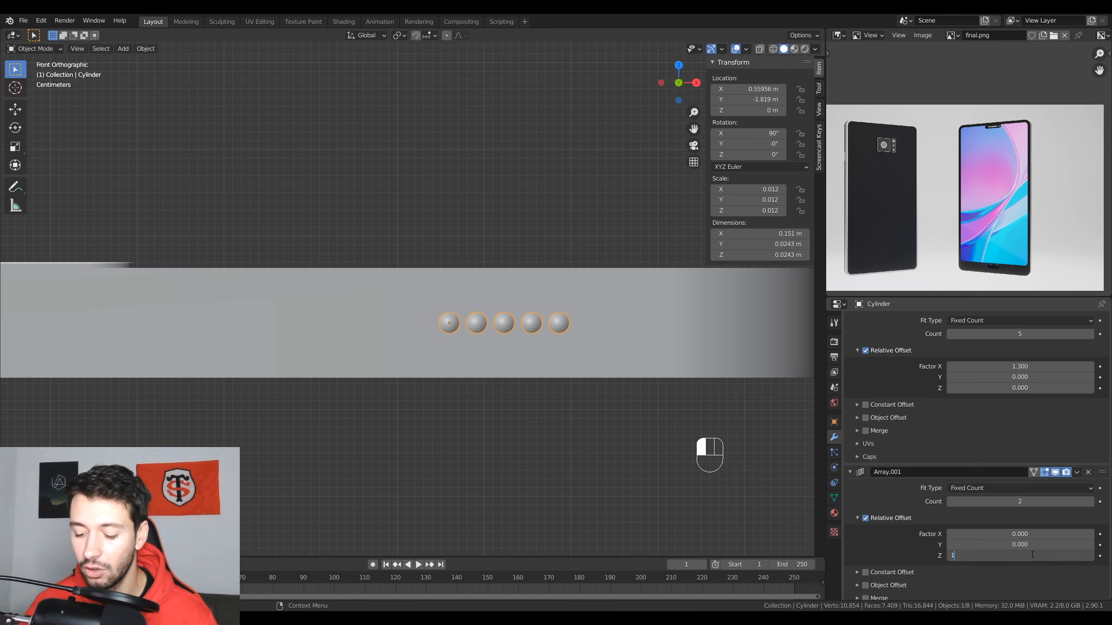
{"action": "type", "text": ".1"}
{"action": "key", "text": "Return"}
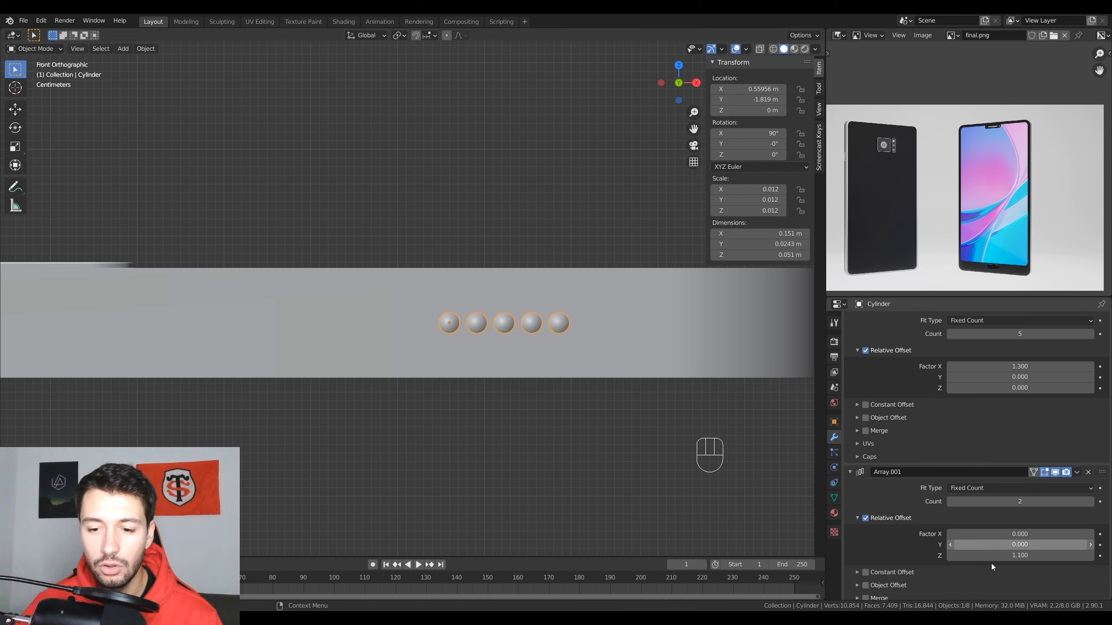
Apply the small cylinder's rotation and set the second Array modifier's relative Z offset to -1.2 for a row below the first
{"action": "key", "text": "ctrl+a"}
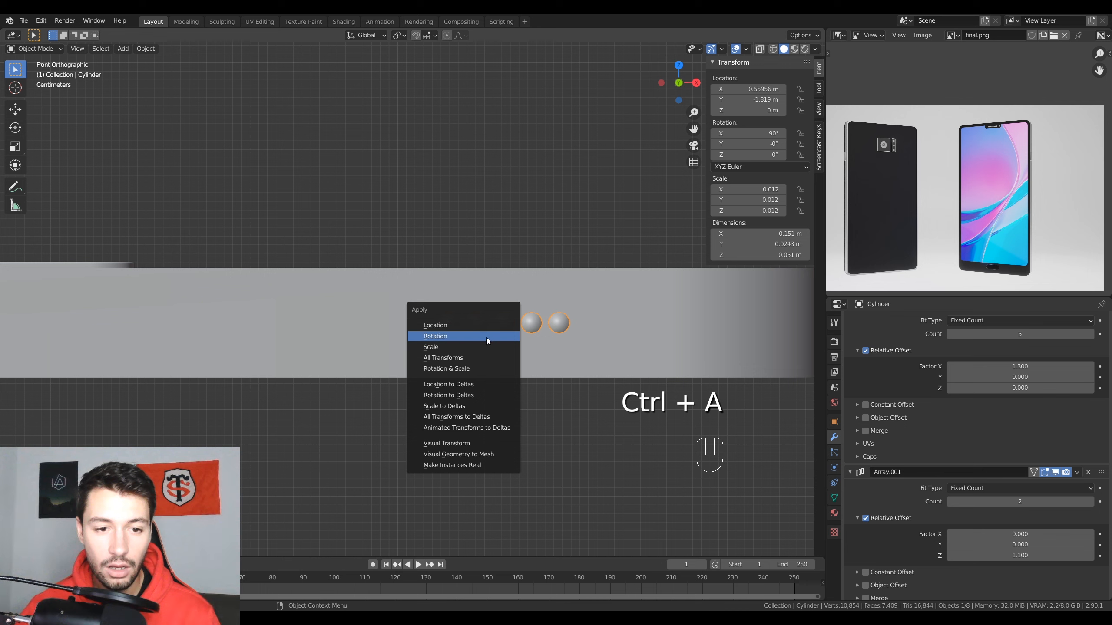
{"action": "left_click", "coordinate": [487, 335]}
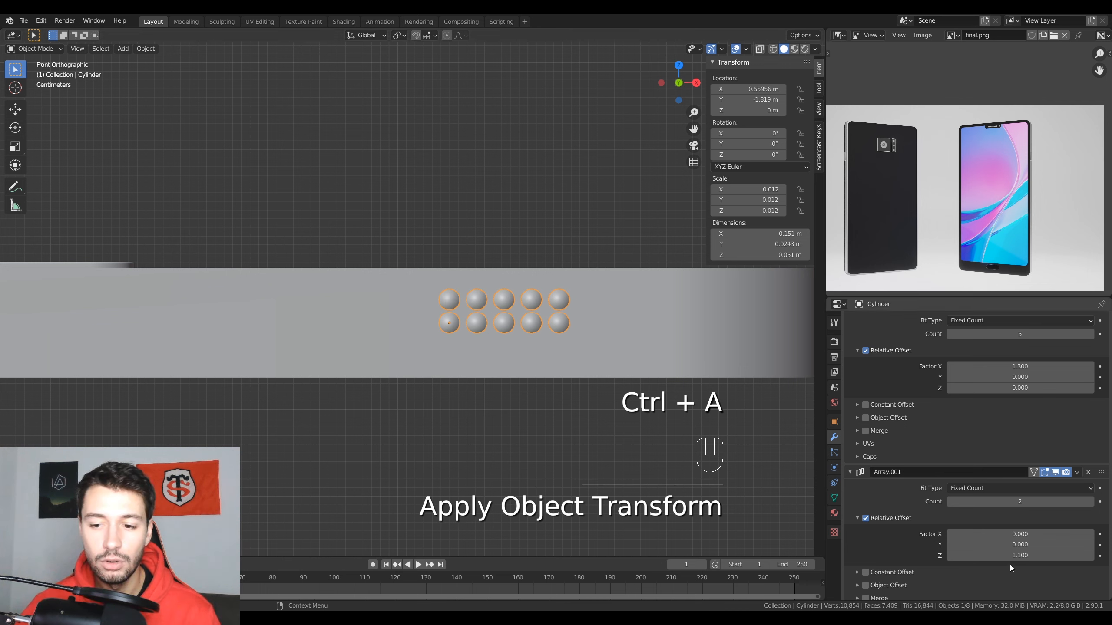
{"action": "left_click_drag", "start_coordinate": [1010, 556], "coordinate": [928, 557]}
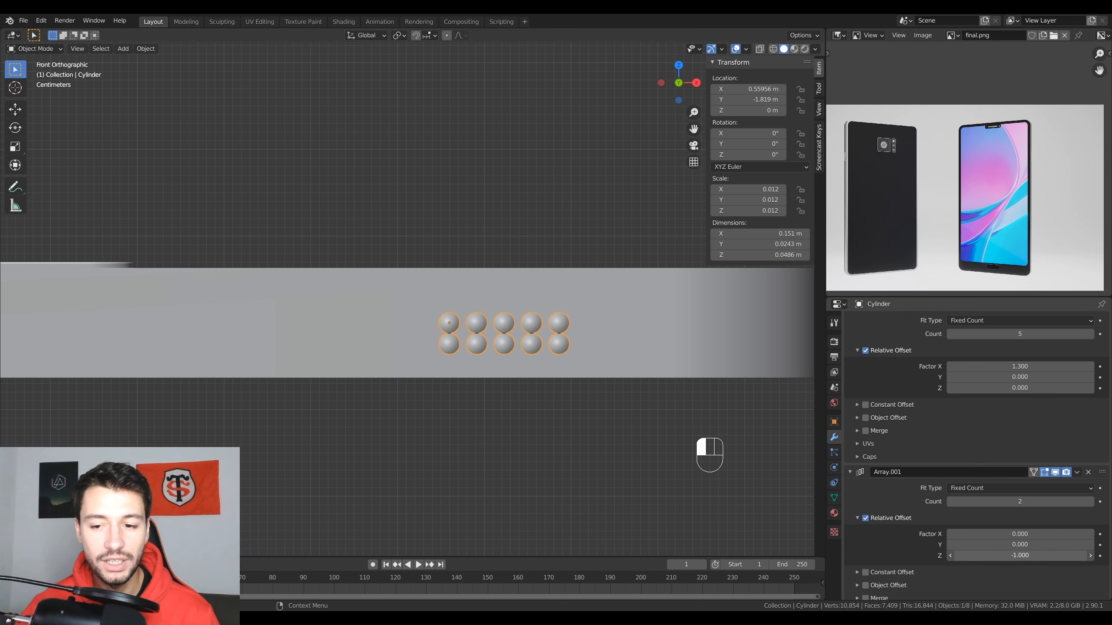
{"action": "left_click", "coordinate": [1023, 555]}
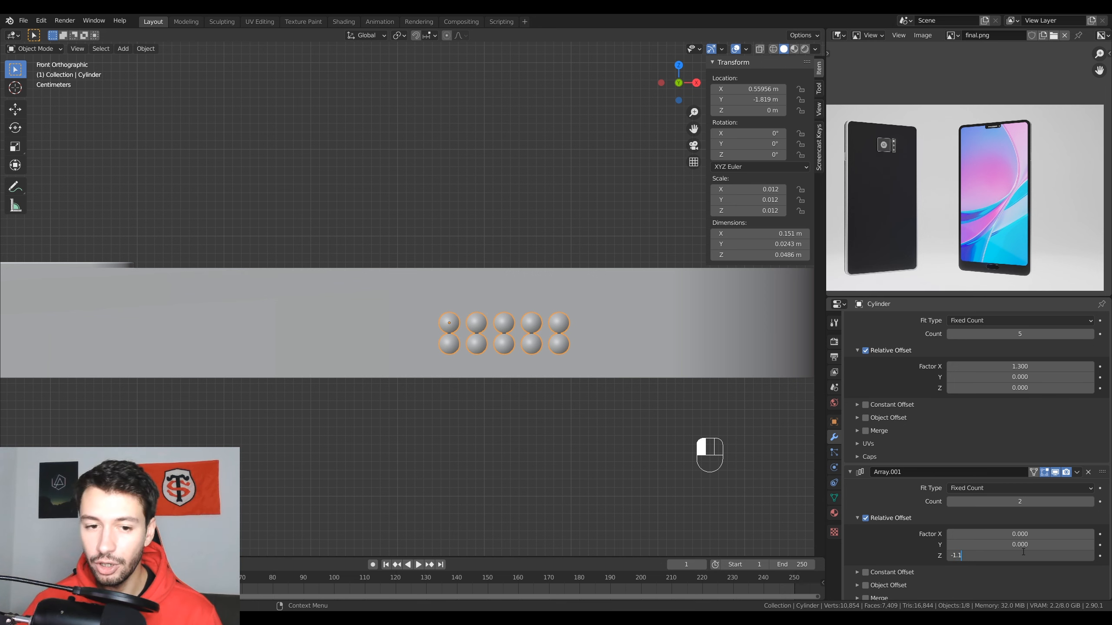
{"action": "key", "text": "Return"}
{"action": "scroll", "coordinate": [528, 440], "scroll_direction": "up", "scroll_amount": 4}
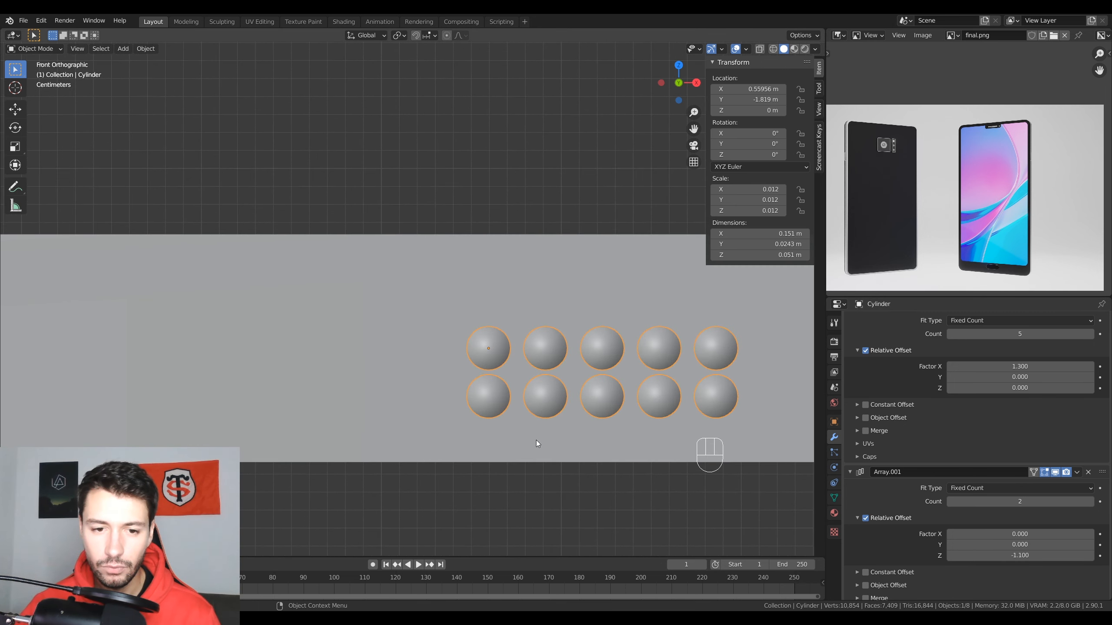
{"action": "scroll", "coordinate": [536, 439], "scroll_direction": "down", "scroll_amount": 2}
{"action": "left_click", "coordinate": [1027, 558]}
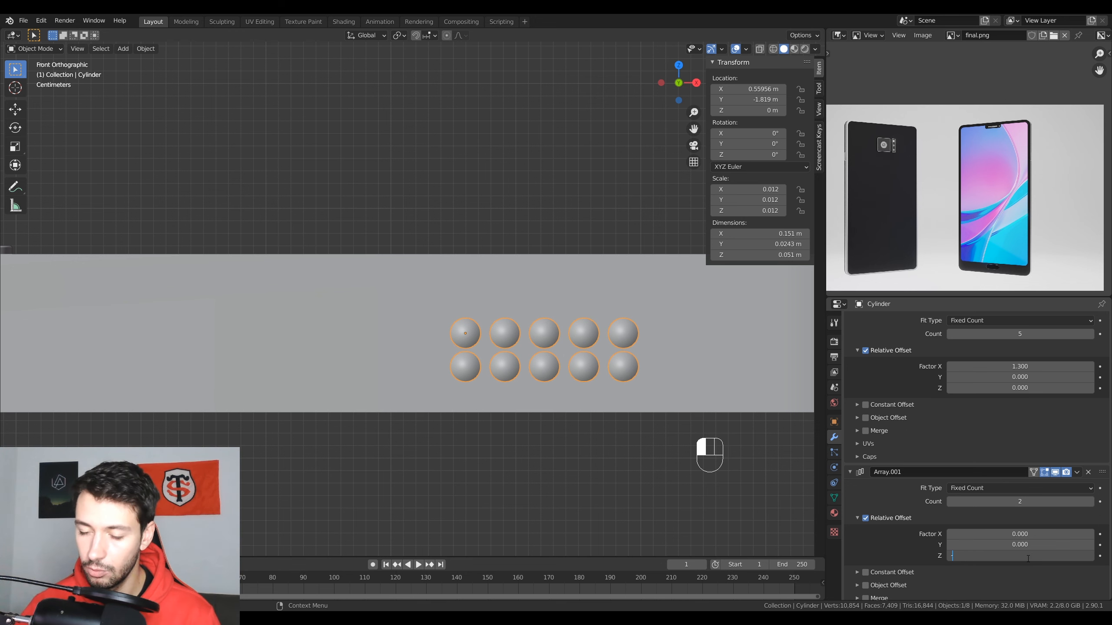
{"action": "type", "text": "2"}
{"action": "key", "text": "Return"}
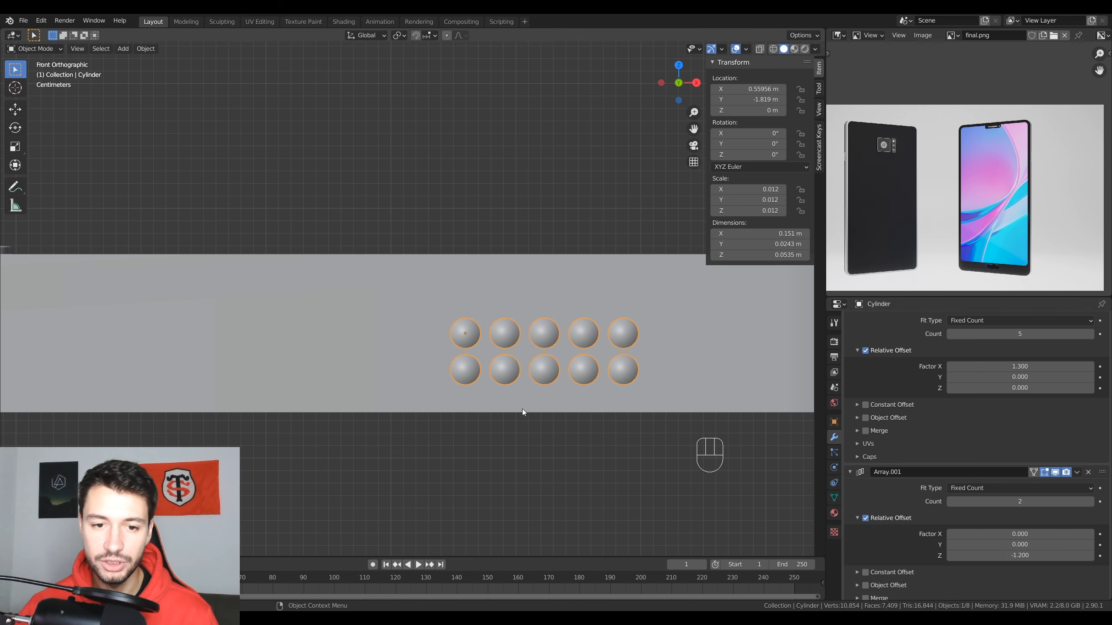
Apply both Array modifiers on the small cylinder
{"action": "scroll", "coordinate": [520, 407], "scroll_direction": "down", "scroll_amount": 6}
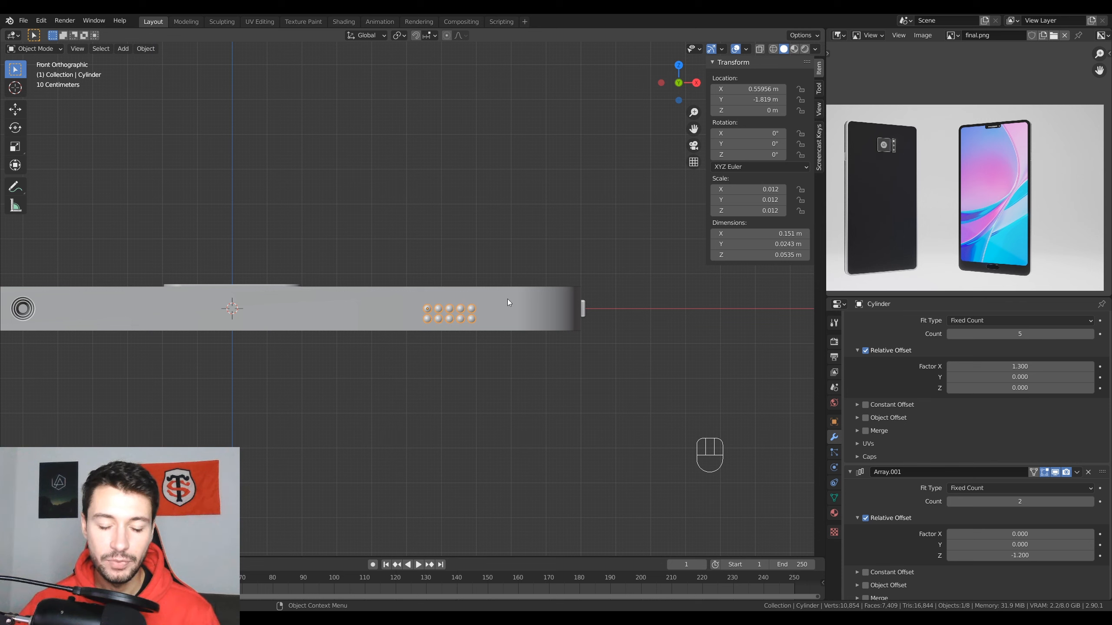
{"action": "left_click", "coordinate": [489, 305]}
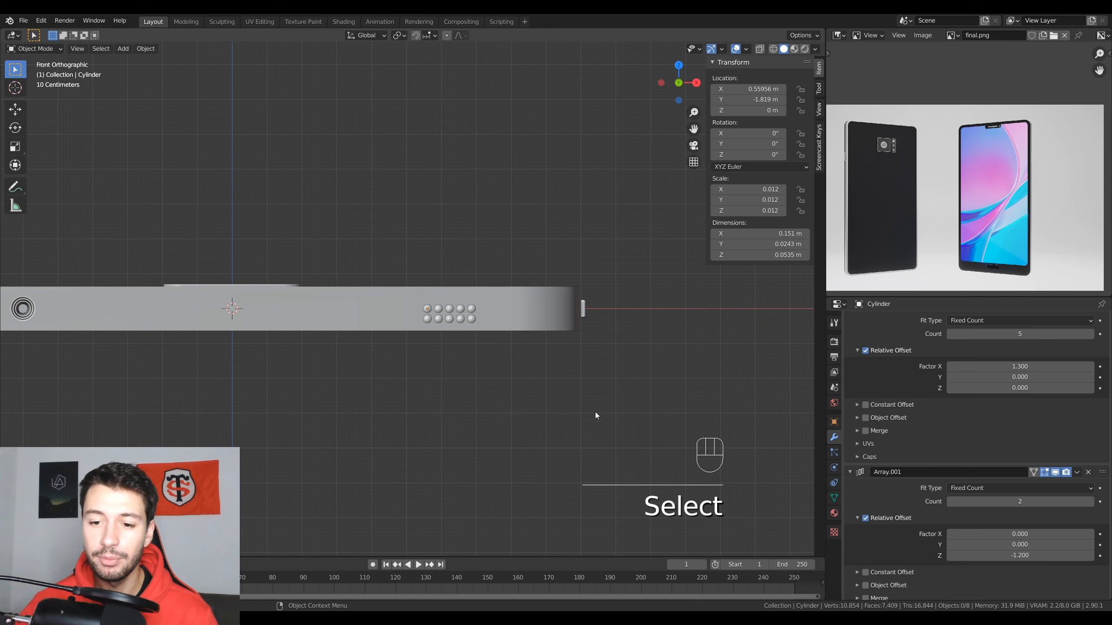
{"action": "scroll", "coordinate": [920, 410], "scroll_direction": "up", "scroll_amount": 2}
{"action": "key", "text": "ctrl"}
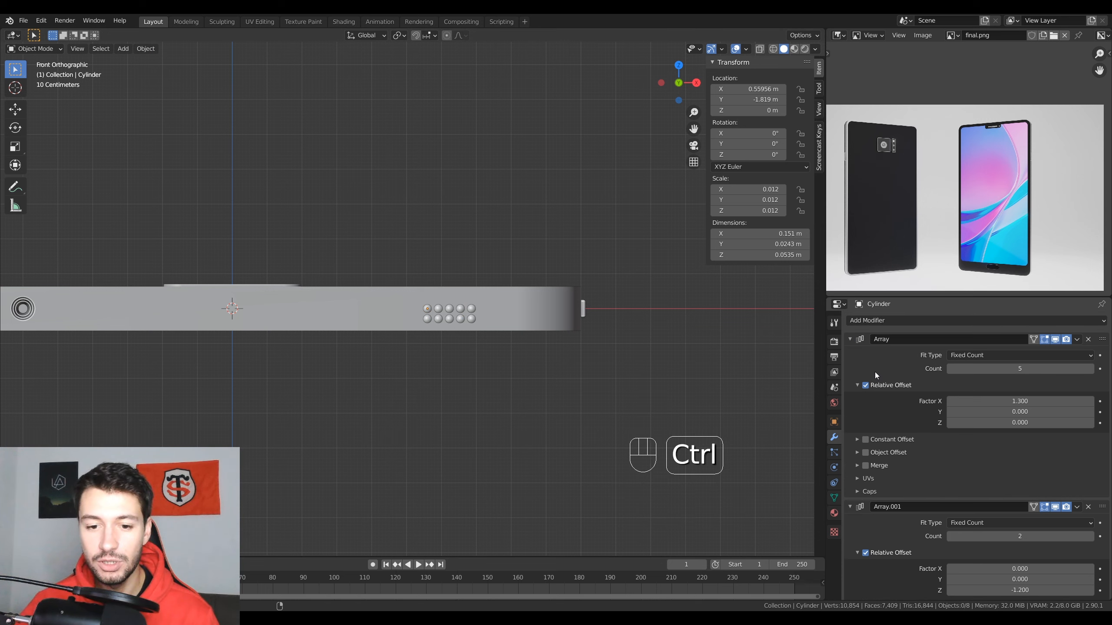
{"action": "key", "text": "ctrl+a"}
{"action": "key", "text": "ctrl+a"}
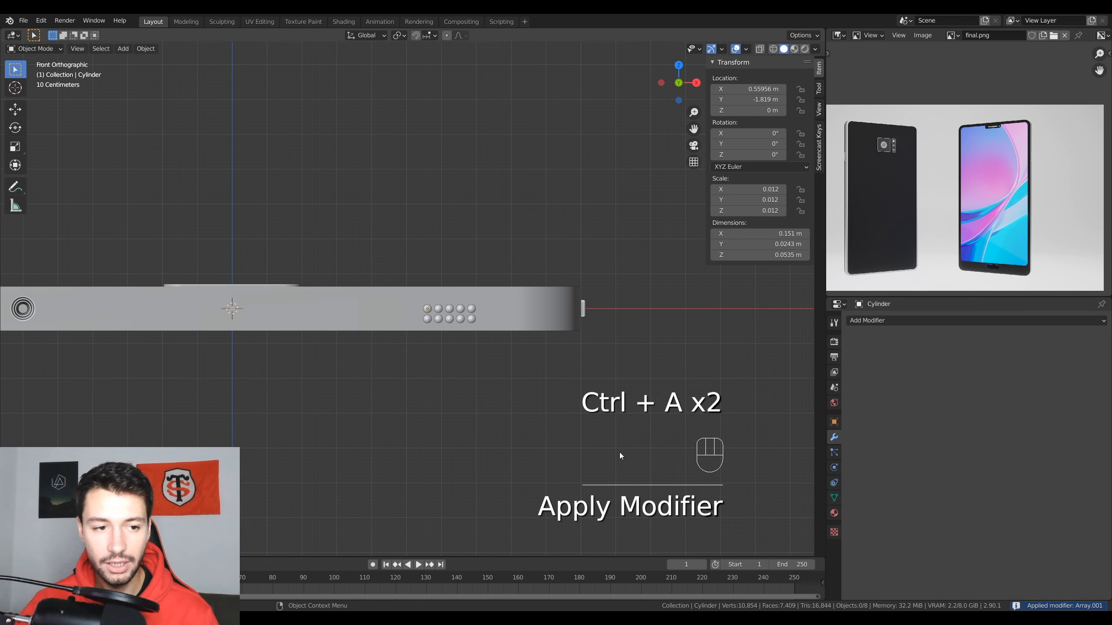
Set the cylinder grid's origin to its geometry and snap the grid to the 3D cursor
{"action": "left_click", "coordinate": [440, 317]}
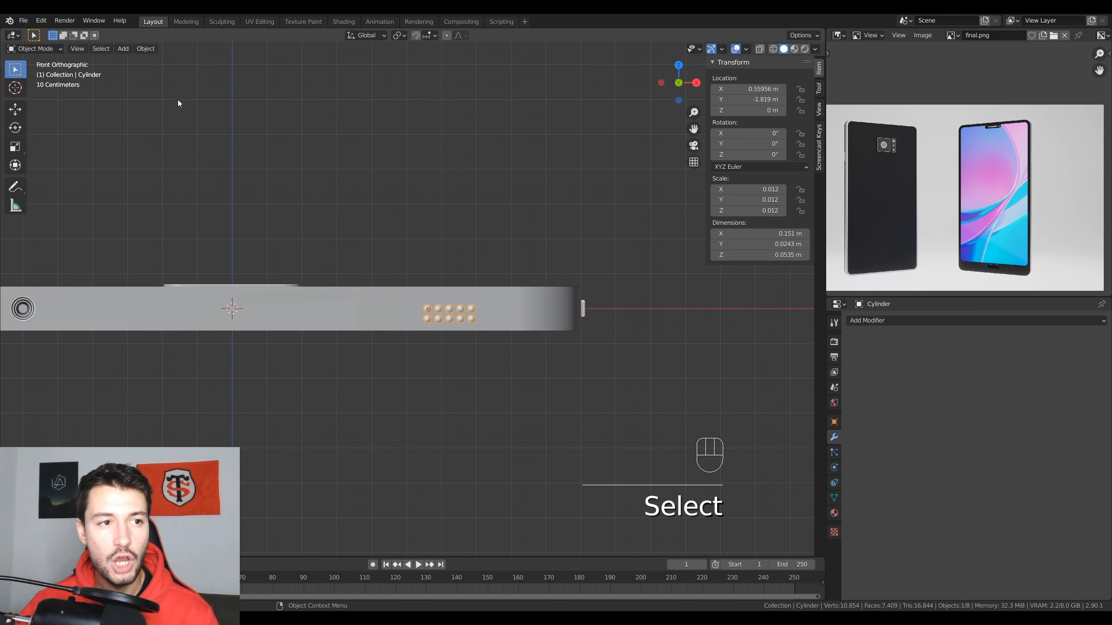
{"action": "left_click", "coordinate": [146, 48]}
{"action": "mouse_move", "coordinate": [167, 72]}
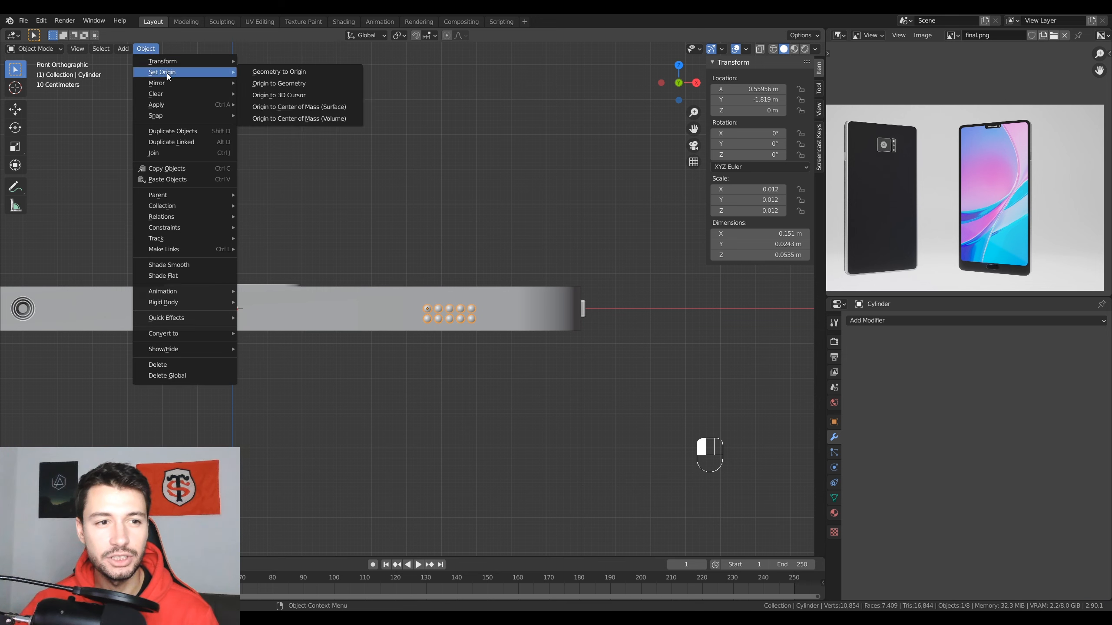
{"action": "left_click", "coordinate": [293, 84]}
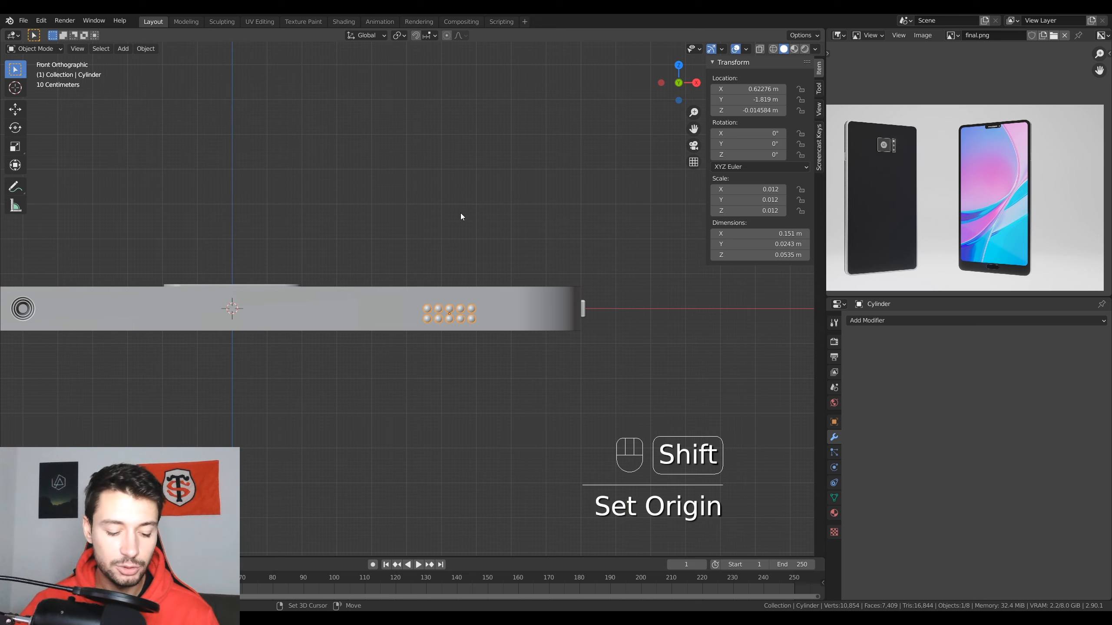
{"action": "key", "text": "shift+s"}
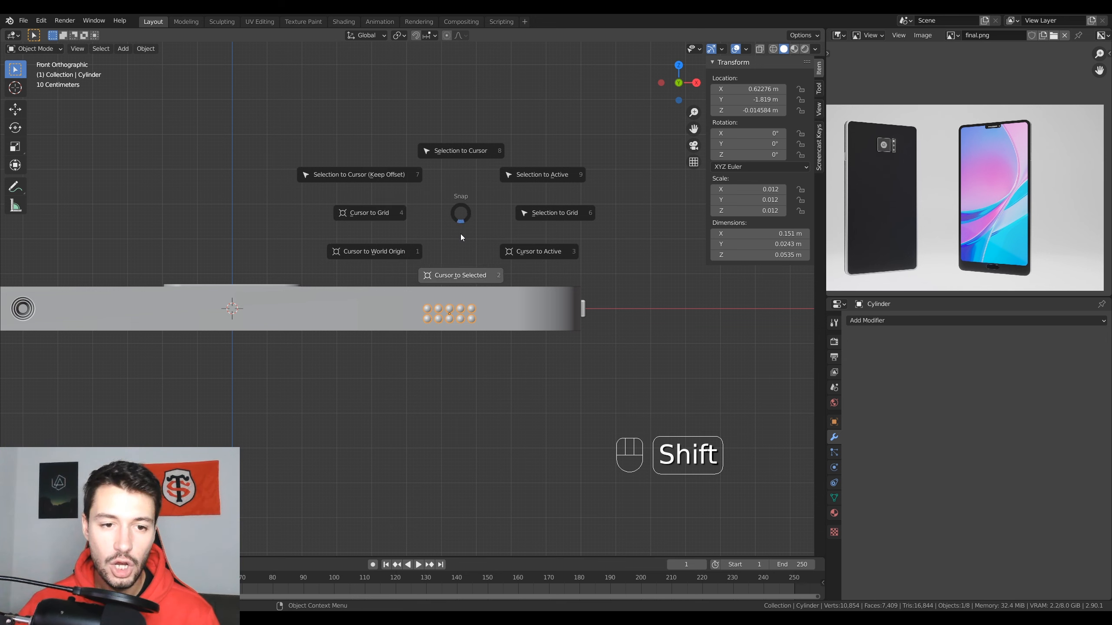
{"action": "left_click", "coordinate": [465, 156]}
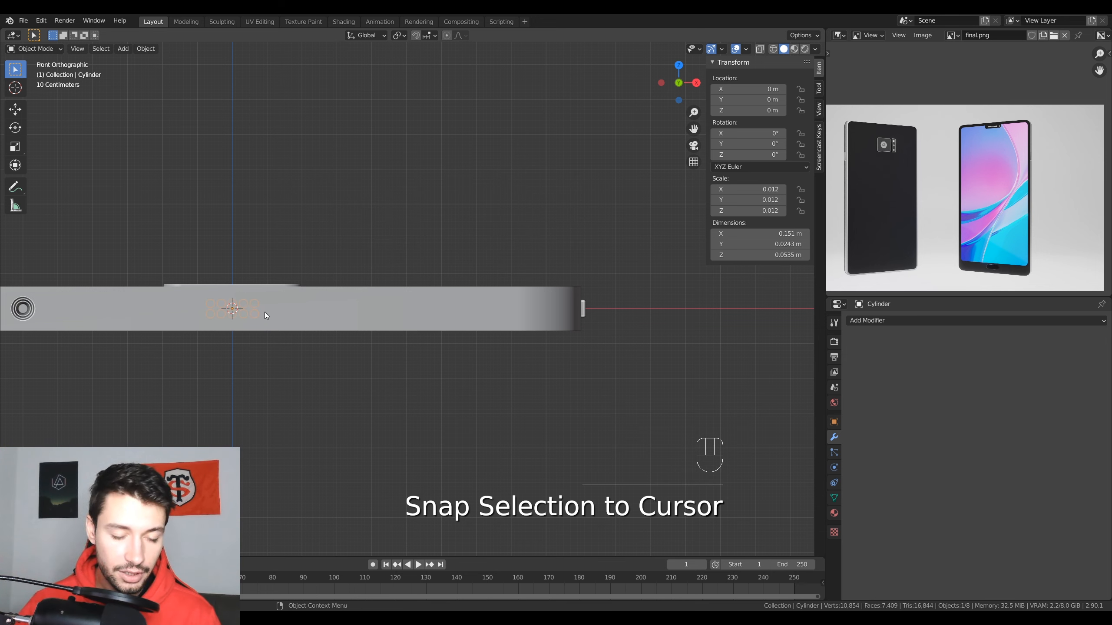
Move the cylinder grid to the phone's bottom edge, at about 0.63 m on X and -1.81 m on Y
{"action": "key", "text": "g"}
{"action": "left_click", "coordinate": [483, 332]}
{"action": "middle_click_drag", "start_coordinate": [483, 332], "coordinate": [454, 354]}
{"action": "key", "text": "g"}
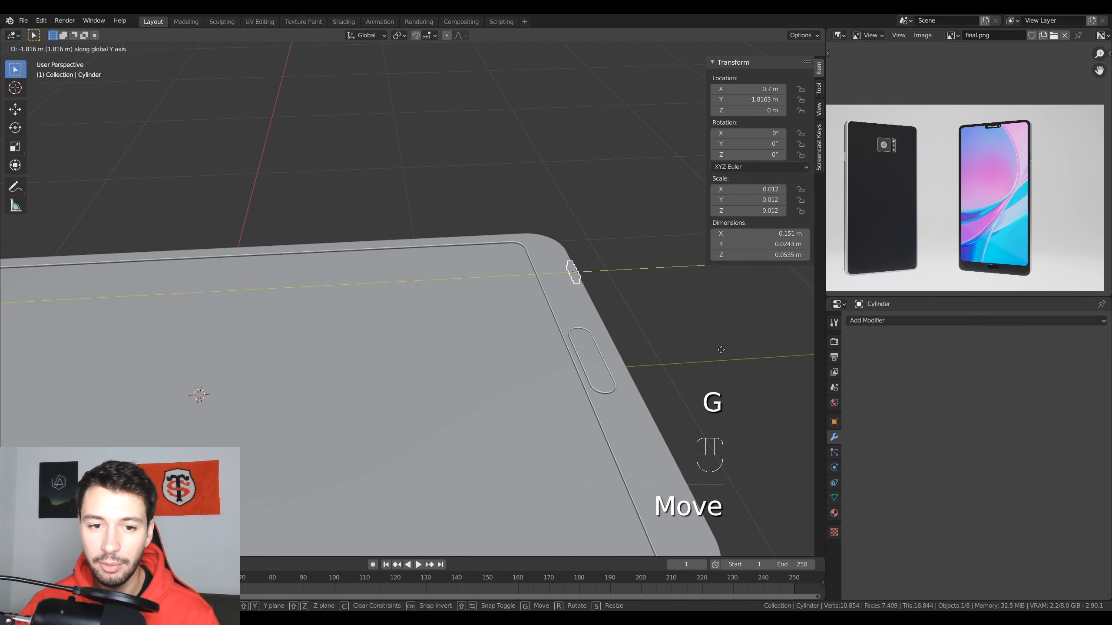
{"action": "left_click", "coordinate": [723, 349]}
{"action": "middle_click_drag", "start_coordinate": [722, 349], "coordinate": [576, 322]}
{"action": "key", "text": "g"}
{"action": "key", "text": "x"}
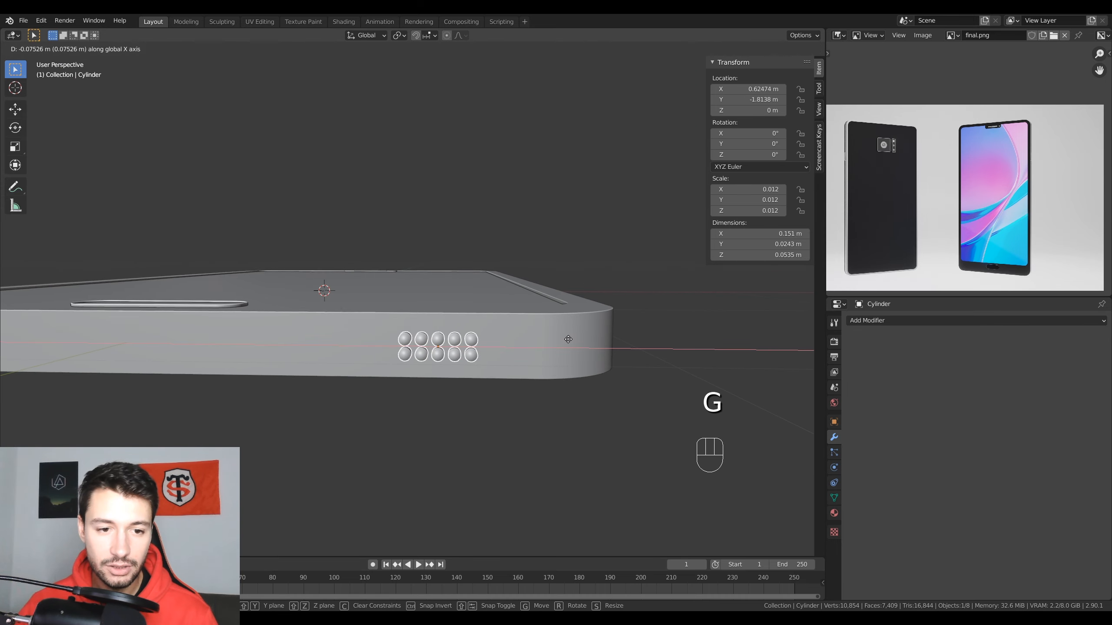
{"action": "left_click", "coordinate": [509, 344]}
Move the cylinder grid along Y to about -1.808 m, partly inside the phone's bottom edge
{"action": "scroll", "coordinate": [467, 342], "scroll_direction": "down", "scroll_amount": 2}
{"action": "middle_click_drag", "start_coordinate": [468, 344], "coordinate": [617, 367]}
{"action": "scroll", "coordinate": [492, 360], "scroll_direction": "up", "scroll_amount": 3}
{"action": "left_click", "coordinate": [570, 340]}
{"action": "left_click", "coordinate": [658, 348]}
{"action": "key", "text": "g"}
{"action": "key", "text": "y"}
{"action": "left_click", "coordinate": [699, 374]}
Cut the cylinder grid out of the phone body with an applied Difference Boolean modifier, and delete the grid object
{"action": "left_click", "coordinate": [575, 323]}
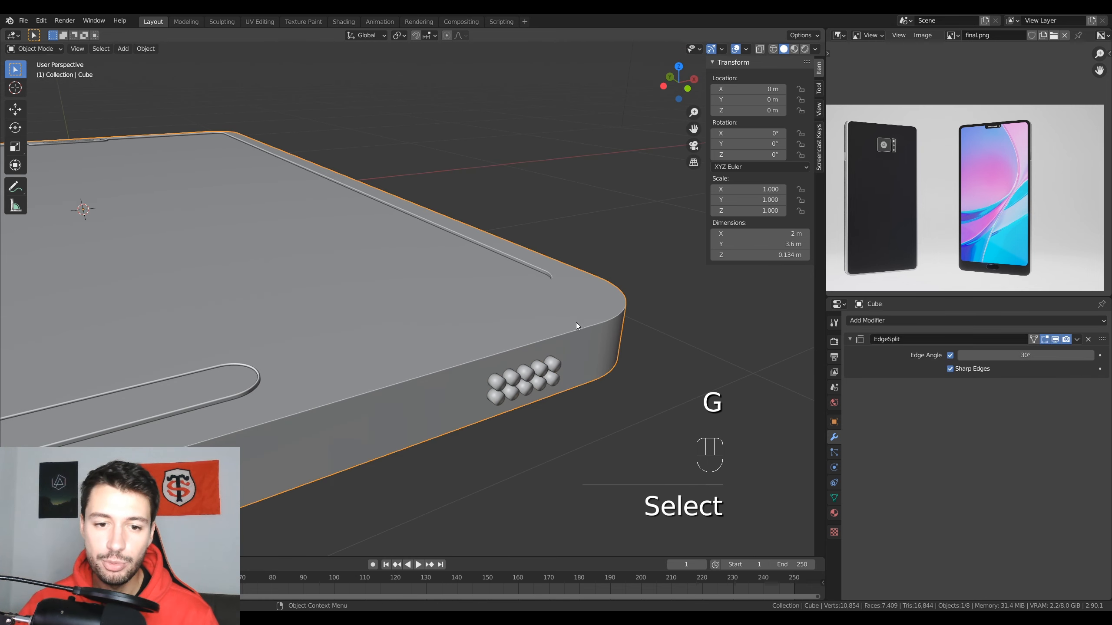
{"action": "left_click", "coordinate": [886, 321]}
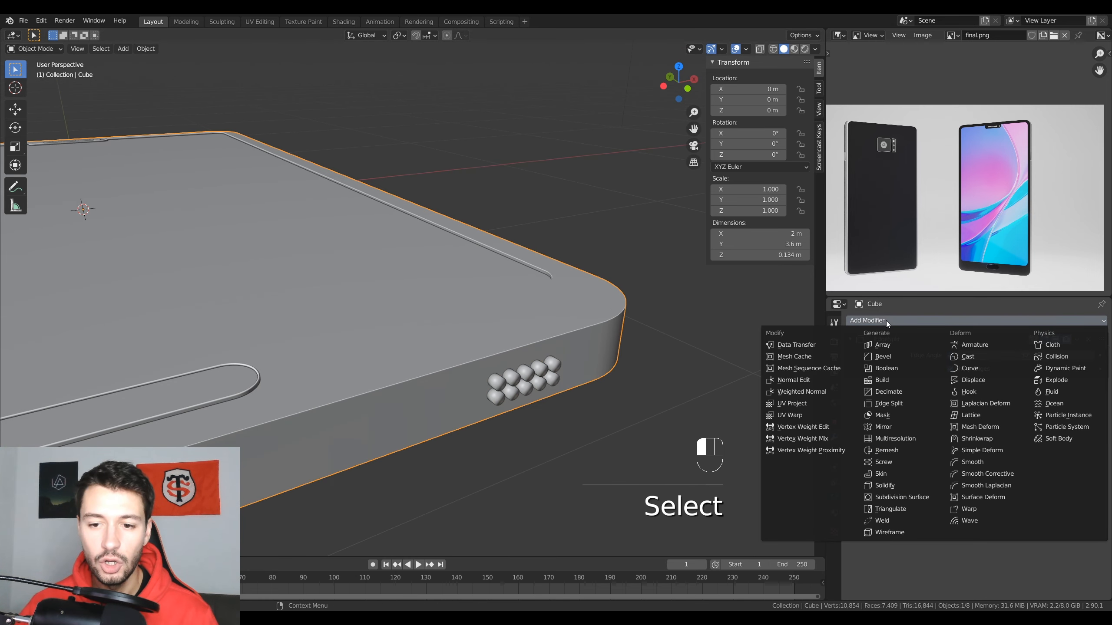
{"action": "left_click", "coordinate": [897, 368]}
{"action": "left_click", "coordinate": [1090, 417]}
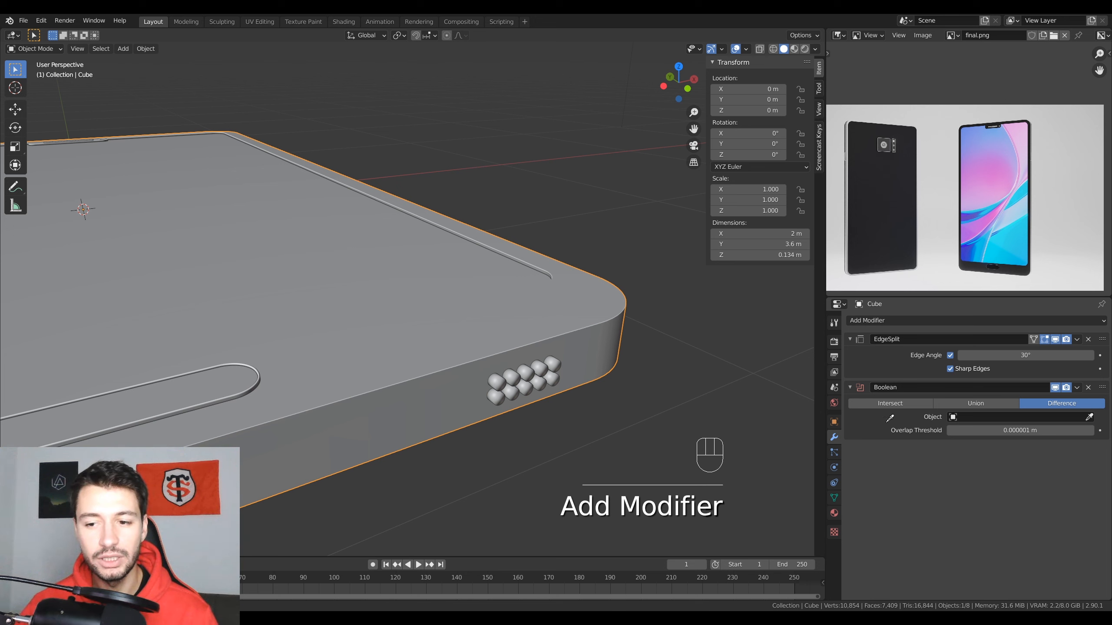
{"action": "left_click", "coordinate": [543, 372]}
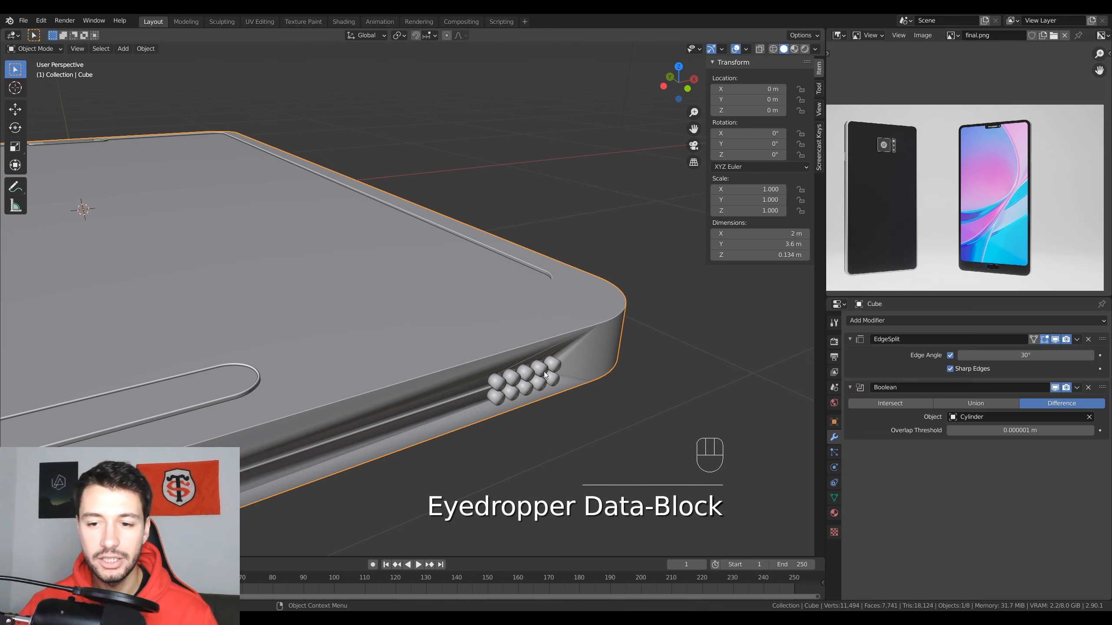
{"action": "key", "text": "ctrl+a"}
{"action": "left_click", "coordinate": [537, 376]}
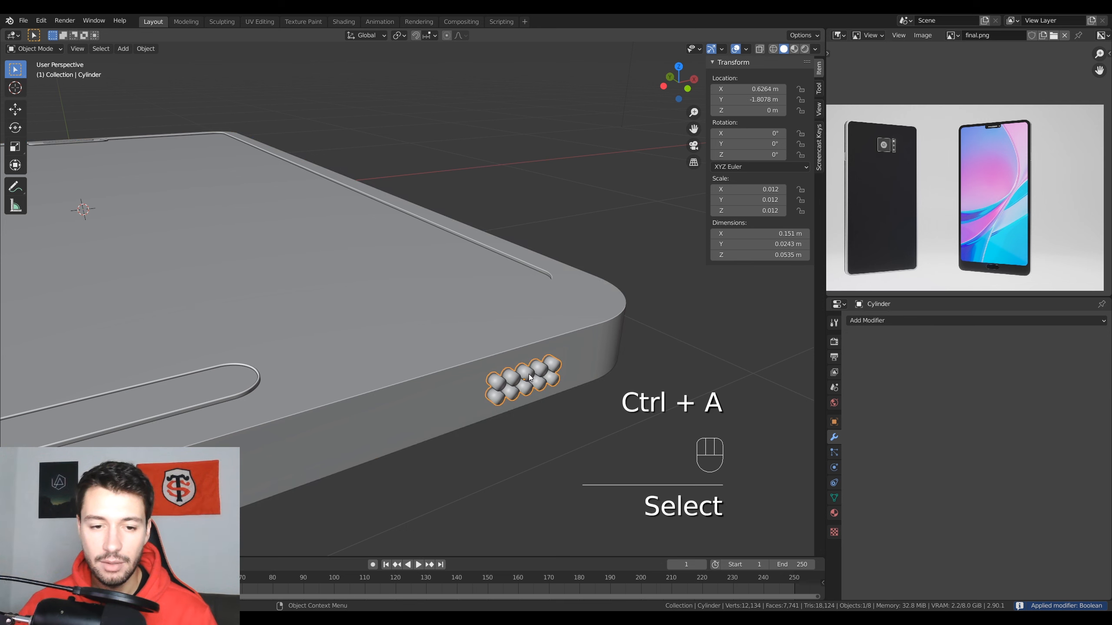
{"action": "key", "text": "Delete"}
In Edit Mode on the phone body, select the ten round floor faces of the speaker holes and try scaling them down
{"action": "middle_click_drag", "start_coordinate": [462, 362], "coordinate": [507, 315]}
{"action": "key", "text": "Tab"}
{"action": "left_click", "coordinate": [504, 316]}
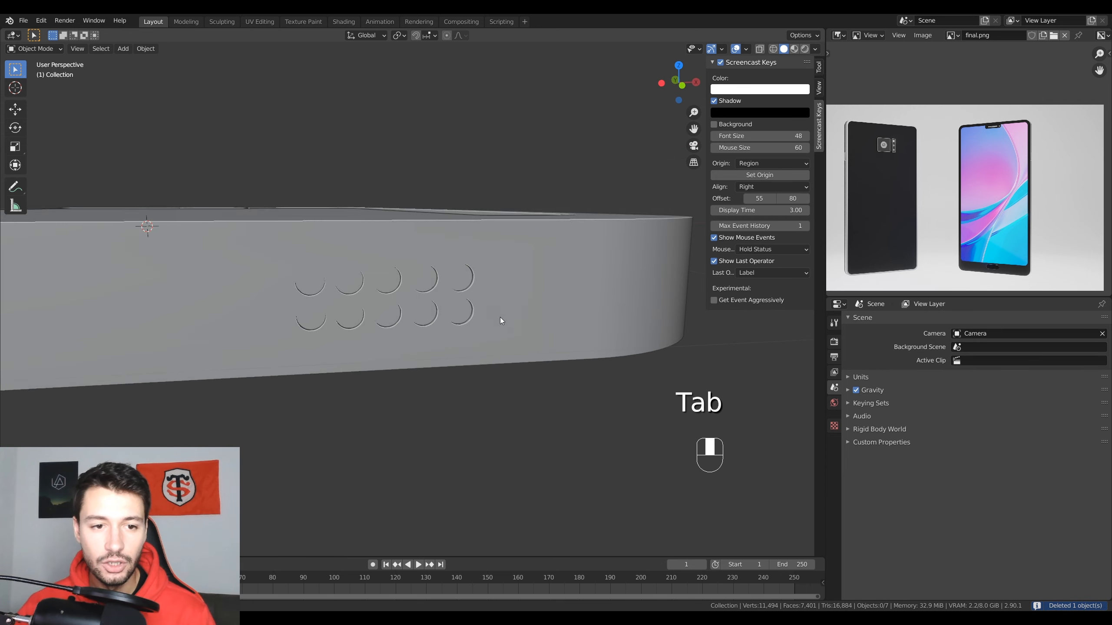
{"action": "key", "text": "Tab"}
{"action": "scroll", "coordinate": [169, 166], "scroll_direction": "up", "scroll_amount": 3}
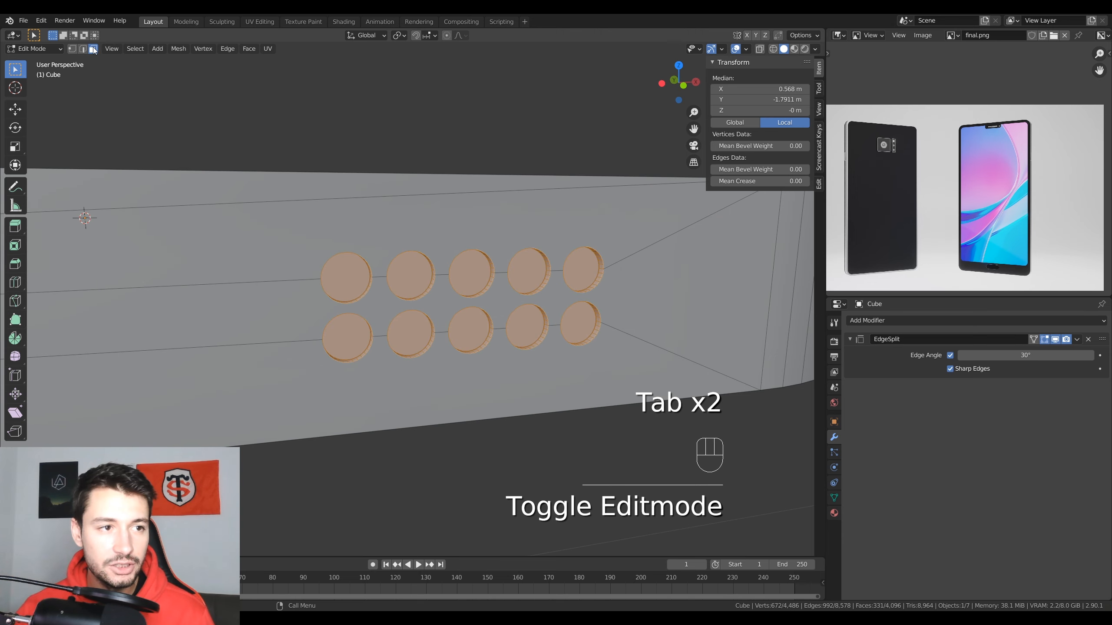
{"action": "left_click", "coordinate": [346, 277]}
{"action": "left_click", "coordinate": [347, 337], "text": "shift"}
{"action": "left_click", "coordinate": [410, 333], "text": "shift"}
{"action": "left_click", "coordinate": [410, 275], "text": "shift"}
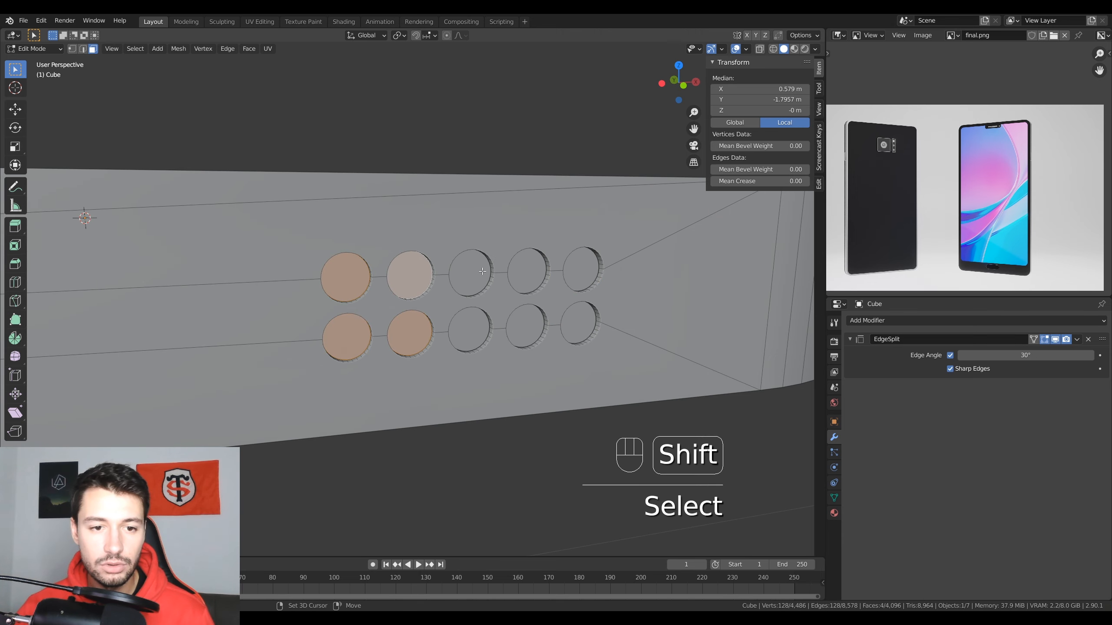
{"action": "left_click", "coordinate": [471, 272], "text": "shift"}
{"action": "left_click", "coordinate": [478, 332], "text": "shift"}
{"action": "left_click", "coordinate": [528, 271], "text": "shift"}
{"action": "left_click", "coordinate": [525, 326], "text": "shift"}
{"action": "left_click", "coordinate": [582, 269], "text": "shift"}
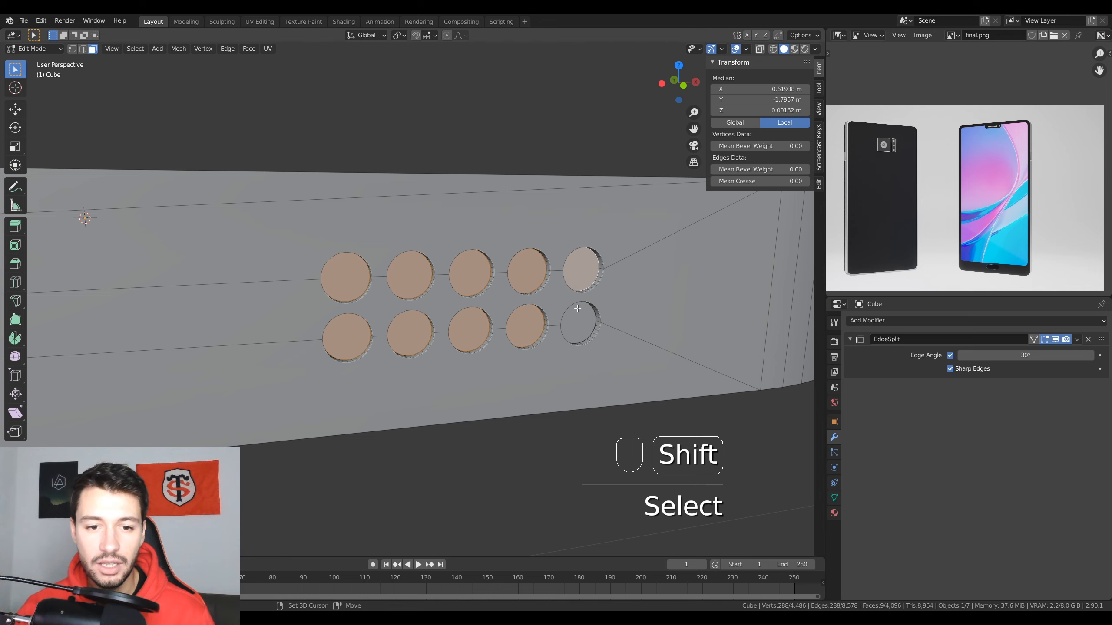
{"action": "left_click", "coordinate": [579, 323], "text": "shift"}
{"action": "middle_click_drag", "start_coordinate": [579, 323], "coordinate": [577, 325]}
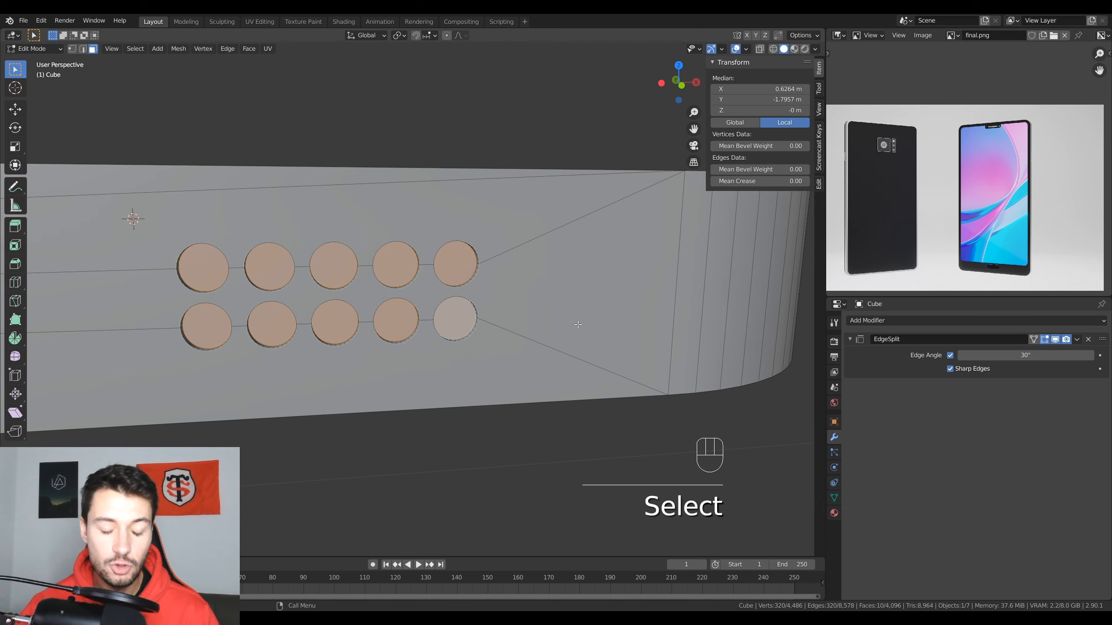
{"action": "key", "text": "s"}
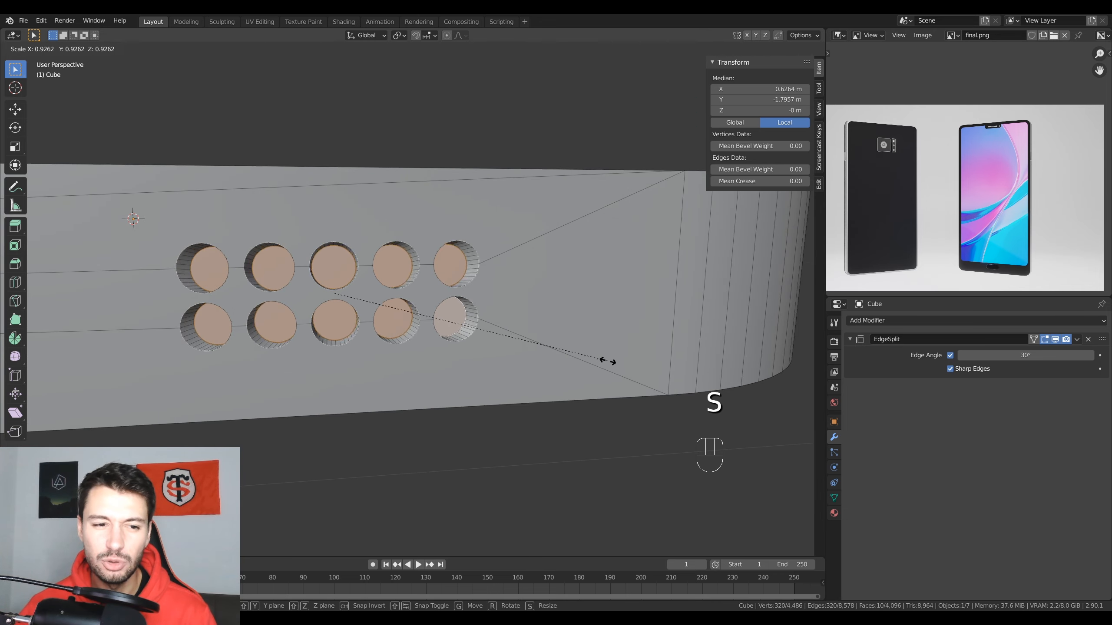
{"action": "right_click", "coordinate": [622, 362]}
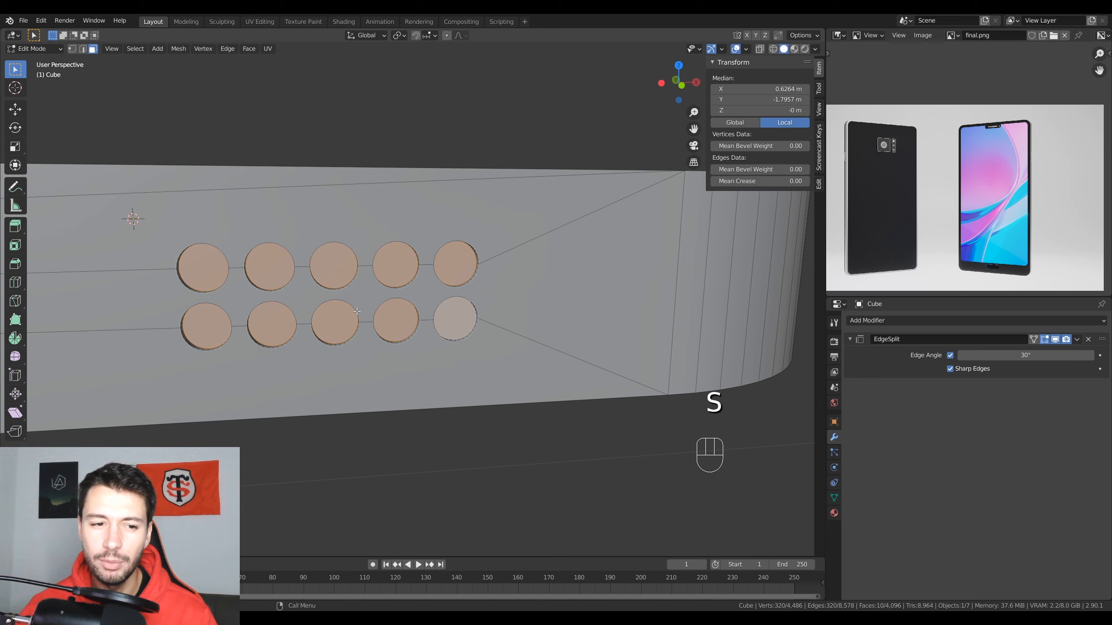
Set the pivot to Individual Origins, scale the ten selected speaker-hole floor faces by about 0.95, and leave Edit Mode
{"action": "left_click", "coordinate": [399, 35]}
{"action": "left_click", "coordinate": [430, 71]}
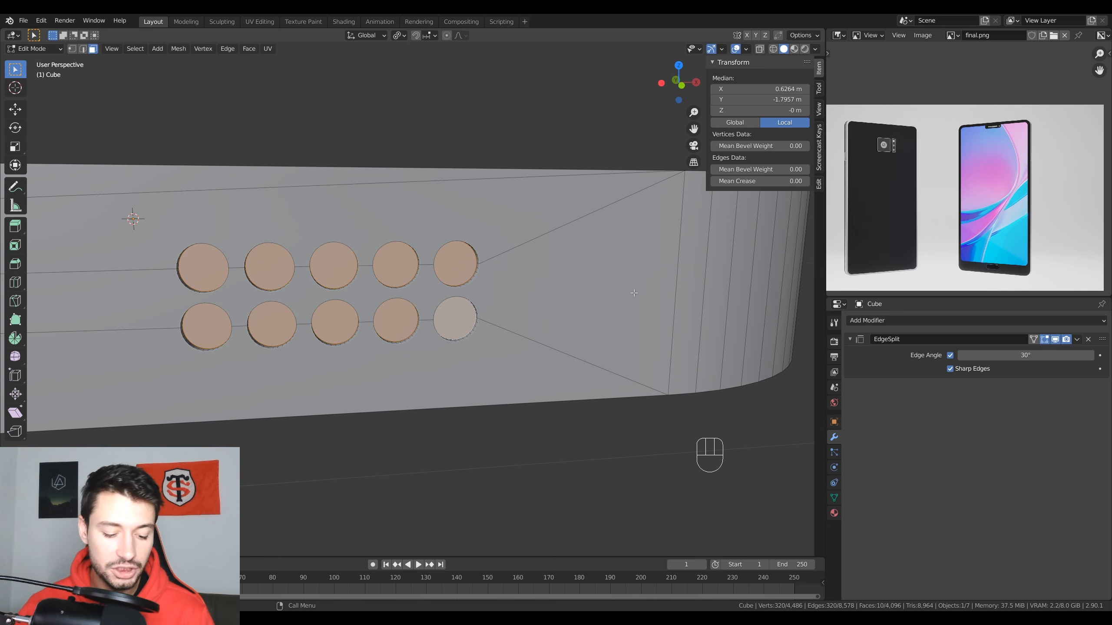
{"action": "key", "text": "s"}
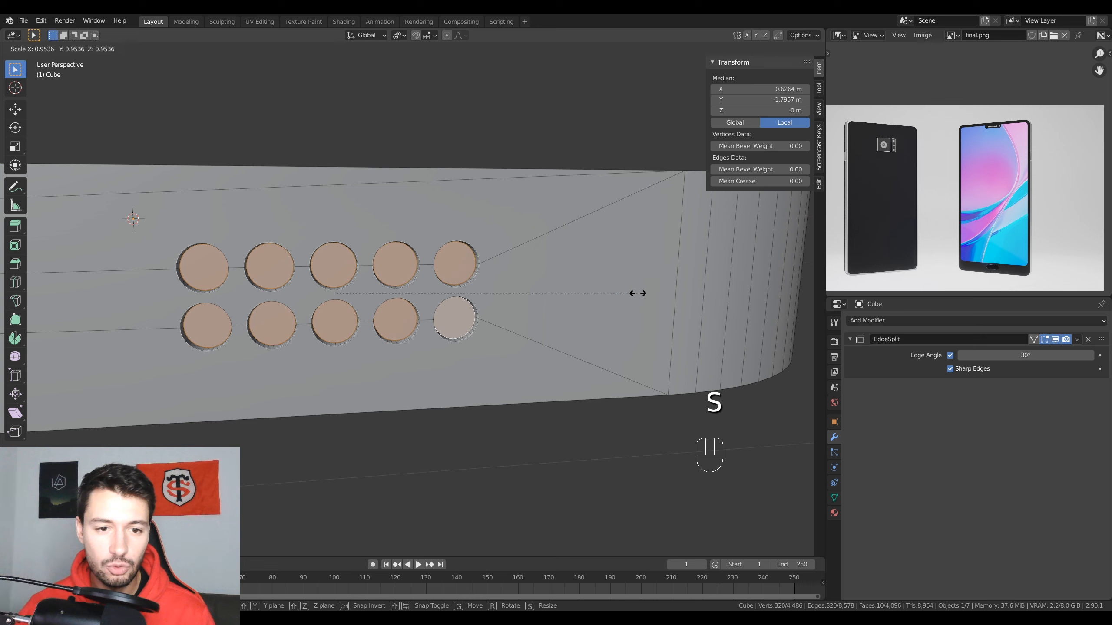
{"action": "left_click", "coordinate": [630, 294]}
{"action": "key", "text": "Tab"}
{"action": "scroll", "coordinate": [495, 304], "scroll_direction": "down", "scroll_amount": 2}
{"action": "middle_click_drag", "start_coordinate": [471, 306], "coordinate": [476, 304]}
{"action": "scroll", "coordinate": [475, 305], "scroll_direction": "up", "scroll_amount": 3}
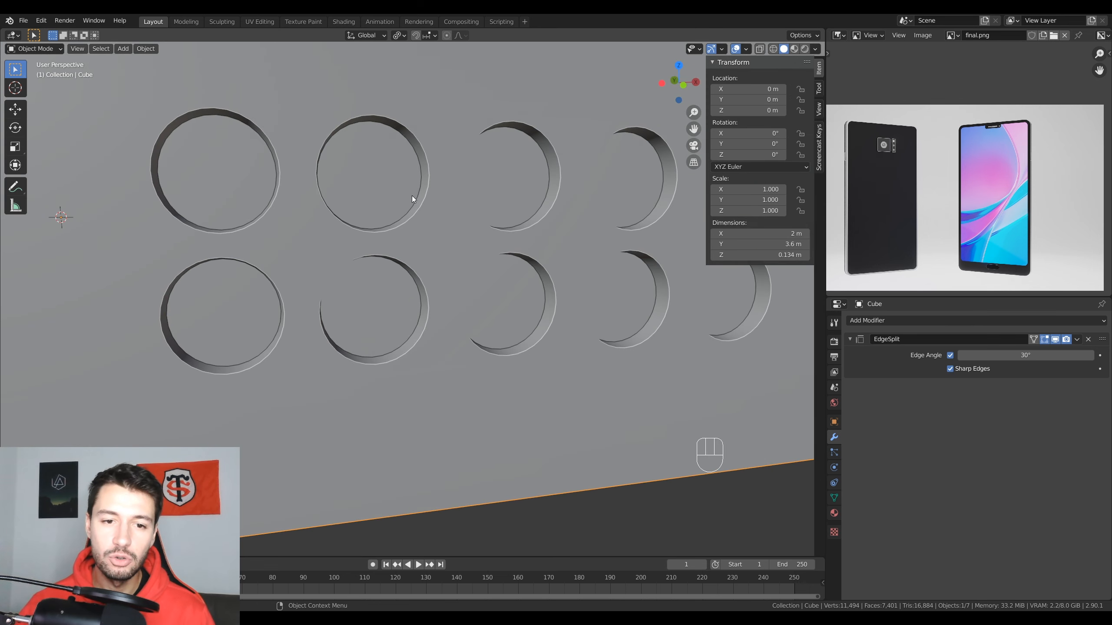
Select the pill-shaped earpiece grille beside the front camera and enter Edit Mode on it
{"action": "scroll", "coordinate": [412, 195], "scroll_direction": "down", "scroll_amount": 15}
{"action": "middle_click_drag", "start_coordinate": [372, 264], "coordinate": [372, 351]}
{"action": "scroll", "coordinate": [230, 180], "scroll_direction": "up", "scroll_amount": 2}
{"action": "middle_click_drag", "start_coordinate": [230, 181], "coordinate": [624, 165], "text": "shift"}
{"action": "scroll", "coordinate": [433, 240], "scroll_direction": "up", "scroll_amount": 4}
{"action": "middle_click_drag", "start_coordinate": [281, 260], "coordinate": [363, 253], "text": "shift"}
{"action": "left_click", "coordinate": [364, 236]}
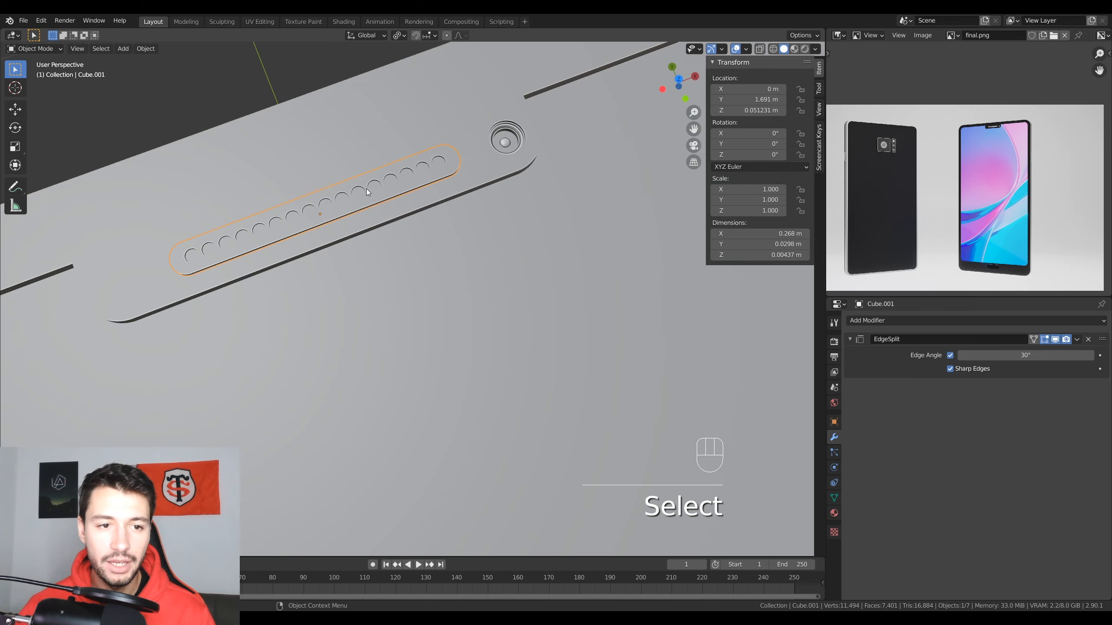
{"action": "key", "text": "KP_Decimal"}
{"action": "key", "text": "Tab"}
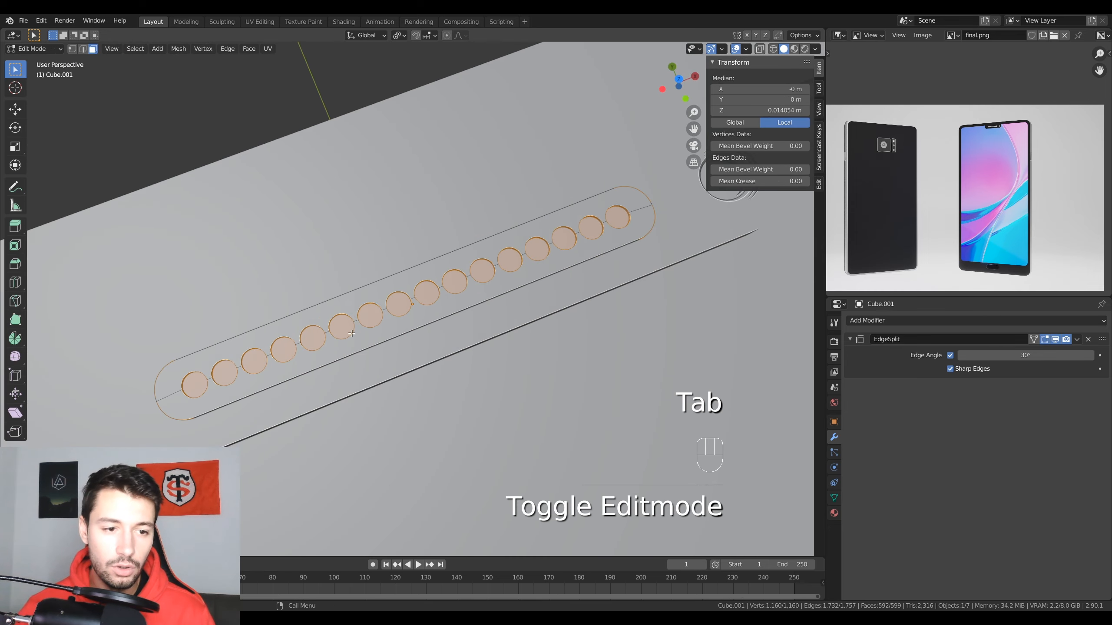
Select all sixteen round floor faces of the earpiece grille's holes
{"action": "left_click", "coordinate": [197, 387]}
{"action": "left_click", "coordinate": [224, 372], "text": "shift"}
{"action": "left_click", "coordinate": [254, 362], "text": "shift"}
{"action": "left_click", "coordinate": [284, 349], "text": "shift"}
{"action": "left_click", "coordinate": [313, 338], "text": "shift"}
{"action": "left_click", "coordinate": [342, 326], "text": "shift"}
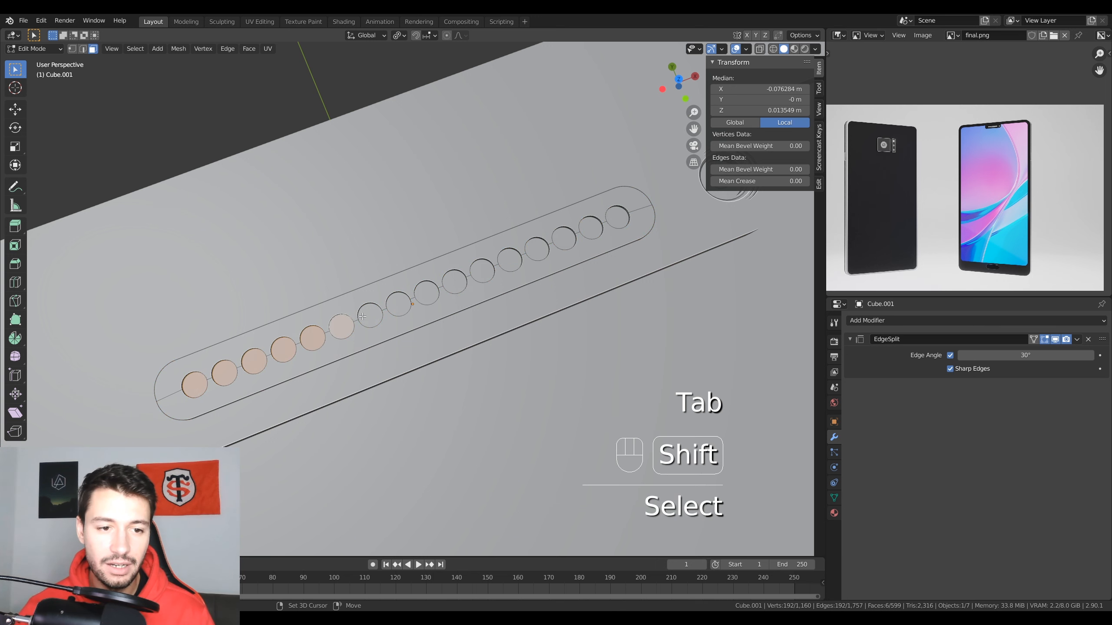
{"action": "left_click", "coordinate": [364, 317], "text": "shift"}
{"action": "left_click", "coordinate": [393, 305], "text": "shift"}
{"action": "left_click", "coordinate": [422, 293], "text": "shift"}
{"action": "left_click", "coordinate": [449, 283], "text": "shift"}
{"action": "left_click", "coordinate": [477, 271], "text": "shift"}
{"action": "left_click", "coordinate": [504, 260], "text": "shift"}
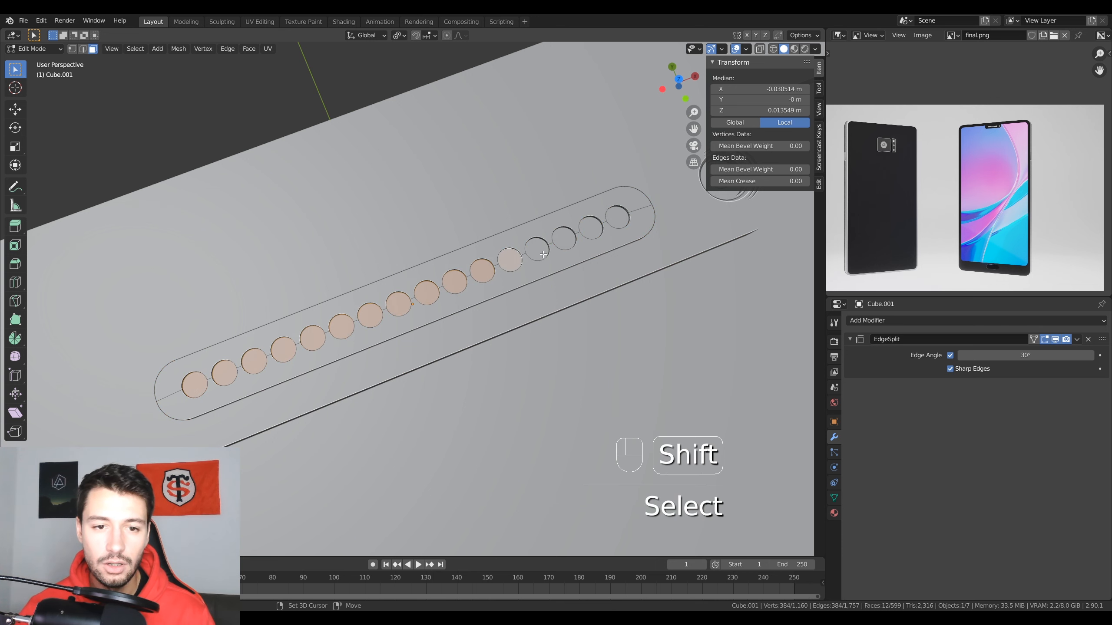
{"action": "left_click", "coordinate": [540, 250], "text": "shift"}
{"action": "left_click", "coordinate": [565, 239], "text": "shift"}
{"action": "left_click", "coordinate": [591, 228], "text": "shift"}
{"action": "left_click", "coordinate": [617, 216], "text": "shift"}
Set the pivot to Individual Origins and scale the sixteen selected grille faces down slightly, each about its own center
{"action": "left_click", "coordinate": [404, 39]}
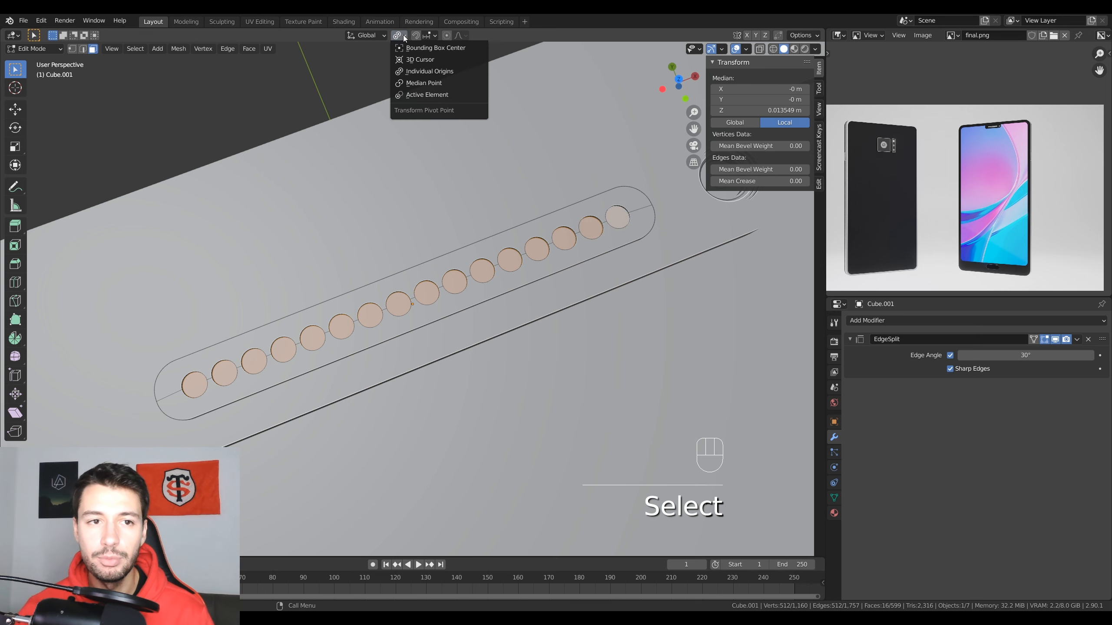
{"action": "left_click", "coordinate": [411, 71]}
{"action": "scroll", "coordinate": [550, 284], "scroll_direction": "up", "scroll_amount": 6}
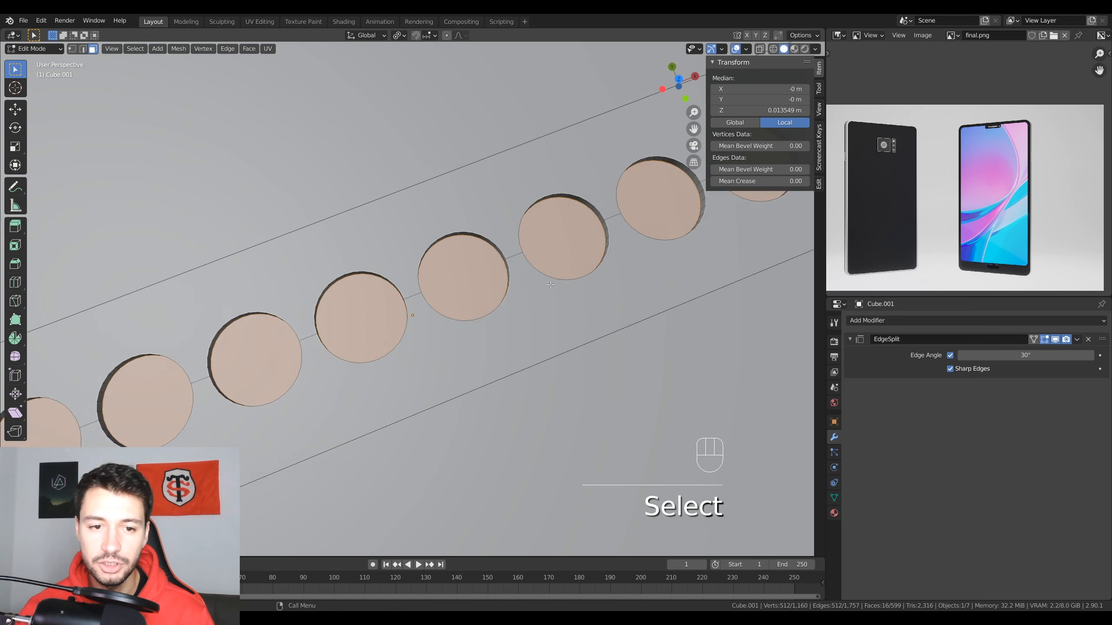
{"action": "key", "text": "s"}
{"action": "left_click", "coordinate": [593, 312]}
{"action": "scroll", "coordinate": [502, 277], "scroll_direction": "down", "scroll_amount": 4}
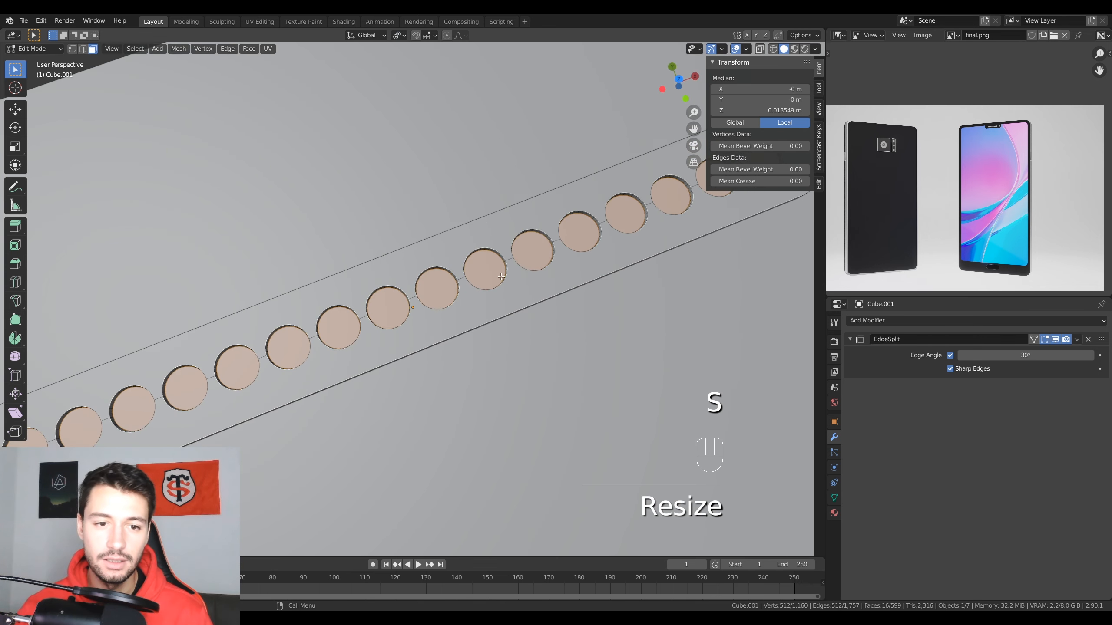
{"action": "scroll", "coordinate": [501, 277], "scroll_direction": "down", "scroll_amount": 5}
Restore the transform pivot to Median Point, leave Edit Mode, and save the file
{"action": "left_click", "coordinate": [400, 36]}
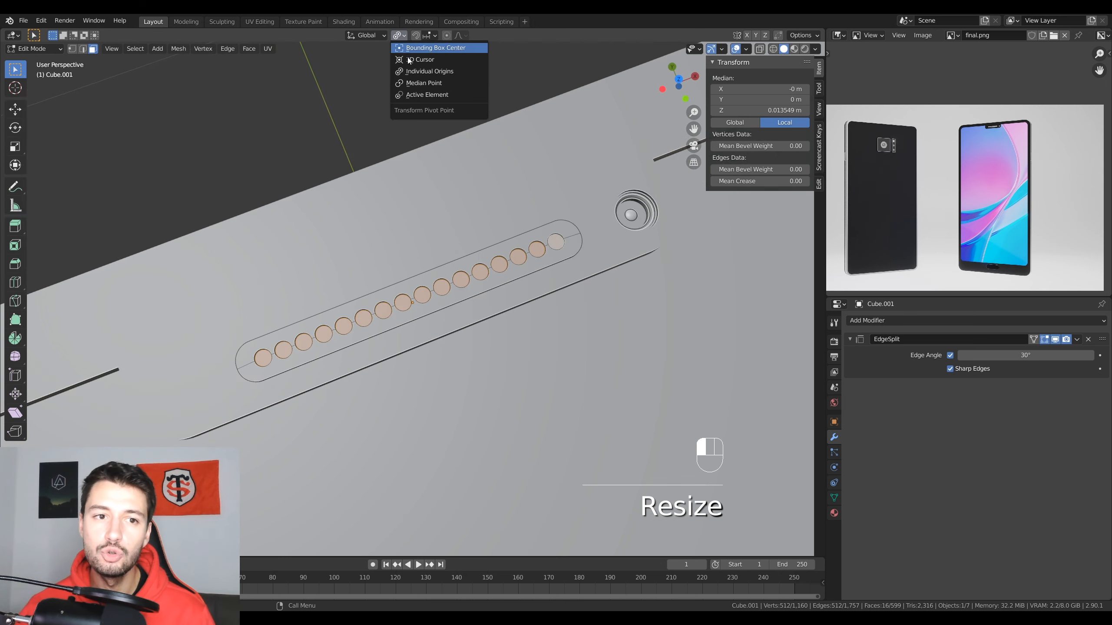
{"action": "left_click", "coordinate": [418, 84]}
{"action": "key", "text": "Tab"}
{"action": "scroll", "coordinate": [455, 245], "scroll_direction": "down", "scroll_amount": 4}
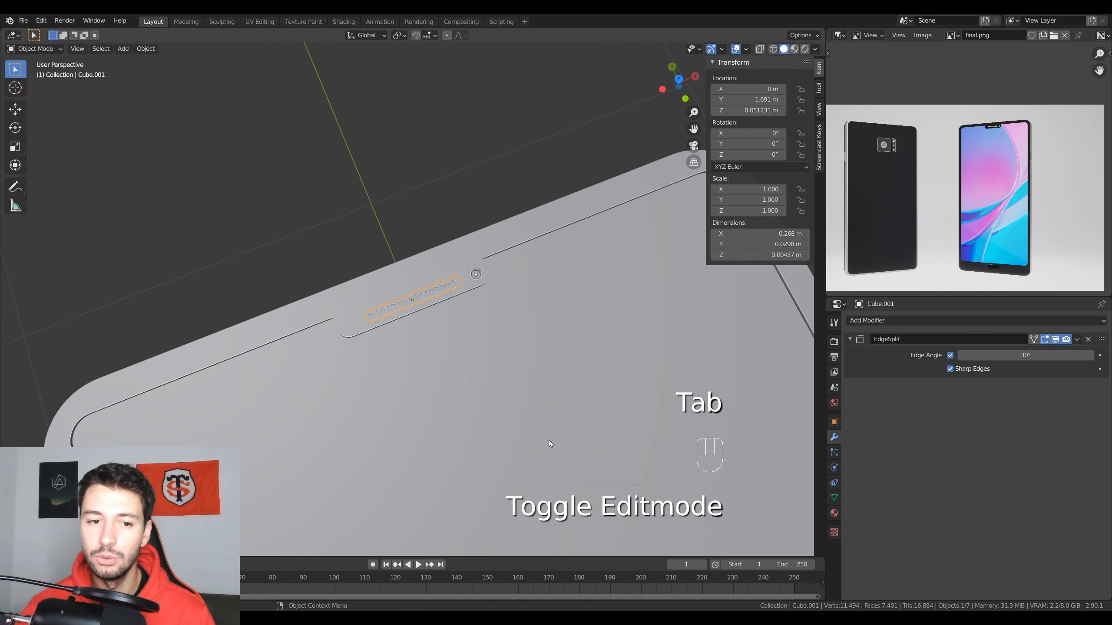
{"action": "middle_click_drag", "start_coordinate": [549, 440], "coordinate": [360, 154], "text": "shift"}
{"action": "scroll", "coordinate": [394, 210], "scroll_direction": "down", "scroll_amount": 5}
{"action": "middle_click_drag", "start_coordinate": [488, 341], "coordinate": [492, 150]}
{"action": "key", "text": "ctrl+s"}
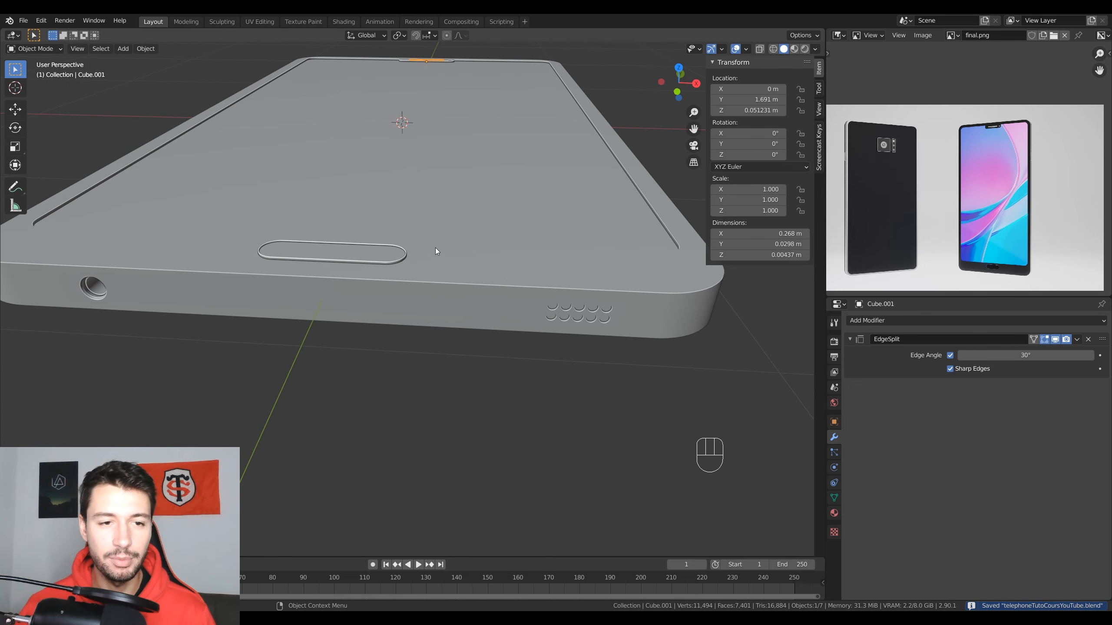
Examine the middle of the phone's bottom edge in front orthographic view
{"action": "key", "text": "KP_1"}
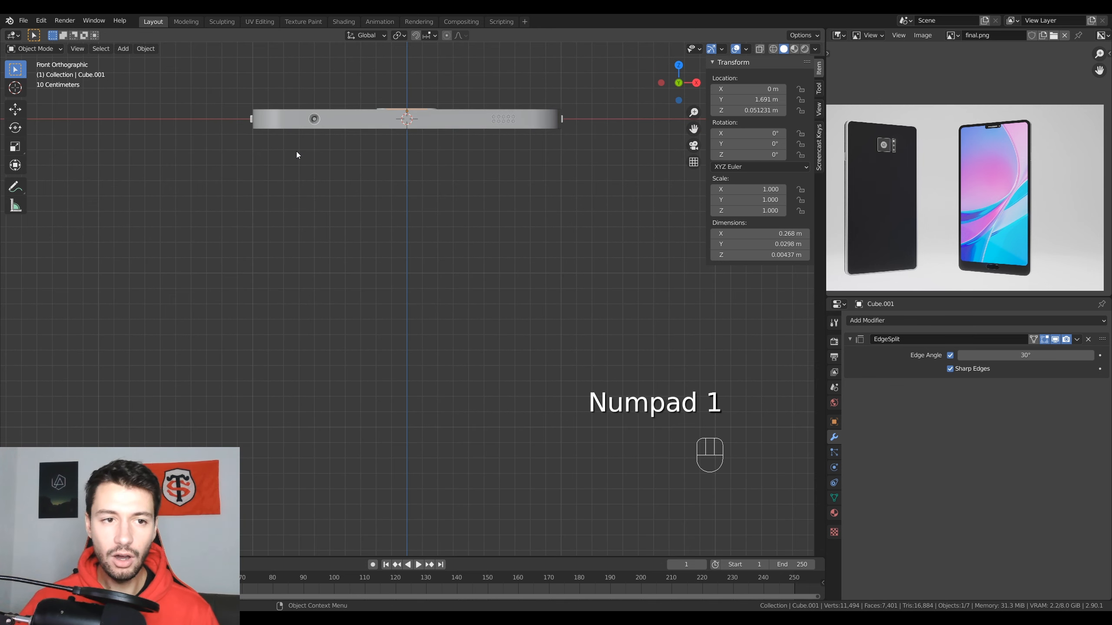
{"action": "scroll", "coordinate": [296, 151], "scroll_direction": "up", "scroll_amount": 2}
{"action": "middle_click_drag", "start_coordinate": [296, 151], "coordinate": [373, 309], "text": "shift"}
{"action": "scroll", "coordinate": [453, 188], "scroll_direction": "up", "scroll_amount": 2}
{"action": "middle_click_drag", "start_coordinate": [468, 194], "coordinate": [460, 211], "text": "shift"}
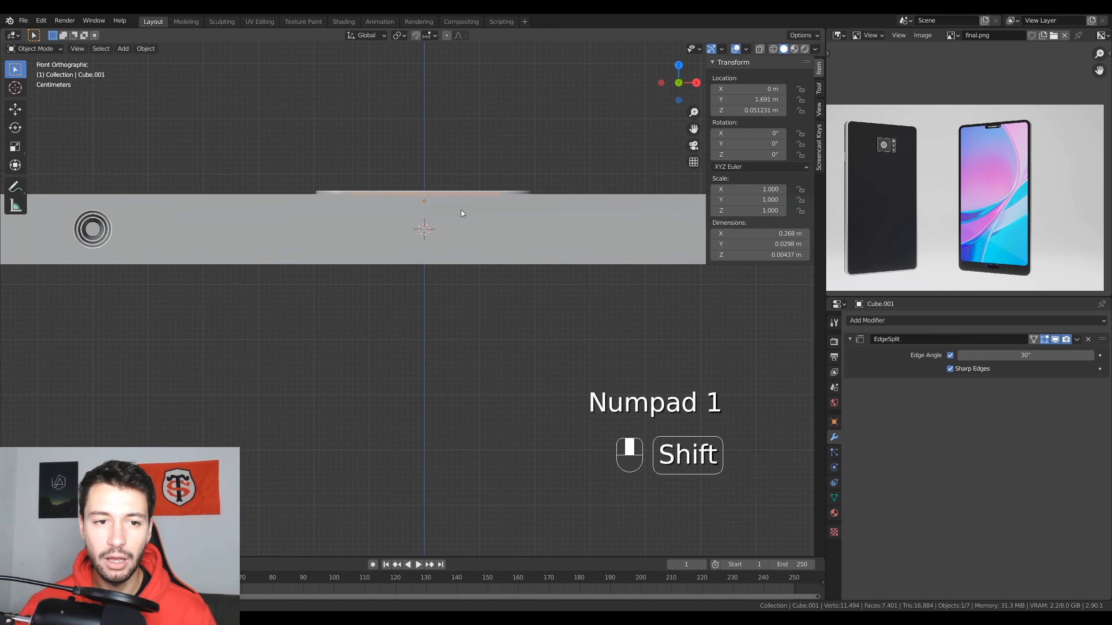
{"action": "scroll", "coordinate": [388, 242], "scroll_direction": "up", "scroll_amount": 1}
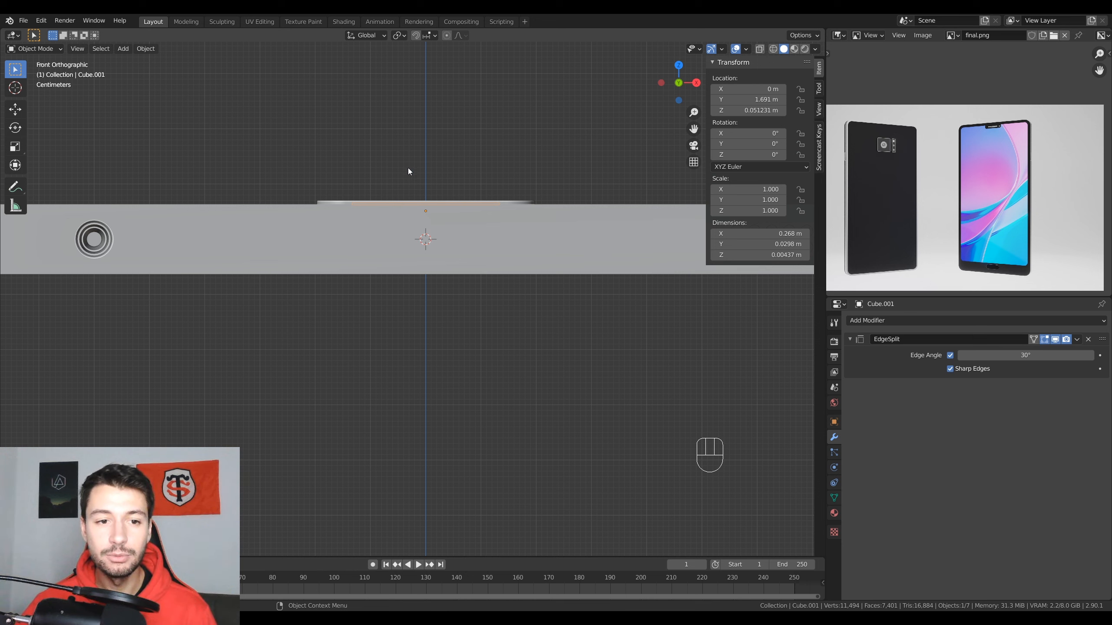
{"action": "mouse_move", "coordinate": [397, 227]}
{"action": "left_mouse_down"}
{"action": "mouse_move", "coordinate": [481, 229]}
{"action": "mouse_move", "coordinate": [400, 251]}
{"action": "mouse_move", "coordinate": [398, 228]}
{"action": "left_mouse_up"}
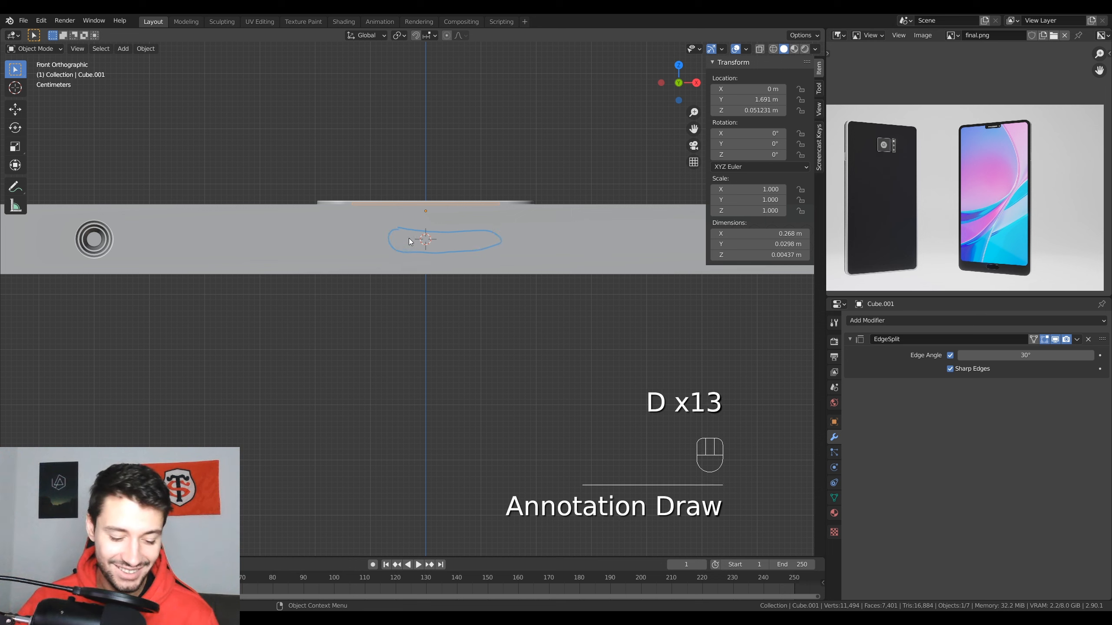
{"action": "key", "text": "ctrl+z"}
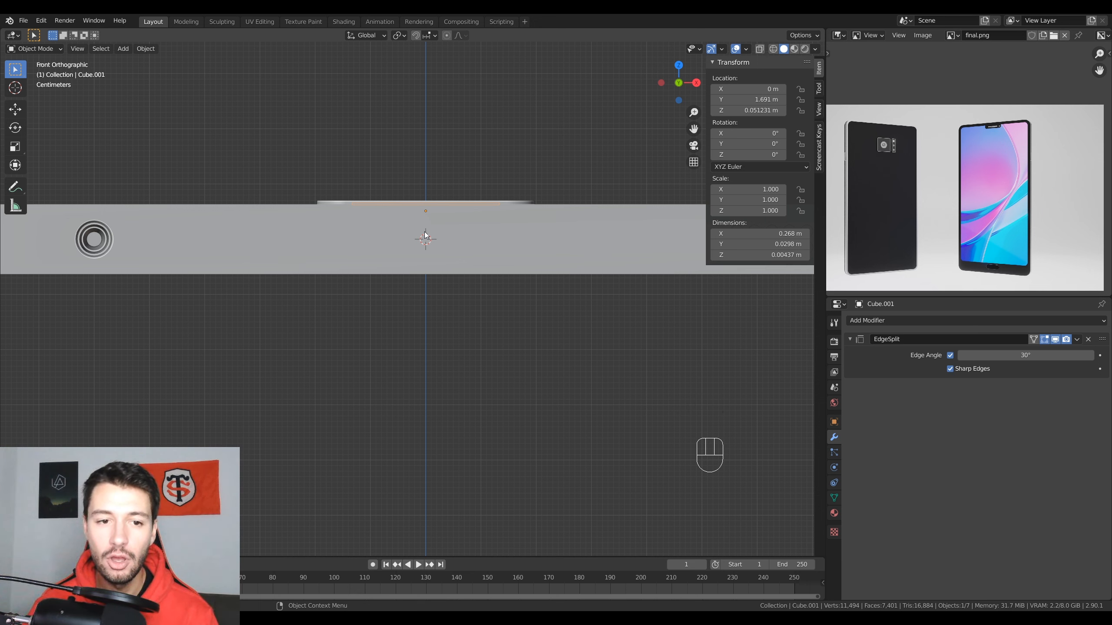
{"action": "scroll", "coordinate": [457, 242], "scroll_direction": "up", "scroll_amount": 2}
{"action": "middle_click_drag", "start_coordinate": [443, 212], "coordinate": [424, 214], "text": "shift"}
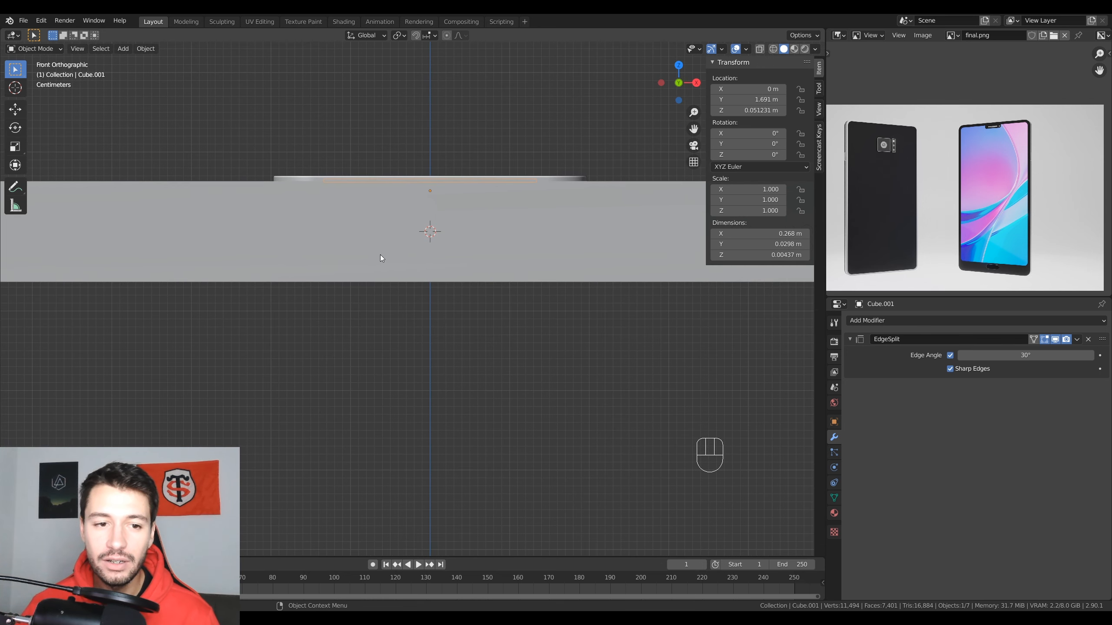
{"action": "key", "text": "d"}
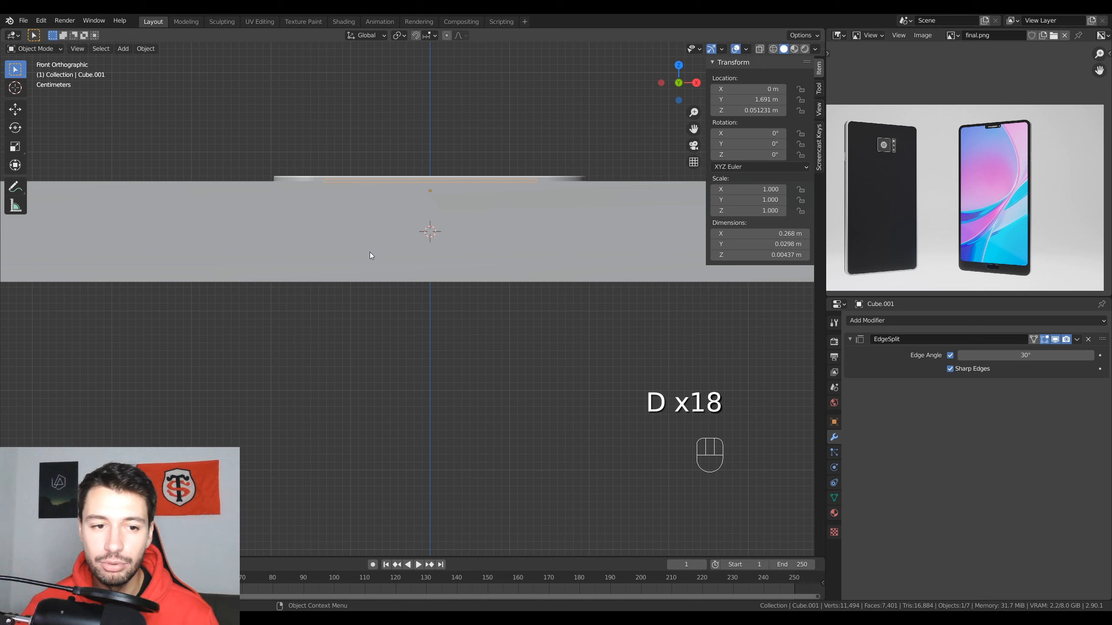
{"action": "left_click_drag", "start_coordinate": [369, 252], "coordinate": [440, 252]}
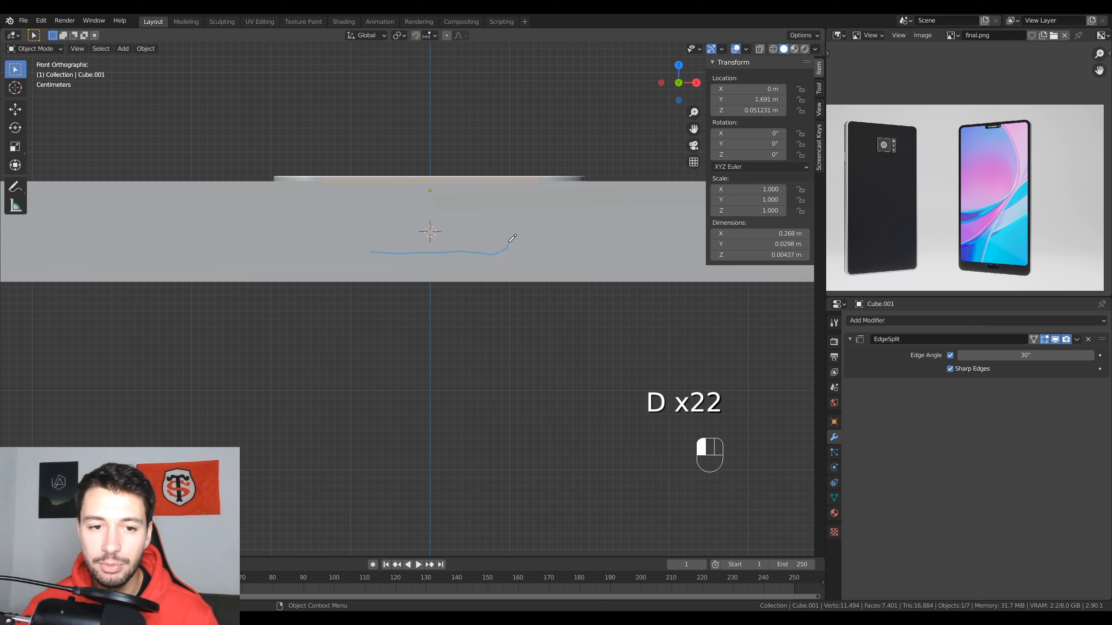
{"action": "left_click_drag", "start_coordinate": [494, 194], "coordinate": [486, 187]}
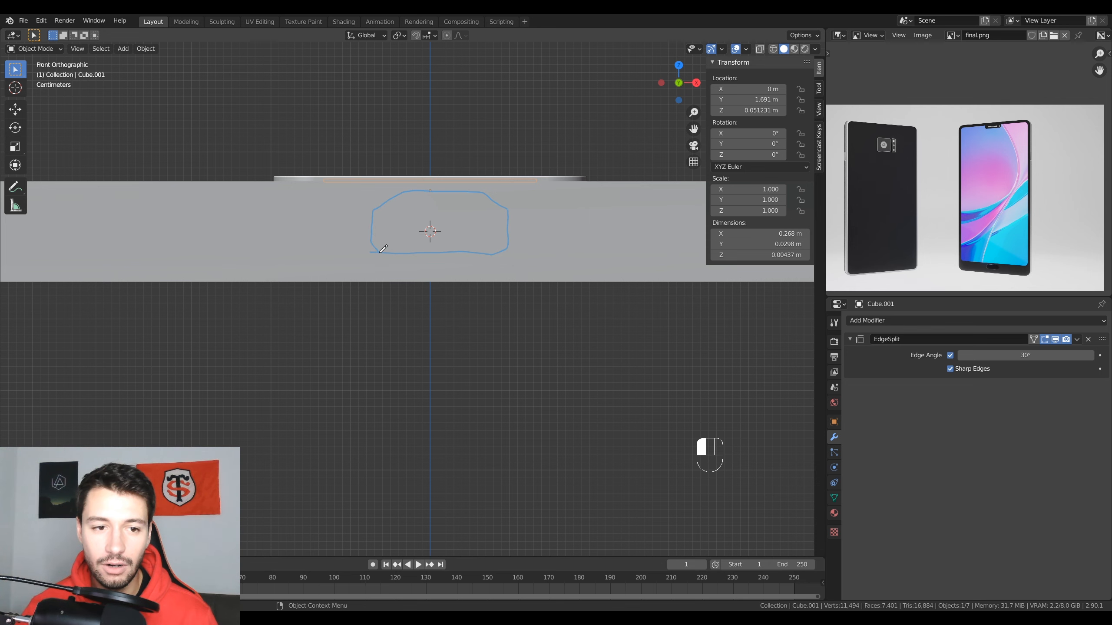
{"action": "left_click_drag", "start_coordinate": [384, 248], "coordinate": [384, 249]}
{"action": "key", "text": "d"}
{"action": "key", "text": "ctrl+z"}
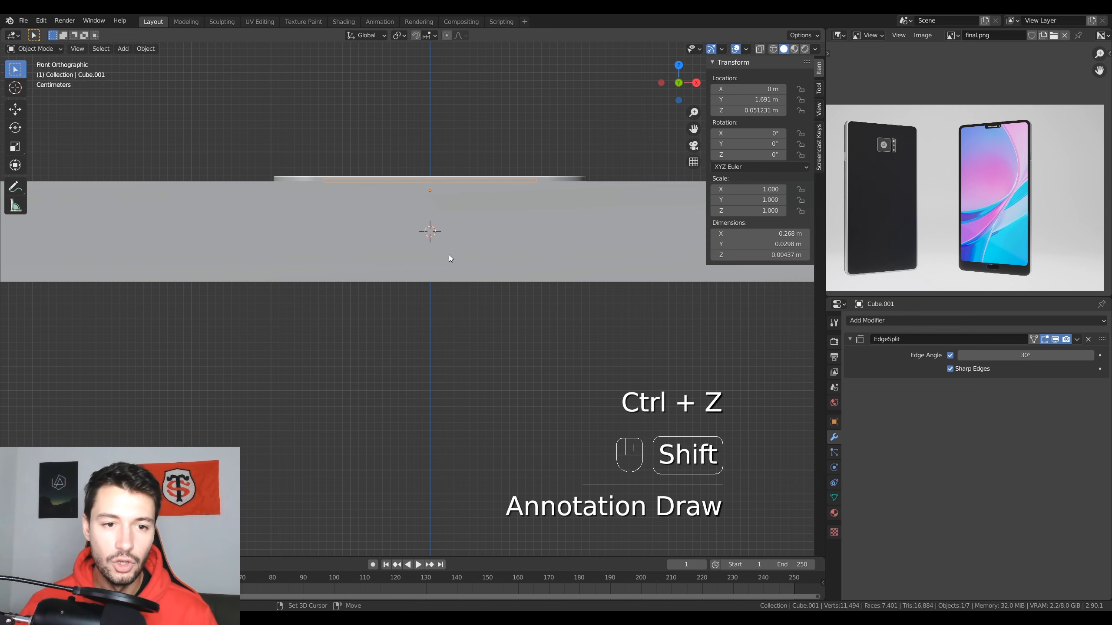
Add a cube at the origin and scale it uniformly down to about 0.084 m
{"action": "key", "text": "shift+a"}
{"action": "key", "text": "s"}
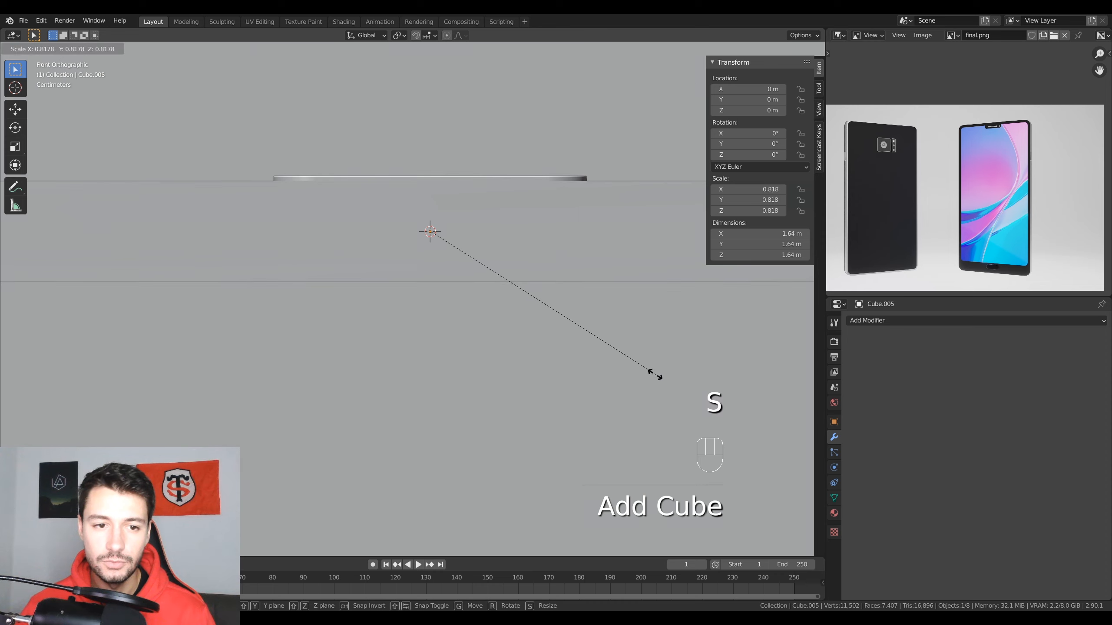
{"action": "key", "text": "s"}
{"action": "left_click", "coordinate": [461, 252]}
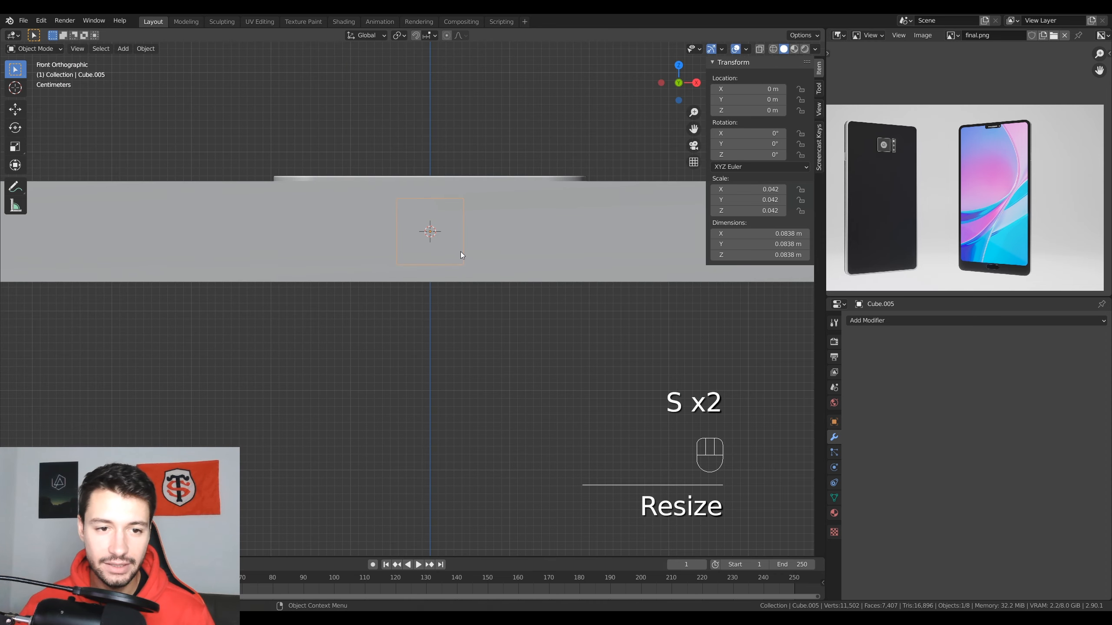
In wireframe shading, stretch the cube 2.7 times along X, then shrink it uniformly to about 0.155 by 0.0575 by 0.0575 m
{"action": "key", "text": "z"}
{"action": "left_click", "coordinate": [370, 251]}
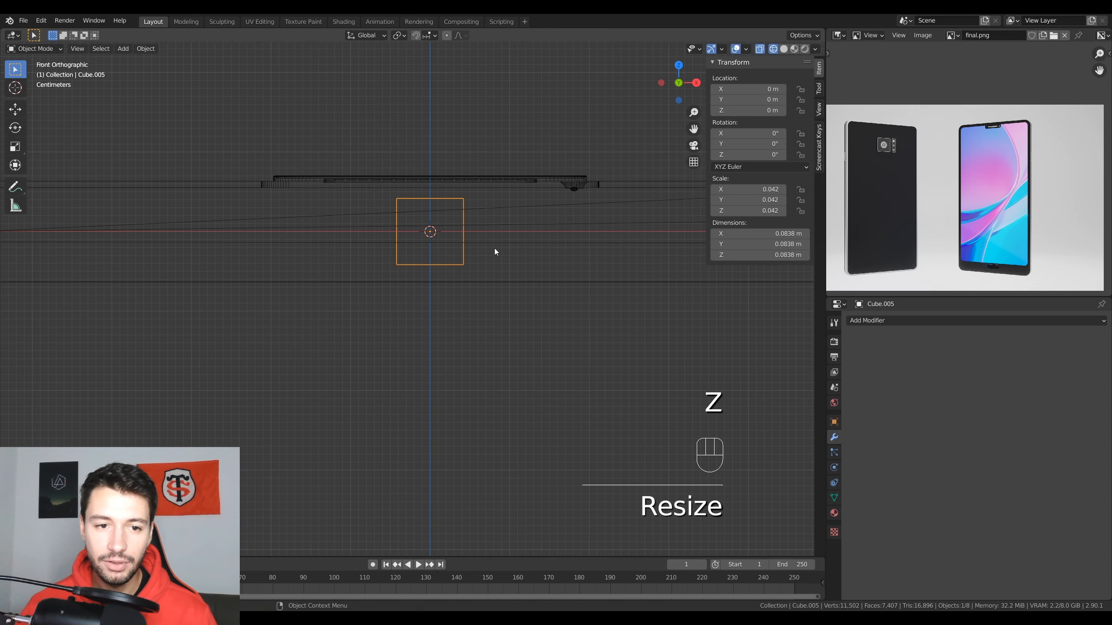
{"action": "key", "text": "s"}
{"action": "key", "text": "x"}
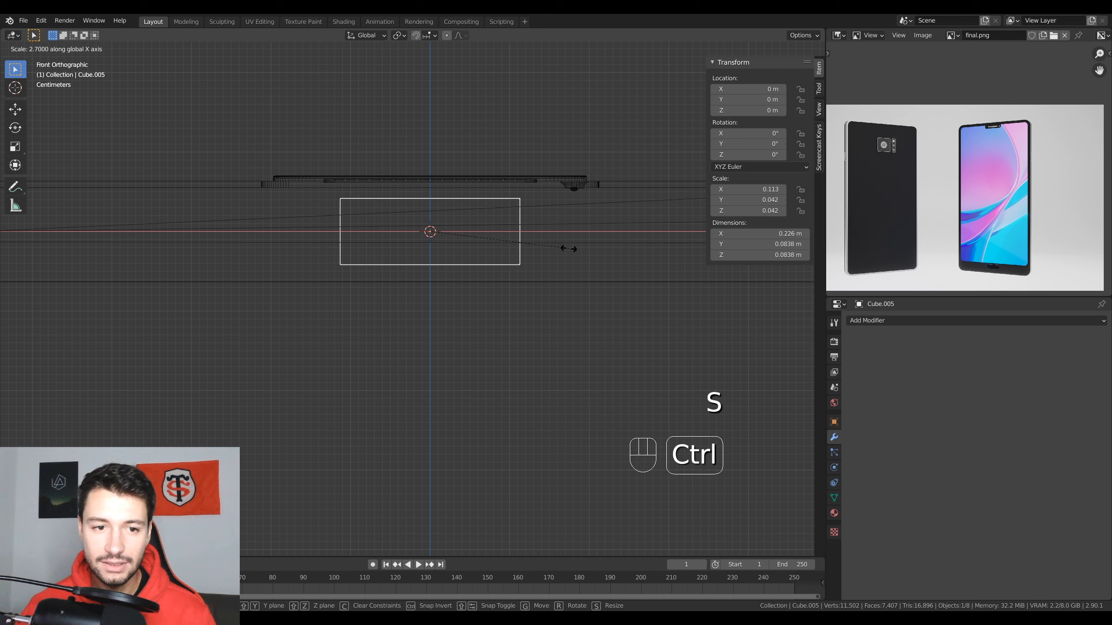
{"action": "left_click", "coordinate": [568, 248]}
{"action": "key", "text": "s"}
{"action": "left_click", "coordinate": [534, 299]}
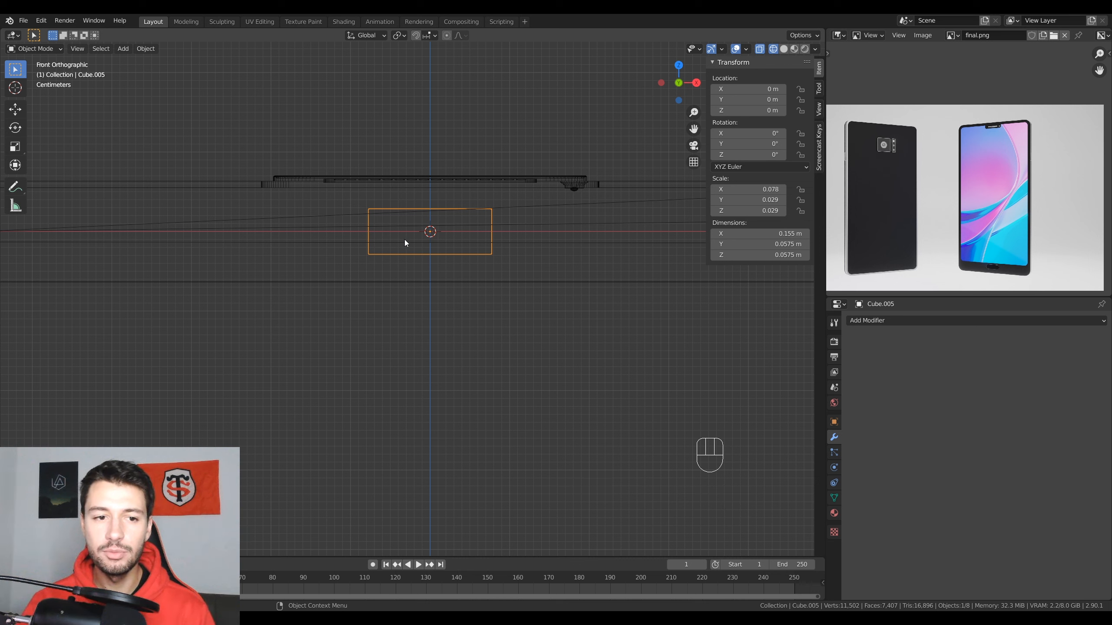
Apply the box's scale and move it along Y to about -1.8145 m, at the phone's bottom edge
{"action": "key", "text": "ctrl+a"}
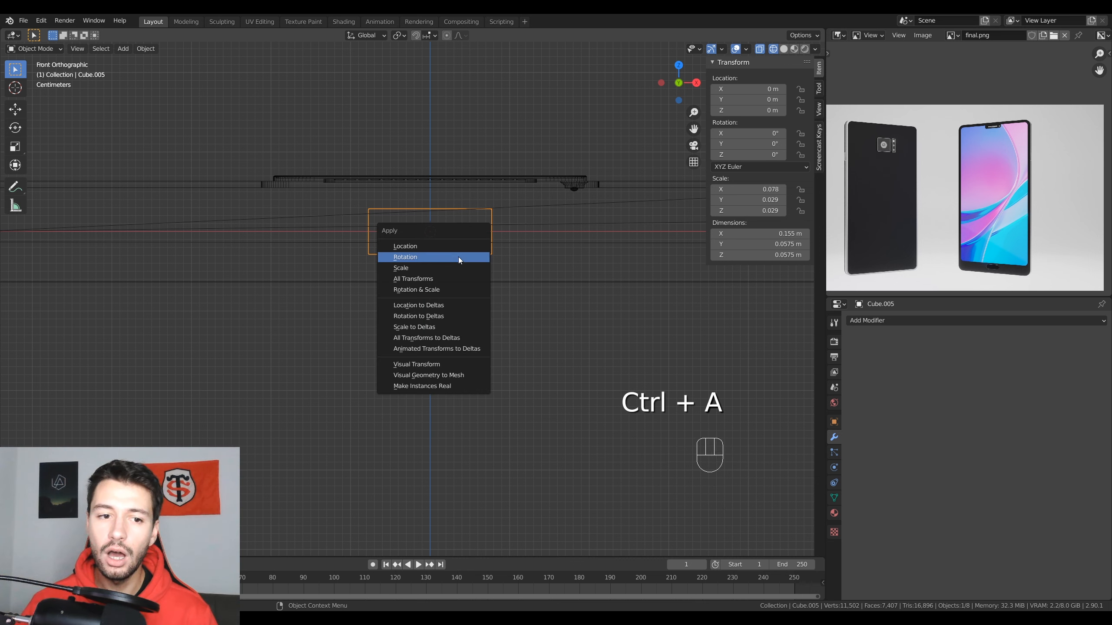
{"action": "left_click", "coordinate": [451, 266]}
{"action": "middle_click_drag", "start_coordinate": [450, 267], "coordinate": [531, 325]}
{"action": "key", "text": "g"}
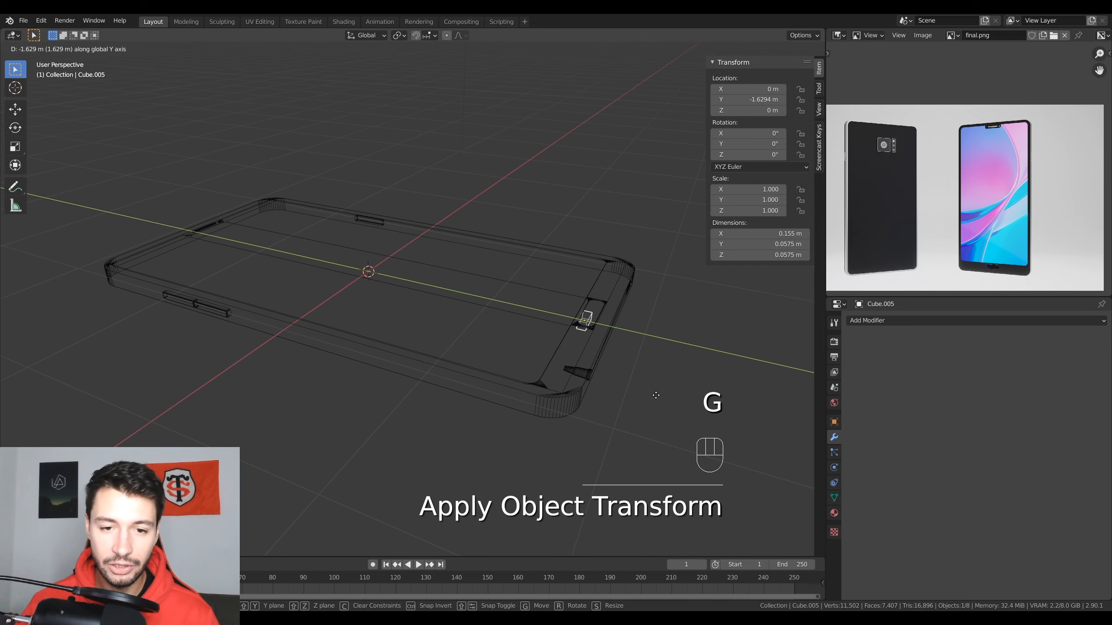
{"action": "left_click", "coordinate": [626, 356]}
{"action": "key", "text": "KP_Decimal"}
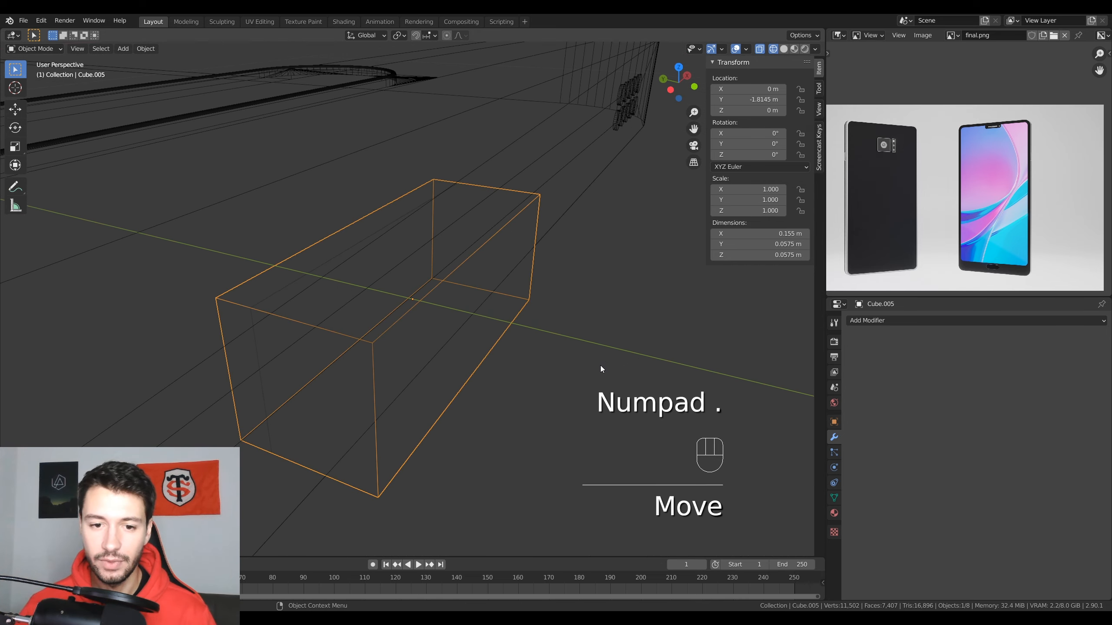
In solid shading, chamfer the box's two upper edges running along Y with a one-segment bevel
{"action": "key", "text": "z"}
{"action": "left_click", "coordinate": [651, 367]}
{"action": "middle_click_drag", "start_coordinate": [542, 343], "coordinate": [442, 309]}
{"action": "key", "text": "Tab"}
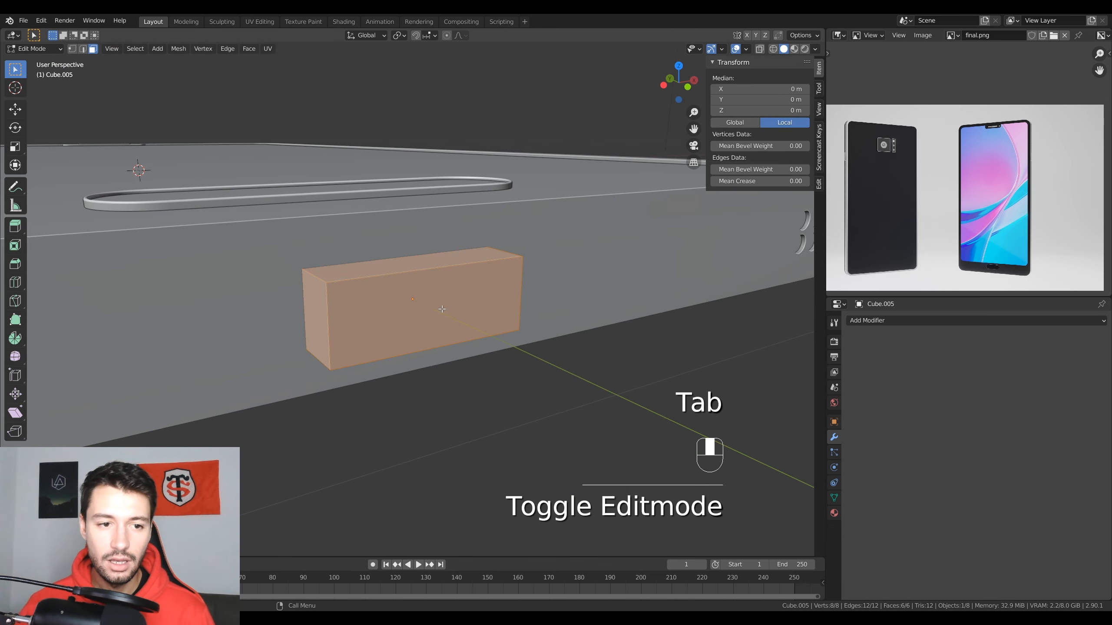
{"action": "left_click", "coordinate": [313, 273]}
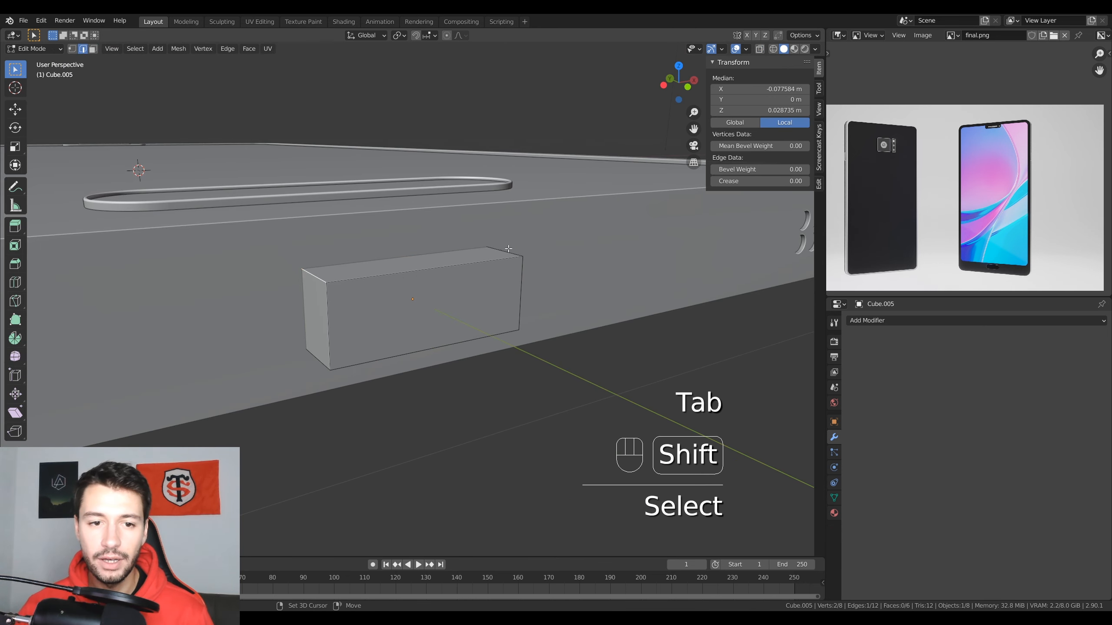
{"action": "left_click", "coordinate": [507, 251], "text": "shift"}
{"action": "middle_click_drag", "start_coordinate": [507, 251], "coordinate": [454, 235]}
{"action": "key", "text": "ctrl+b"}
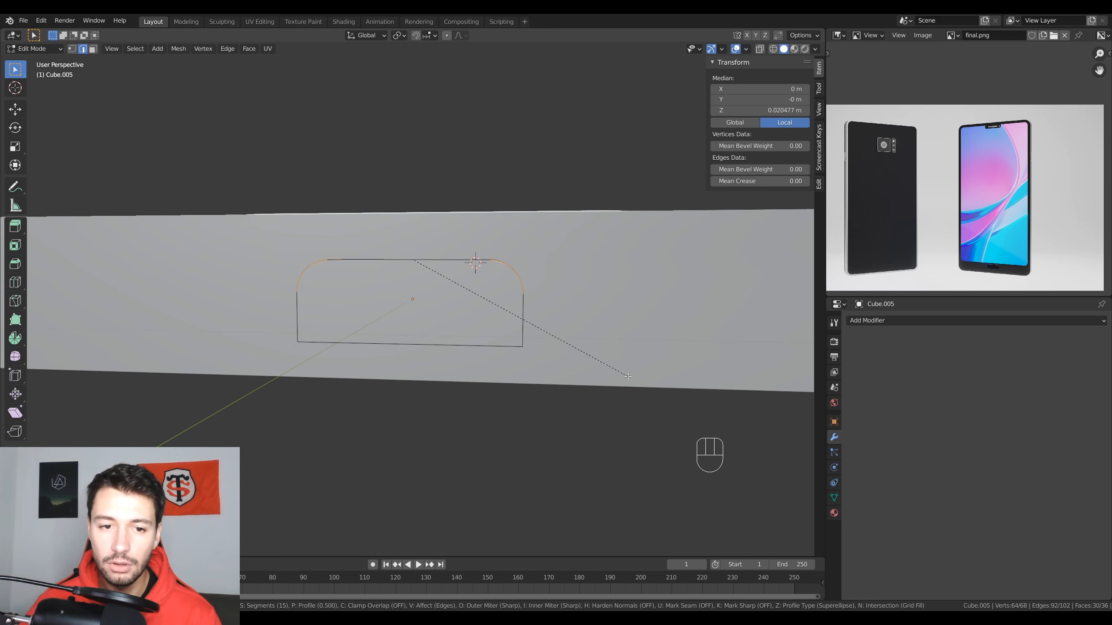
{"action": "scroll", "coordinate": [628, 376], "scroll_direction": "down", "scroll_amount": 14}
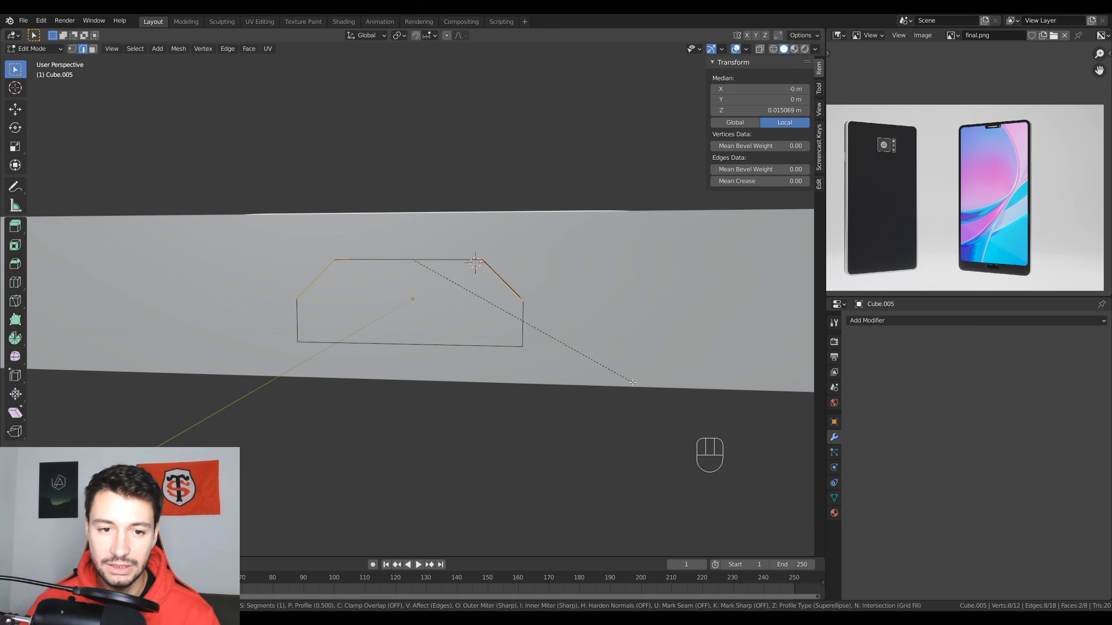
{"action": "left_click", "coordinate": [622, 375]}
Round the box's two lower edges along Y with a small multi-segment bevel
{"action": "middle_click_drag", "start_coordinate": [622, 374], "coordinate": [564, 332]}
{"action": "left_click", "coordinate": [349, 309]}
{"action": "left_click", "coordinate": [529, 325], "text": "shift"}
{"action": "key", "text": "ctrl+b"}
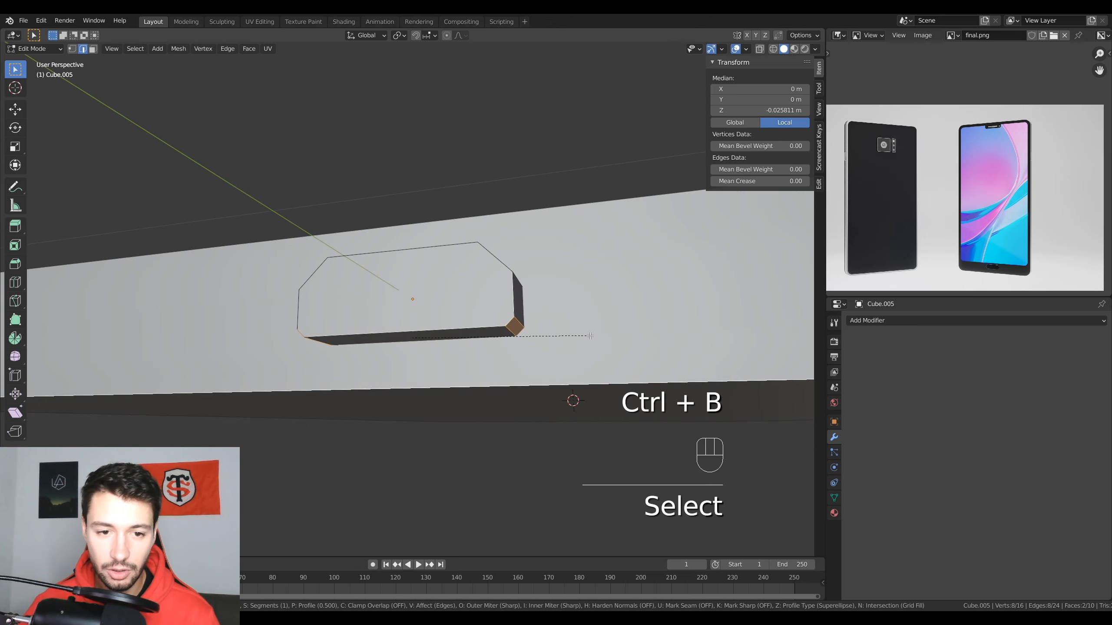
{"action": "left_click", "coordinate": [590, 337]}
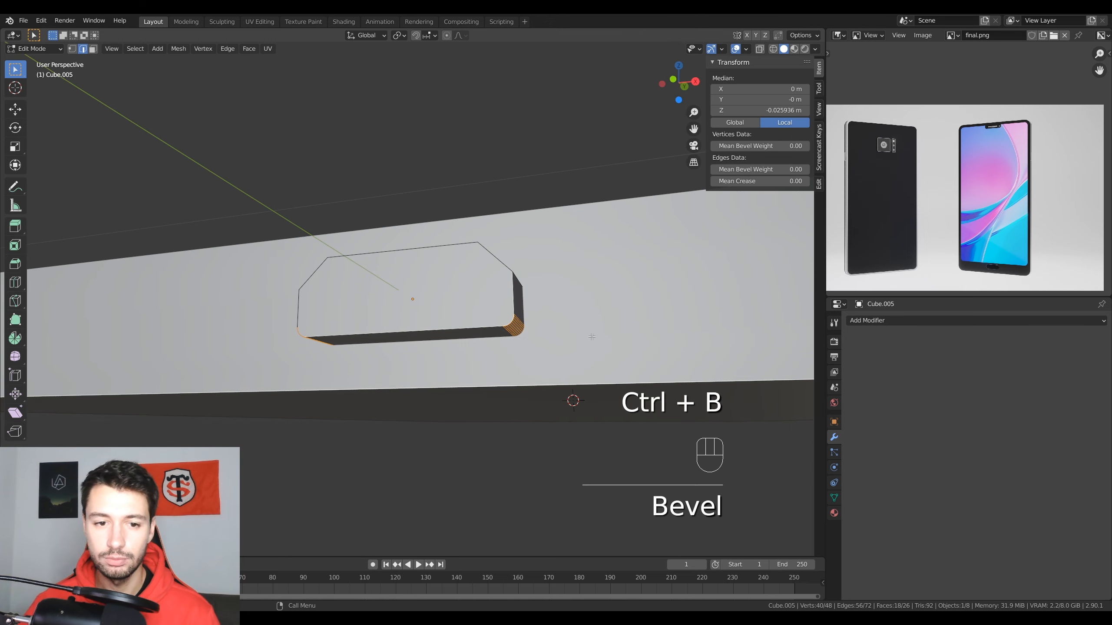
{"action": "key", "text": "Tab"}
{"action": "middle_click_drag", "start_coordinate": [590, 338], "coordinate": [666, 363]}
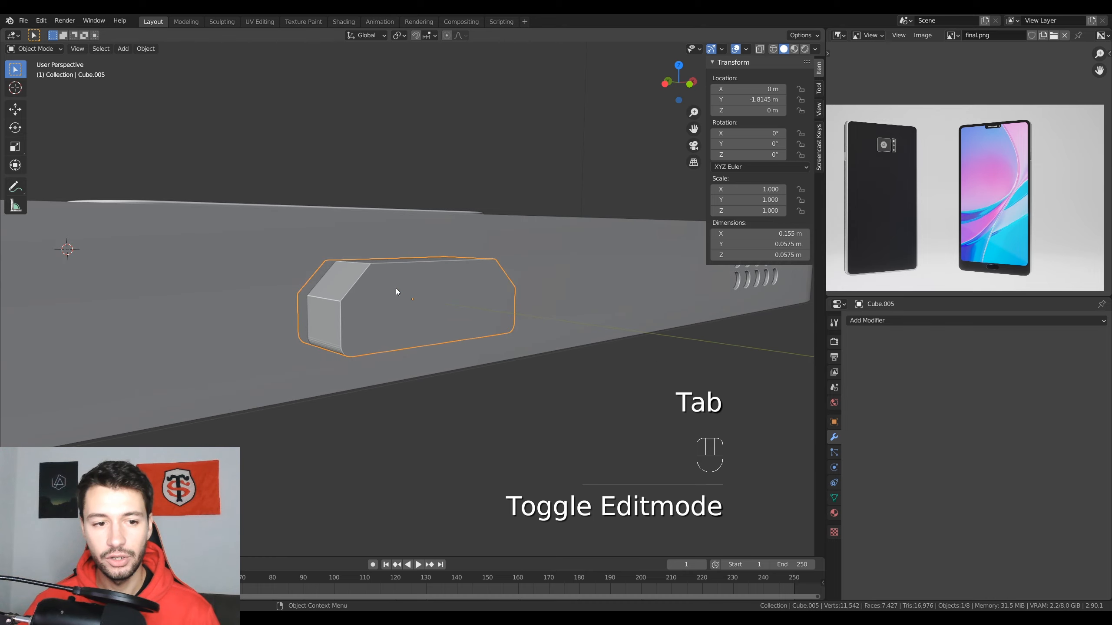
Subtract the chamfered box from the phone body with a Boolean Difference modifier and apply the modifier
{"action": "middle_click_drag", "start_coordinate": [470, 306], "coordinate": [440, 282]}
{"action": "left_click", "coordinate": [441, 204]}
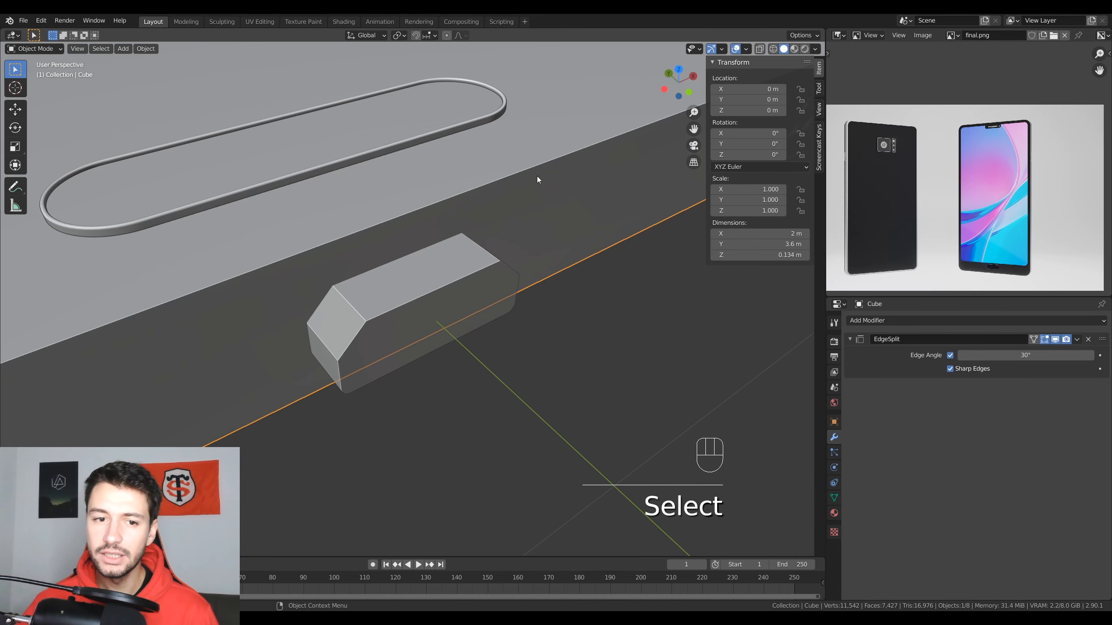
{"action": "left_click", "coordinate": [904, 322]}
{"action": "left_click", "coordinate": [898, 368]}
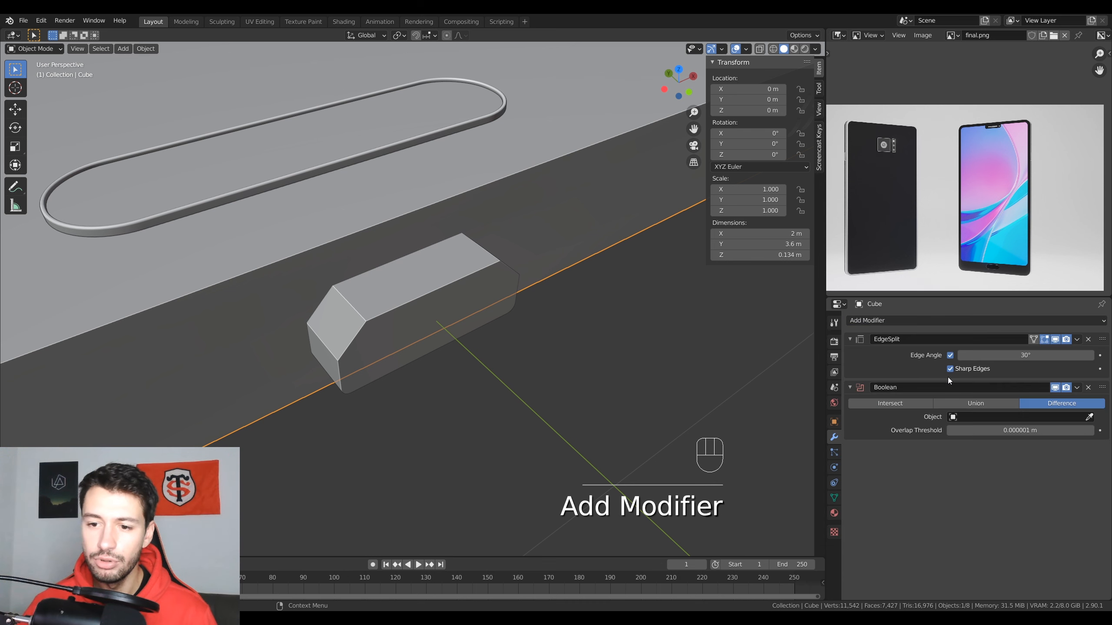
{"action": "left_click", "coordinate": [1090, 417]}
{"action": "left_click", "coordinate": [441, 285]}
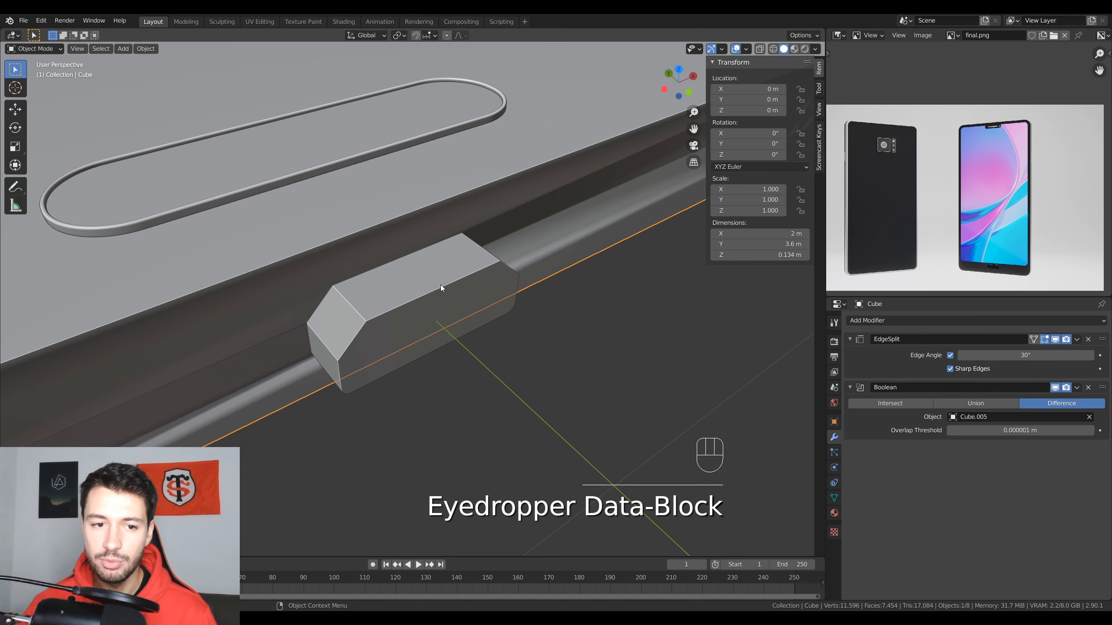
{"action": "key", "text": "ctrl+a"}
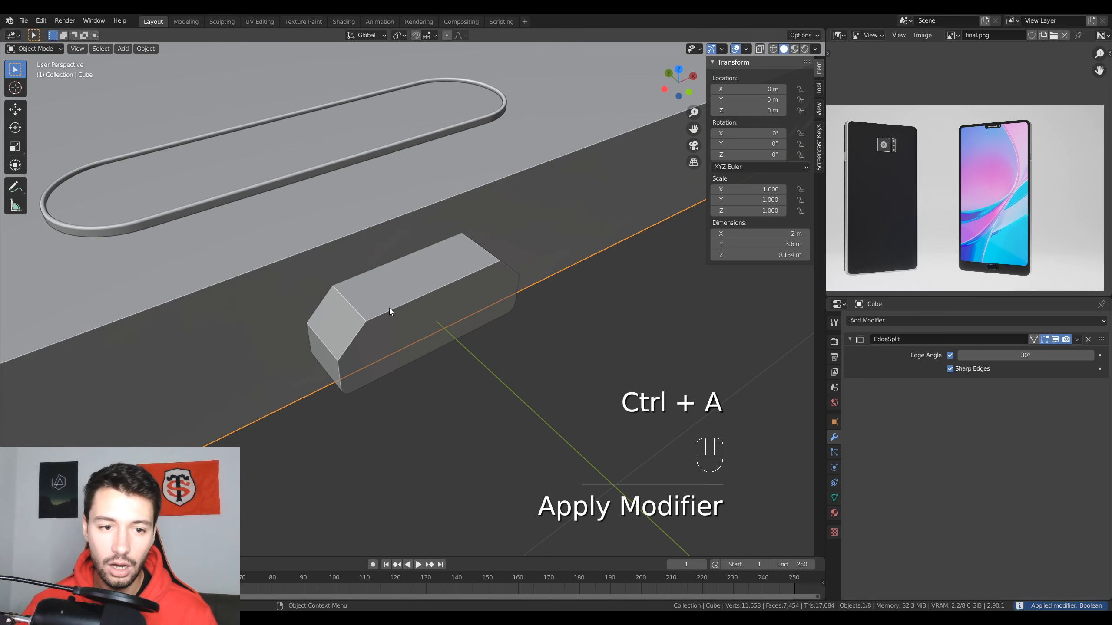
Delete the cutter box from the phone's bottom edge
{"action": "left_click", "coordinate": [390, 306]}
{"action": "key", "text": "Delete"}
{"action": "middle_click_drag", "start_coordinate": [391, 304], "coordinate": [419, 280]}
Move the back face of the port recess along Y to about -1.7945 m, making the recess shallower
{"action": "key", "text": "Tab"}
{"action": "left_click", "coordinate": [439, 300]}
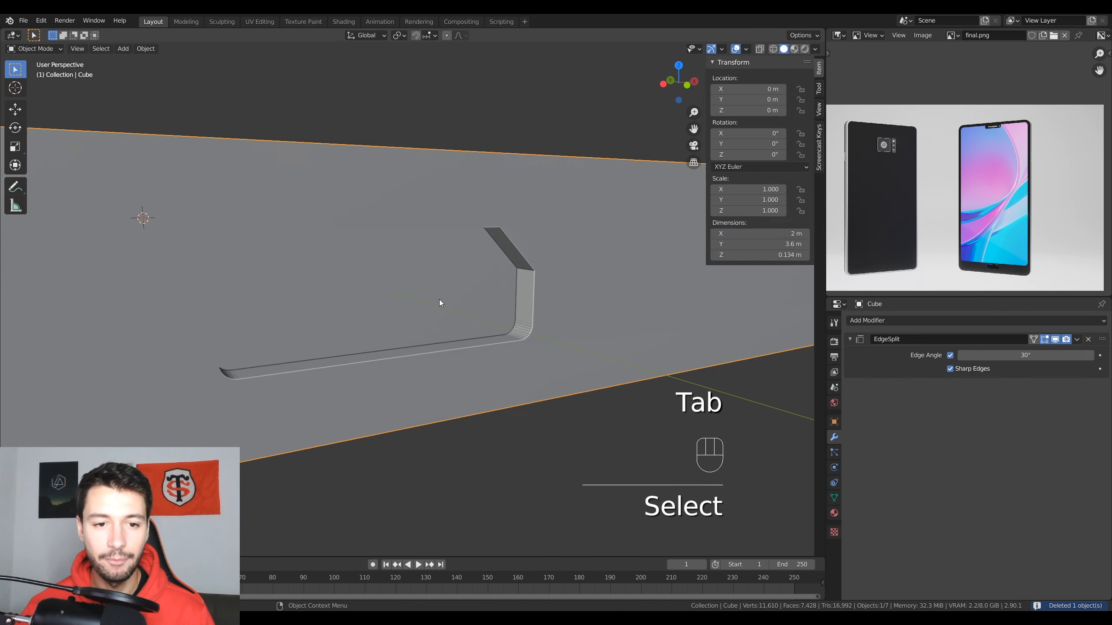
{"action": "key", "text": "Tab"}
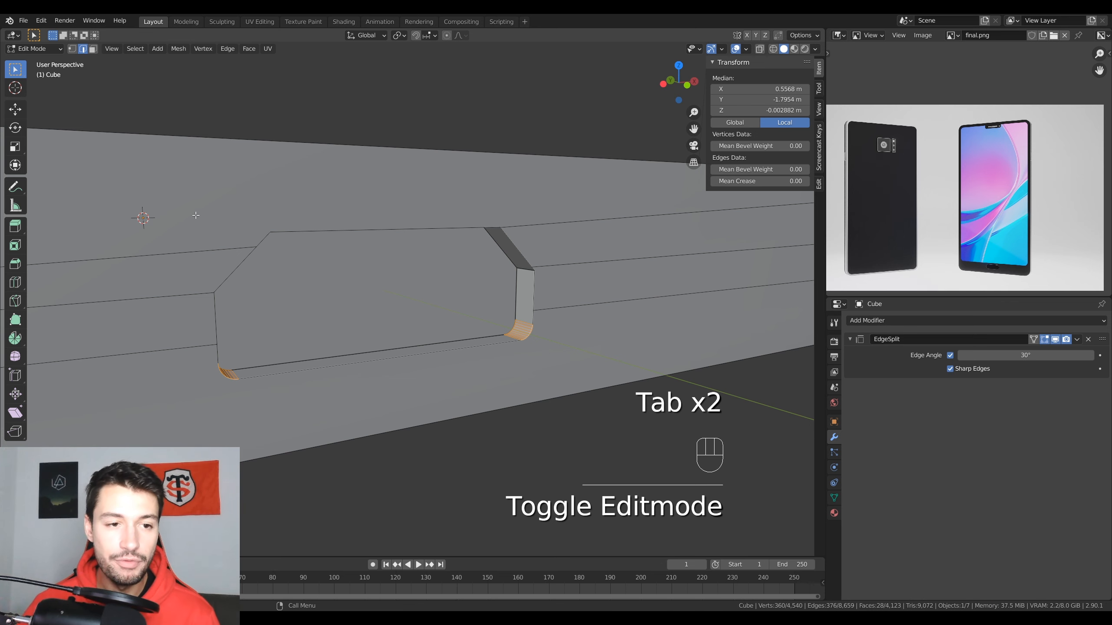
{"action": "left_click", "coordinate": [382, 336]}
{"action": "middle_click_drag", "start_coordinate": [386, 337], "coordinate": [508, 396]}
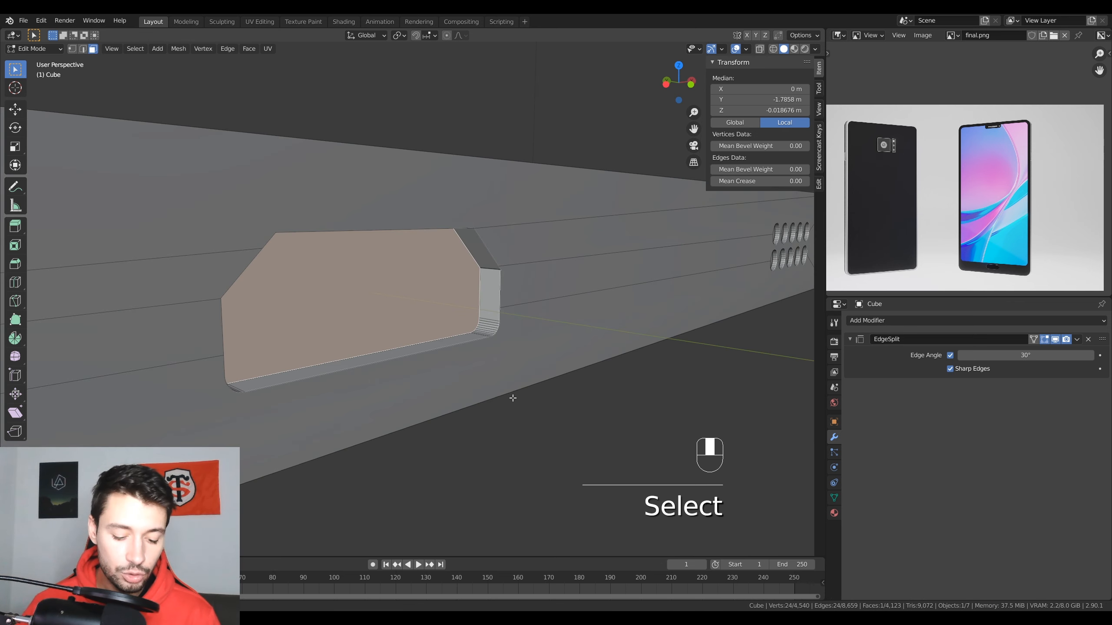
{"action": "key", "text": "g"}
{"action": "key", "text": "x"}
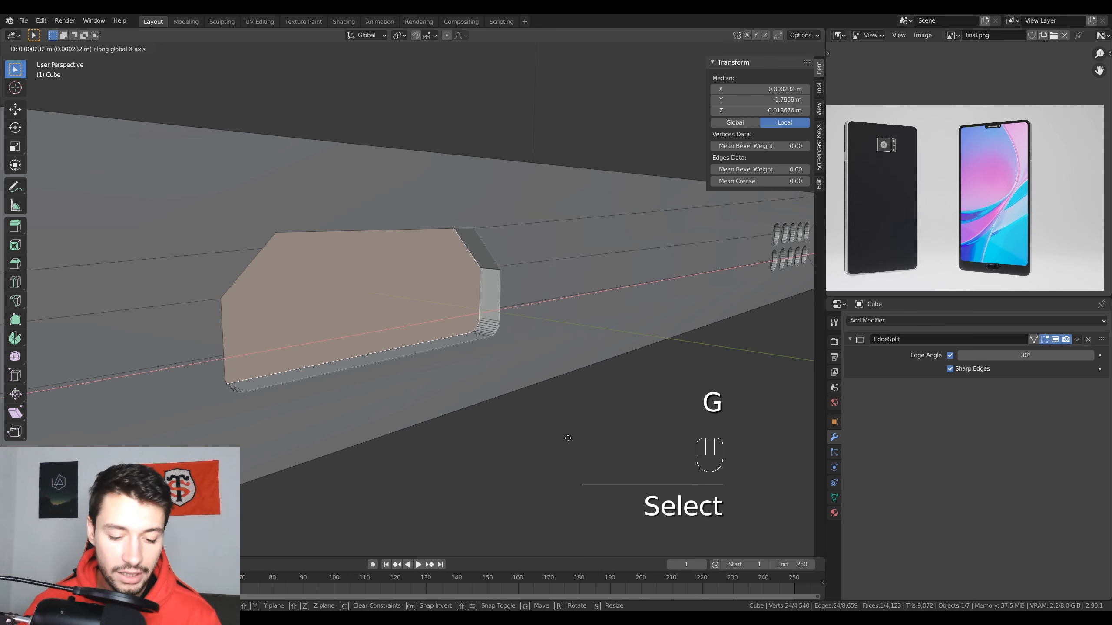
{"action": "left_click", "coordinate": [573, 438]}
{"action": "mouse_move", "coordinate": [578, 436]}
{"action": "middle_mouse_down"}
{"action": "mouse_move", "coordinate": [587, 432]}
{"action": "mouse_move", "coordinate": [581, 440]}
{"action": "middle_mouse_up"}
{"action": "key", "text": "i"}
{"action": "left_click", "coordinate": [577, 435]}
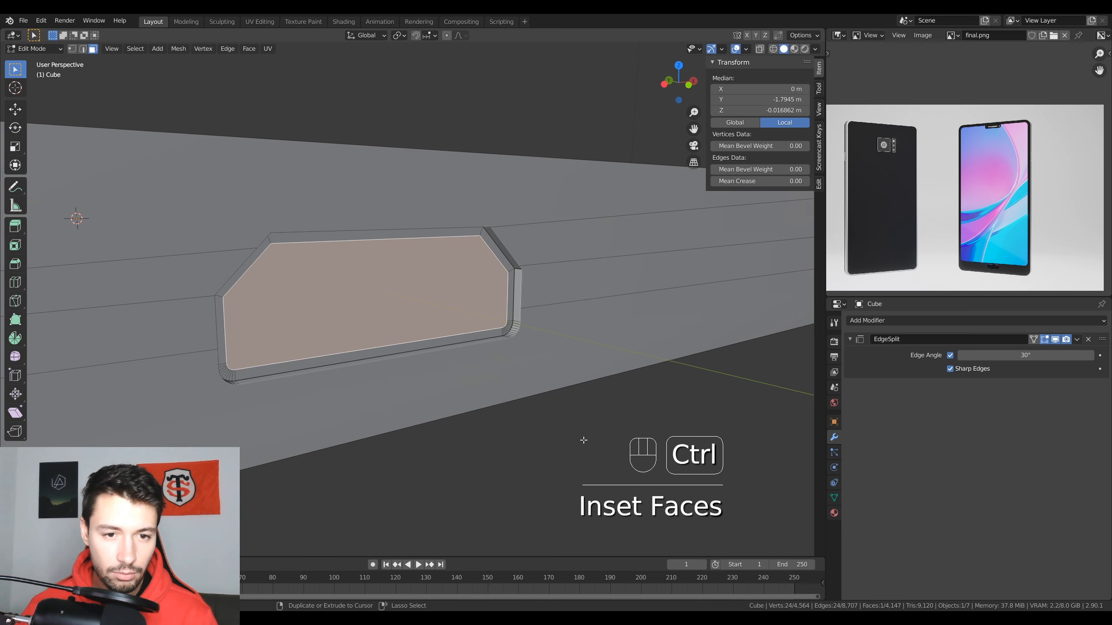
{"action": "key", "text": "ctrl+z"}
Inset the recess's back face by about 0.002 m and extrude it inward to about -1.635 m on Y
{"action": "key", "text": "i"}
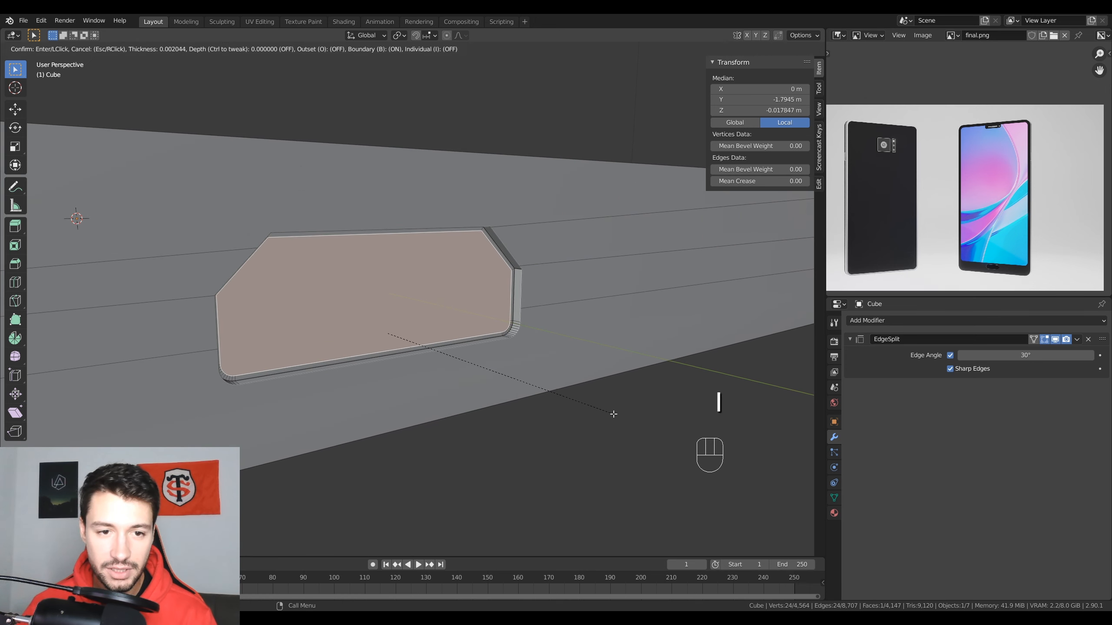
{"action": "left_click", "coordinate": [612, 415]}
{"action": "key", "text": "e"}
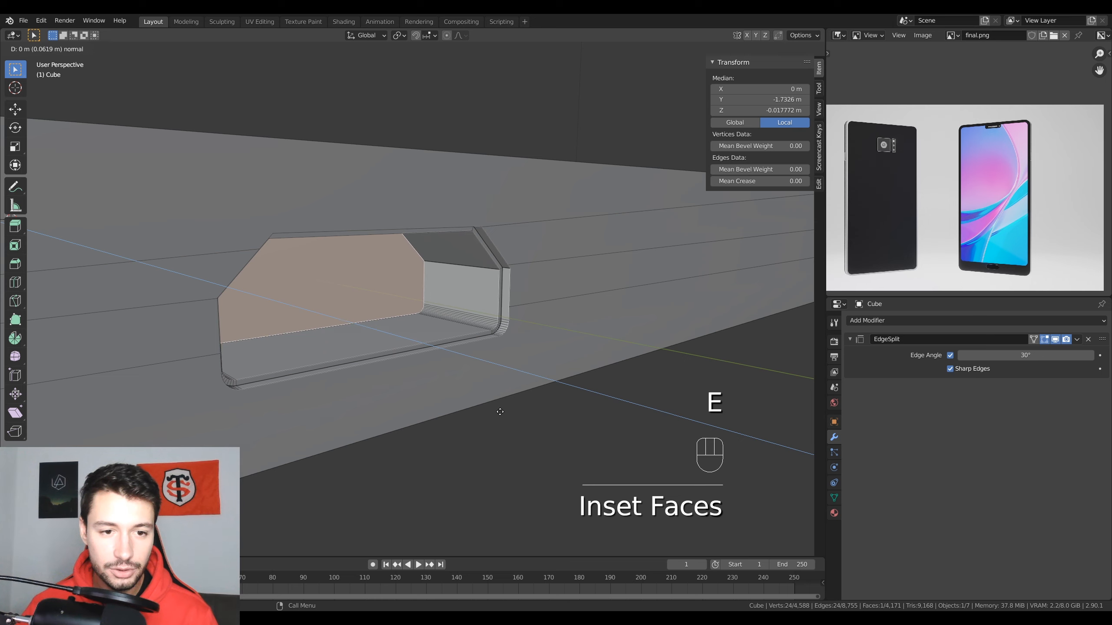
{"action": "left_click", "coordinate": [383, 405]}
{"action": "middle_click_drag", "start_coordinate": [379, 403], "coordinate": [367, 316]}
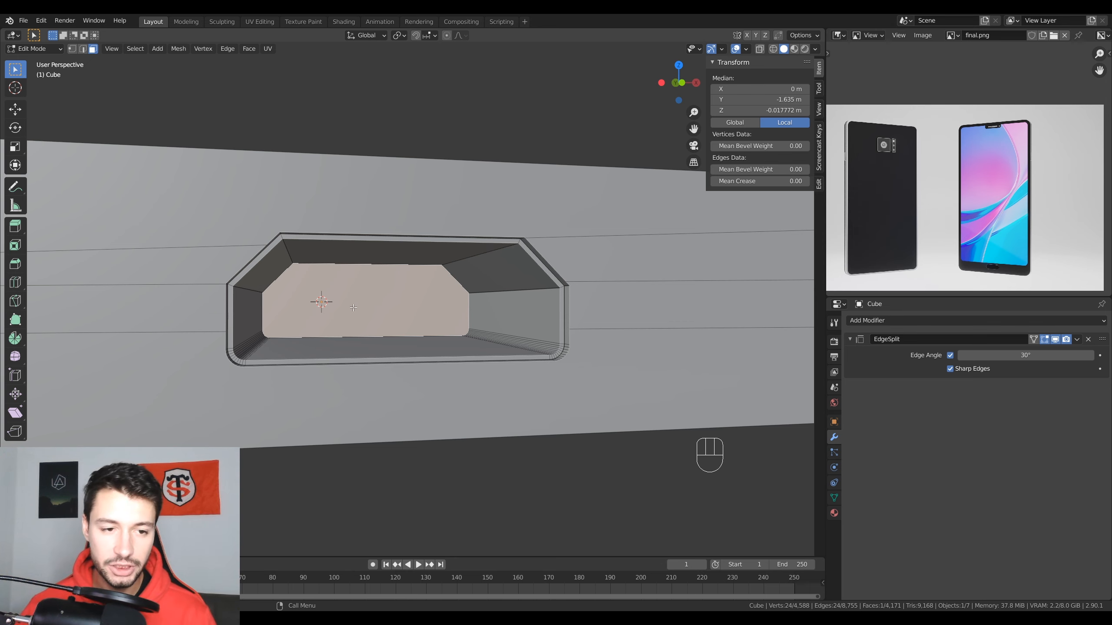
Snap the 3D cursor to the port's back face, add a cube there and scale it down uniformly to fit inside
{"action": "key", "text": "shift+s"}
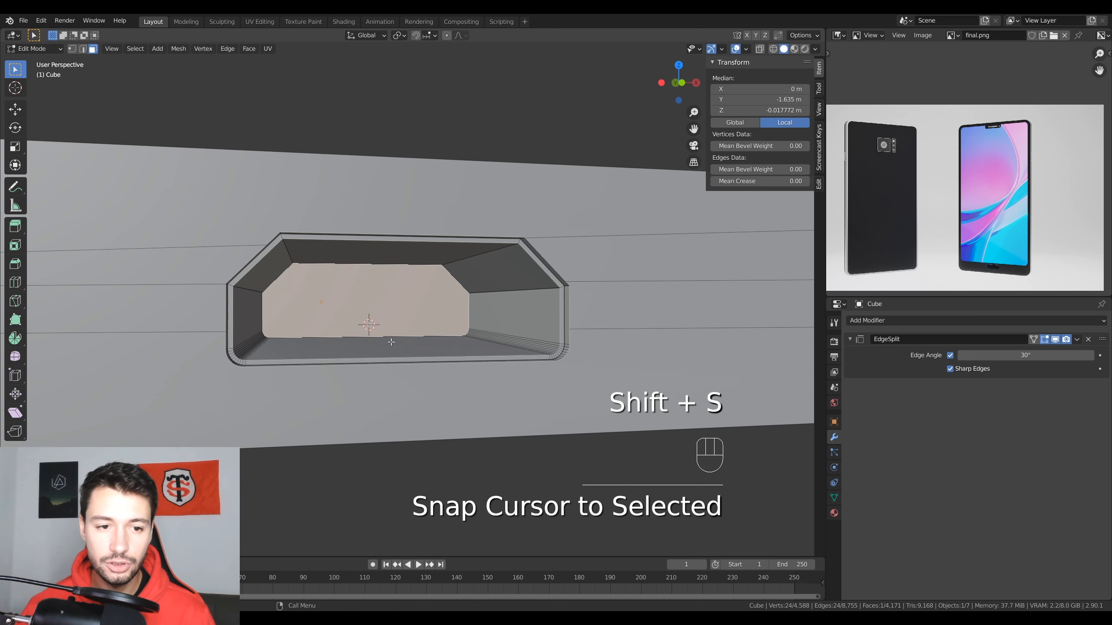
{"action": "middle_click_drag", "start_coordinate": [385, 339], "coordinate": [404, 335]}
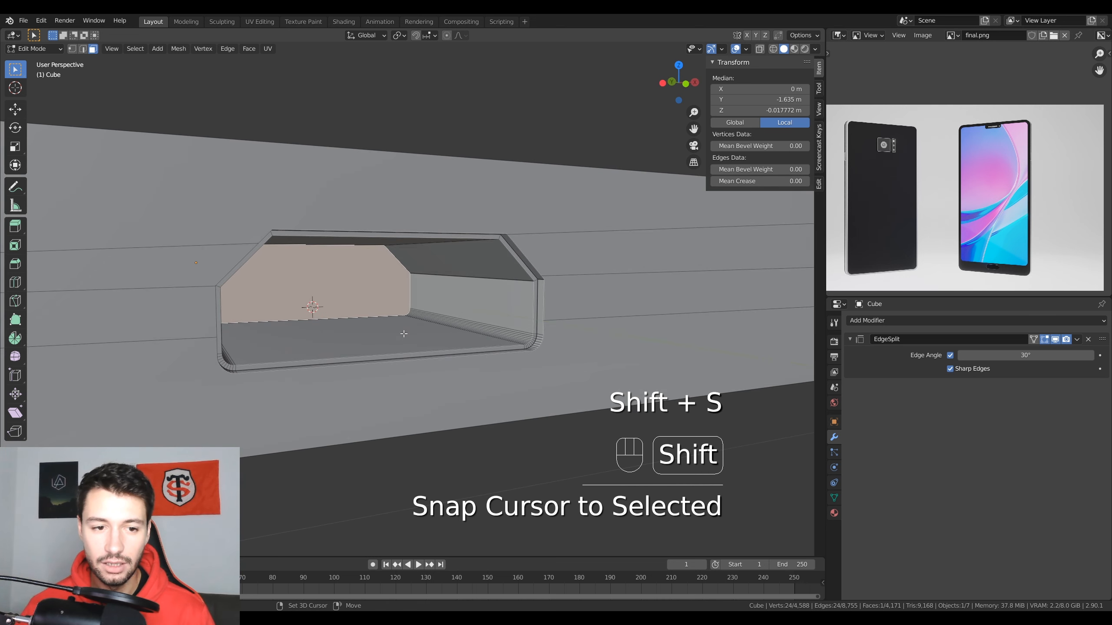
{"action": "key", "text": "shift+a"}
{"action": "left_click", "coordinate": [389, 310]}
{"action": "key", "text": "s"}
{"action": "key", "text": "s"}
{"action": "key", "text": "s"}
{"action": "key", "text": "s"}
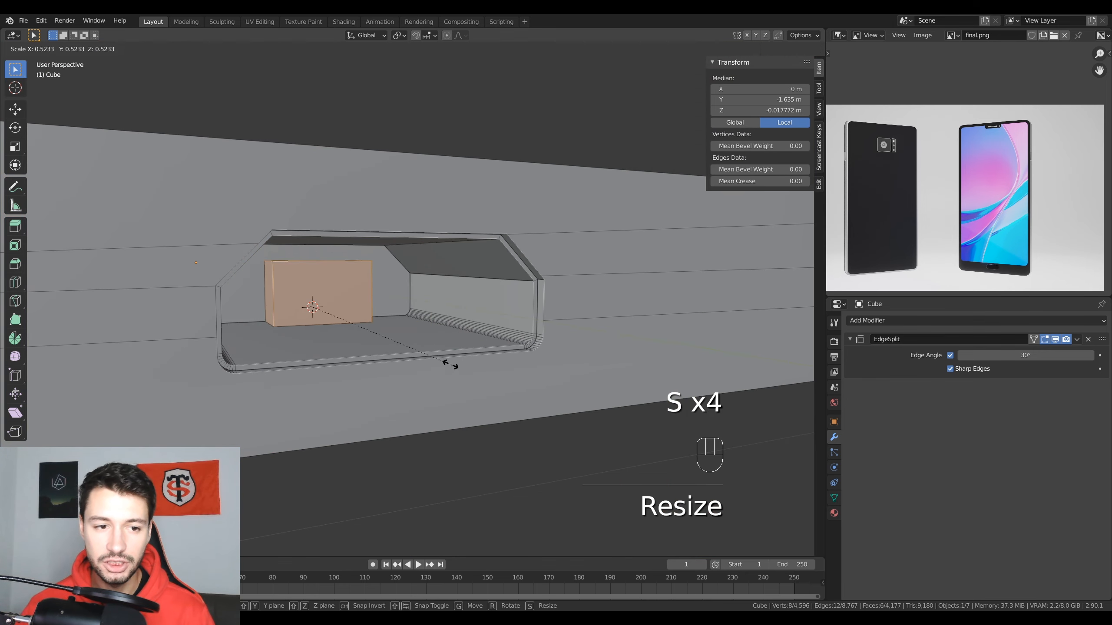
{"action": "middle_click_drag", "start_coordinate": [403, 343], "coordinate": [388, 348]}
Flatten the small cube along Z into a thin tongue and stretch it about 1.84 times along X
{"action": "key", "text": "s"}
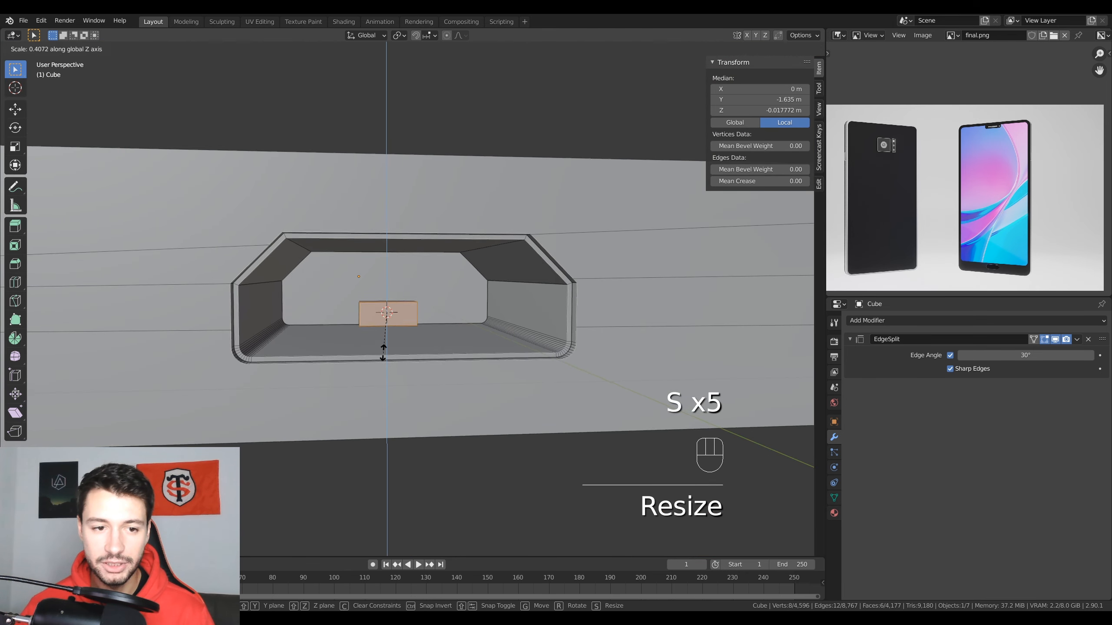
{"action": "left_click", "coordinate": [385, 351]}
{"action": "key", "text": "s"}
{"action": "key", "text": "z"}
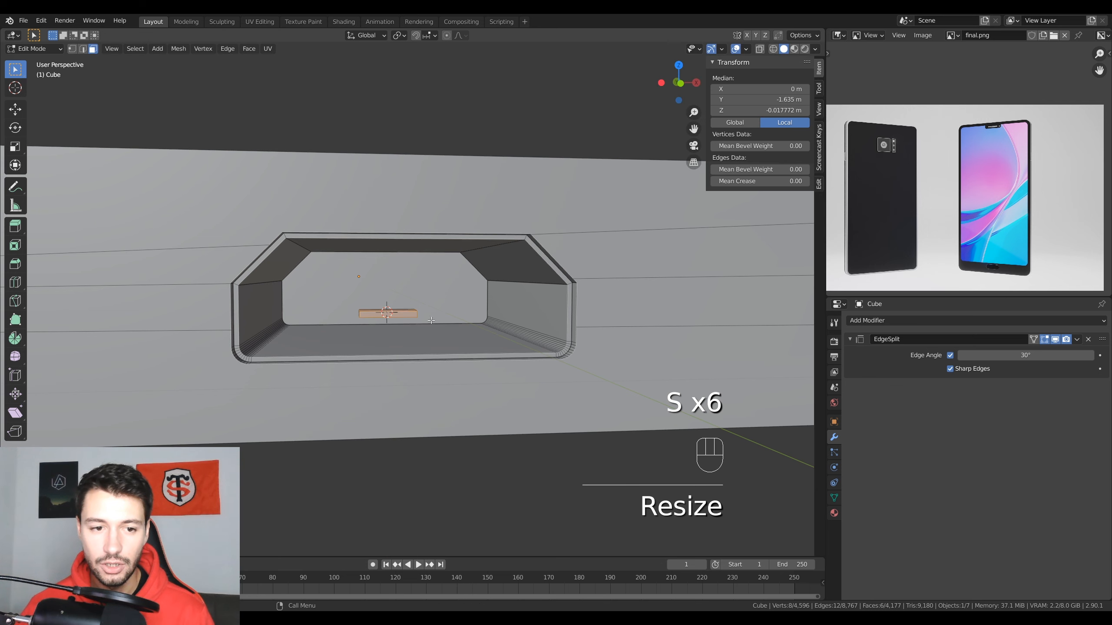
{"action": "left_click", "coordinate": [383, 353]}
{"action": "key", "text": "s"}
{"action": "key", "text": "x"}
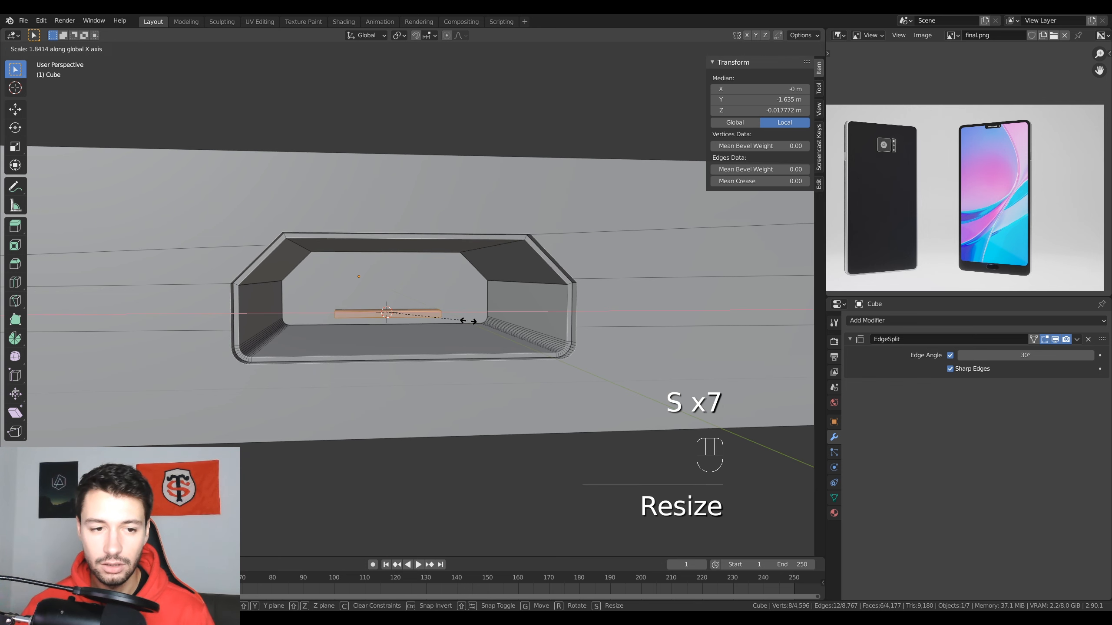
{"action": "left_click", "coordinate": [466, 321]}
Pull the tongue's front face along Y toward the port opening
{"action": "middle_click_drag", "start_coordinate": [466, 322], "coordinate": [403, 264]}
{"action": "left_click", "coordinate": [370, 323]}
{"action": "key", "text": "g"}
{"action": "left_click", "coordinate": [409, 396]}
{"action": "key", "text": "Tab"}
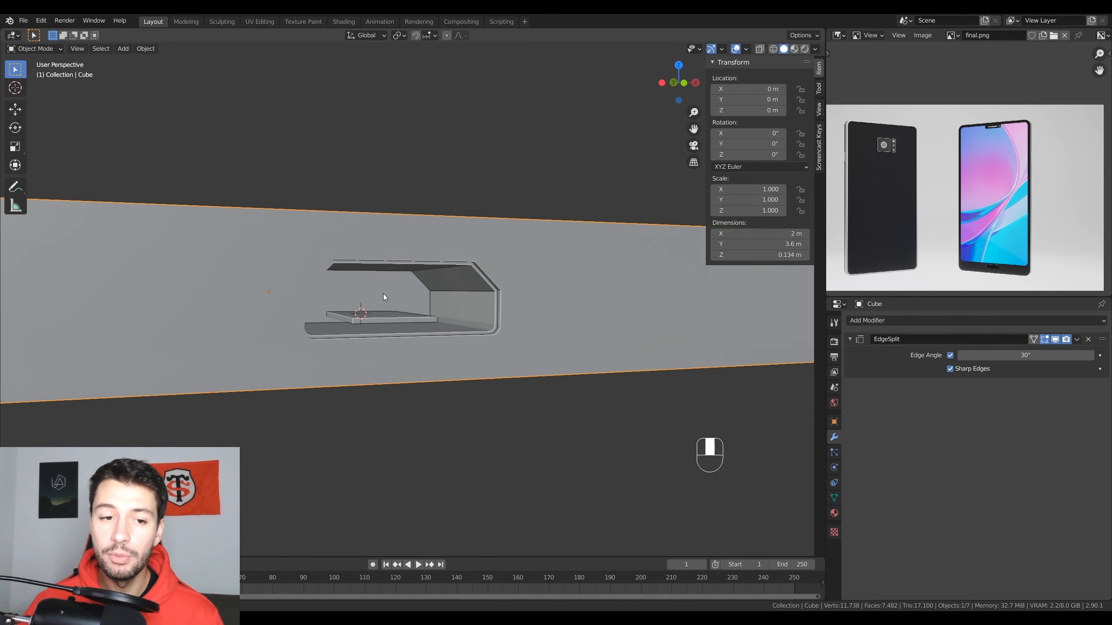
Move the port's inner back face along Y toward the opening, to about -1.702 m
{"action": "key", "text": "Tab"}
{"action": "left_click", "coordinate": [374, 293]}
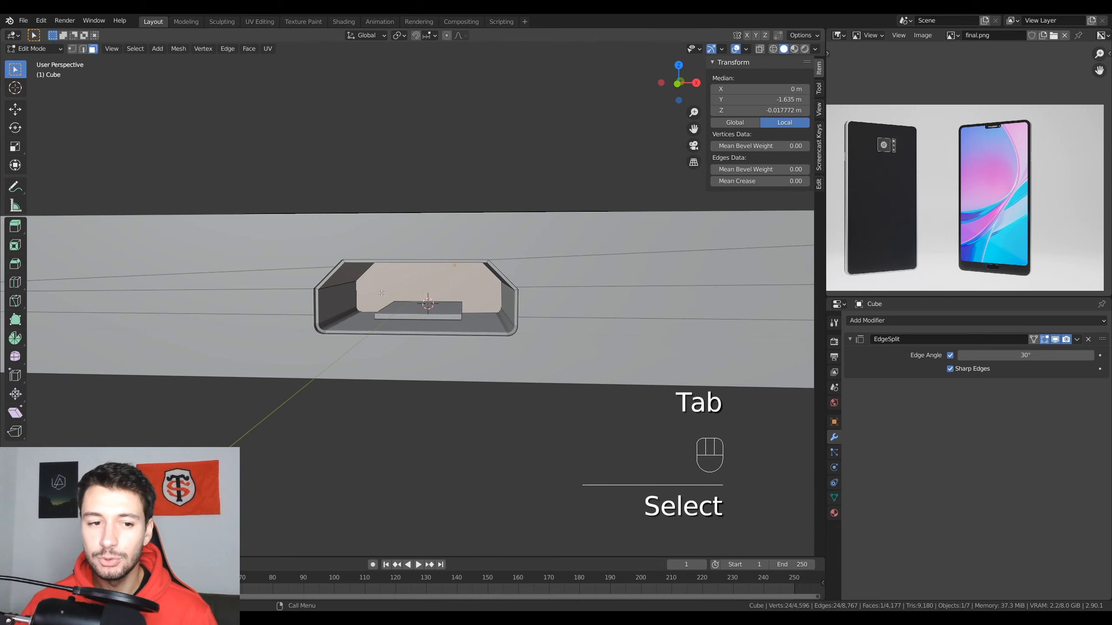
{"action": "middle_click_drag", "start_coordinate": [373, 293], "coordinate": [448, 330]}
{"action": "key", "text": "g"}
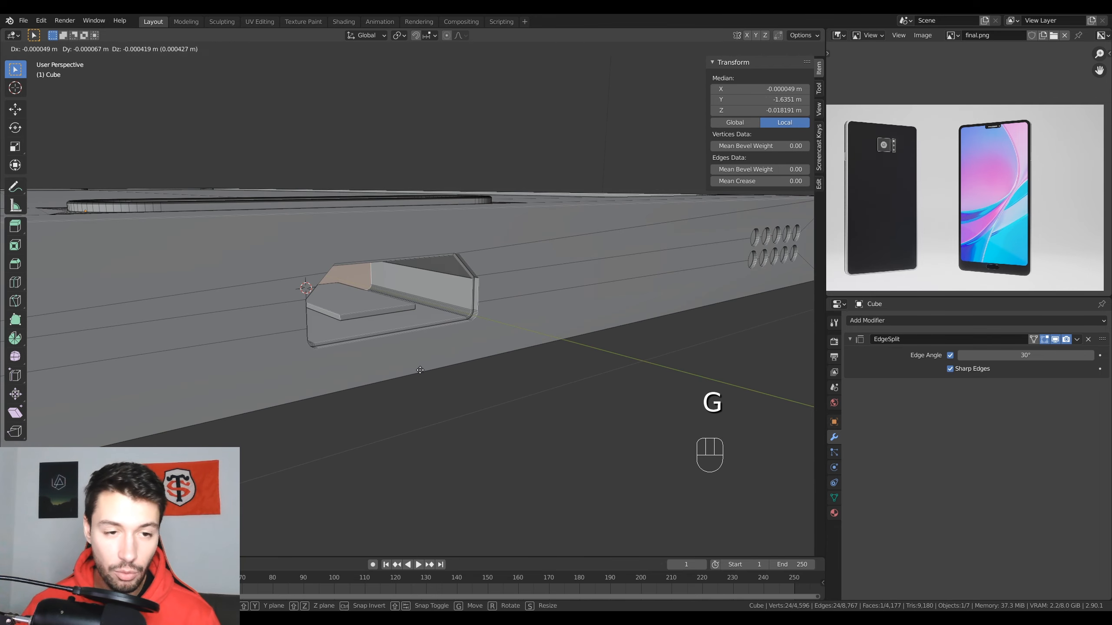
{"action": "left_click", "coordinate": [451, 387]}
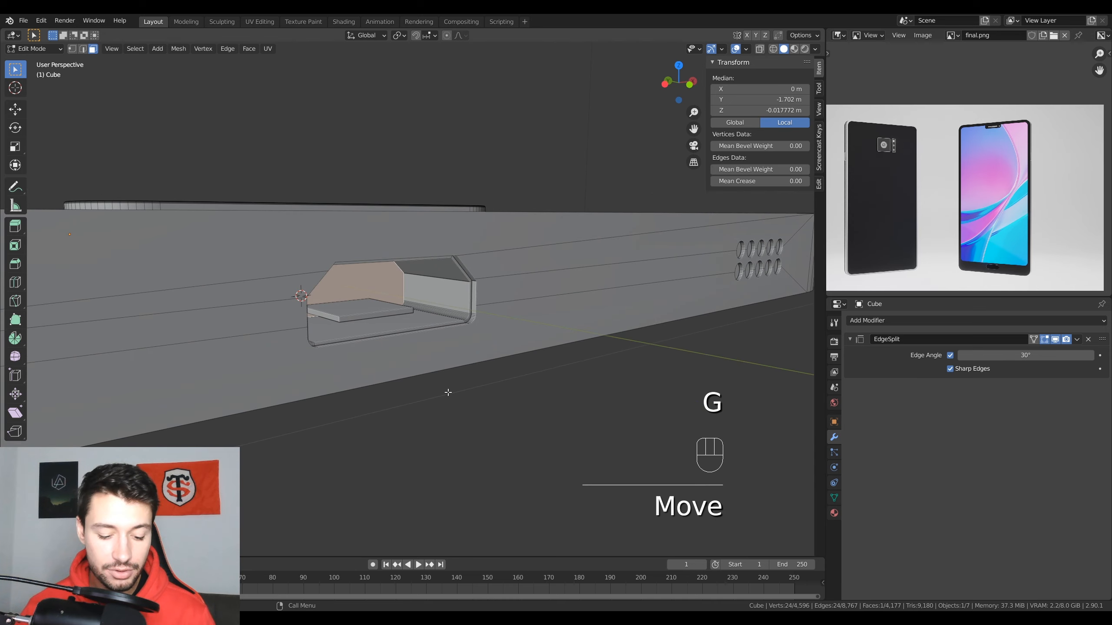
Extrude the port's back face inward to about -1.6282 m on Y and scale it down slightly
{"action": "key", "text": "e"}
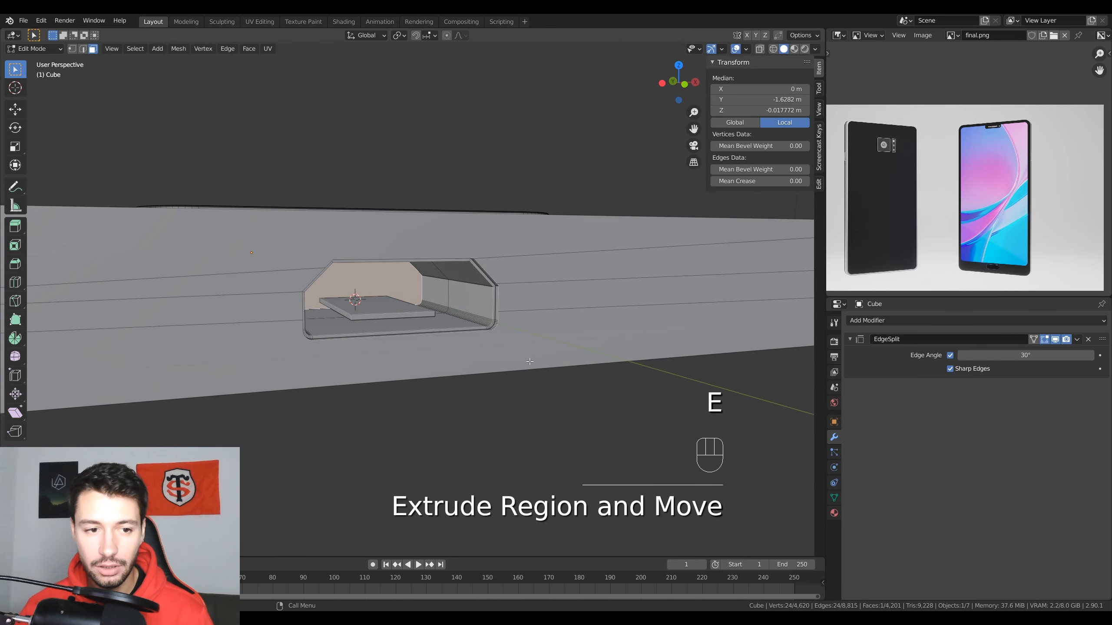
{"action": "key", "text": "s"}
{"action": "middle_click_drag", "start_coordinate": [523, 355], "coordinate": [494, 355]}
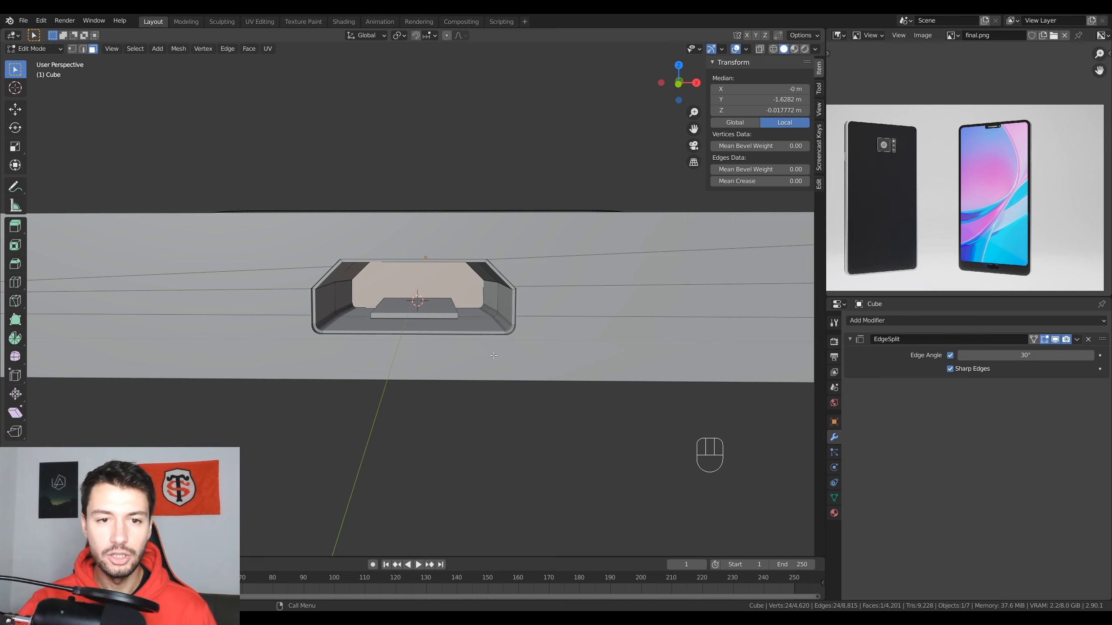
{"action": "key", "text": "Tab"}
Shade the phone body smooth and save the file
{"action": "middle_click_drag", "start_coordinate": [504, 337], "coordinate": [474, 371]}
{"action": "right_click", "coordinate": [383, 310]}
{"action": "left_click", "coordinate": [384, 313]}
{"action": "scroll", "coordinate": [527, 335], "scroll_direction": "down", "scroll_amount": 8}
{"action": "key", "text": "ctrl+s"}
Examine the phone's front and its bottom edge with the round jack hole, port and speaker holes
{"action": "scroll", "coordinate": [482, 368], "scroll_direction": "down", "scroll_amount": 4}
{"action": "scroll", "coordinate": [482, 272], "scroll_direction": "down", "scroll_amount": 3}
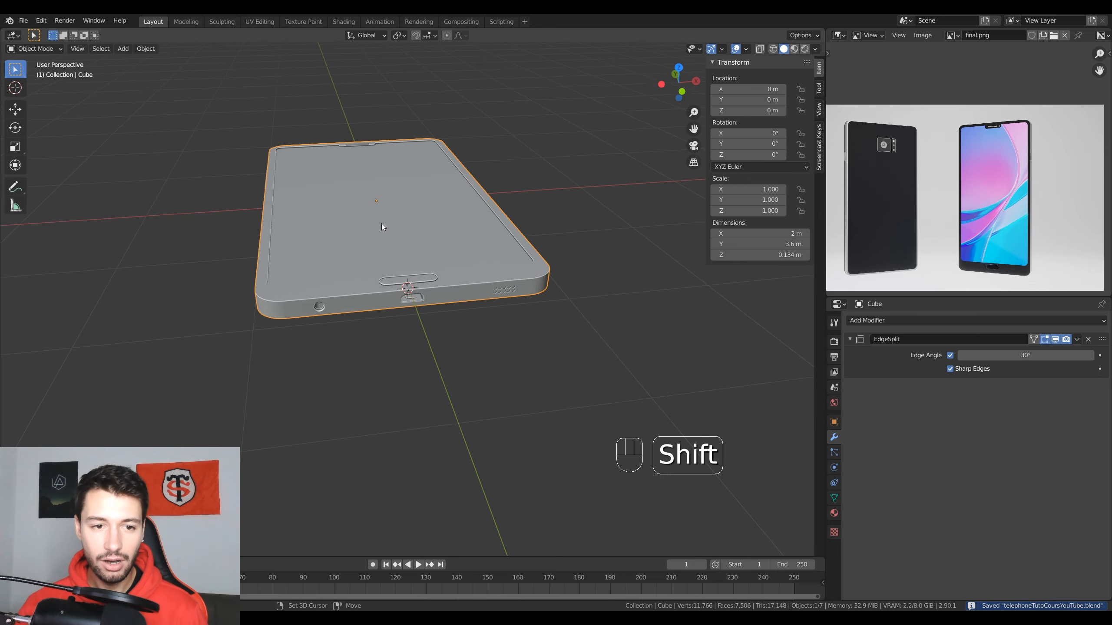
{"action": "middle_click_drag", "start_coordinate": [382, 229], "coordinate": [407, 341], "text": "shift"}
{"action": "middle_click_drag", "start_coordinate": [407, 342], "coordinate": [460, 418]}
{"action": "scroll", "coordinate": [438, 385], "scroll_direction": "up", "scroll_amount": 3}
{"action": "middle_click_drag", "start_coordinate": [283, 214], "coordinate": [350, 326], "text": "shift"}
{"action": "scroll", "coordinate": [293, 272], "scroll_direction": "up", "scroll_amount": 2}
{"action": "scroll", "coordinate": [288, 262], "scroll_direction": "down", "scroll_amount": 3}
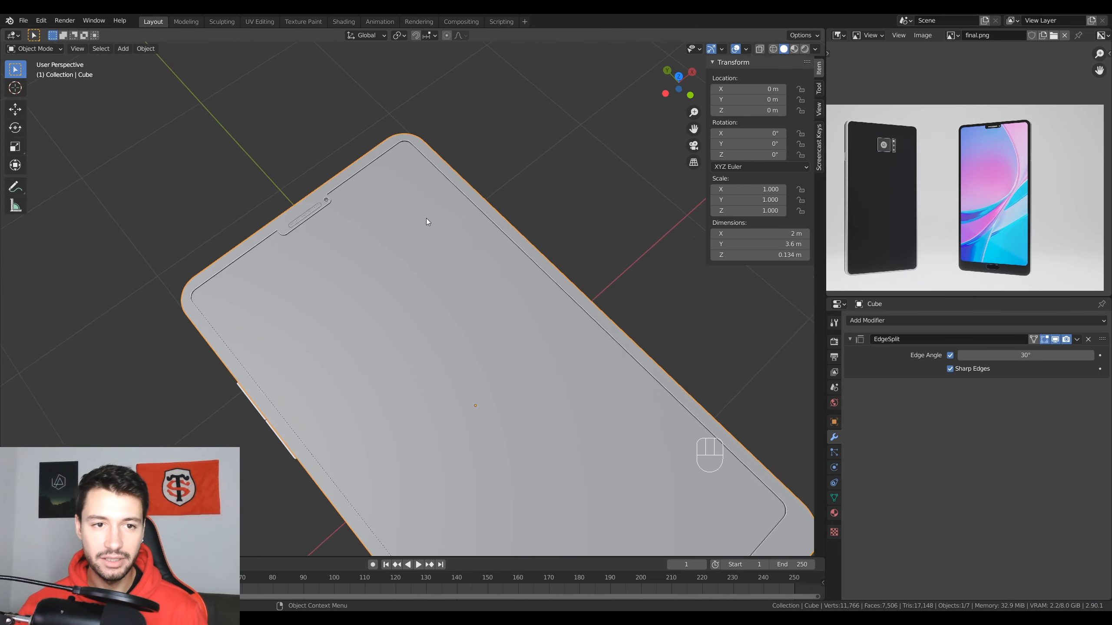
{"action": "middle_click_drag", "start_coordinate": [427, 223], "coordinate": [478, 345]}
{"action": "scroll", "coordinate": [525, 398], "scroll_direction": "up", "scroll_amount": 3}
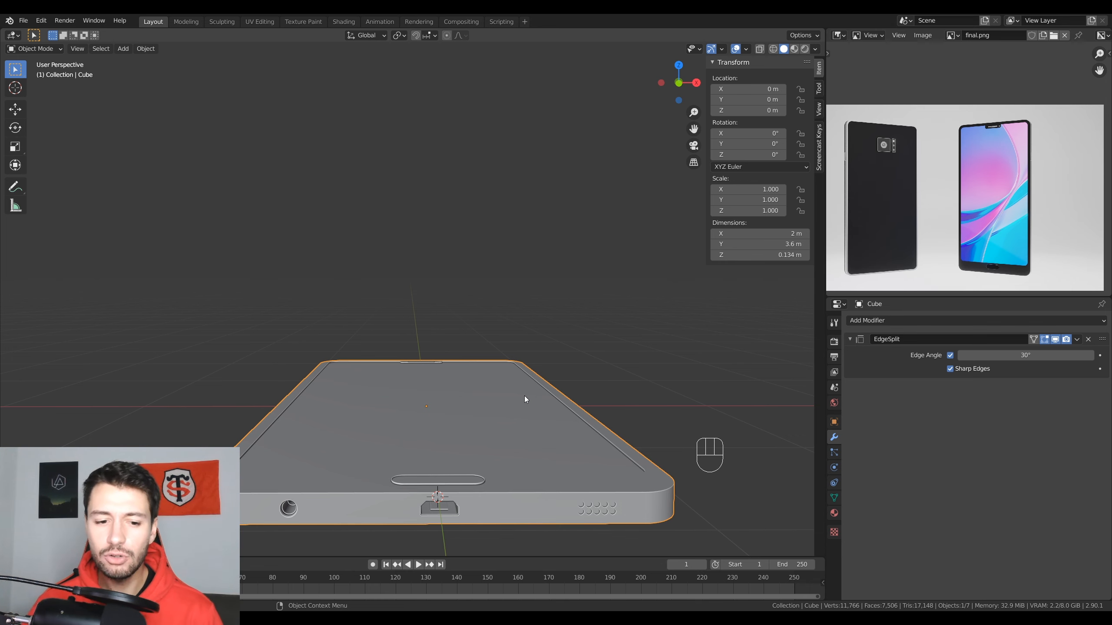
{"action": "middle_click_drag", "start_coordinate": [560, 402], "coordinate": [556, 382]}
{"action": "middle_click_drag", "start_coordinate": [556, 388], "coordinate": [531, 304], "text": "shift"}
{"action": "scroll", "coordinate": [529, 307], "scroll_direction": "up", "scroll_amount": 4}
{"action": "middle_click_drag", "start_coordinate": [421, 413], "coordinate": [565, 410]}
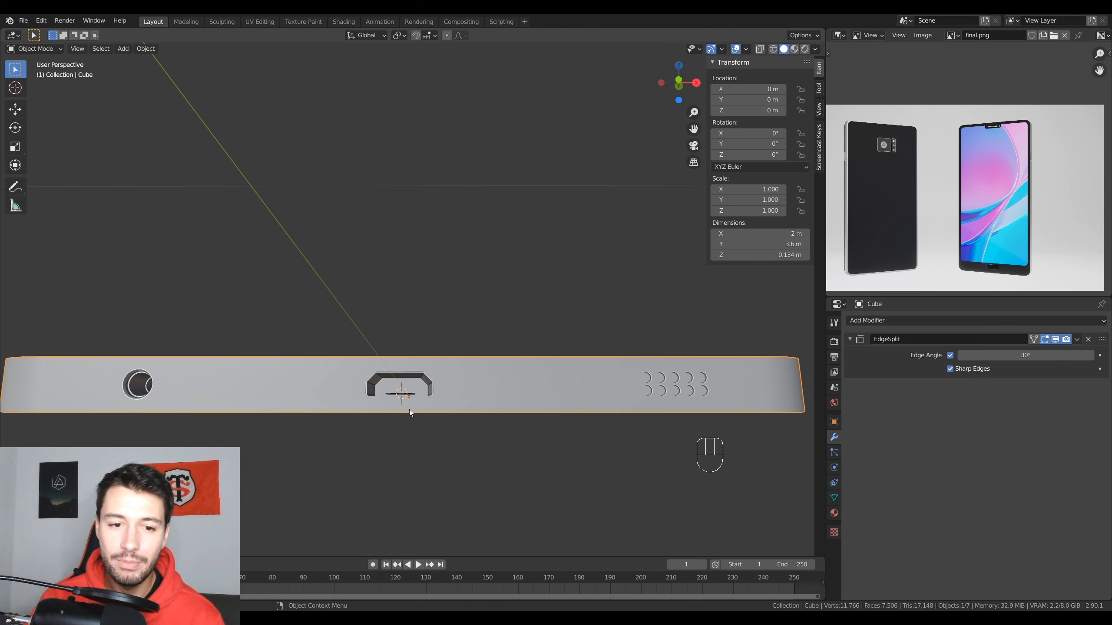
Check the phone body from its bottom edge and from straight above, and save the file
{"action": "key", "text": "Tab"}
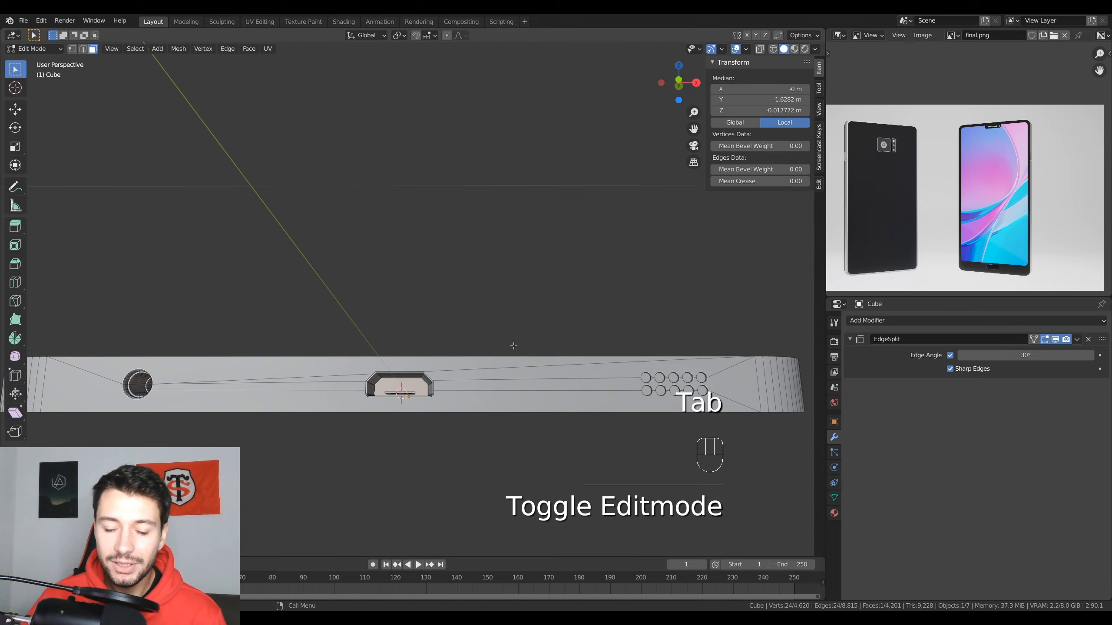
{"action": "middle_click_drag", "start_coordinate": [778, 387], "coordinate": [350, 339]}
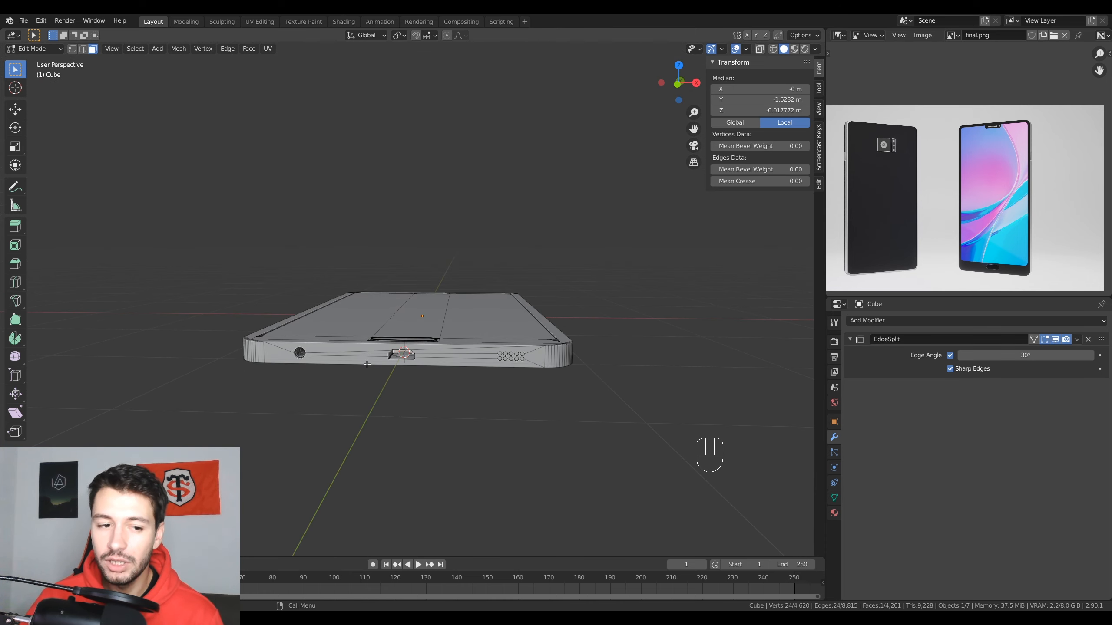
{"action": "key", "text": "Tab"}
{"action": "middle_click_drag", "start_coordinate": [365, 348], "coordinate": [408, 403]}
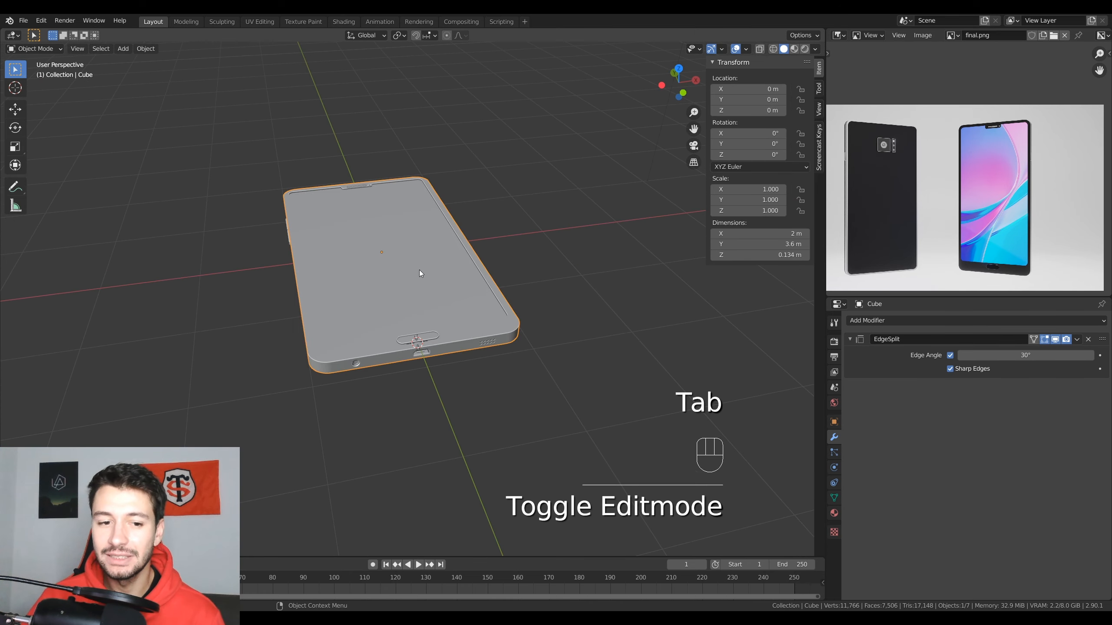
{"action": "middle_click_drag", "start_coordinate": [420, 273], "coordinate": [414, 341]}
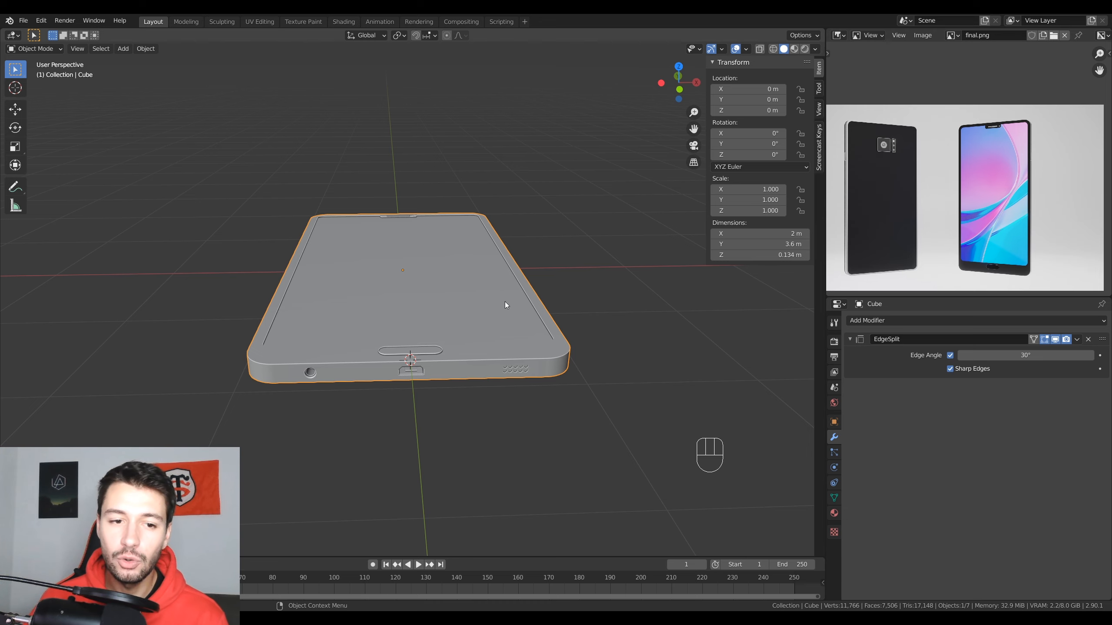
{"action": "mouse_move", "coordinate": [505, 302]}
{"action": "middle_mouse_down"}
{"action": "mouse_move", "coordinate": [461, 340]}
{"action": "mouse_move", "coordinate": [481, 285]}
{"action": "mouse_move", "coordinate": [496, 315]}
{"action": "middle_mouse_up"}
{"action": "key", "text": "KP_7"}
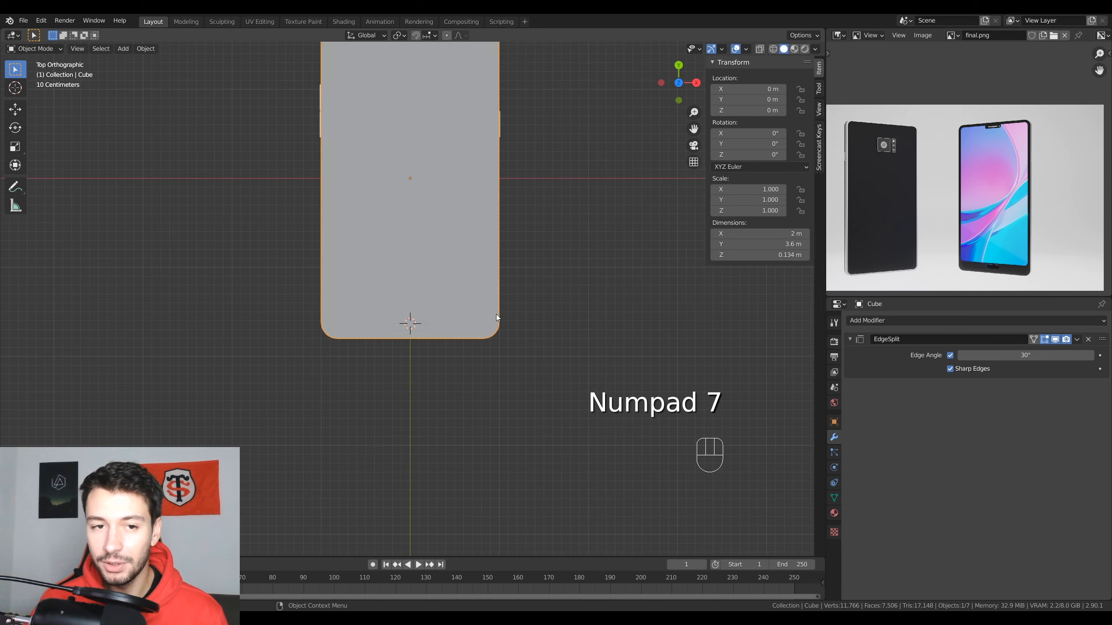
{"action": "scroll", "coordinate": [481, 193], "scroll_direction": "up", "scroll_amount": 5, "text": "shift"}
{"action": "key", "text": "ctrl+s"}
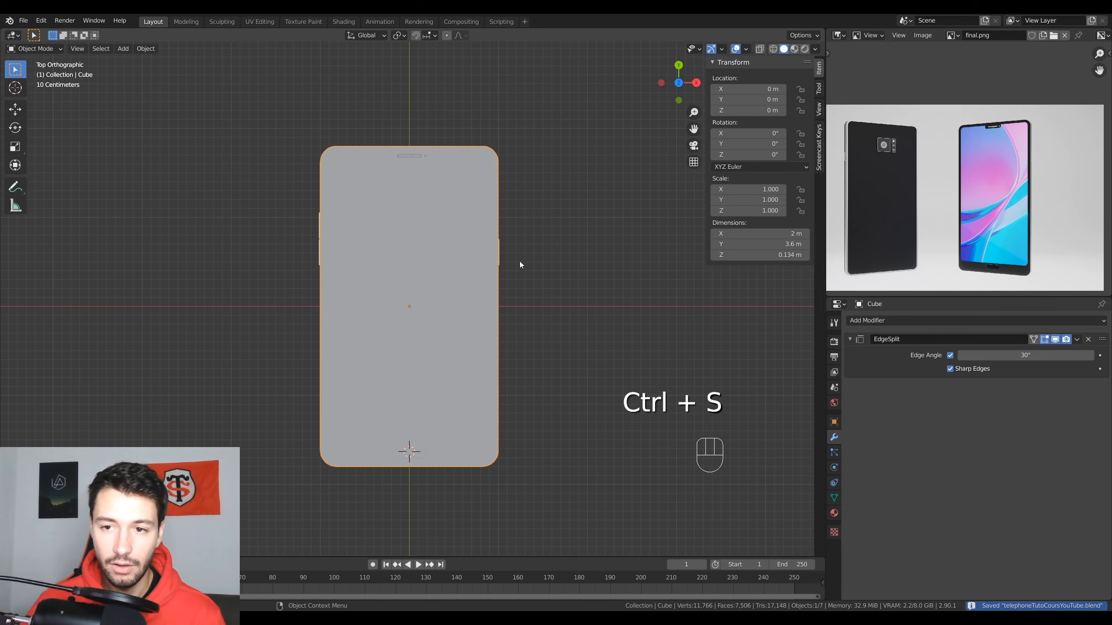
Examine the camera module in the reference image and view the phone's plain back upright from below
{"action": "scroll", "coordinate": [920, 140], "scroll_direction": "up", "scroll_amount": 5}
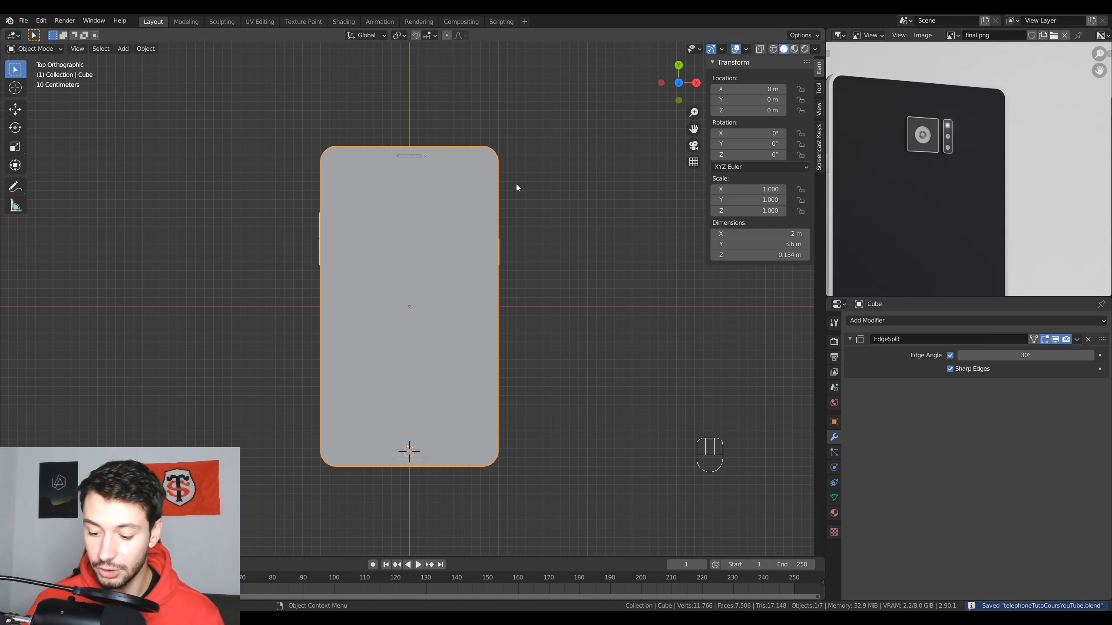
{"action": "key", "text": "ctrl+KP_7"}
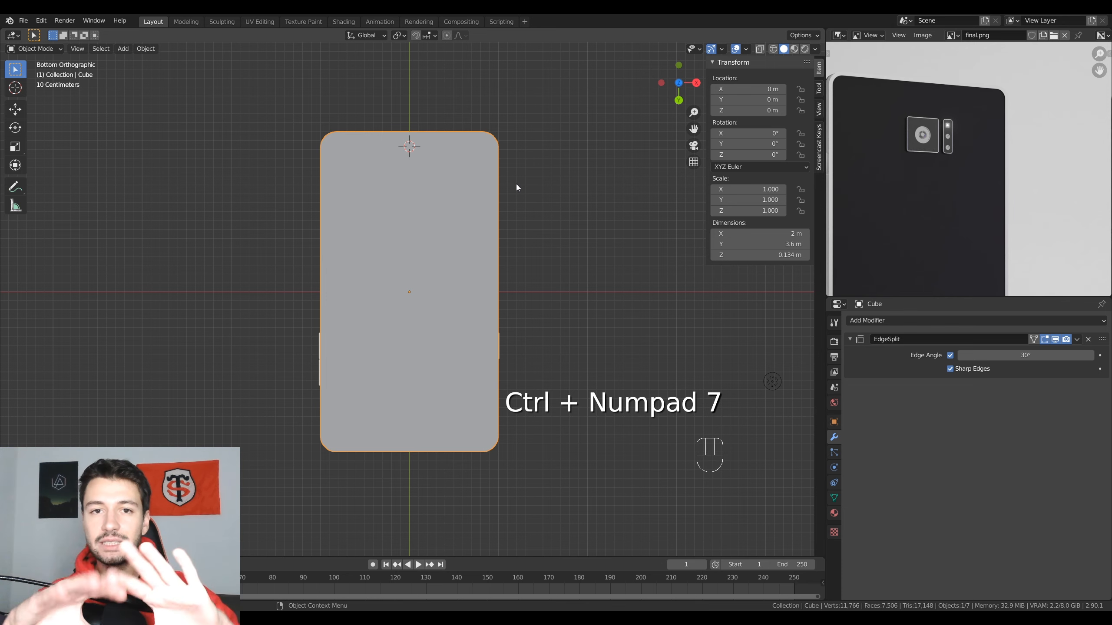
{"action": "key", "text": "KP_4"}
{"action": "key", "text": "KP_4"}
{"action": "key", "text": "KP_4"}
{"action": "key", "text": "KP_4"}
{"action": "key", "text": "KP_4"}
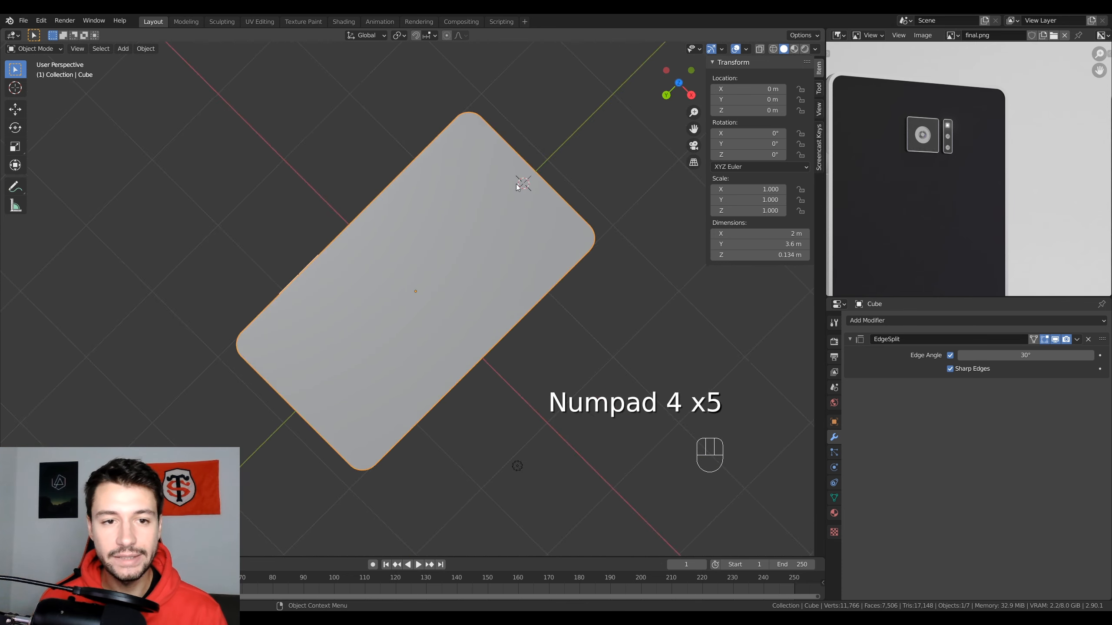
{"action": "key", "text": "KP_4"}
{"action": "key", "text": "KP_4"}
{"action": "key", "text": "KP_4"}
{"action": "key", "text": "KP_4"}
{"action": "key", "text": "KP_4"}
{"action": "key", "text": "KP_4"}
{"action": "key", "text": "KP_4"}
{"action": "key", "text": "KP_4"}
{"action": "key", "text": "KP_4"}
{"action": "key", "text": "KP_4"}
{"action": "key", "text": "KP_4"}
{"action": "key", "text": "KP_4"}
{"action": "key", "text": "KP_4"}
{"action": "key", "text": "KP_4"}
{"action": "key", "text": "KP_4"}
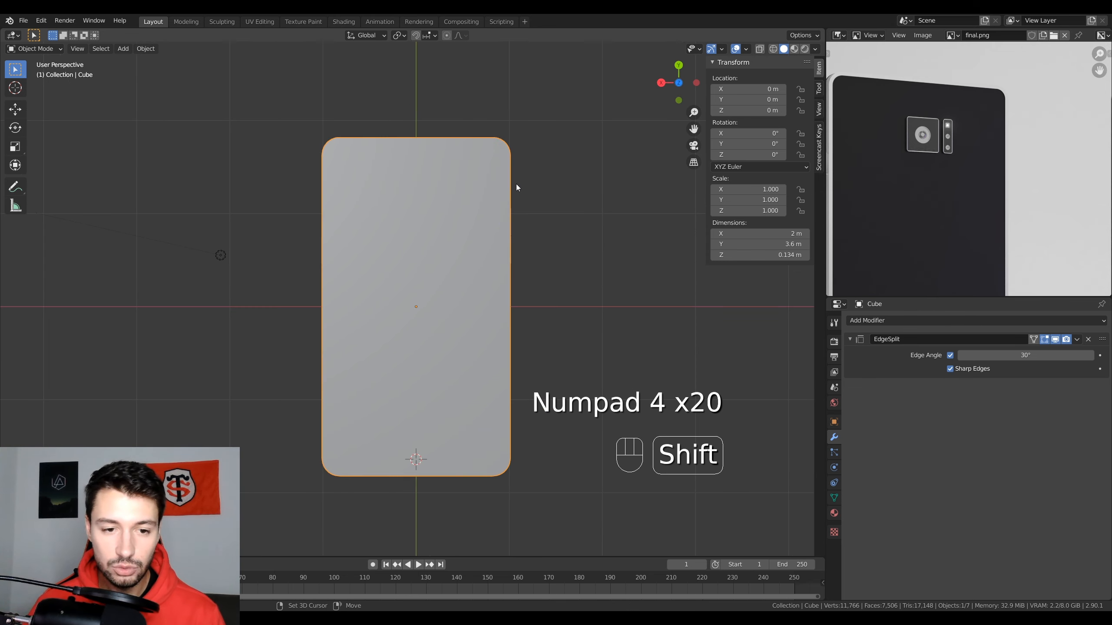
Add a cube for the camera block and scale it down uniformly to about 0.323 m
{"action": "key", "text": "shift+a"}
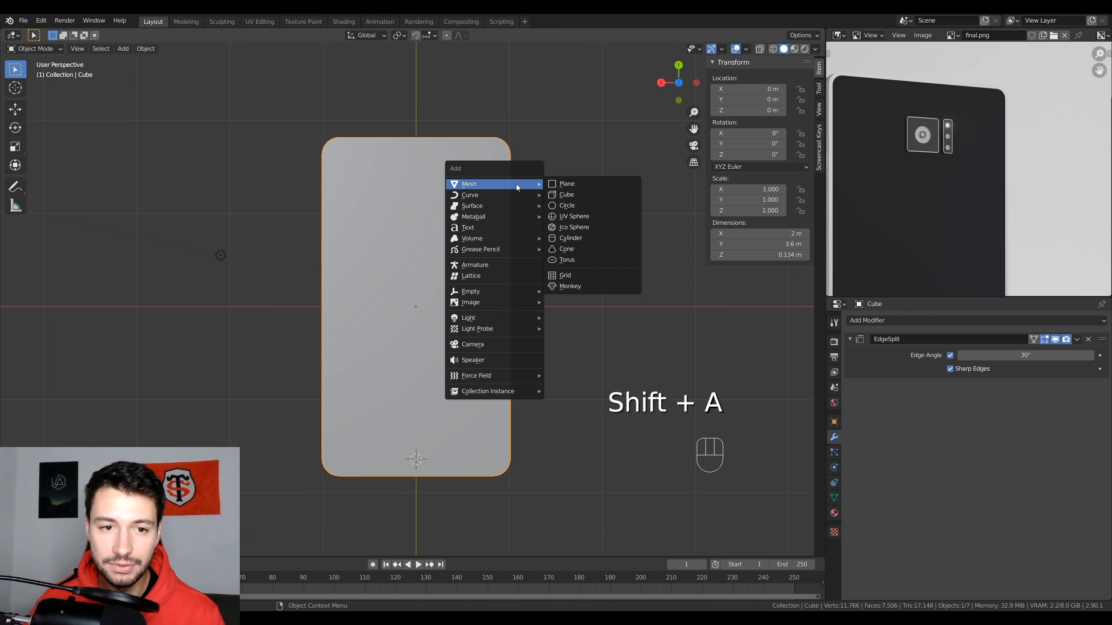
{"action": "left_click", "coordinate": [567, 195]}
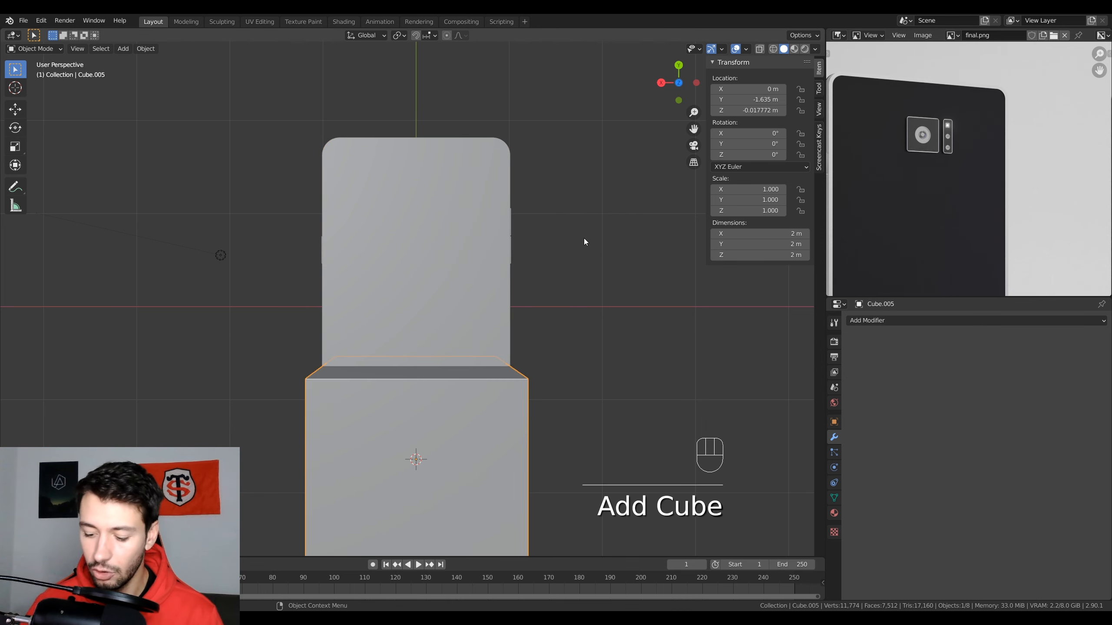
{"action": "key", "text": "KP_5"}
{"action": "key", "text": "s"}
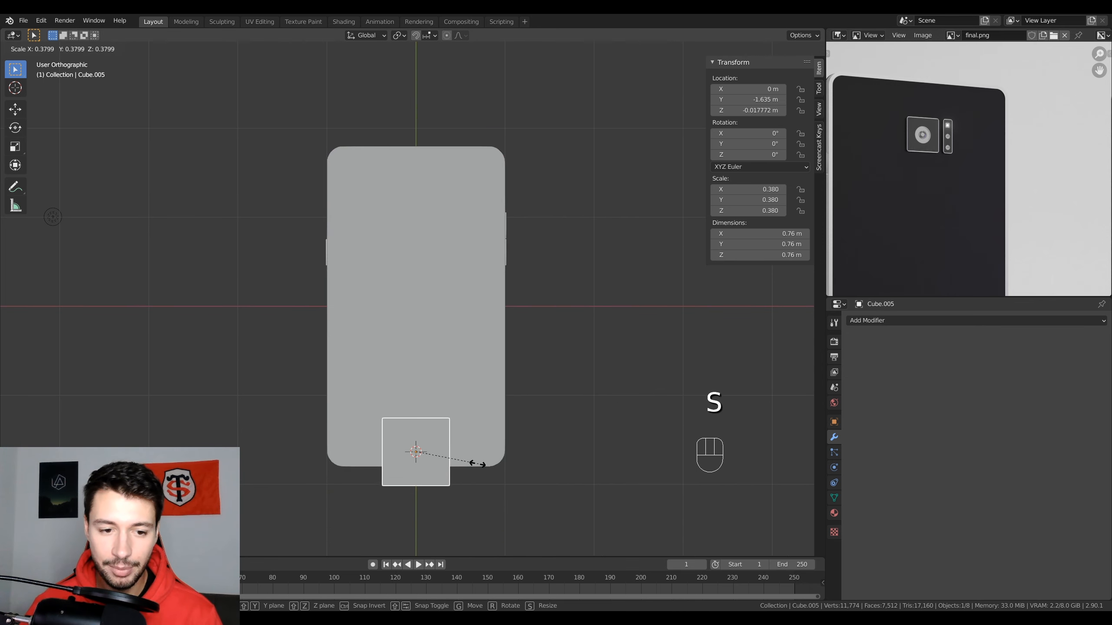
{"action": "left_click", "coordinate": [433, 465]}
Move the camera block along Y to about 1.232 m, near the phone's upper end, and enlarge it to about 0.359 m
{"action": "key", "text": "g"}
{"action": "key", "text": "ctrl"}
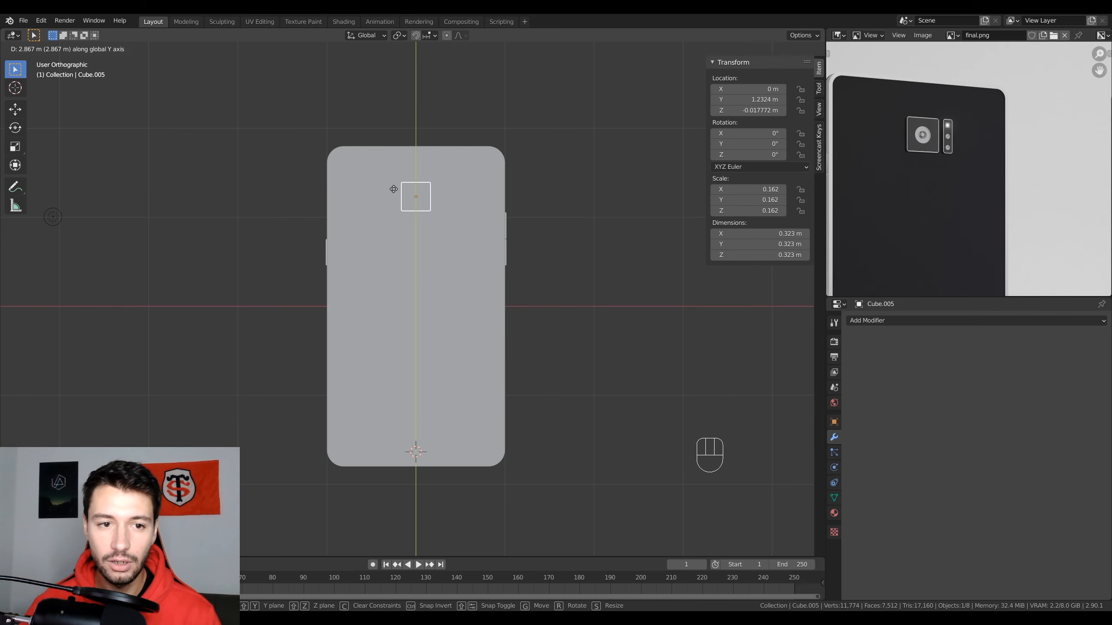
{"action": "left_click", "coordinate": [394, 188]}
{"action": "key", "text": "s"}
{"action": "left_click", "coordinate": [474, 232]}
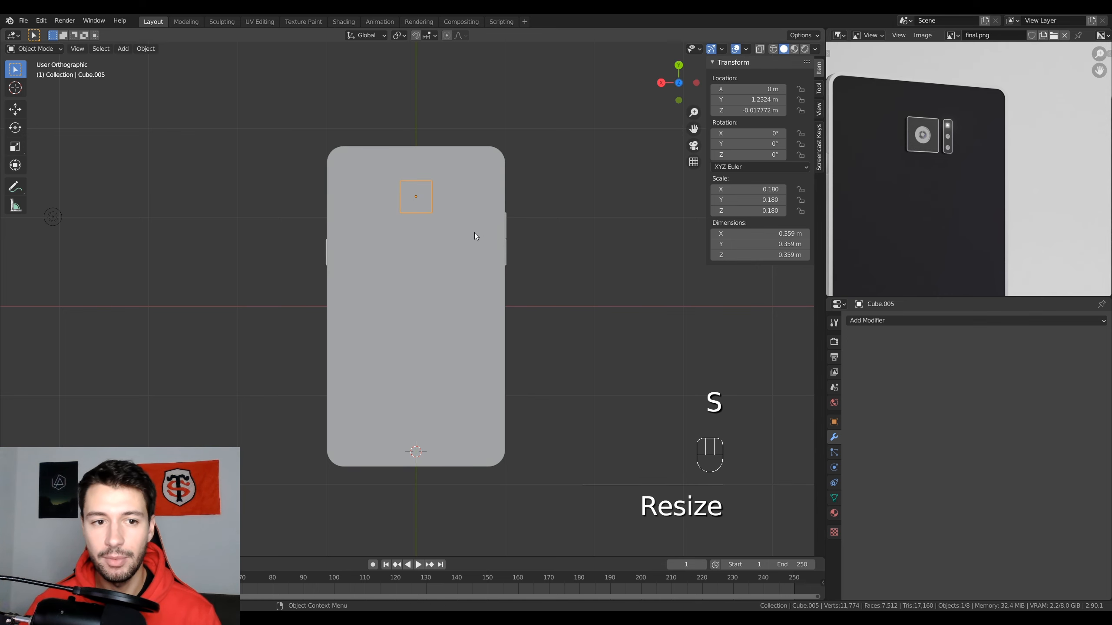
Duplicate the camera block along X, placing the copy beside it at about -0.397 m
{"action": "scroll", "coordinate": [468, 215], "scroll_direction": "up", "scroll_amount": 4}
{"action": "middle_click_drag", "start_coordinate": [468, 216], "coordinate": [398, 276], "text": "shift"}
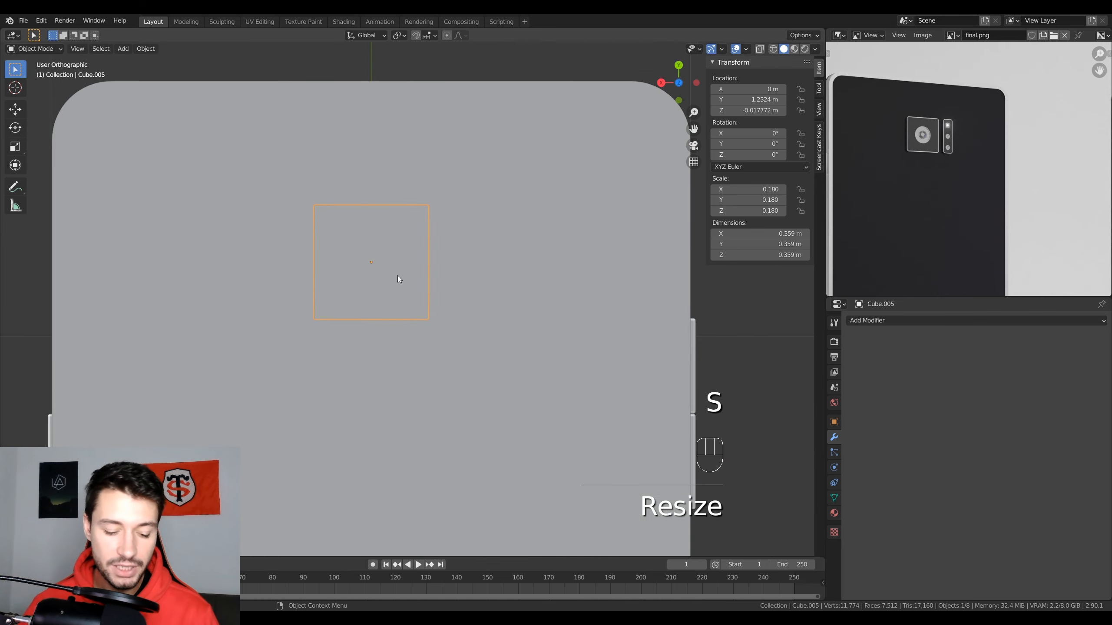
{"action": "key", "text": "shift+d"}
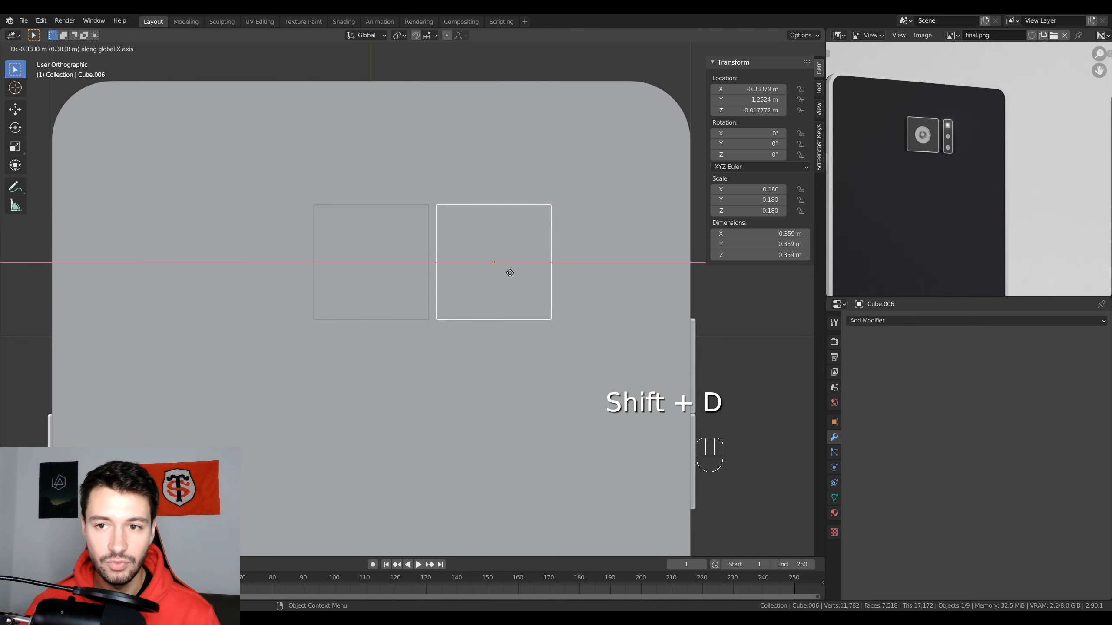
{"action": "left_click", "coordinate": [501, 284]}
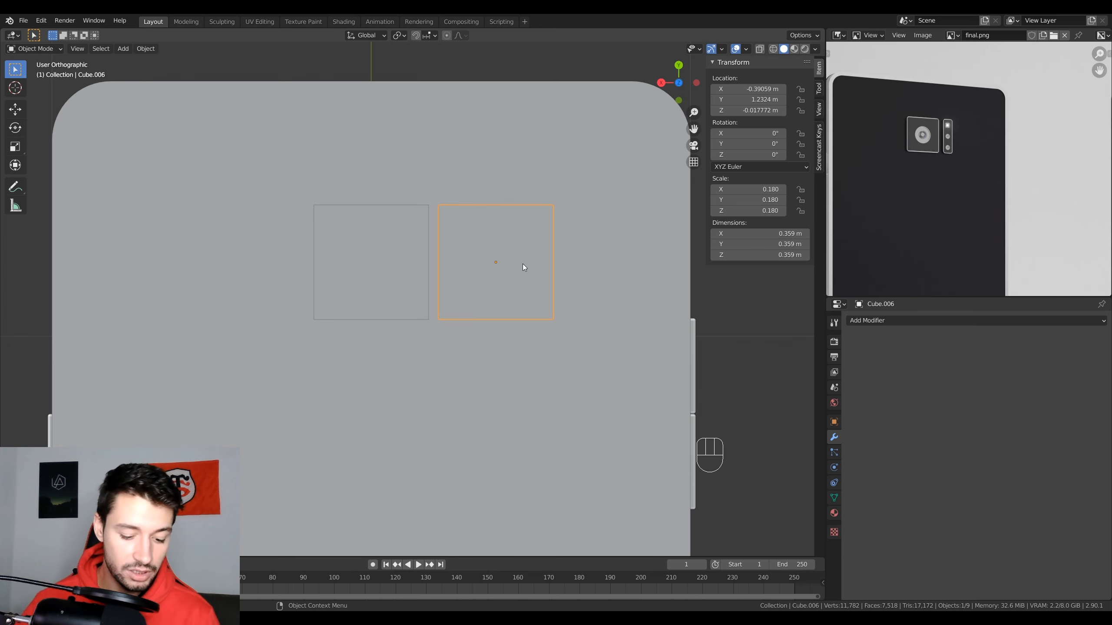
{"action": "key", "text": "g"}
{"action": "key", "text": "x"}
{"action": "left_click", "coordinate": [544, 290]}
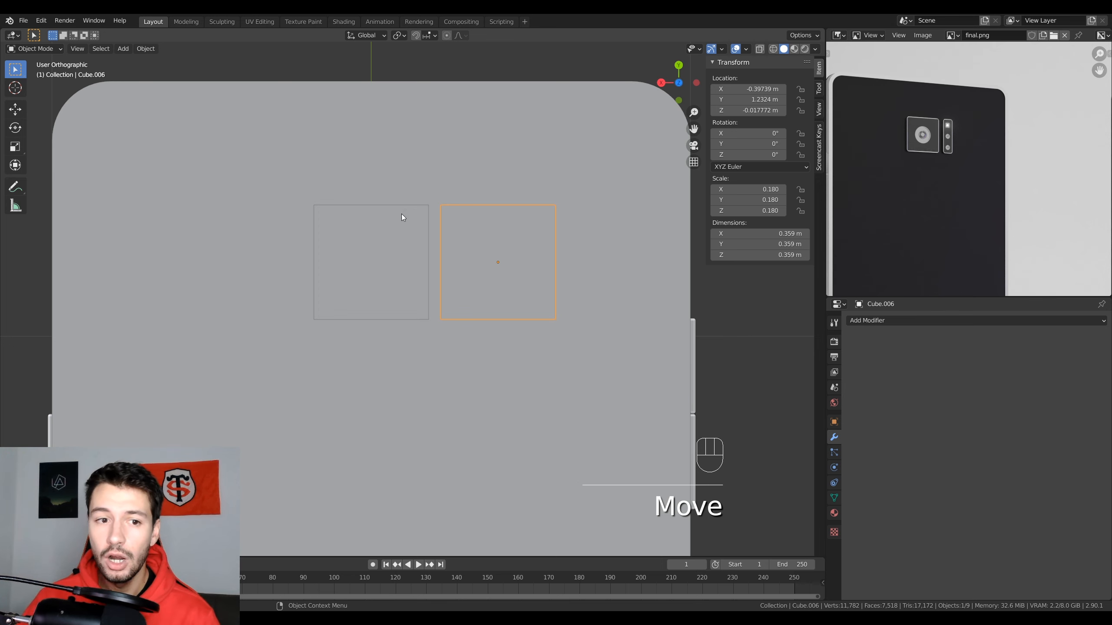
Narrow the duplicated block to about 0.093 m wide by moving its outer side face along X toward the camera block
{"action": "scroll", "coordinate": [964, 138], "scroll_direction": "up", "scroll_amount": 2}
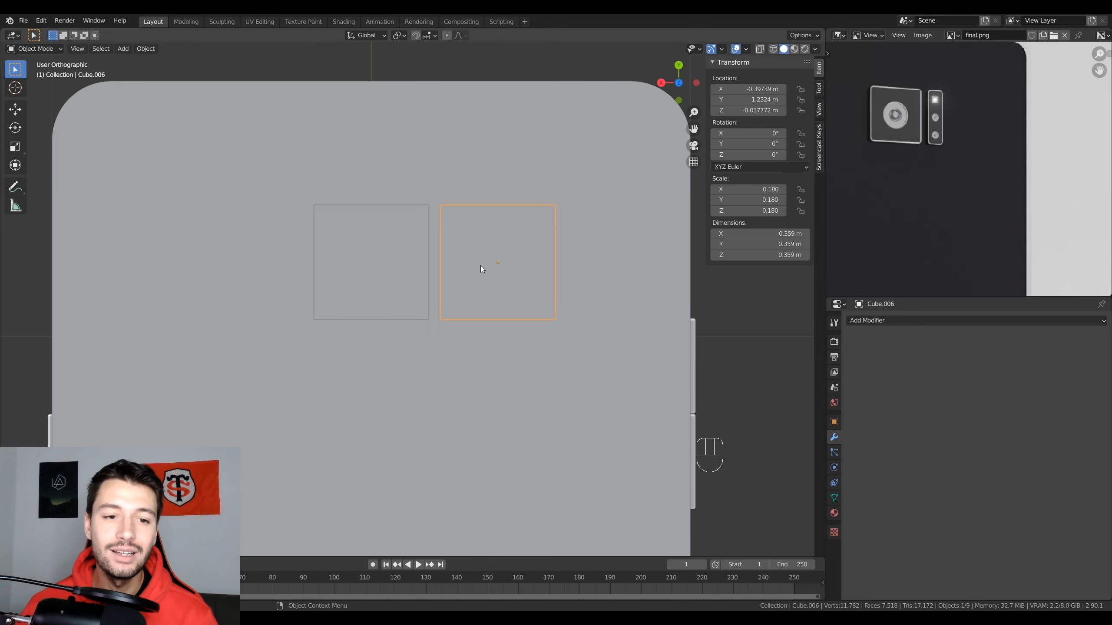
{"action": "key", "text": "Tab"}
{"action": "middle_click_drag", "start_coordinate": [414, 220], "coordinate": [547, 287]}
{"action": "left_click", "coordinate": [551, 289]}
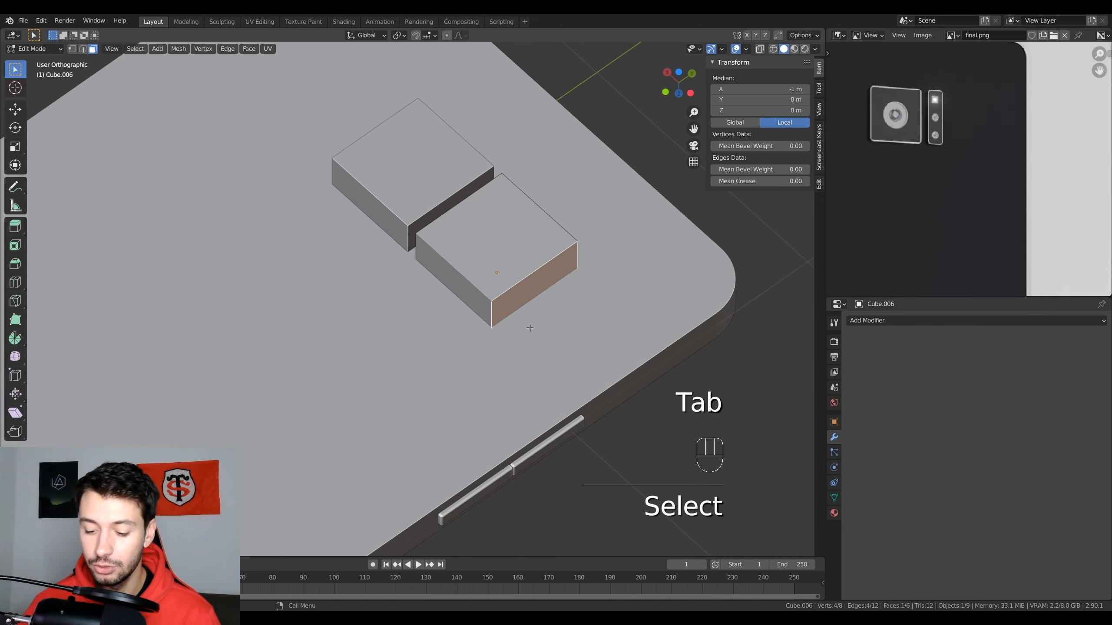
{"action": "key", "text": "KP_7"}
{"action": "key", "text": "g"}
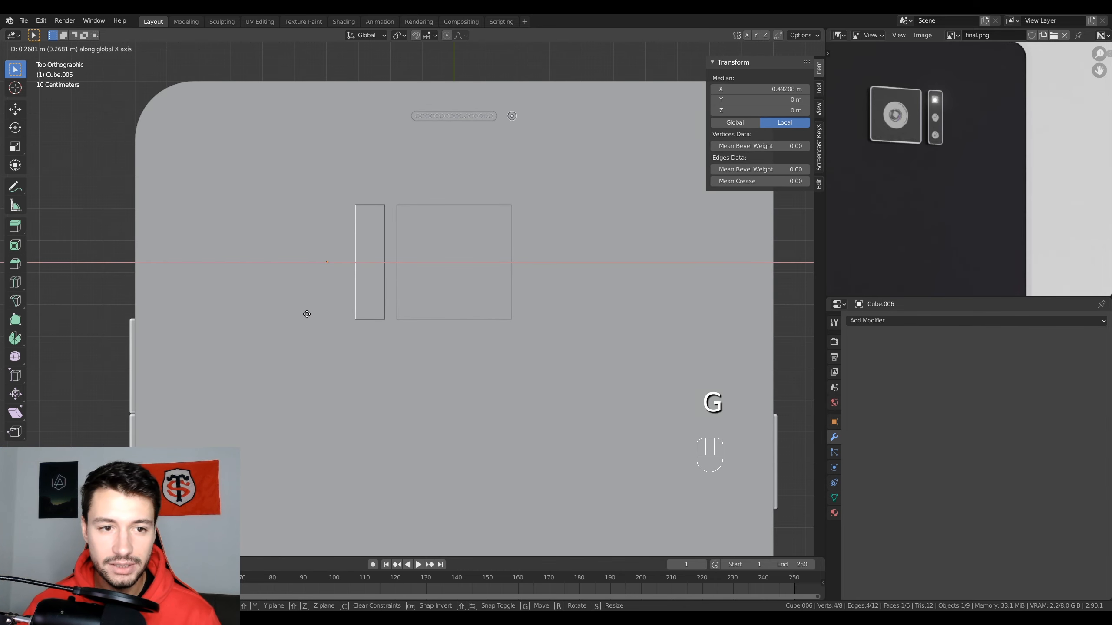
{"action": "key", "text": "ctrl"}
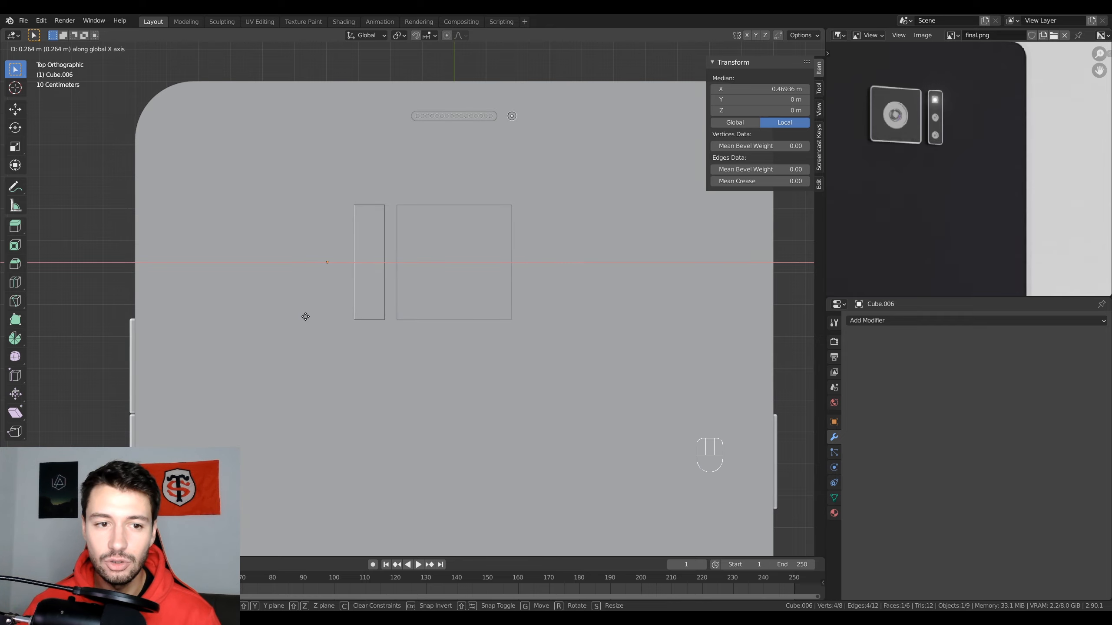
{"action": "left_click", "coordinate": [307, 316]}
{"action": "middle_click_drag", "start_coordinate": [307, 316], "coordinate": [428, 343]}
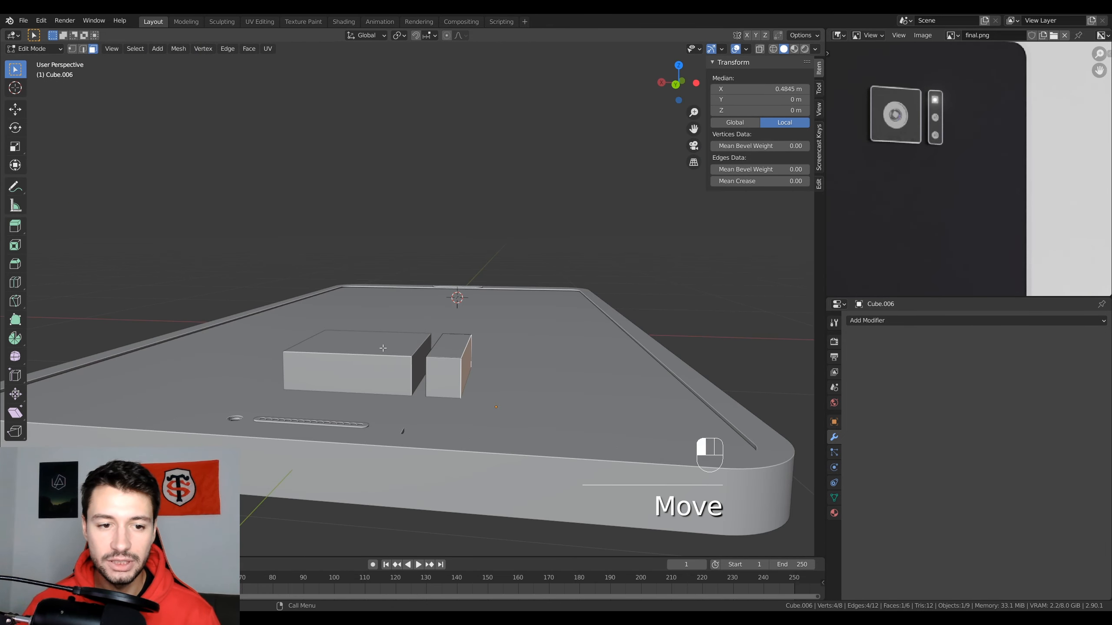
{"action": "left_click", "coordinate": [428, 343], "text": "shift"}
{"action": "key", "text": "Tab"}
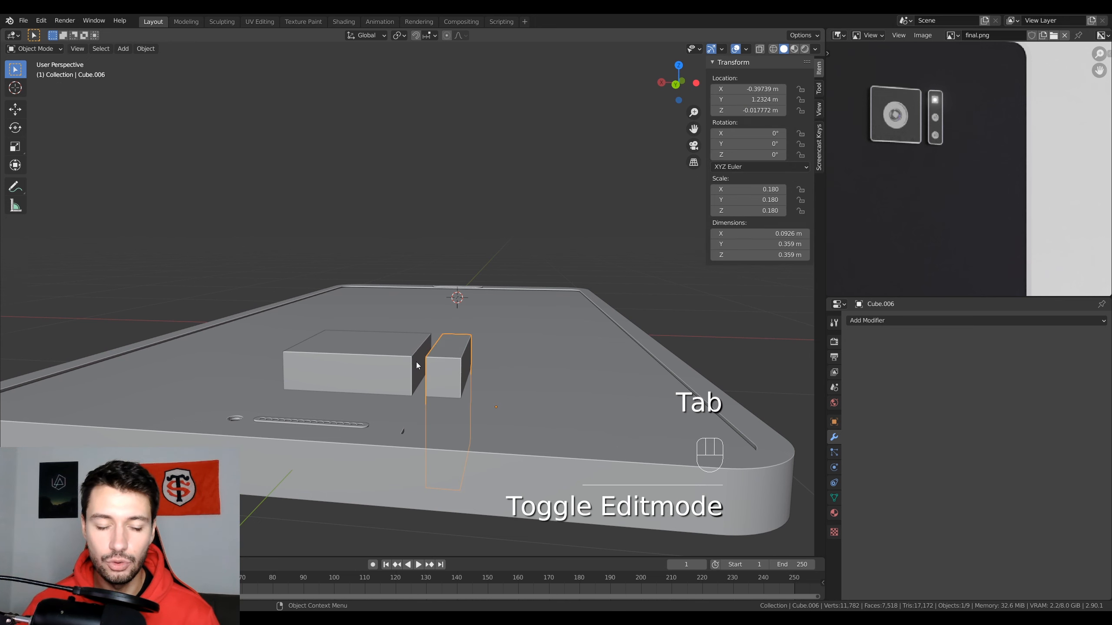
Flatten both camera blocks to about 0.044 m thick by moving their upper faces down along Z together
{"action": "left_click", "coordinate": [381, 350], "text": "shift"}
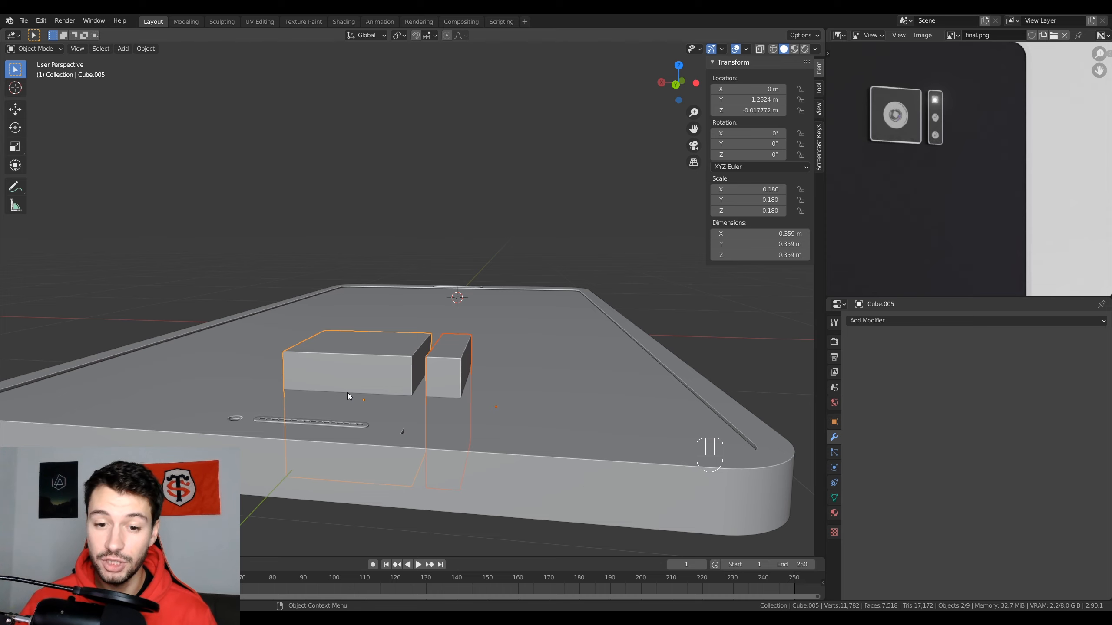
{"action": "key", "text": "Tab"}
{"action": "left_click", "coordinate": [354, 342]}
{"action": "left_click", "coordinate": [455, 345], "text": "shift"}
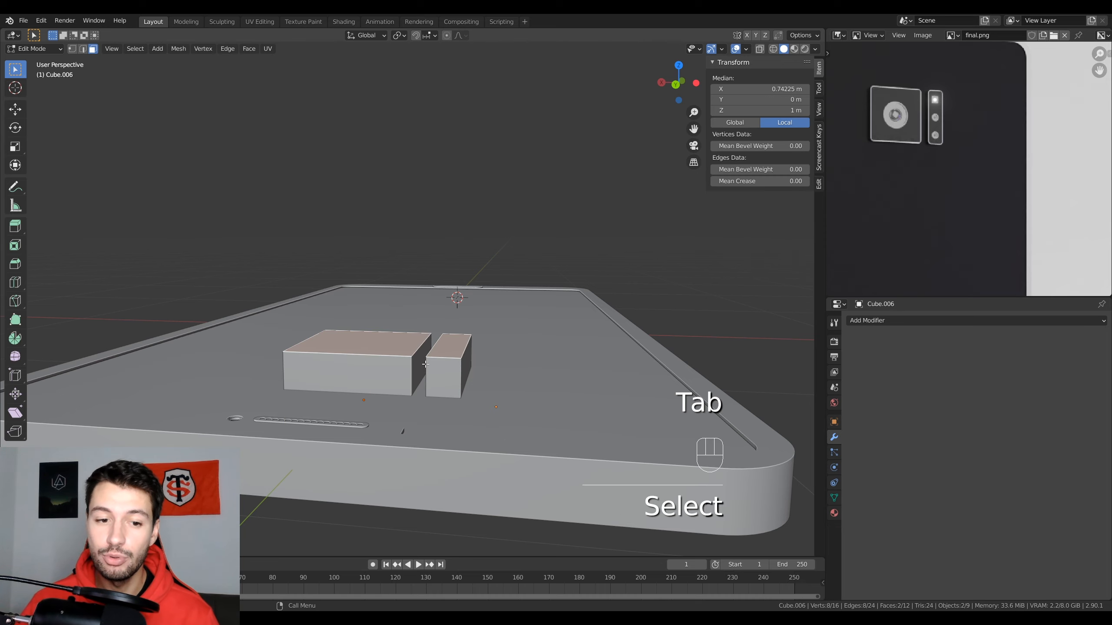
{"action": "middle_click_drag", "start_coordinate": [431, 290], "coordinate": [377, 307]}
{"action": "key", "text": "g"}
{"action": "key", "text": "z"}
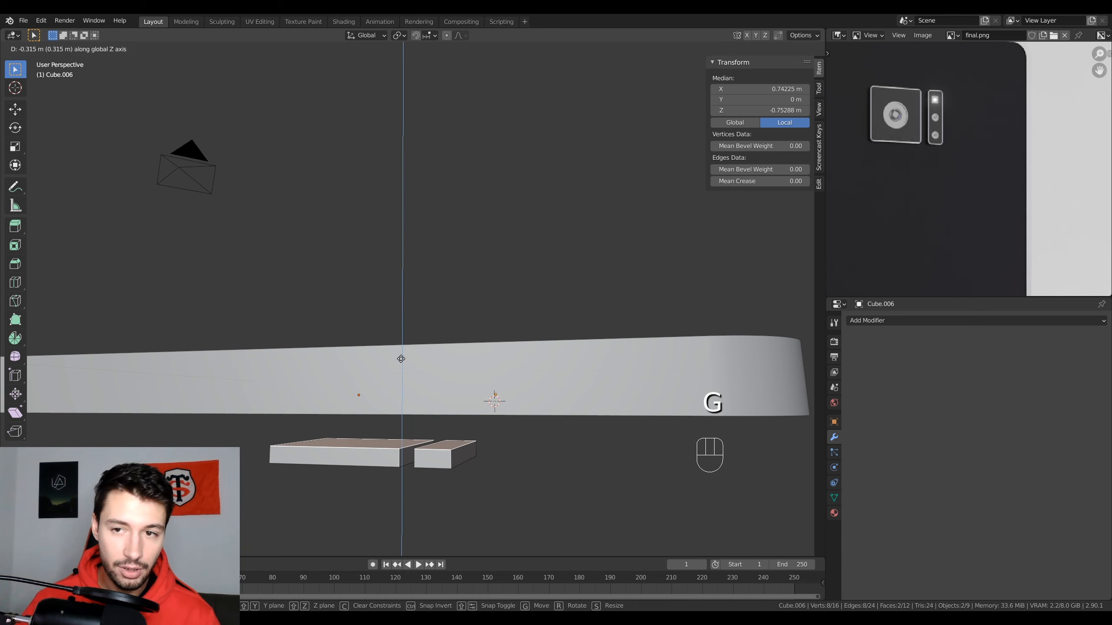
{"action": "left_click", "coordinate": [400, 359]}
{"action": "middle_click_drag", "start_coordinate": [400, 359], "coordinate": [456, 391]}
{"action": "key", "text": "Tab"}
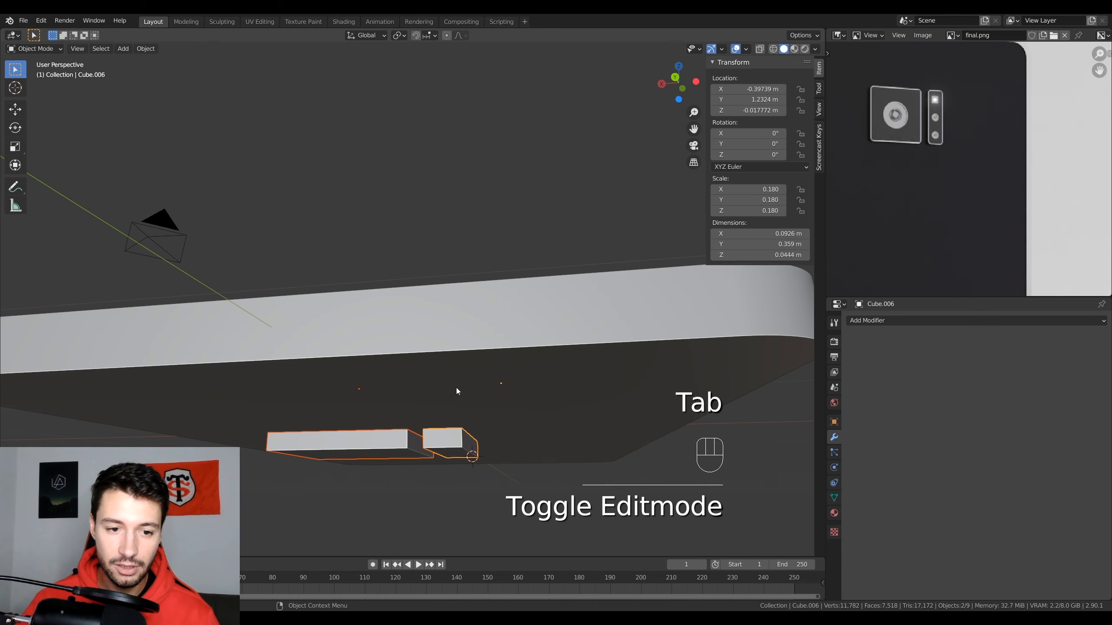
Raise both flattened blocks along Z to about 0.0827 m so they protrude from the phone's back
{"action": "key", "text": "g"}
{"action": "key", "text": "z"}
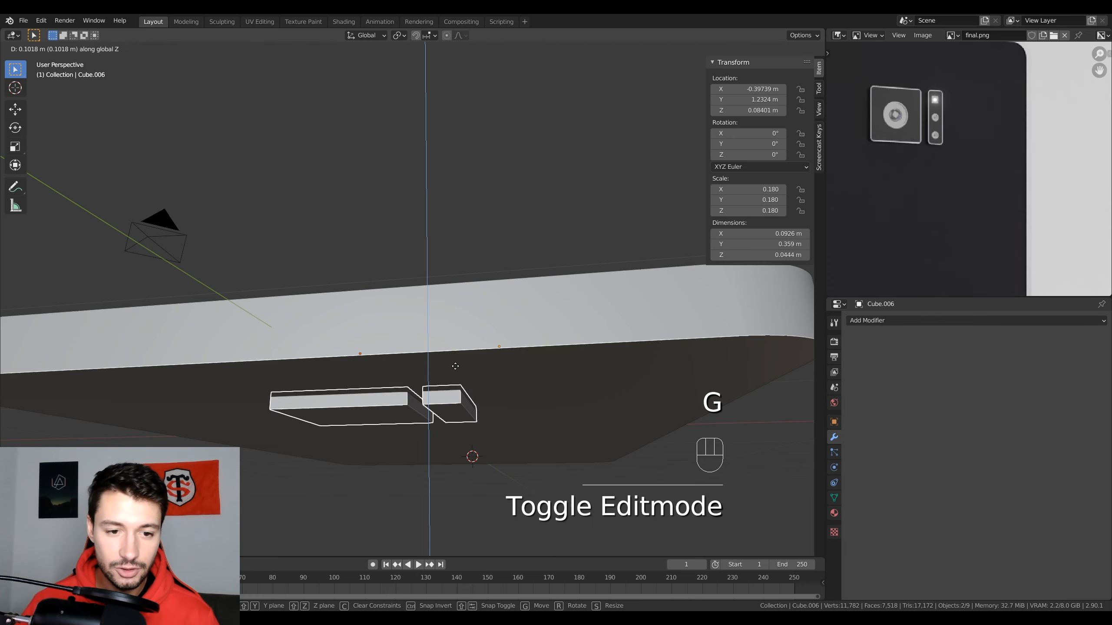
{"action": "left_click", "coordinate": [462, 372]}
Set the origins of both camera blocks to their geometry and apply their scale
{"action": "middle_click_drag", "start_coordinate": [467, 379], "coordinate": [217, 147]}
{"action": "left_click", "coordinate": [146, 49]}
{"action": "mouse_move", "coordinate": [162, 71]}
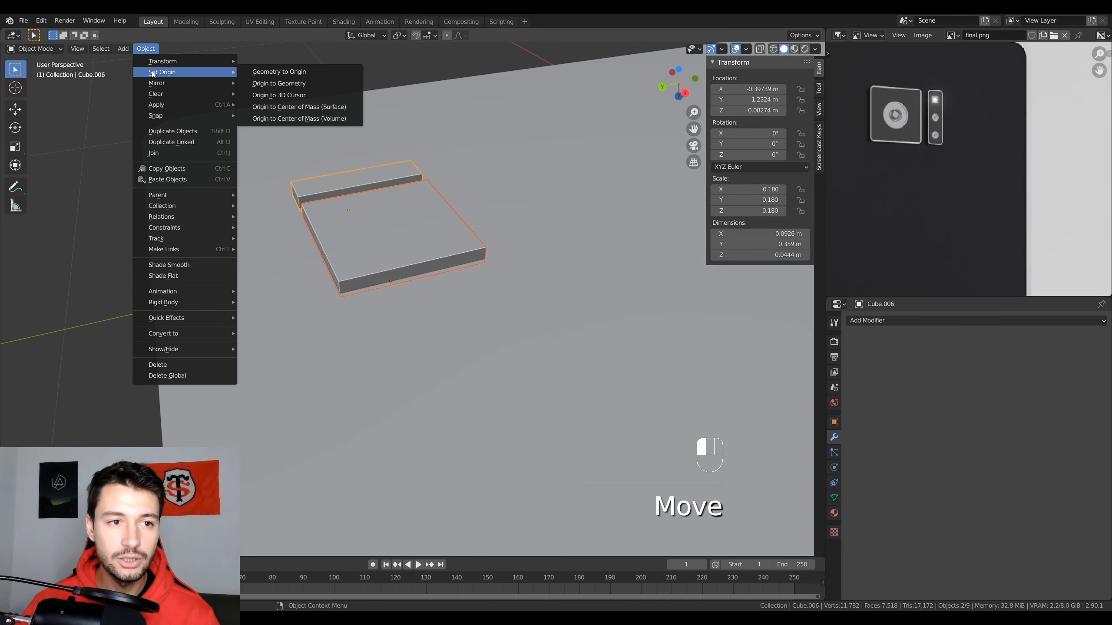
{"action": "left_click", "coordinate": [279, 85]}
{"action": "middle_click_drag", "start_coordinate": [279, 84], "coordinate": [425, 337]}
{"action": "key", "text": "ctrl+a"}
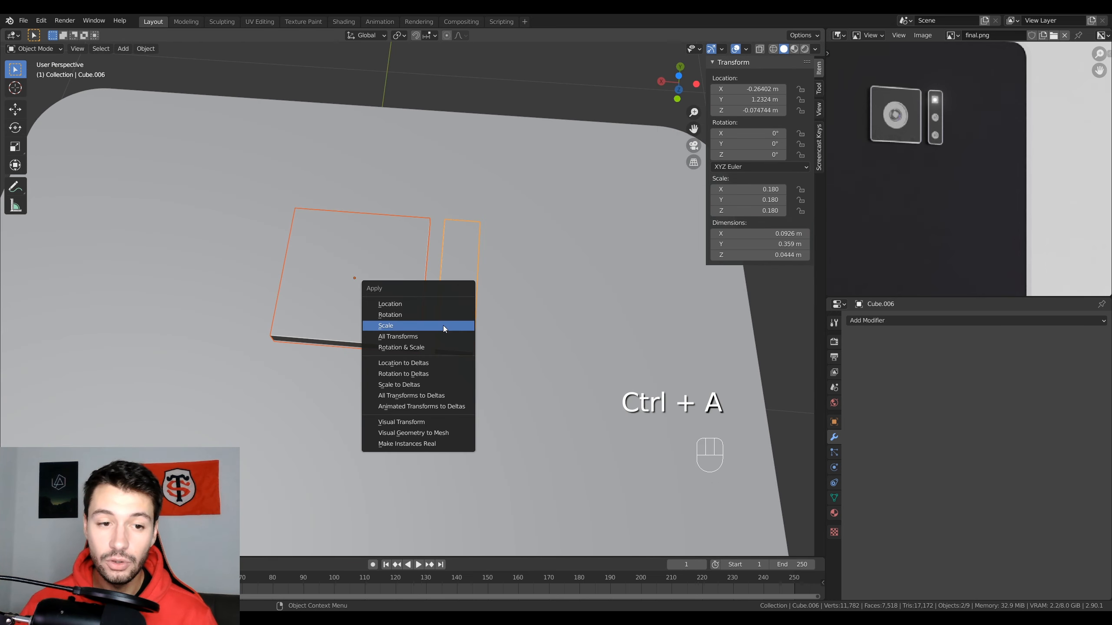
{"action": "left_click", "coordinate": [443, 325]}
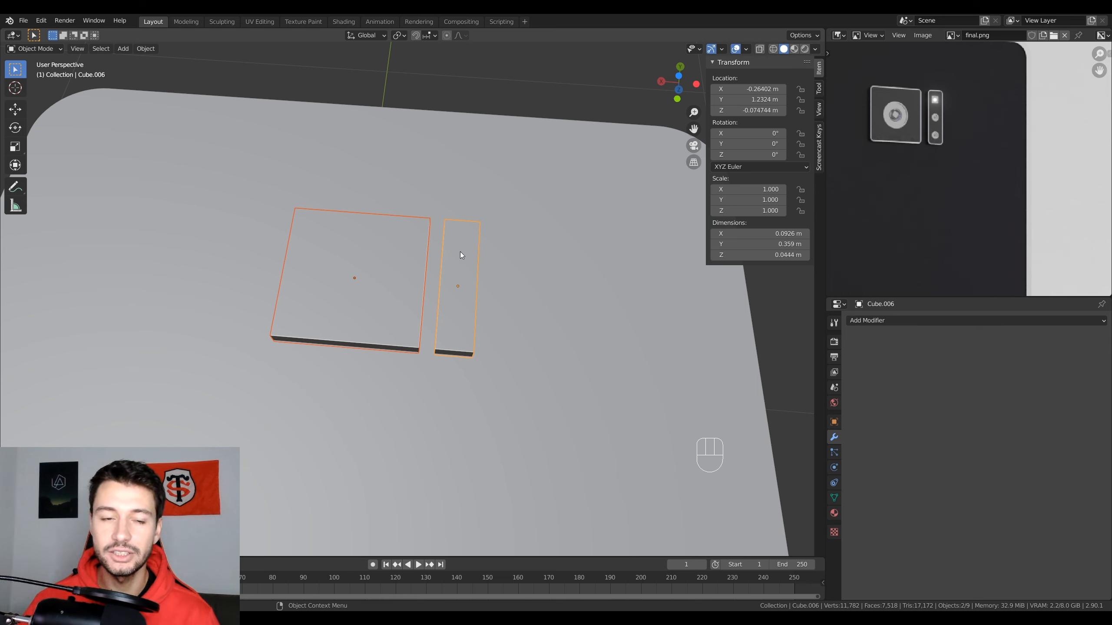
Select the short vertical corner edges of both camera blocks in edge selection mode
{"action": "middle_click_drag", "start_coordinate": [447, 309], "coordinate": [446, 273]}
{"action": "key", "text": "Tab"}
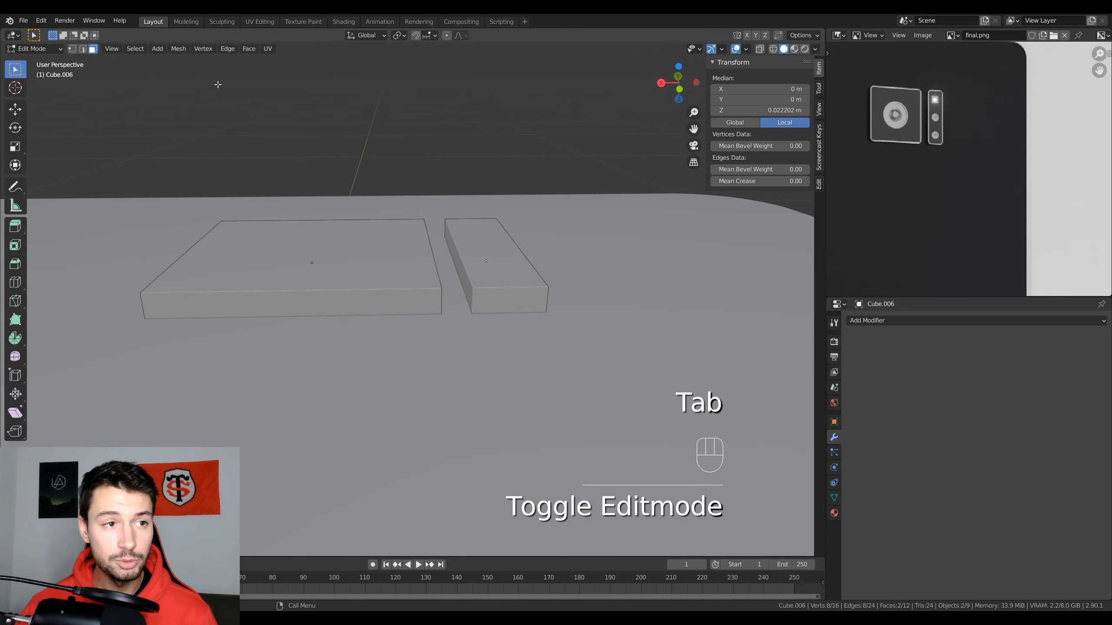
{"action": "left_click", "coordinate": [82, 49]}
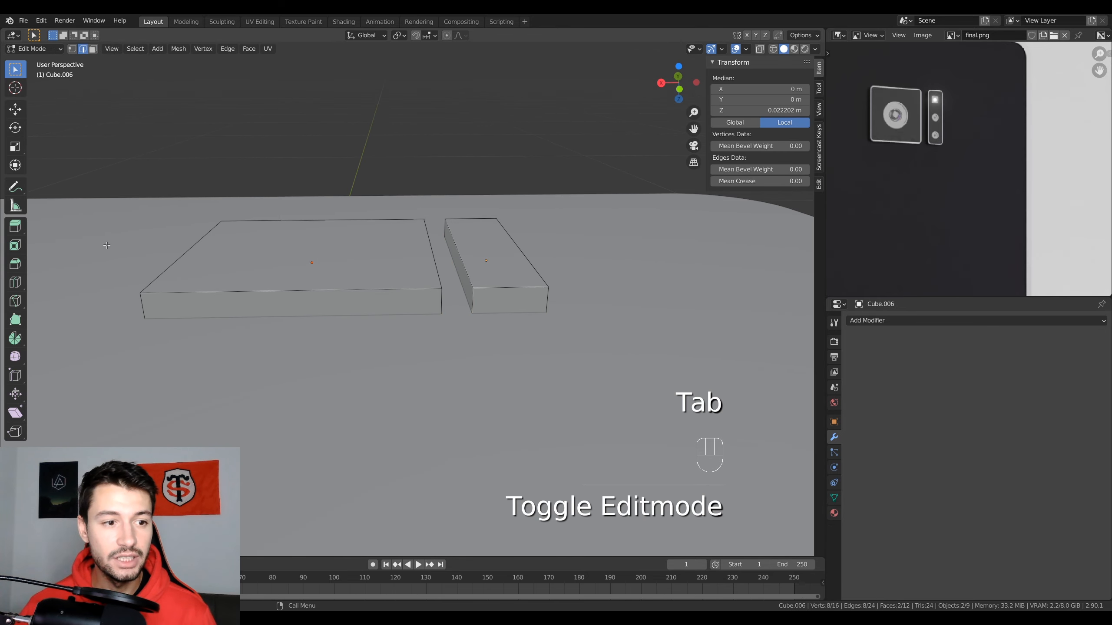
{"action": "left_click", "coordinate": [138, 304]}
{"action": "left_click", "coordinate": [472, 302], "text": "shift"}
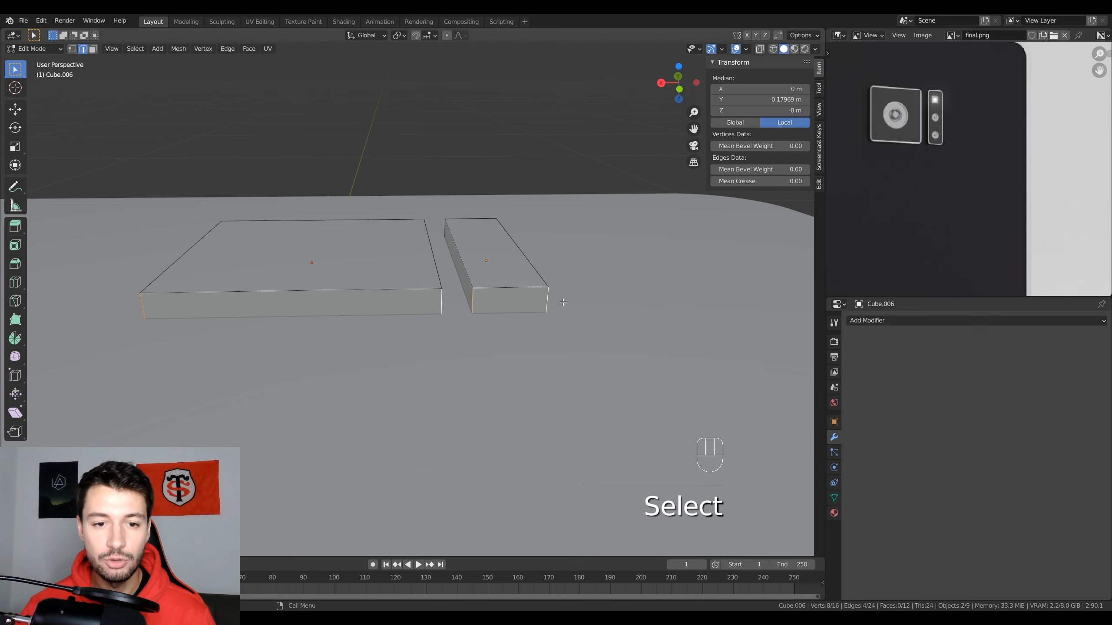
{"action": "middle_click_drag", "start_coordinate": [562, 302], "coordinate": [471, 304]}
{"action": "left_click", "coordinate": [469, 305], "text": "shift"}
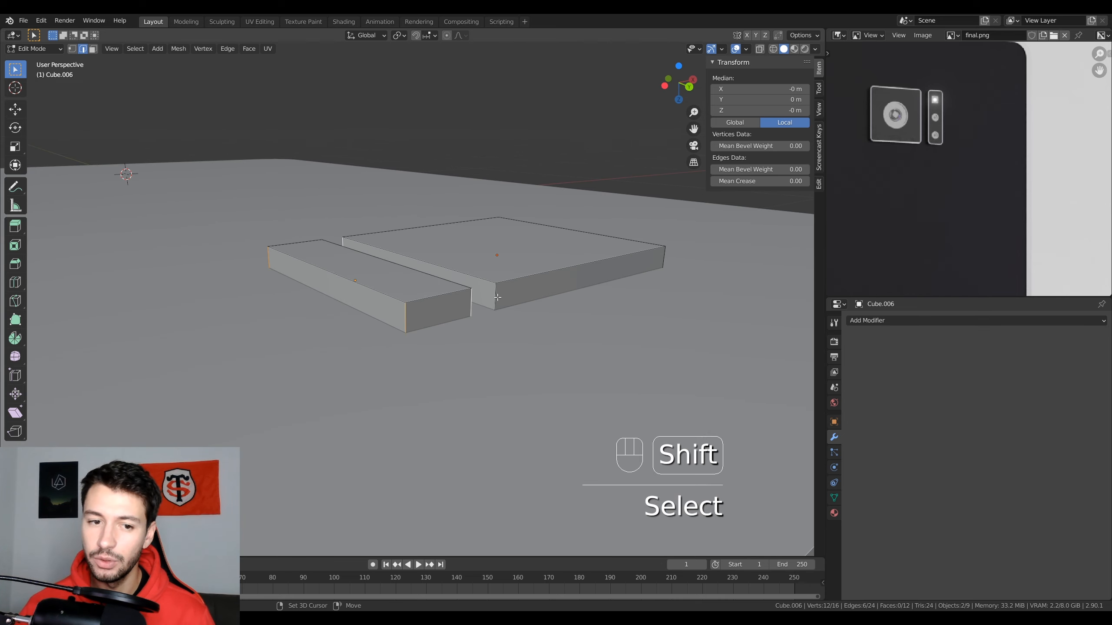
Round the vertical corner edges of both the square block and the narrow block with a multi-segment bevel
{"action": "middle_click_drag", "start_coordinate": [661, 259], "coordinate": [684, 317]}
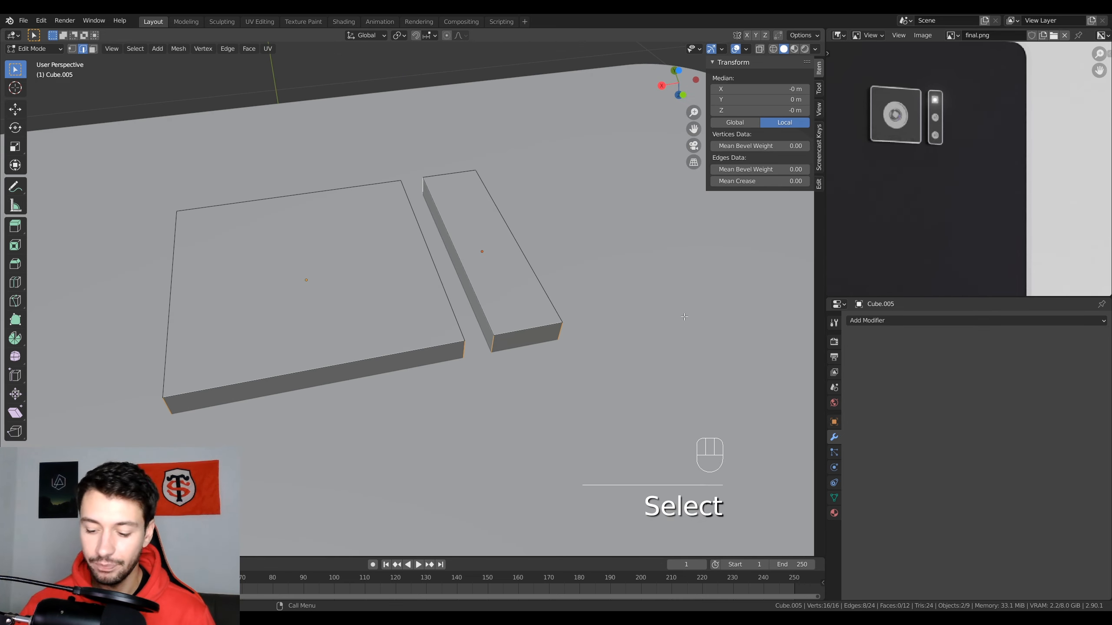
{"action": "middle_click_drag", "start_coordinate": [526, 356], "coordinate": [569, 381]}
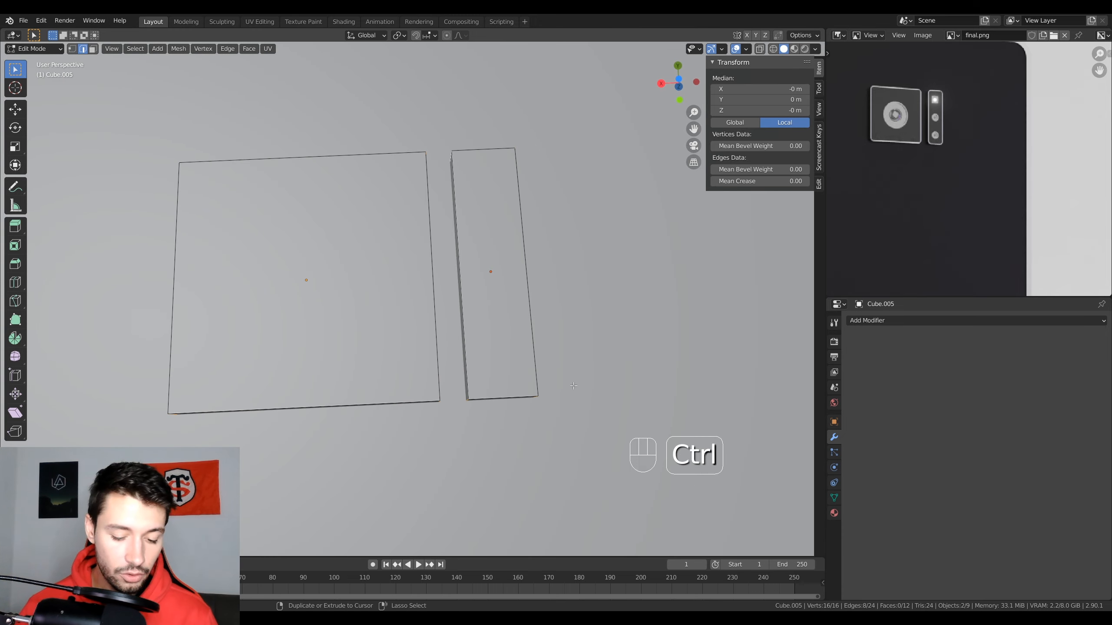
{"action": "key", "text": "ctrl+b"}
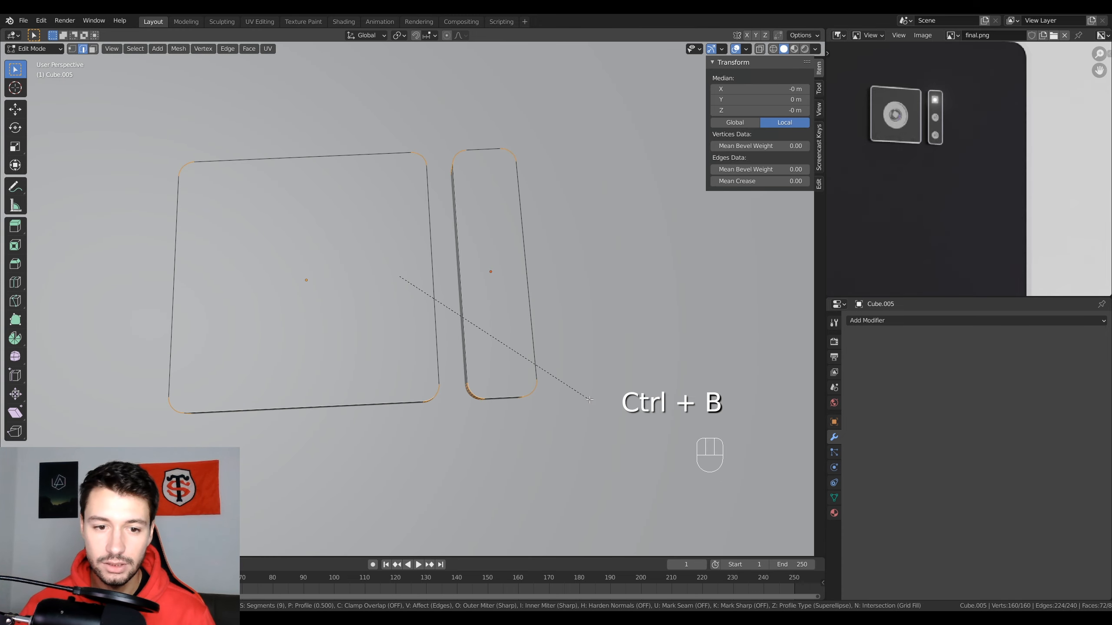
{"action": "scroll", "coordinate": [590, 400], "scroll_direction": "up", "scroll_amount": 3}
{"action": "left_click", "coordinate": [591, 400]}
{"action": "middle_click_drag", "start_coordinate": [590, 400], "coordinate": [166, 95]}
Inset the large upper faces of the square and narrow blocks by about 0.007 m
{"action": "left_click", "coordinate": [93, 49]}
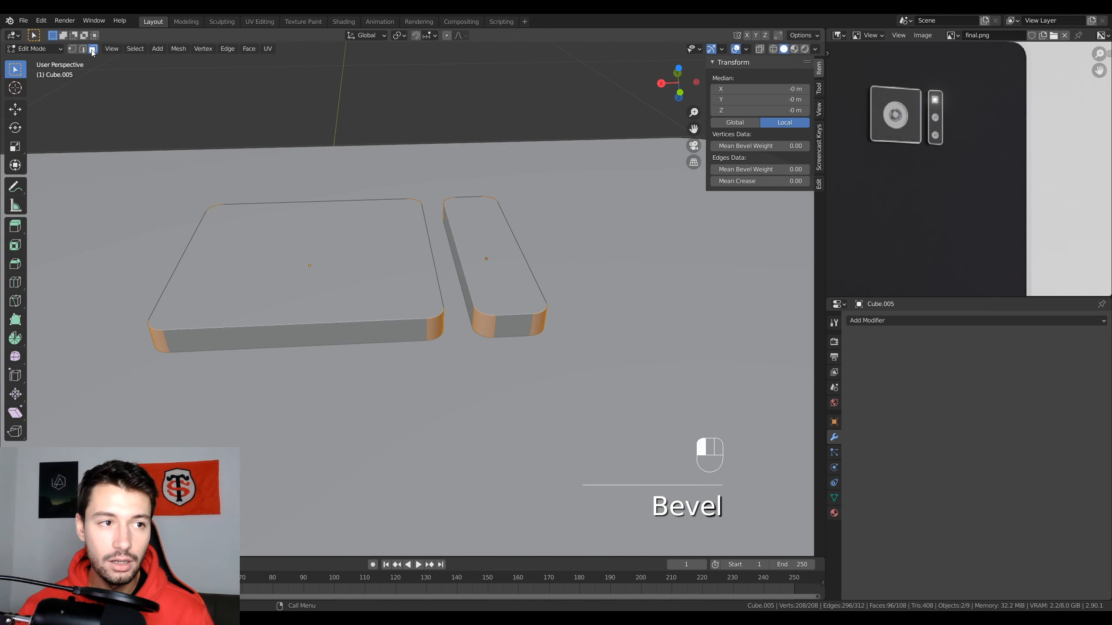
{"action": "left_click", "coordinate": [307, 264]}
{"action": "left_click", "coordinate": [486, 258], "text": "shift"}
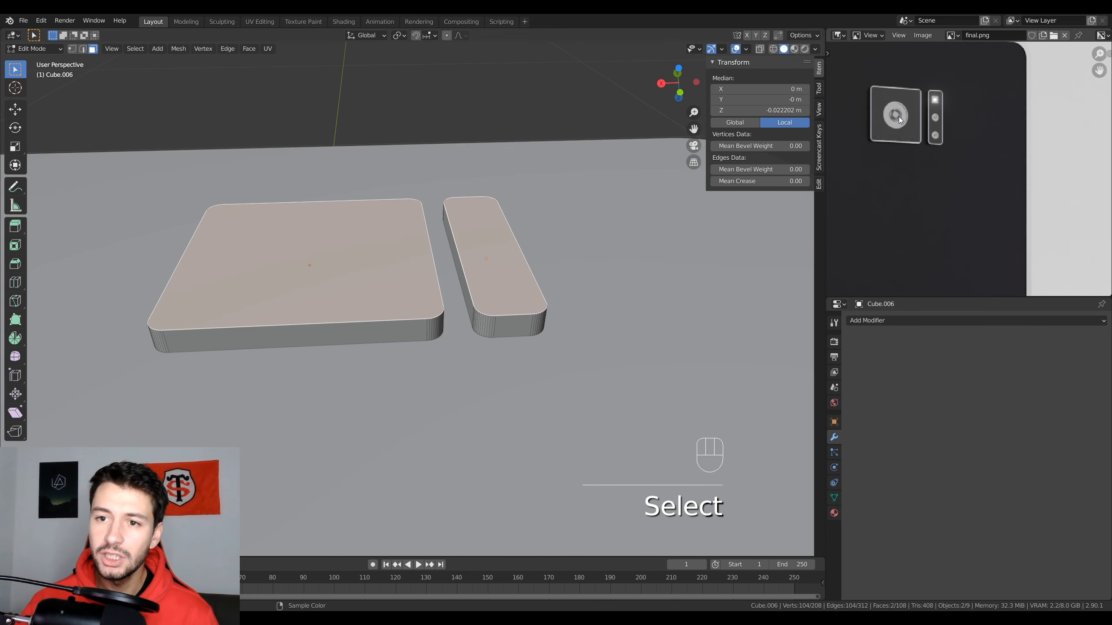
{"action": "middle_click_drag", "start_coordinate": [630, 359], "coordinate": [634, 383]}
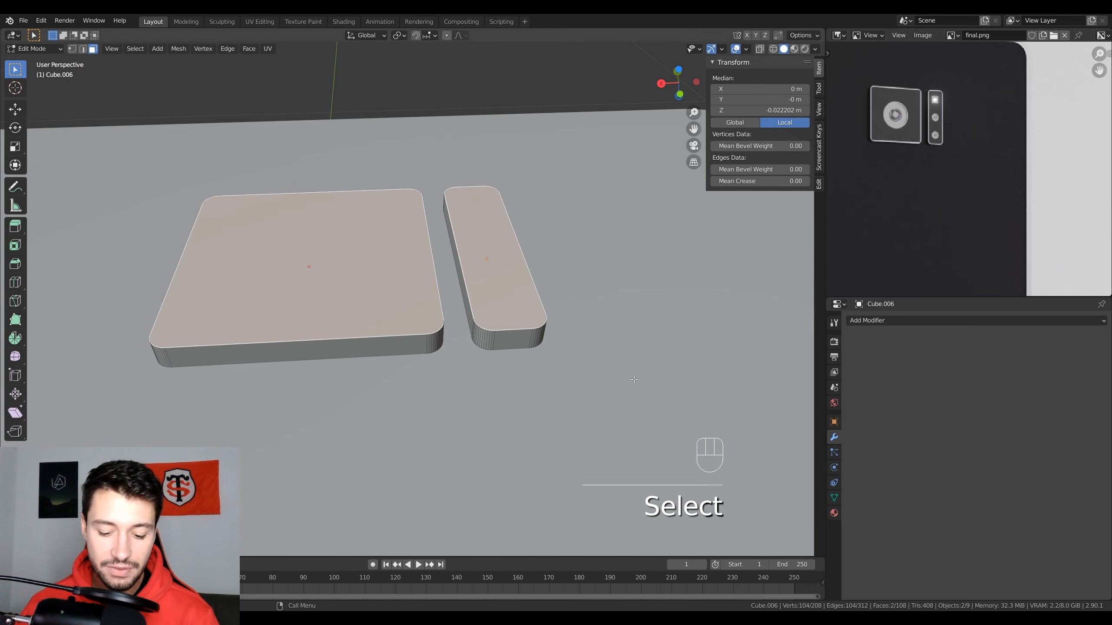
{"action": "key", "text": "i"}
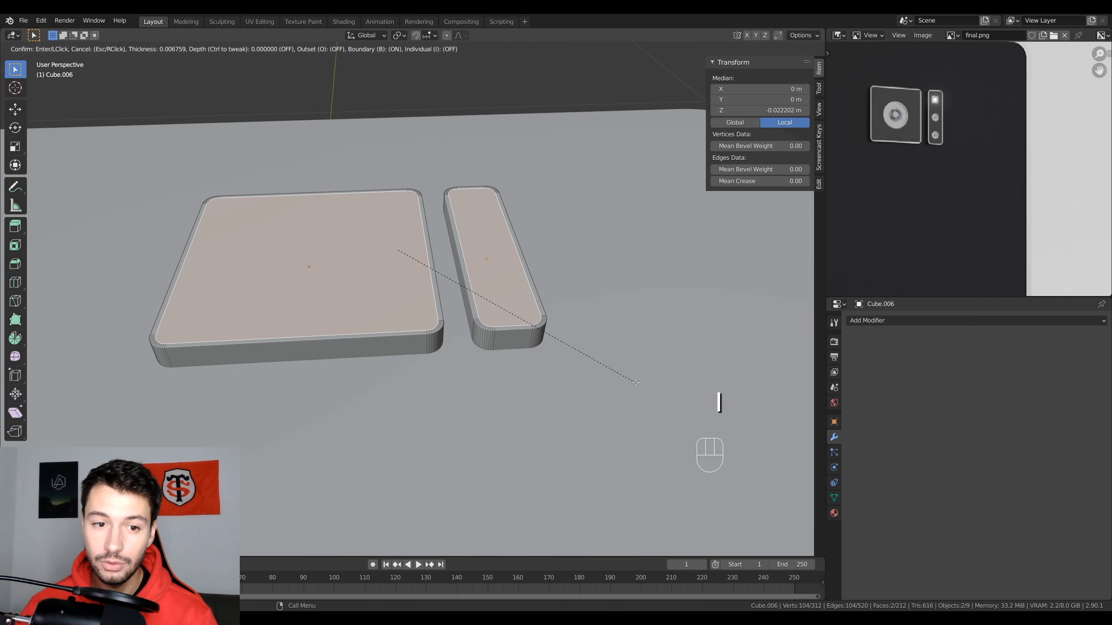
{"action": "left_click", "coordinate": [634, 383]}
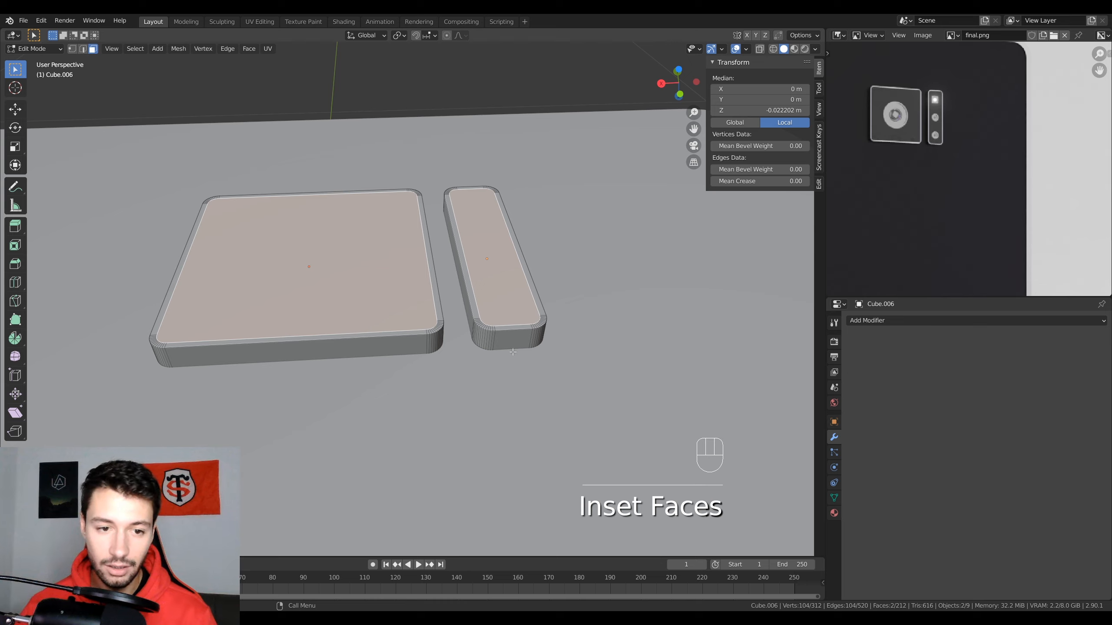
Extrude the inset faces of both blocks inward by about 0.01 m to form recesses with raised rims
{"action": "key", "text": "e"}
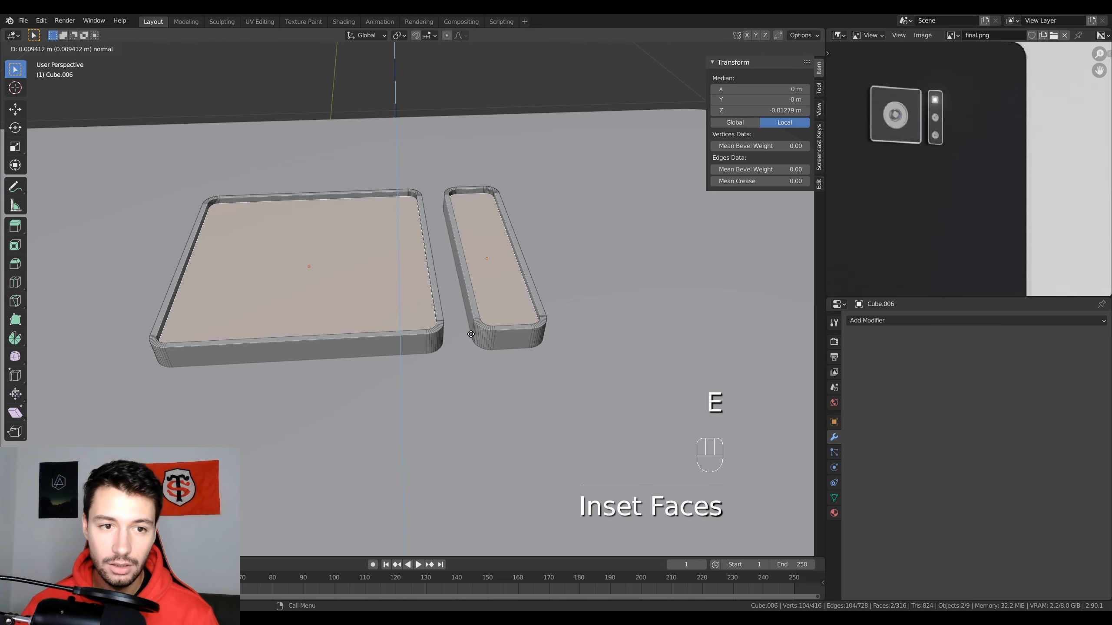
{"action": "left_click", "coordinate": [470, 334]}
{"action": "middle_click_drag", "start_coordinate": [471, 334], "coordinate": [123, 168]}
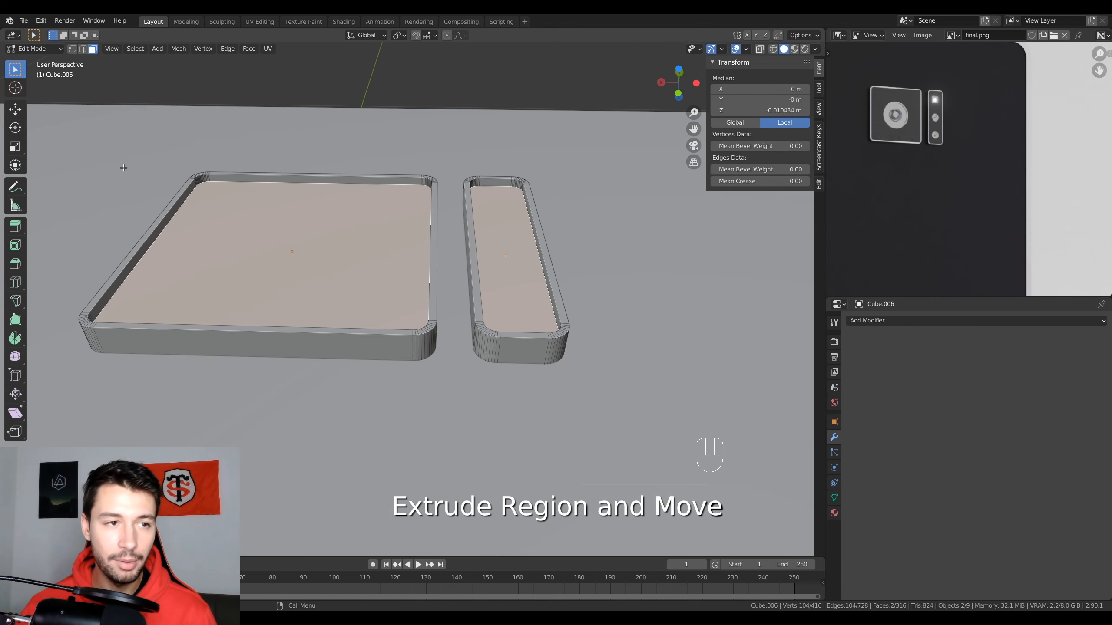
Bevel the inner and outer edge loops along the top of both rims into smooth rounded lips
{"action": "left_click", "coordinate": [83, 50]}
{"action": "left_click", "coordinate": [159, 245], "text": "alt"}
{"action": "left_click", "coordinate": [139, 242], "text": "alt"}
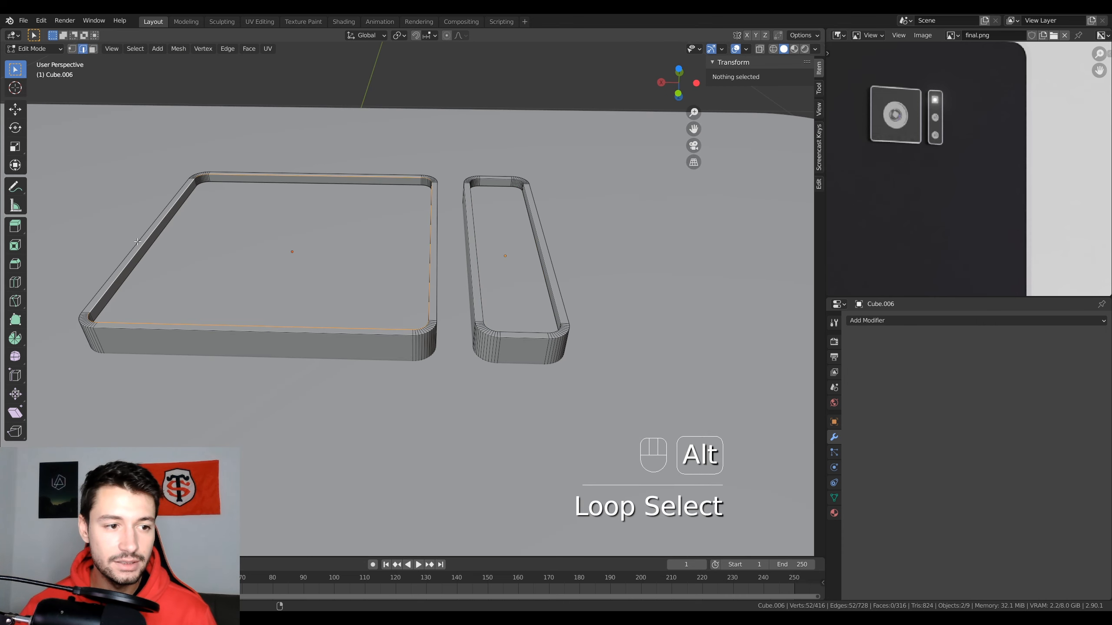
{"action": "left_click", "coordinate": [130, 240], "text": "alt+shift"}
{"action": "left_click", "coordinate": [466, 222], "text": "alt+shift"}
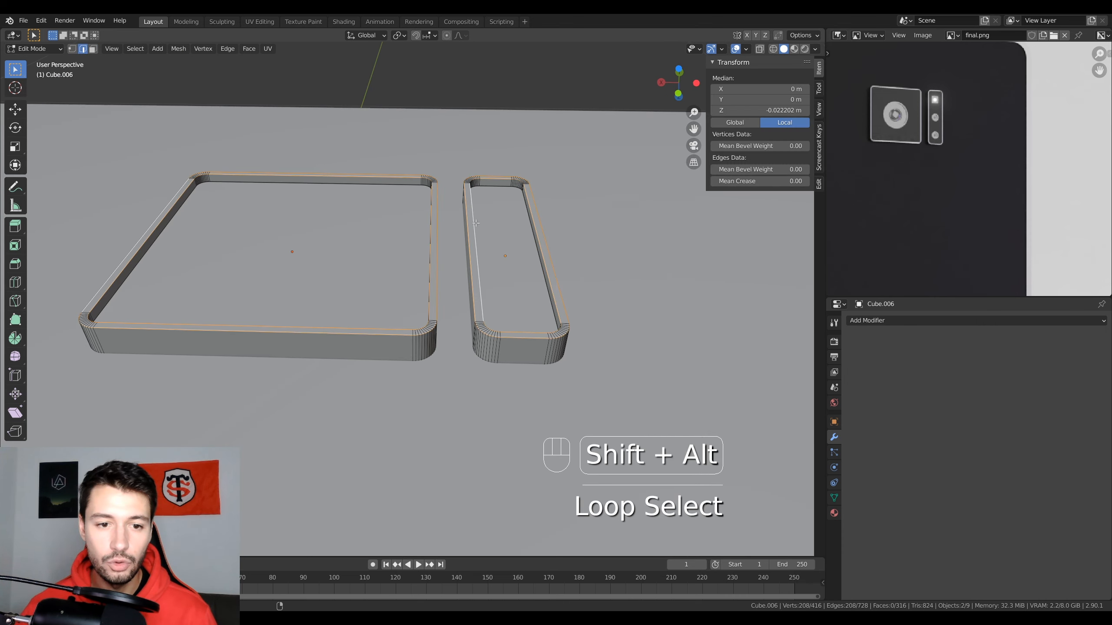
{"action": "scroll", "coordinate": [466, 222], "scroll_direction": "up", "scroll_amount": 2}
{"action": "middle_click_drag", "start_coordinate": [490, 307], "coordinate": [433, 310], "text": "shift"}
{"action": "scroll", "coordinate": [434, 311], "scroll_direction": "up", "scroll_amount": 2}
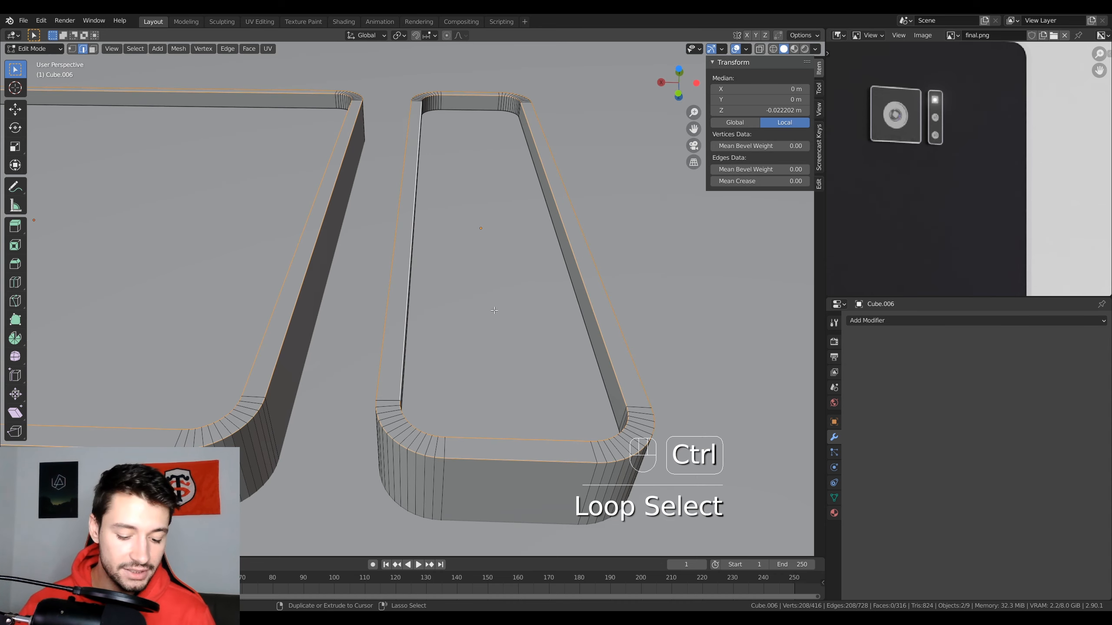
{"action": "key", "text": "ctrl+b"}
{"action": "left_click", "coordinate": [507, 304]}
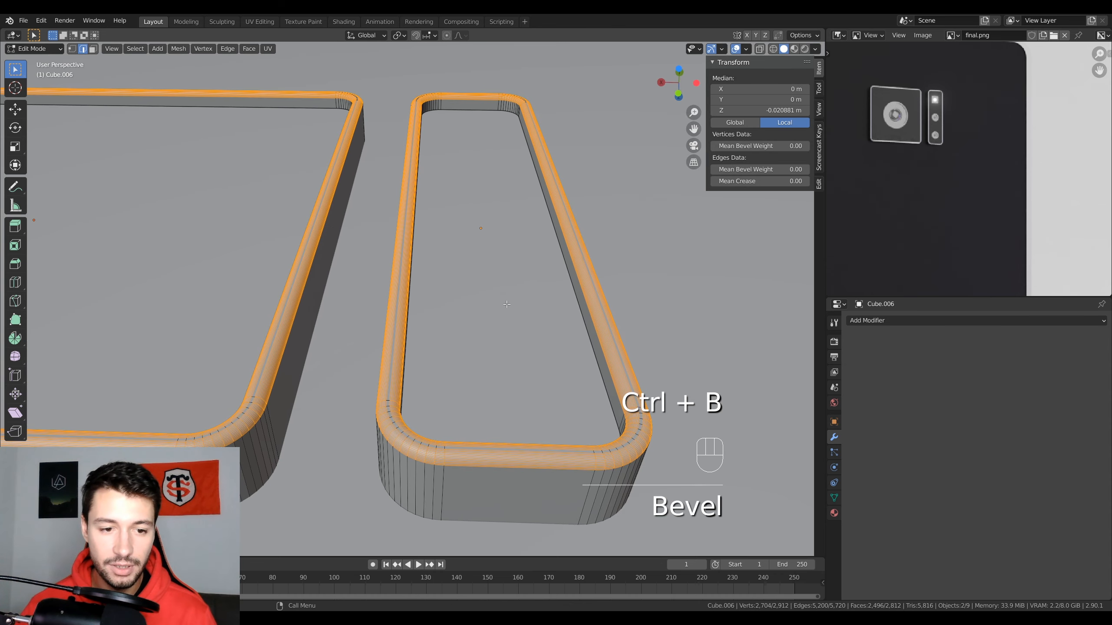
Return to Object Mode and apply Shade Smooth to both recessed blocks
{"action": "key", "text": "Tab"}
{"action": "right_click", "coordinate": [397, 324]}
{"action": "left_click", "coordinate": [398, 323]}
Add an Edge Split modifier with a 30° edge angle to the square block
{"action": "scroll", "coordinate": [391, 271], "scroll_direction": "down", "scroll_amount": 3}
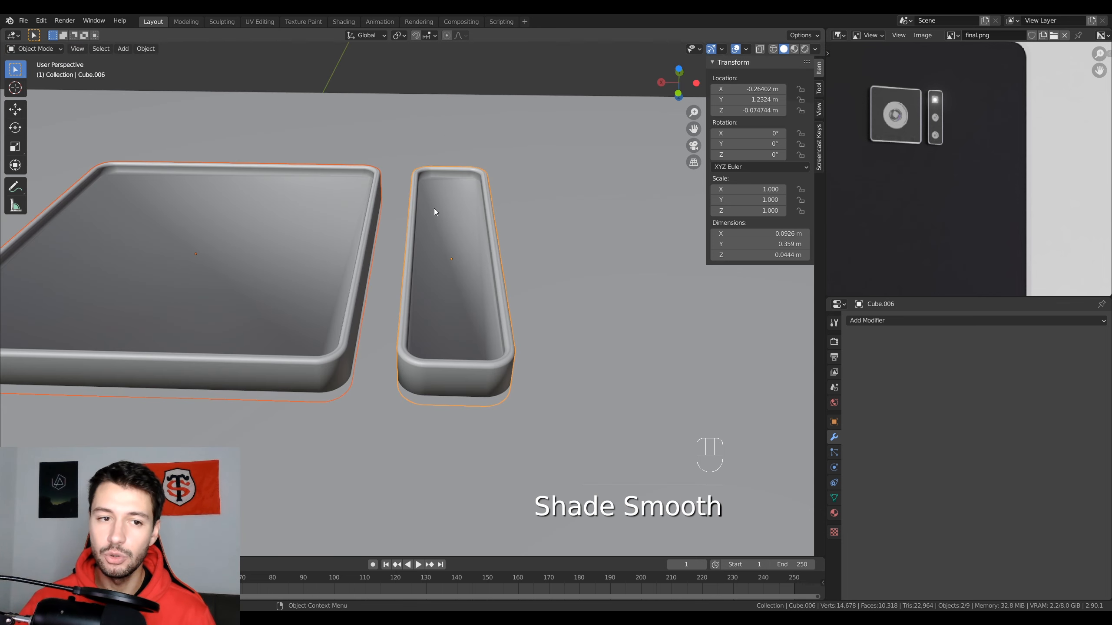
{"action": "left_click", "coordinate": [359, 215]}
{"action": "left_click", "coordinate": [873, 322]}
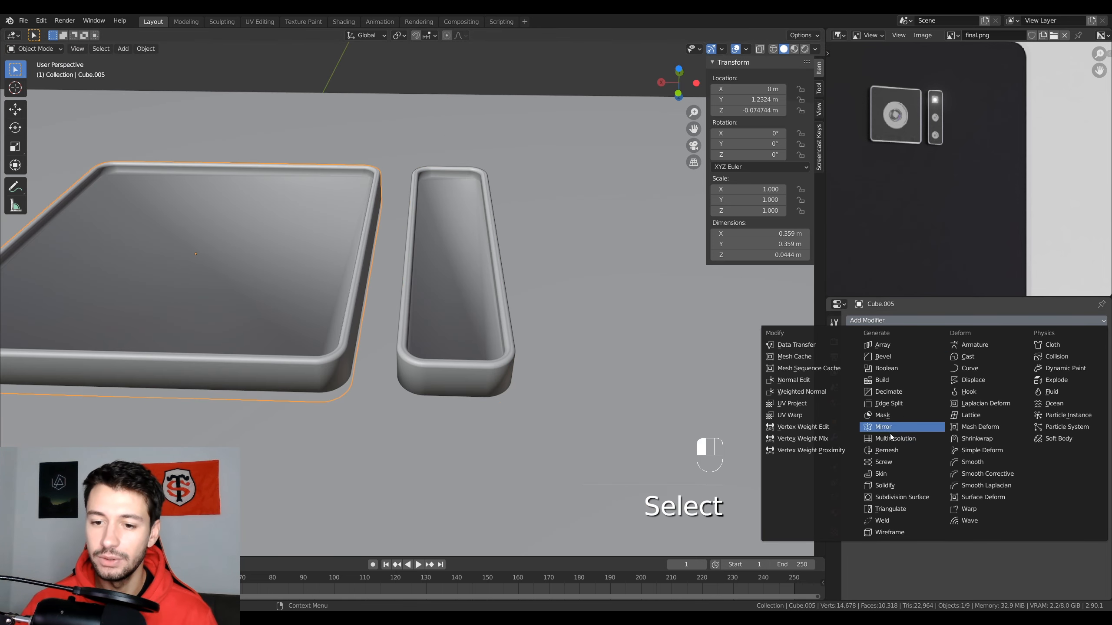
{"action": "left_click", "coordinate": [889, 404]}
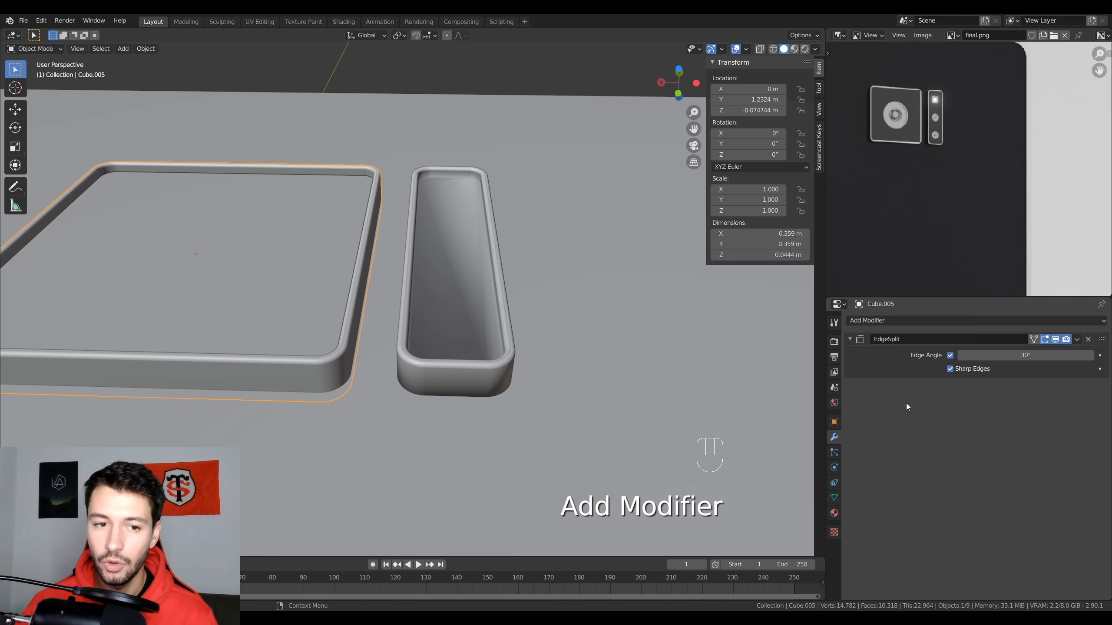
Link the square block's modifiers to the narrow block so that it gets the same Edge Split
{"action": "left_click", "coordinate": [491, 311]}
{"action": "left_click", "coordinate": [324, 289], "text": "shift"}
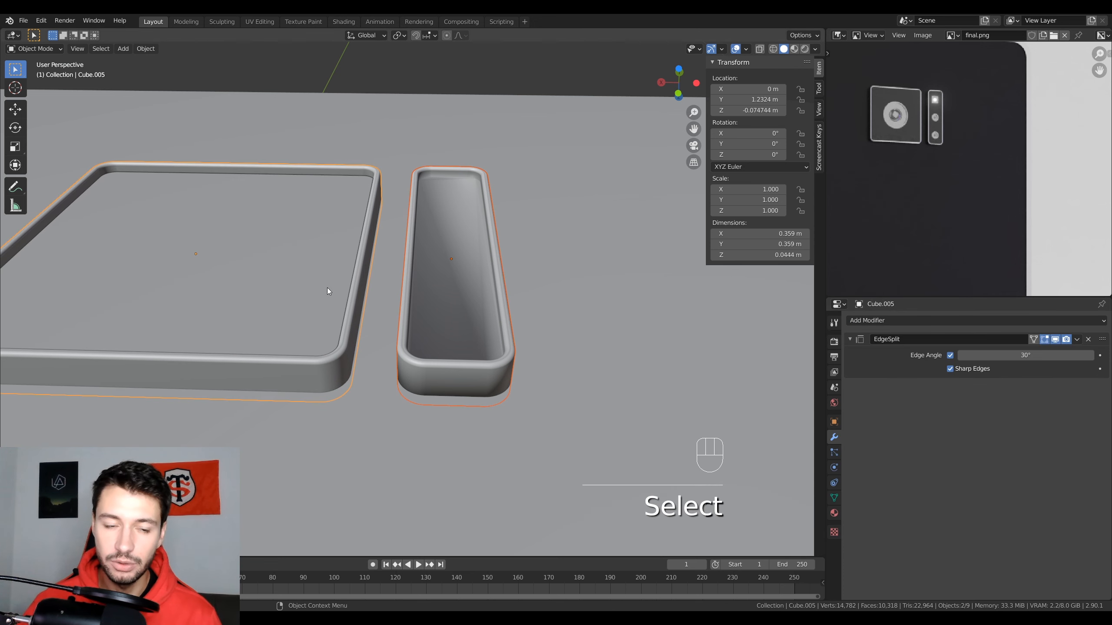
{"action": "key", "text": "ctrl+l"}
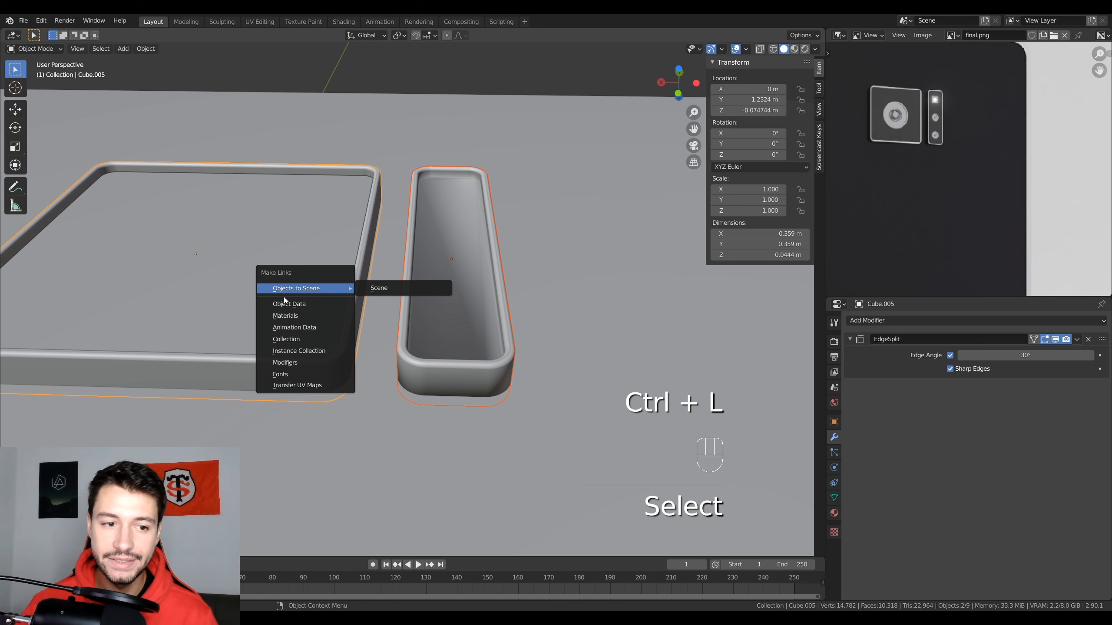
{"action": "left_click", "coordinate": [296, 363]}
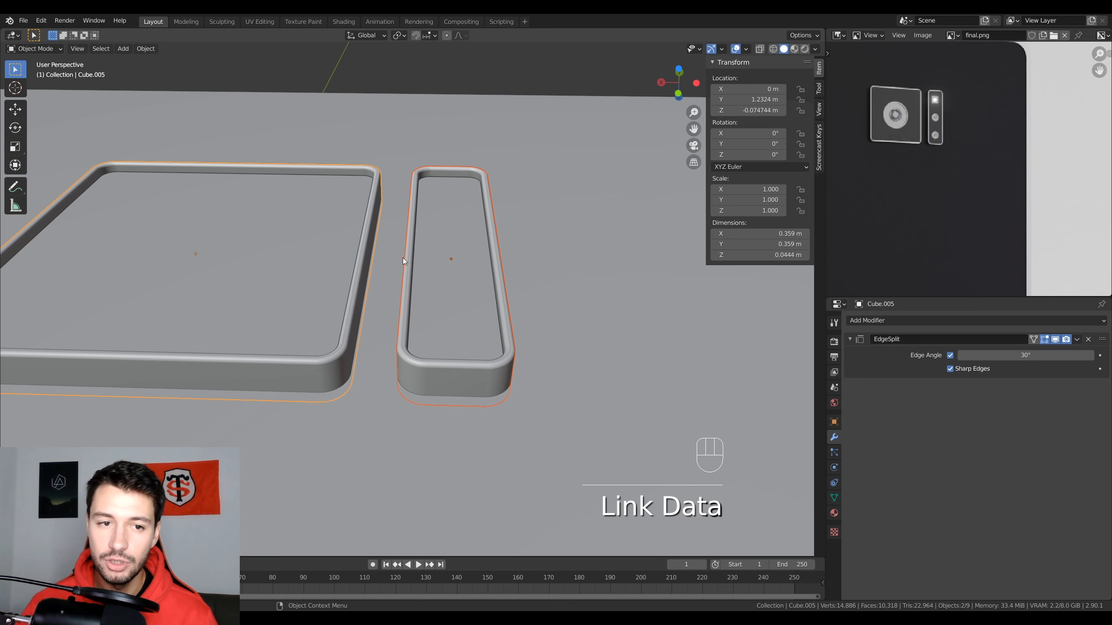
{"action": "left_click", "coordinate": [457, 251]}
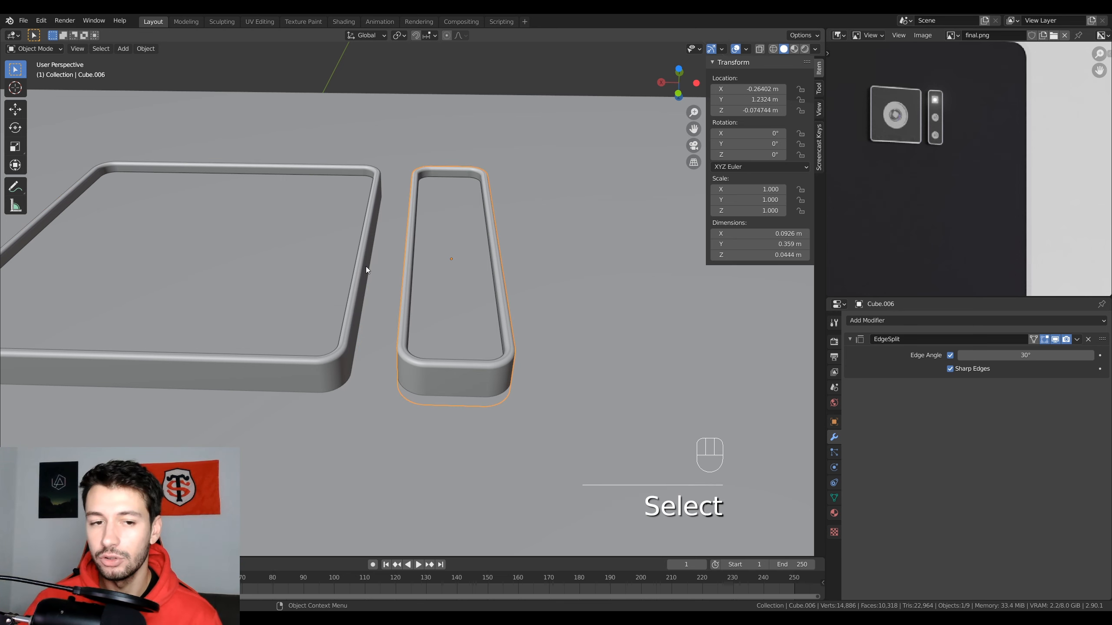
Enlarge the camera area in the reference image and snap the 3D cursor to the center of the square block
{"action": "middle_click_drag", "start_coordinate": [366, 268], "coordinate": [438, 307]}
{"action": "scroll", "coordinate": [387, 259], "scroll_direction": "down", "scroll_amount": 2}
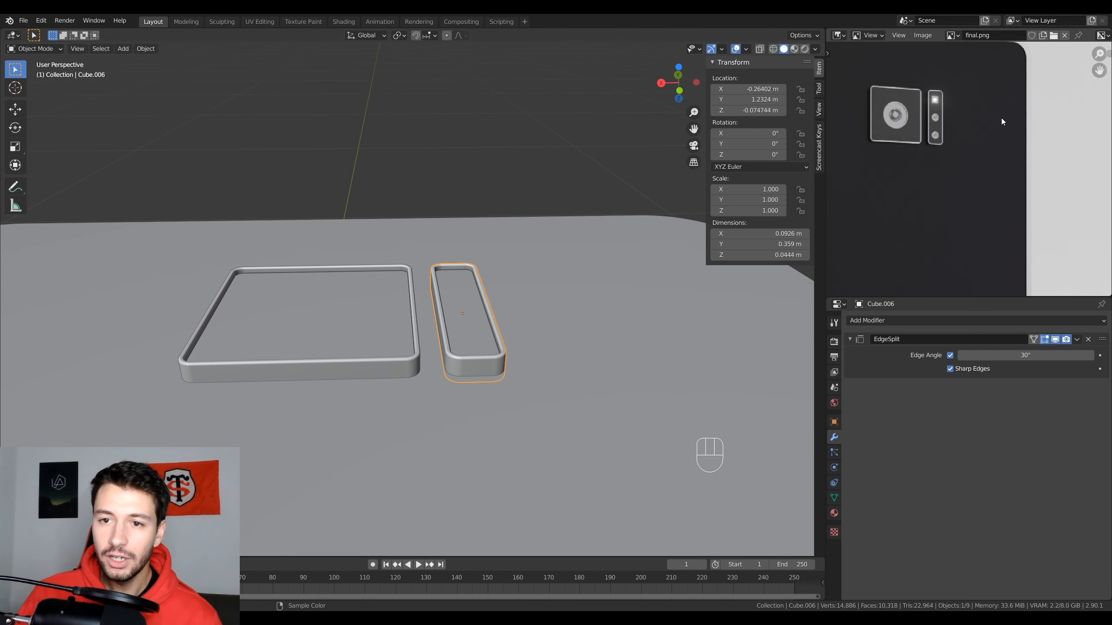
{"action": "scroll", "coordinate": [998, 122], "scroll_direction": "up", "scroll_amount": 2}
{"action": "middle_click_drag", "start_coordinate": [870, 90], "coordinate": [926, 117]}
{"action": "scroll", "coordinate": [424, 300], "scroll_direction": "down", "scroll_amount": 2}
{"action": "middle_click_drag", "start_coordinate": [424, 300], "coordinate": [343, 313]}
{"action": "left_click", "coordinate": [343, 315]}
{"action": "key", "text": "shift+s"}
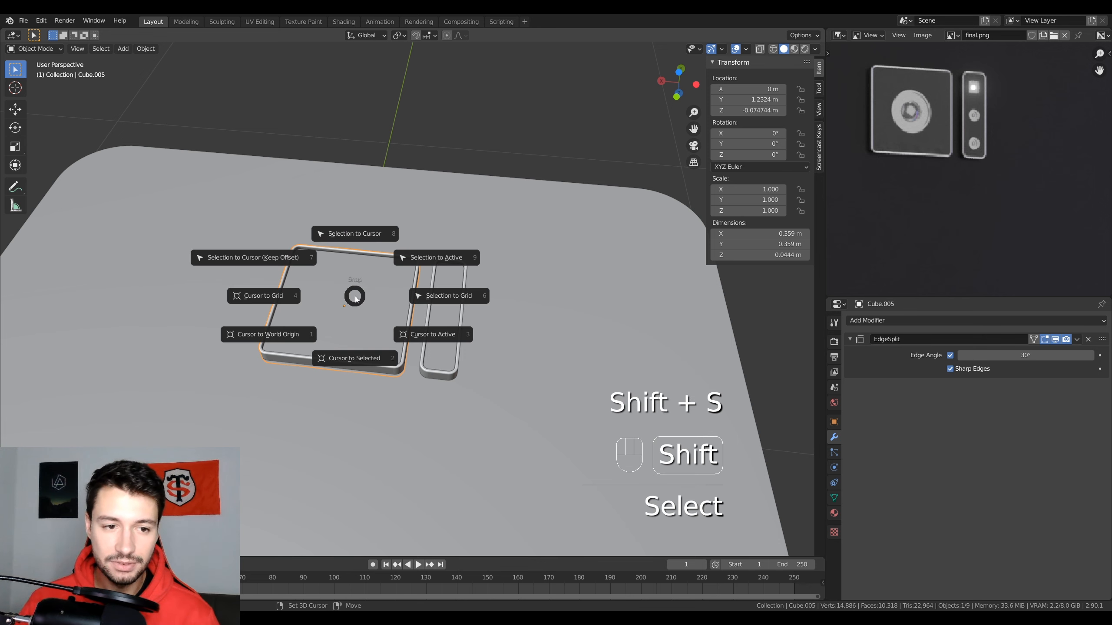
{"action": "left_click", "coordinate": [359, 358]}
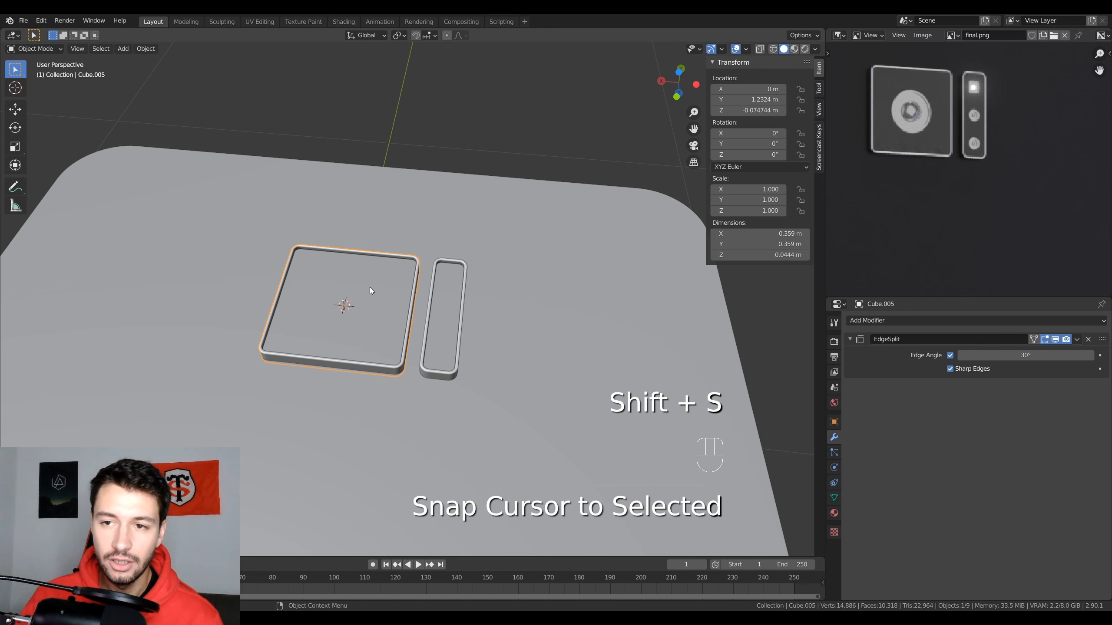
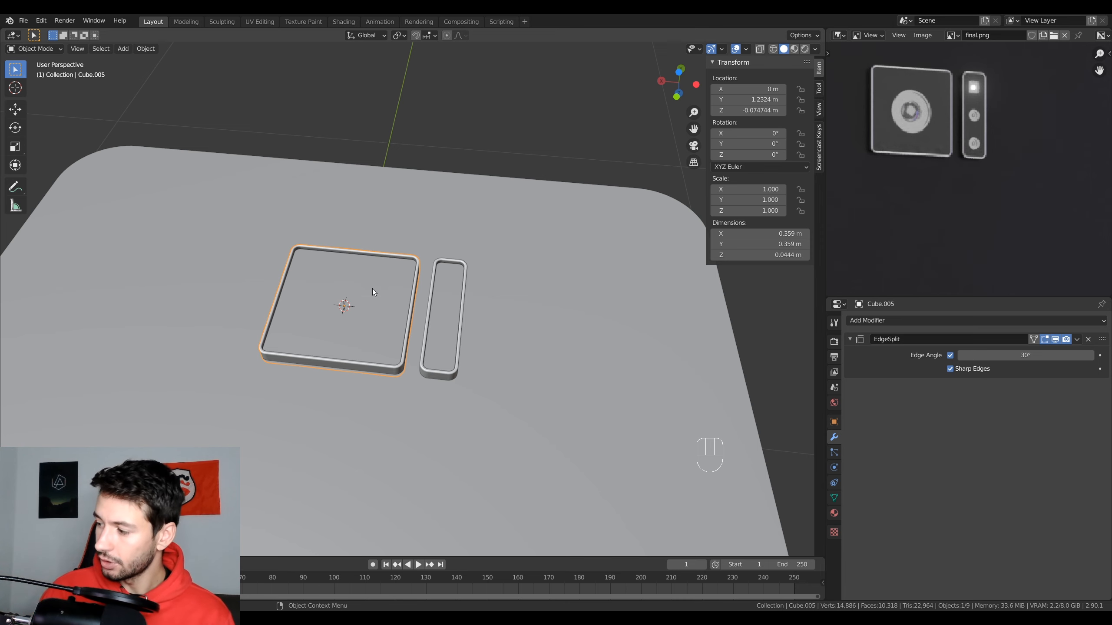
In the bottom orthographic view, add a cylinder at the 3D cursor and scale it down to about 0.196 m in diameter
{"action": "key", "text": "KP_7"}
{"action": "key", "text": "ctrl+KP_7"}
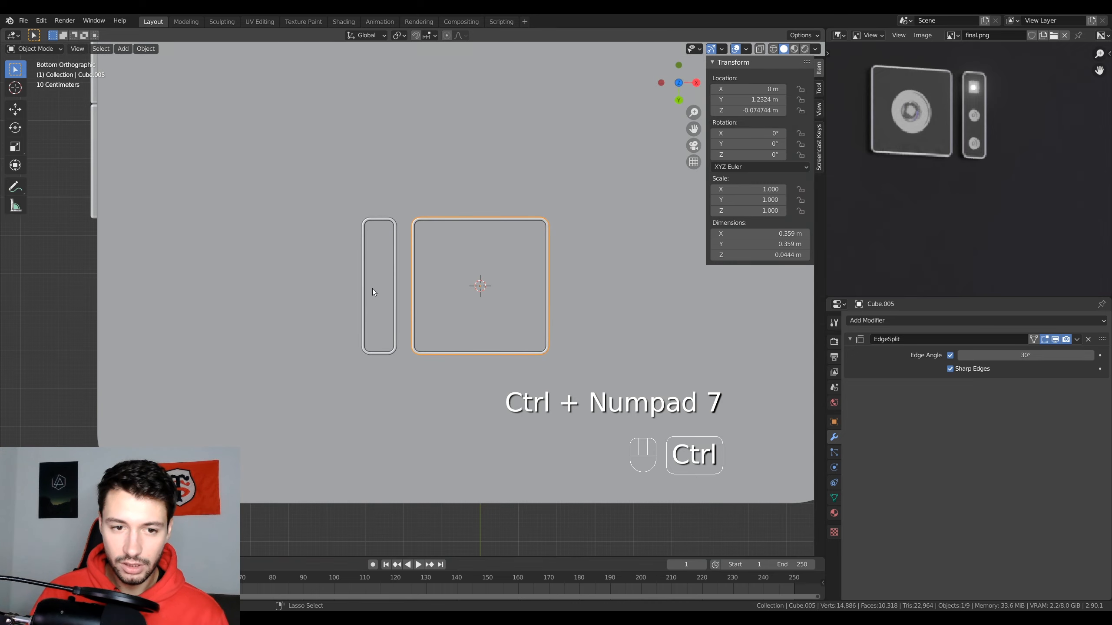
{"action": "scroll", "coordinate": [554, 257], "scroll_direction": "up", "scroll_amount": 1}
{"action": "middle_click_drag", "start_coordinate": [568, 278], "coordinate": [504, 270], "text": "shift"}
{"action": "key", "text": "shift+a"}
{"action": "mouse_move", "coordinate": [504, 270]}
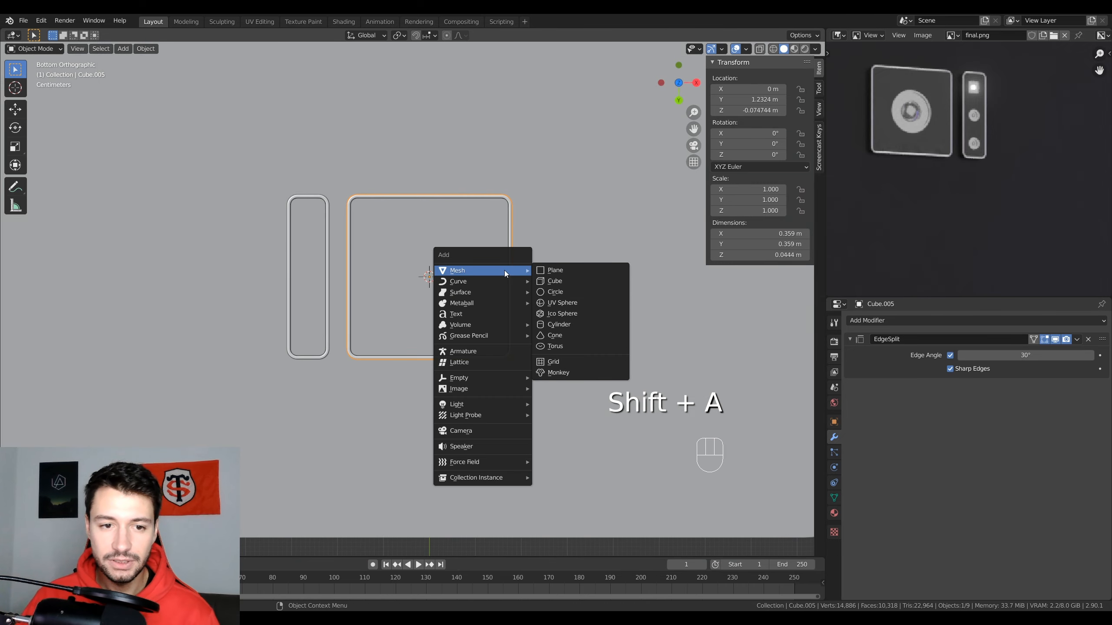
{"action": "left_click", "coordinate": [573, 323]}
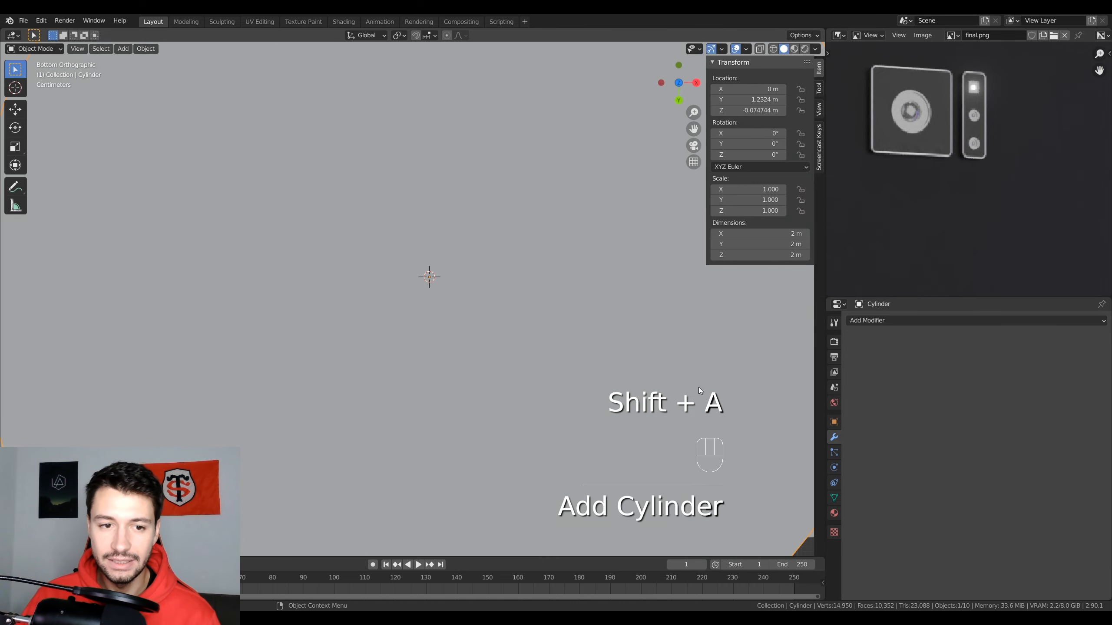
{"action": "key", "text": "s"}
{"action": "key", "text": "s"}
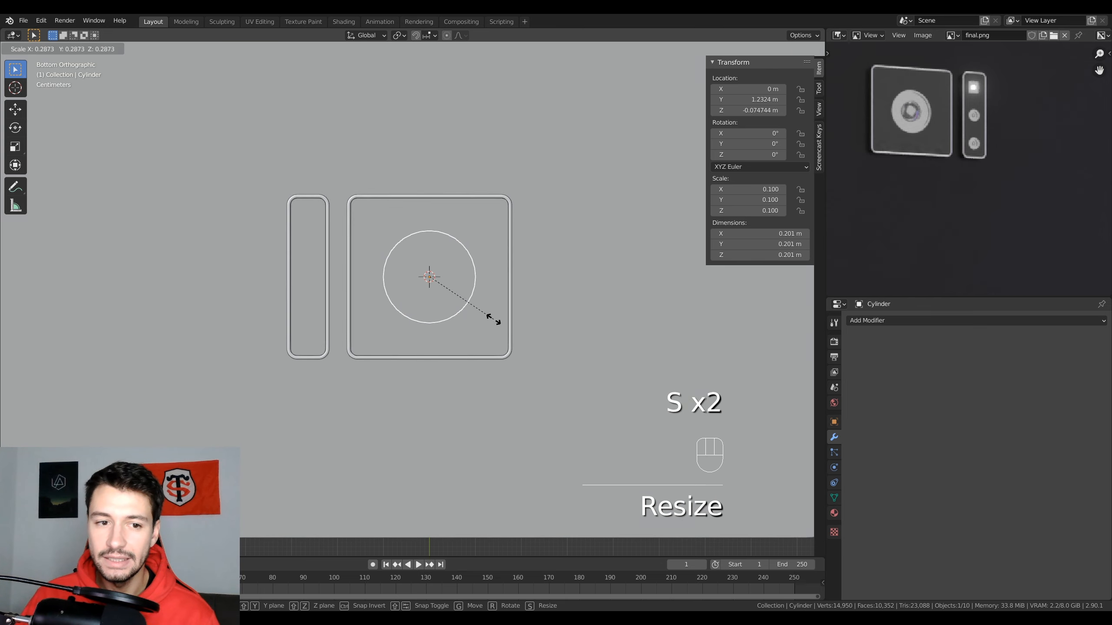
{"action": "left_click", "coordinate": [491, 319]}
Move the cylinder about -0.103 m along Z so that its base just enters the square block's recess
{"action": "middle_click_drag", "start_coordinate": [491, 318], "coordinate": [252, 230]}
{"action": "key", "text": "g"}
{"action": "key", "text": "z"}
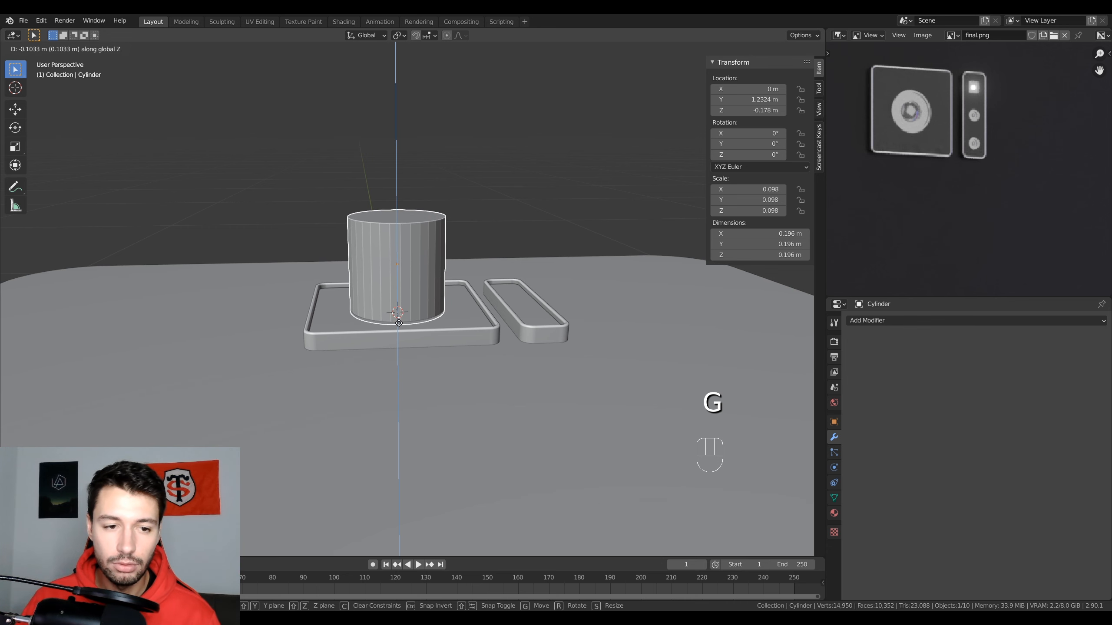
{"action": "left_click", "coordinate": [399, 323]}
Add a Boolean modifier set to Difference to the square block, with Cylinder as its object, and apply it
{"action": "middle_click_drag", "start_coordinate": [421, 319], "coordinate": [445, 351]}
{"action": "scroll", "coordinate": [447, 353], "scroll_direction": "up", "scroll_amount": 2}
{"action": "left_click", "coordinate": [505, 336]}
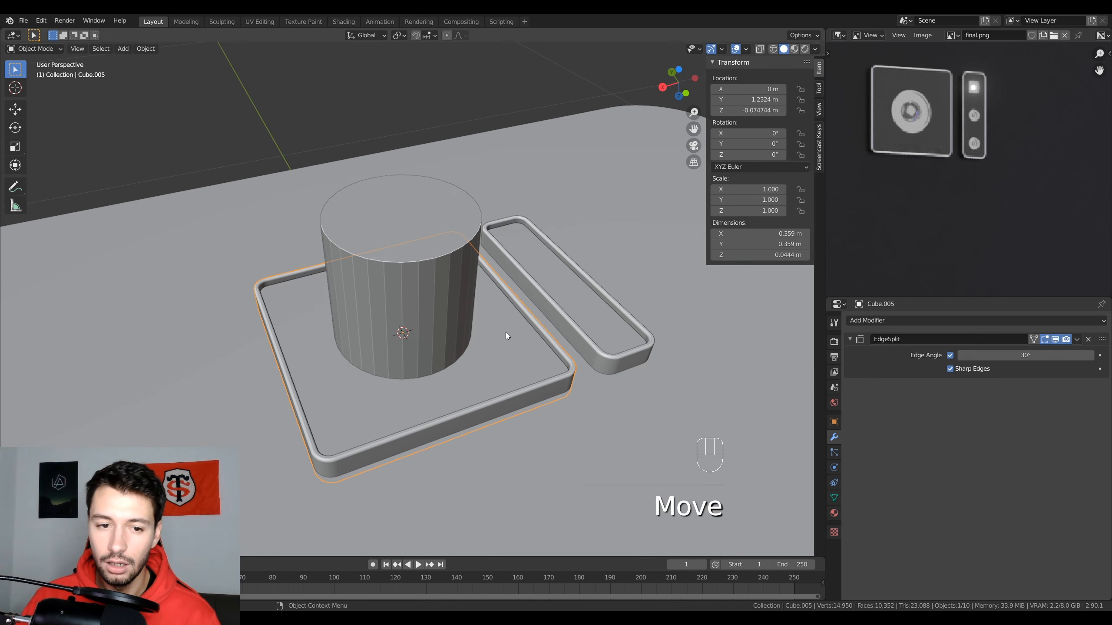
{"action": "left_click", "coordinate": [550, 343]}
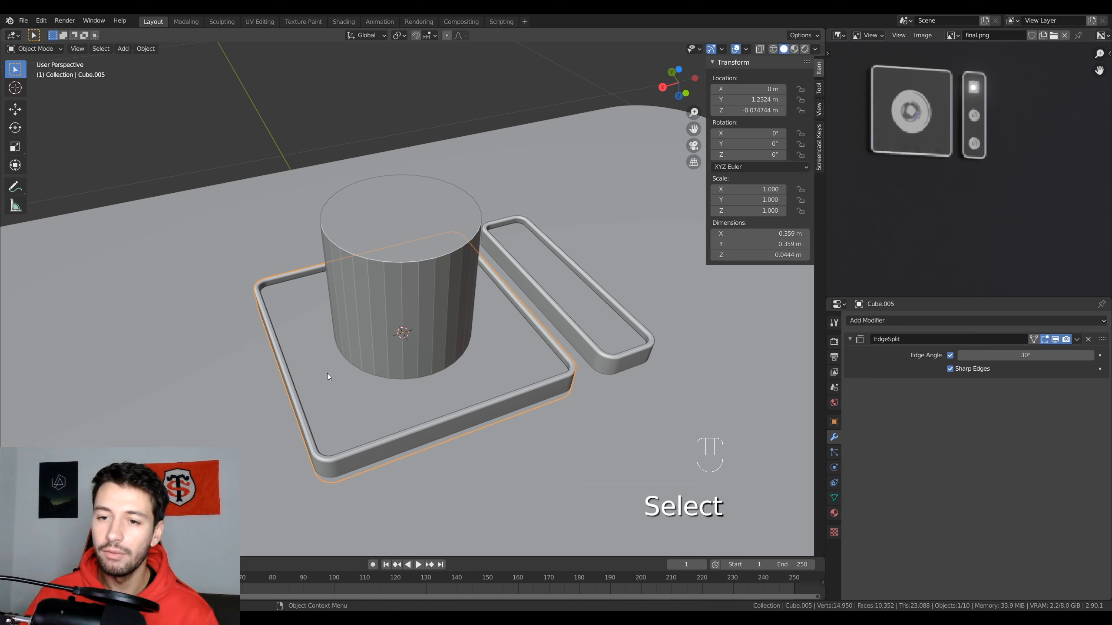
{"action": "left_click", "coordinate": [896, 321]}
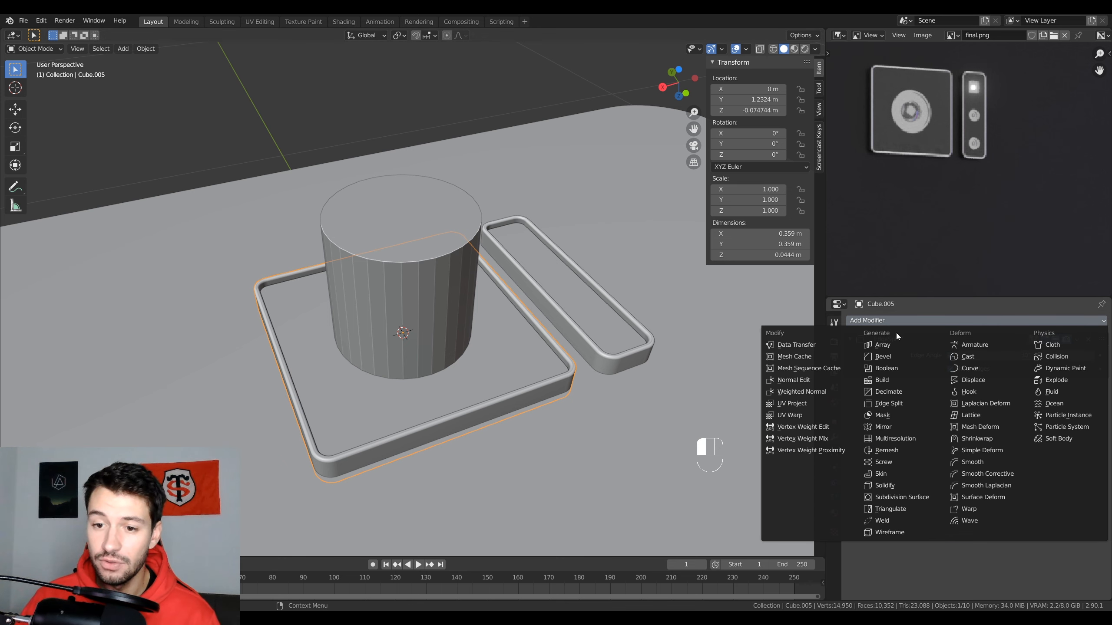
{"action": "left_click", "coordinate": [894, 368]}
{"action": "left_click", "coordinate": [1089, 417]}
{"action": "left_click", "coordinate": [407, 258]}
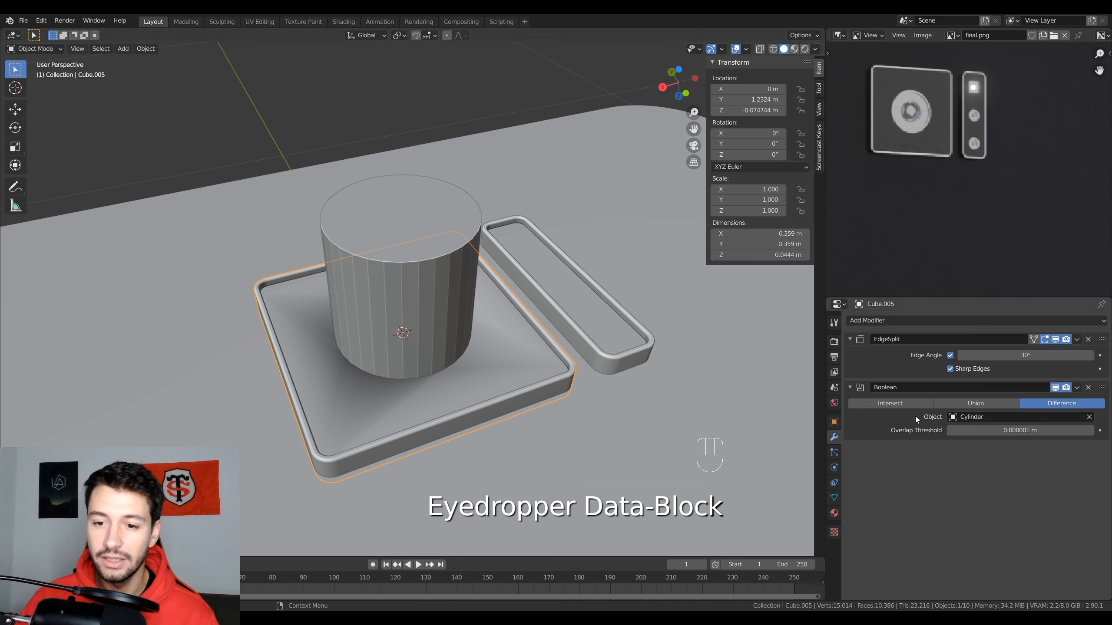
{"action": "key", "text": "ctrl+a"}
Move the cutting cylinder along X clear of the square block and delete it
{"action": "left_click", "coordinate": [421, 283]}
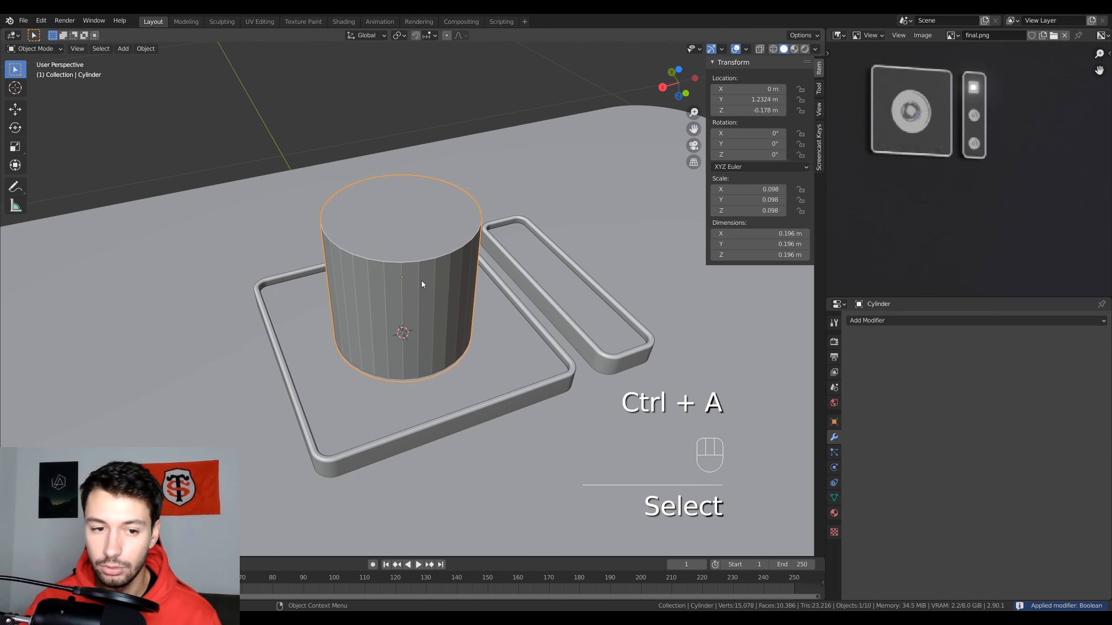
{"action": "key", "text": "g"}
{"action": "key", "text": "x"}
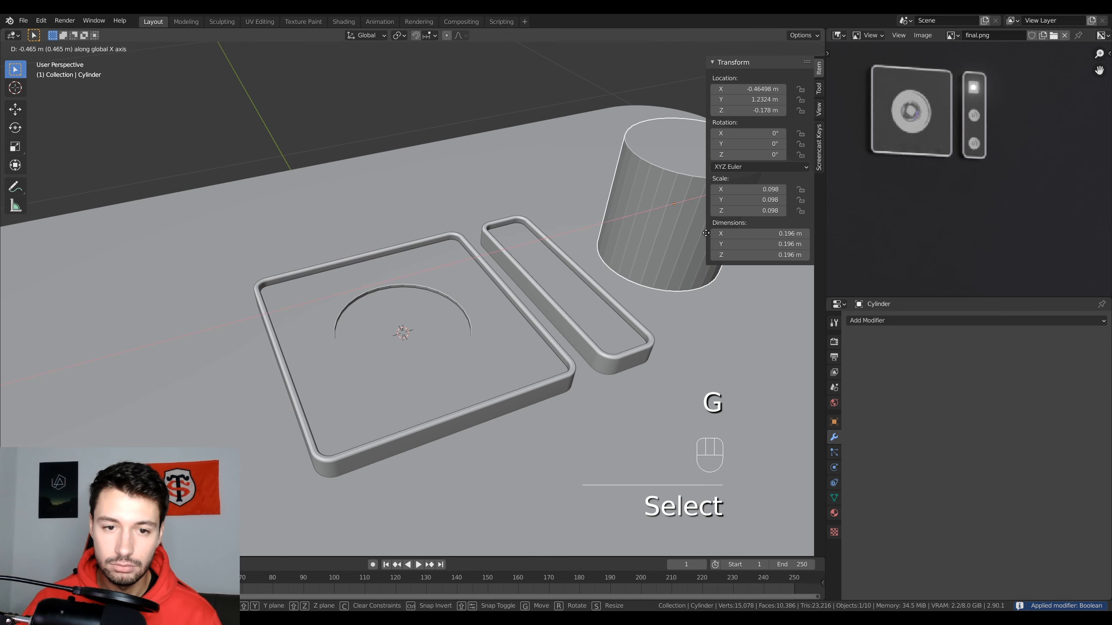
{"action": "left_click", "coordinate": [706, 233]}
{"action": "key", "text": "Delete"}
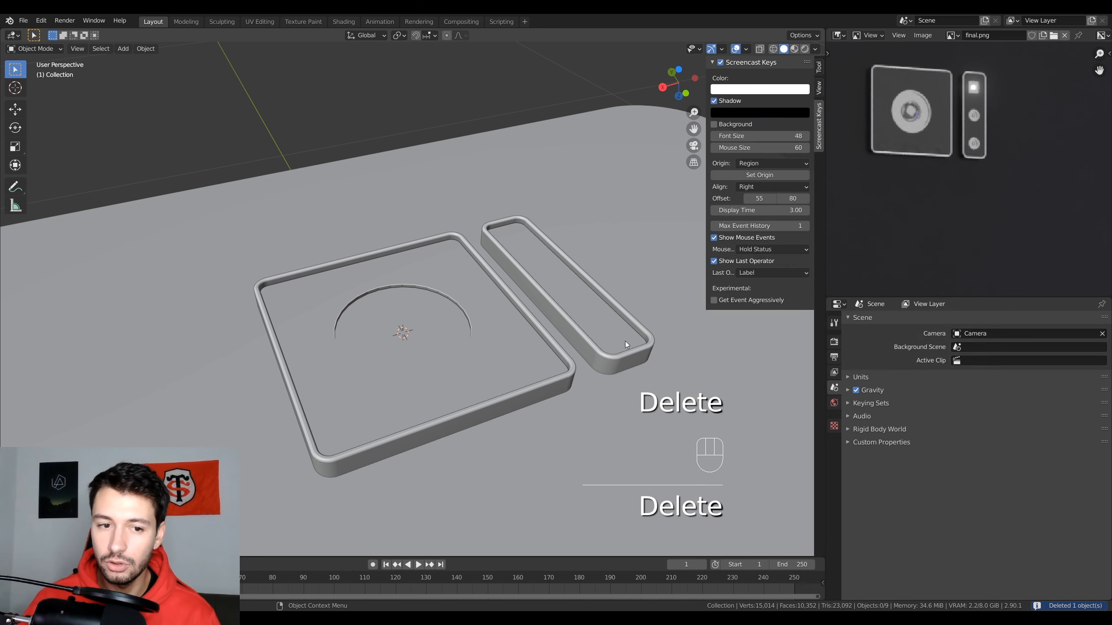
Inset the circular bottom face of the square block's lens cutout slightly to form a thin outer ring
{"action": "middle_click_drag", "start_coordinate": [447, 326], "coordinate": [472, 333]}
{"action": "scroll", "coordinate": [472, 332], "scroll_direction": "up", "scroll_amount": 2}
{"action": "key", "text": "Tab"}
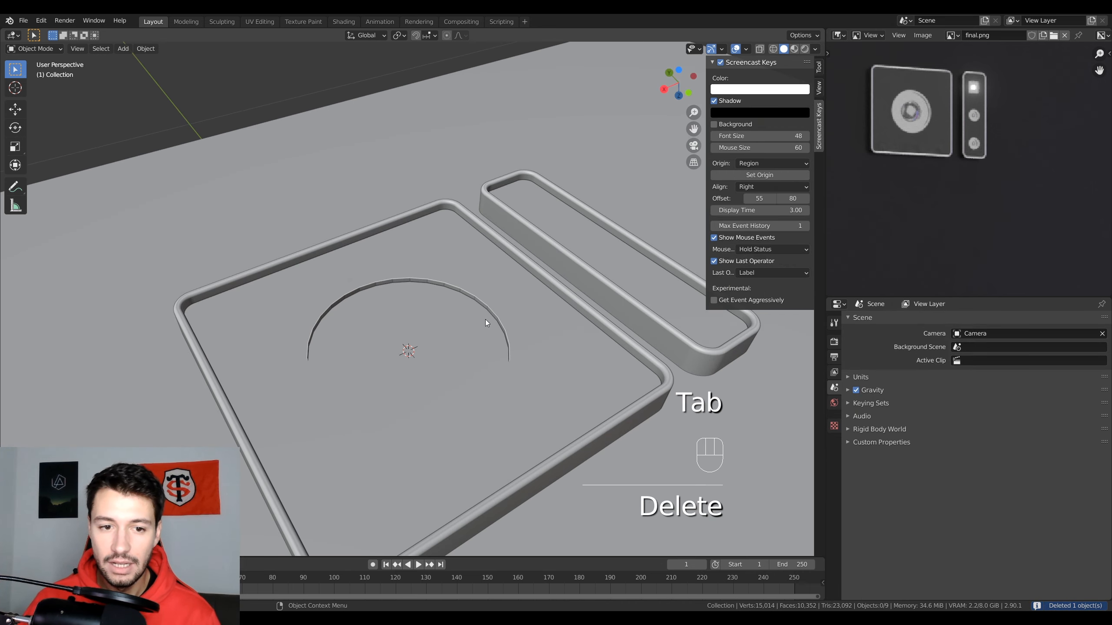
{"action": "left_click", "coordinate": [381, 327]}
{"action": "key", "text": "Tab"}
{"action": "scroll", "coordinate": [392, 346], "scroll_direction": "up", "scroll_amount": 2}
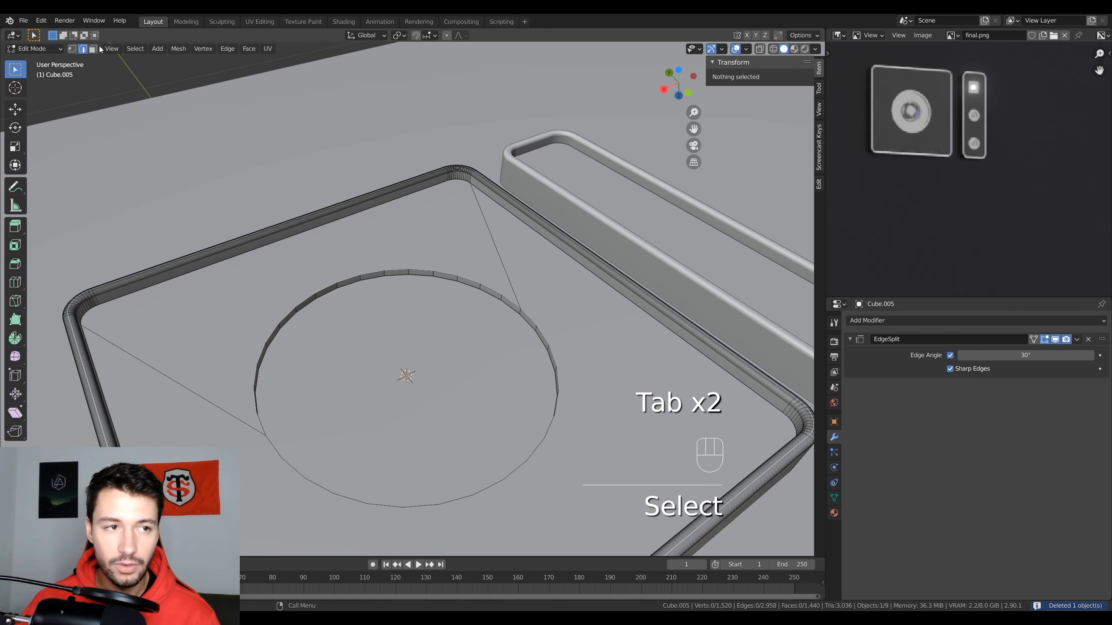
{"action": "left_click", "coordinate": [94, 49]}
{"action": "left_click", "coordinate": [455, 346]}
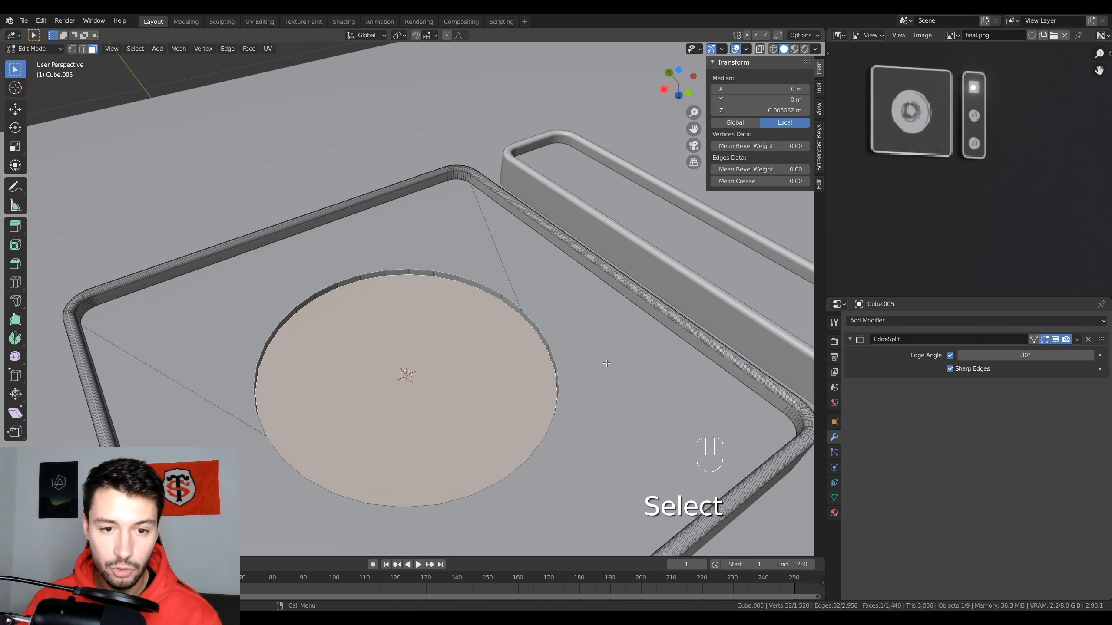
{"action": "key", "text": "i"}
{"action": "left_click", "coordinate": [549, 363]}
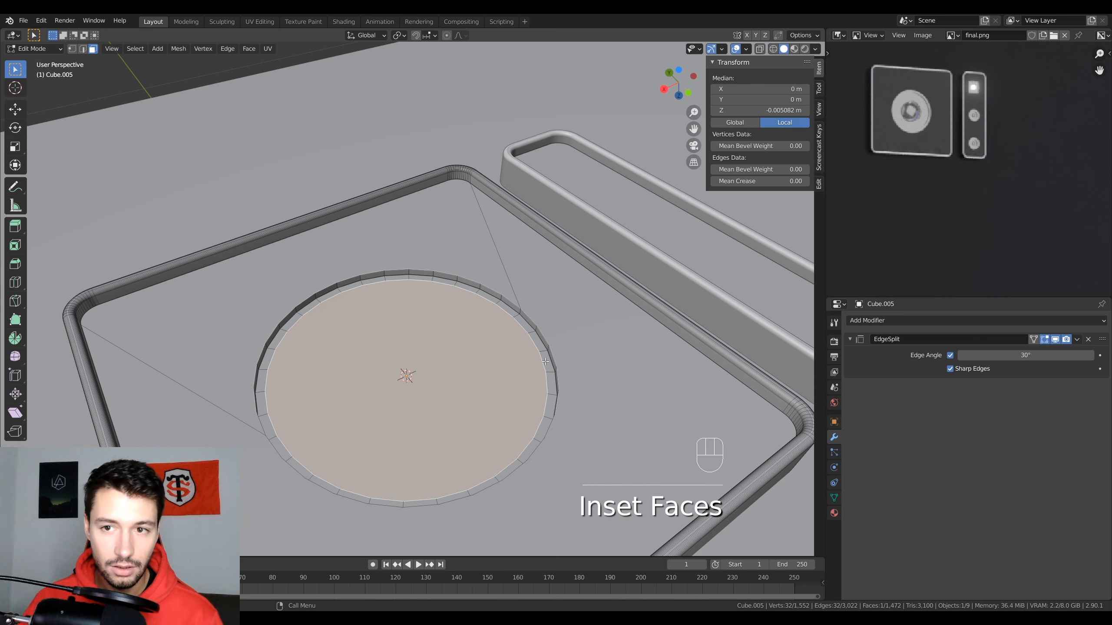
Extrude the inset circular face about 0.0066 m into the block and scale it down slightly for a tapered wall
{"action": "key", "text": "e"}
{"action": "left_click", "coordinate": [544, 363]}
{"action": "key", "text": "s"}
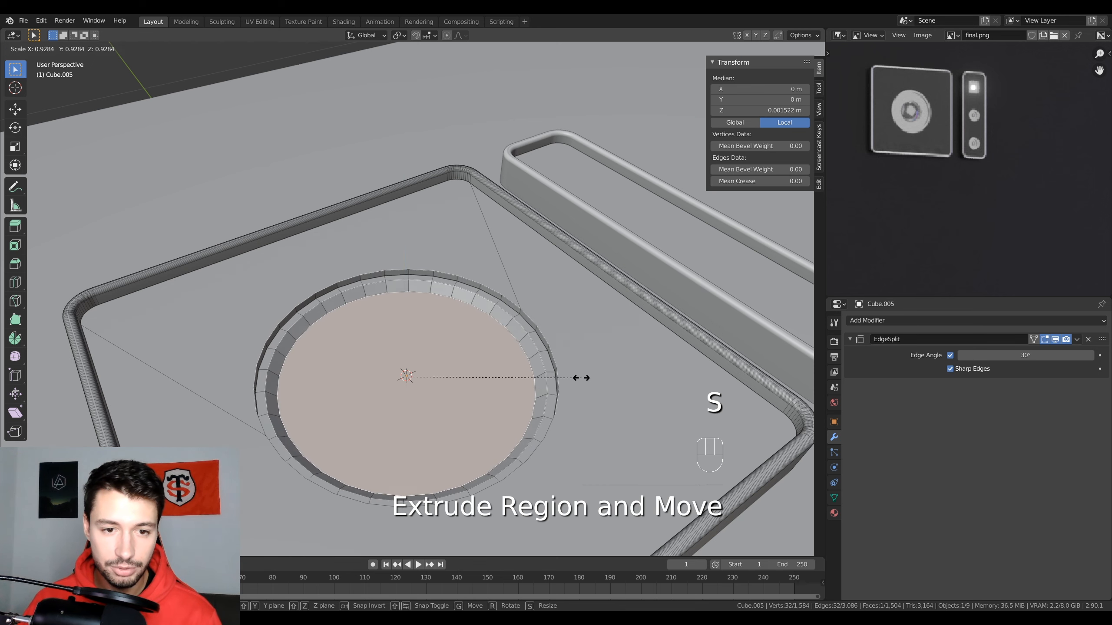
{"action": "left_click", "coordinate": [513, 373]}
{"action": "key", "text": "e"}
{"action": "left_click", "coordinate": [602, 386]}
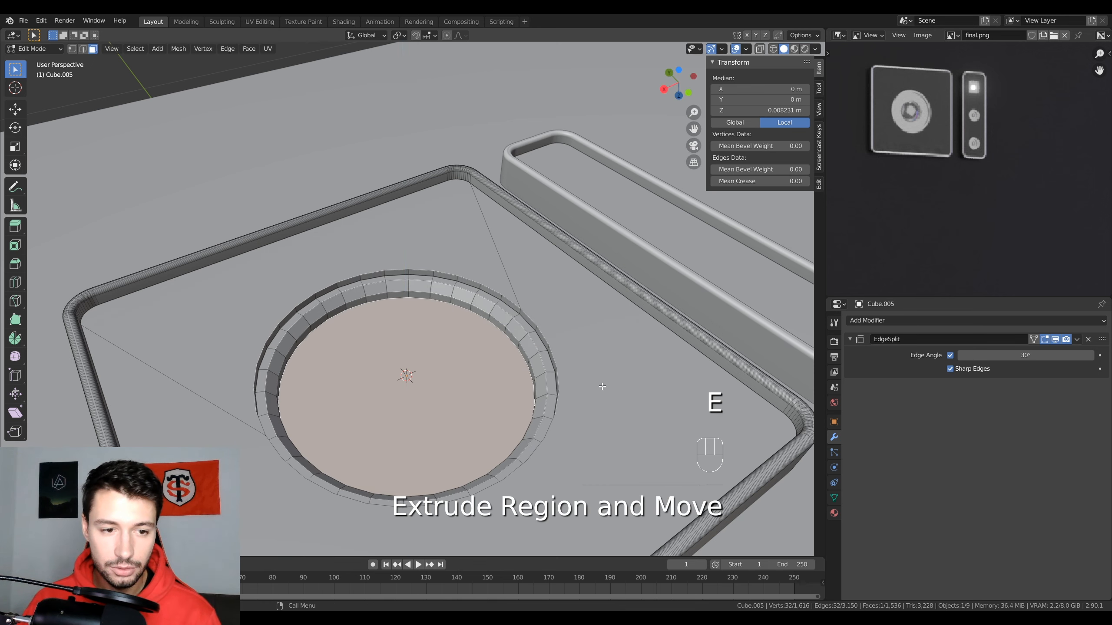
{"action": "key", "text": "i"}
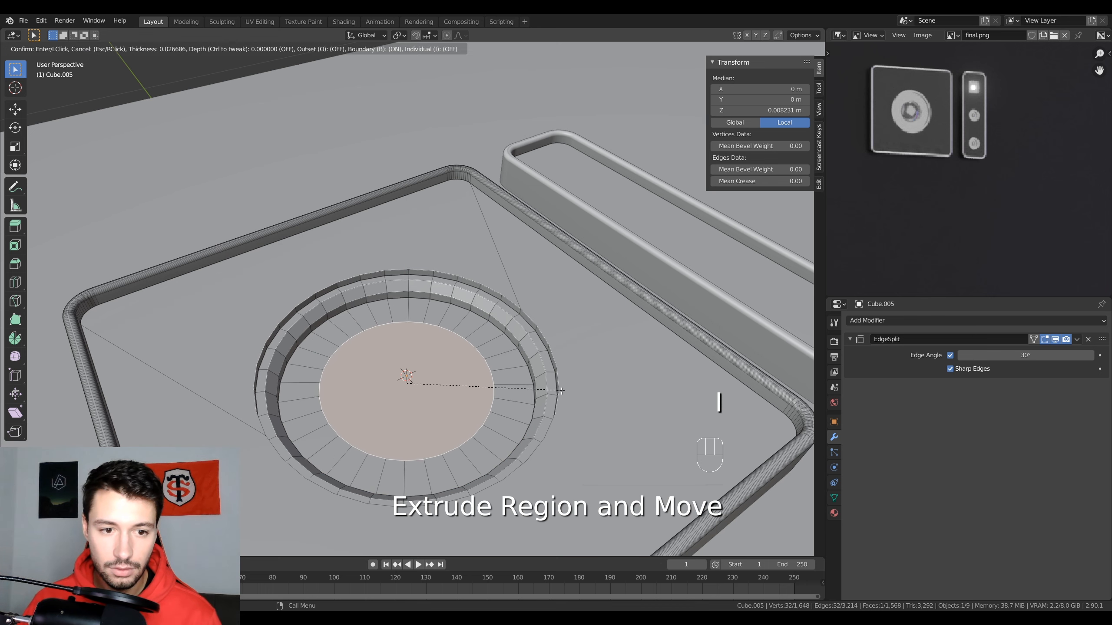
{"action": "left_click", "coordinate": [539, 395]}
{"action": "key", "text": "e"}
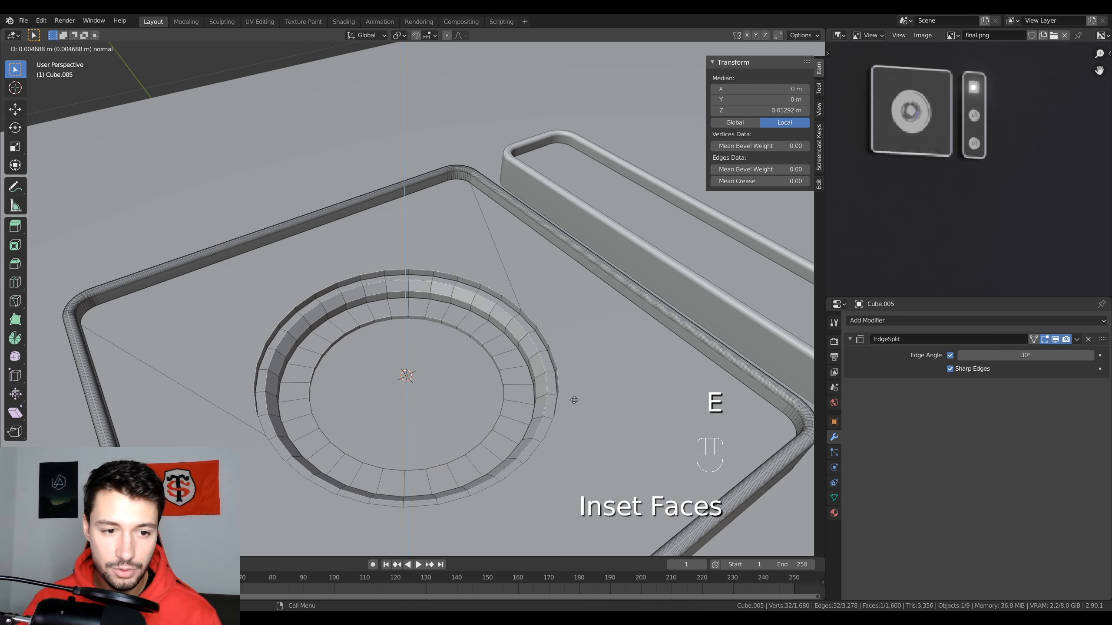
{"action": "left_click", "coordinate": [568, 397]}
{"action": "key", "text": "s"}
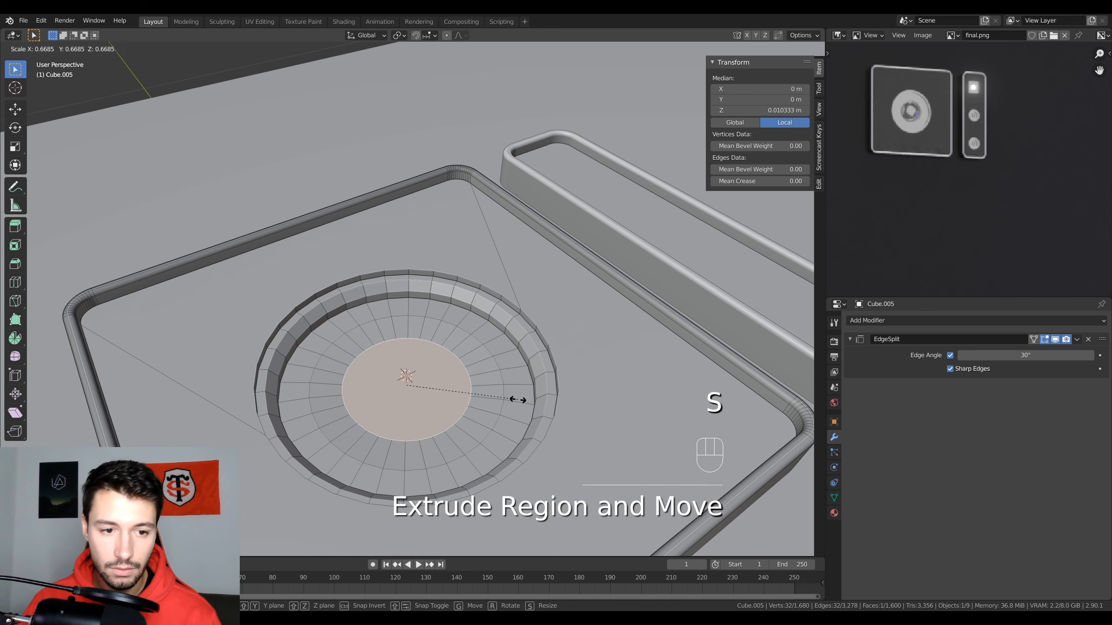
{"action": "left_click", "coordinate": [510, 401]}
{"action": "key", "text": "ctrl+z"}
{"action": "key", "text": "ctrl+z"}
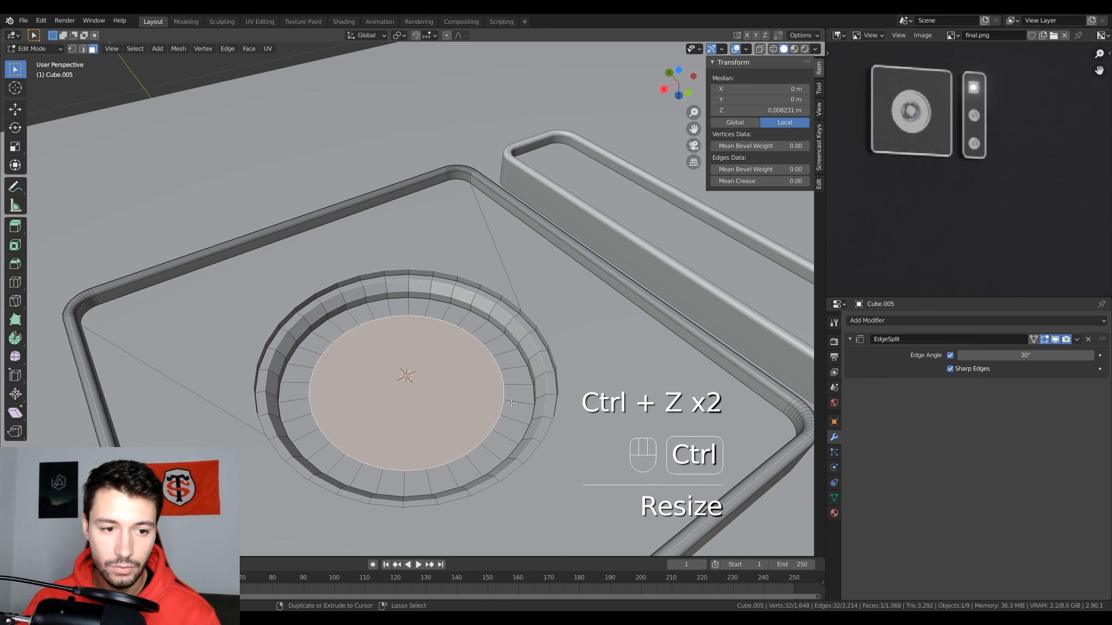
{"action": "middle_click_drag", "start_coordinate": [510, 402], "coordinate": [477, 353]}
{"action": "key", "text": "ctrl+z"}
{"action": "key", "text": "ctrl+z"}
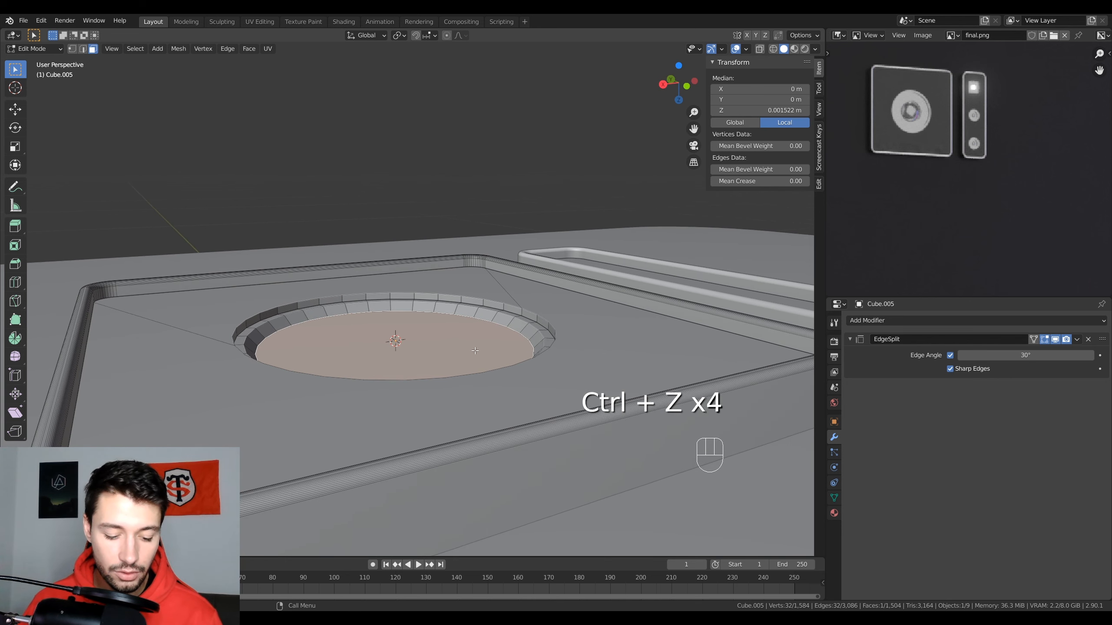
Adjust the depth of the tapered recess by moving its circular face along Z to a local height of about 0.0009 m
{"action": "key", "text": "g"}
{"action": "key", "text": "z"}
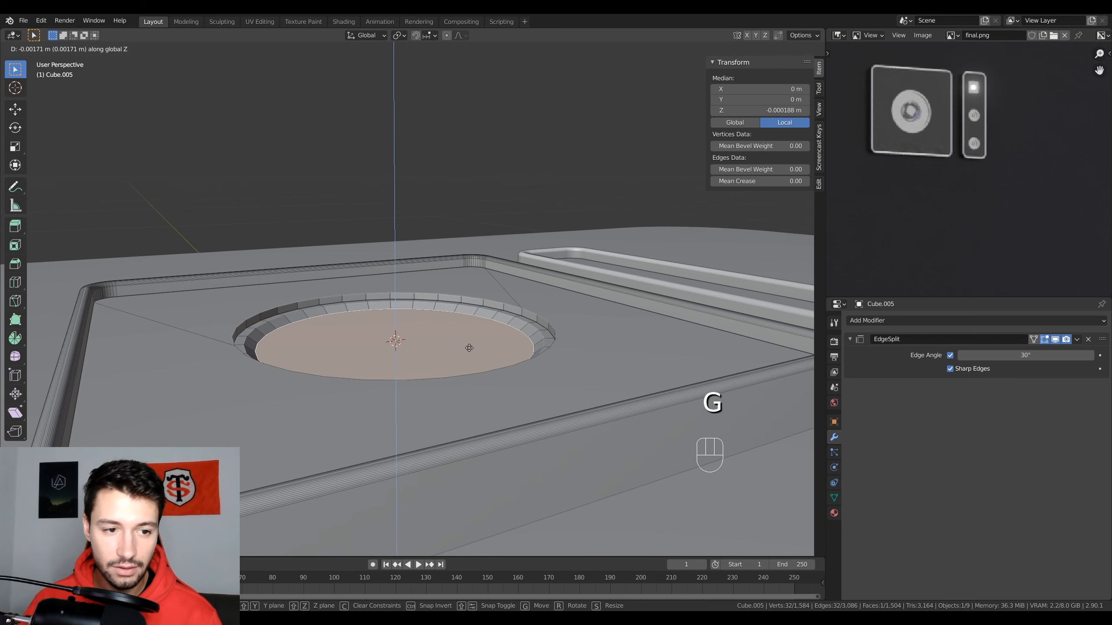
{"action": "left_click", "coordinate": [468, 346]}
{"action": "middle_click_drag", "start_coordinate": [468, 346], "coordinate": [594, 381]}
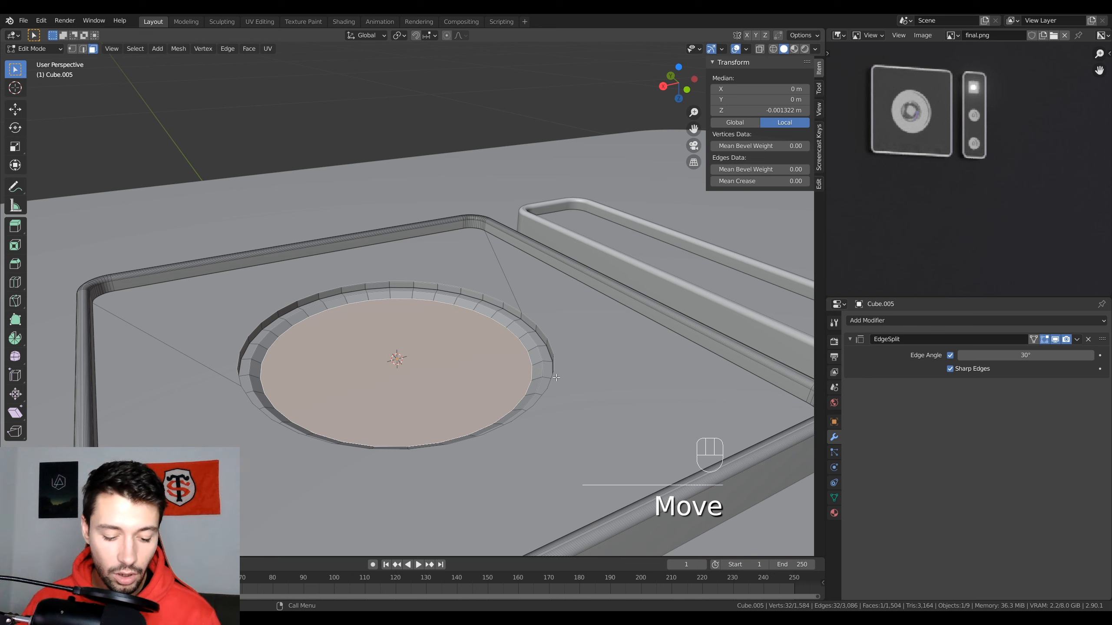
{"action": "key", "text": "g"}
Inset the circular face by a narrow ring and extrude it about 0.005 m deeper into the block
{"action": "key", "text": "i"}
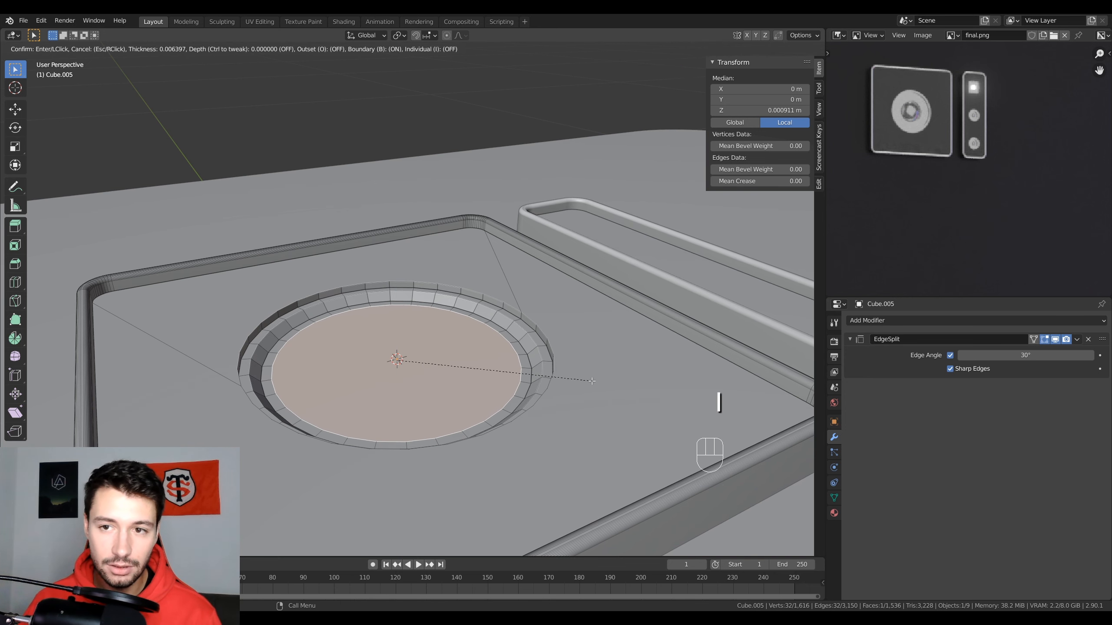
{"action": "left_click", "coordinate": [591, 382]}
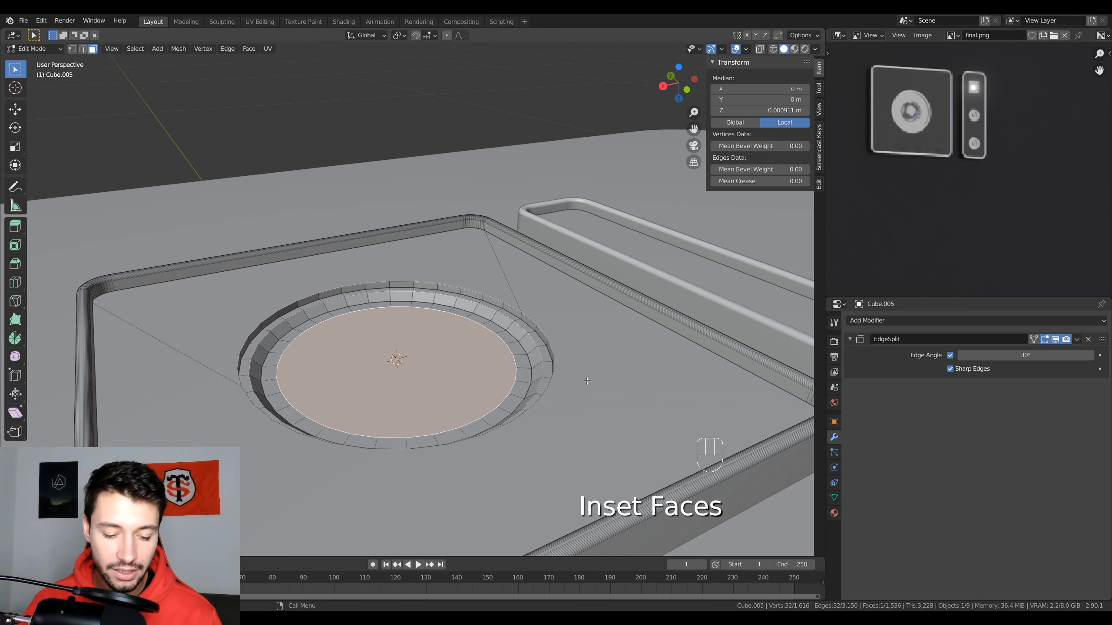
{"action": "key", "text": "e"}
{"action": "left_click", "coordinate": [590, 388]}
Inset the deeper circular face about 0.023 m and extrude it about 0.0049 m inward for the innermost recess
{"action": "key", "text": "i"}
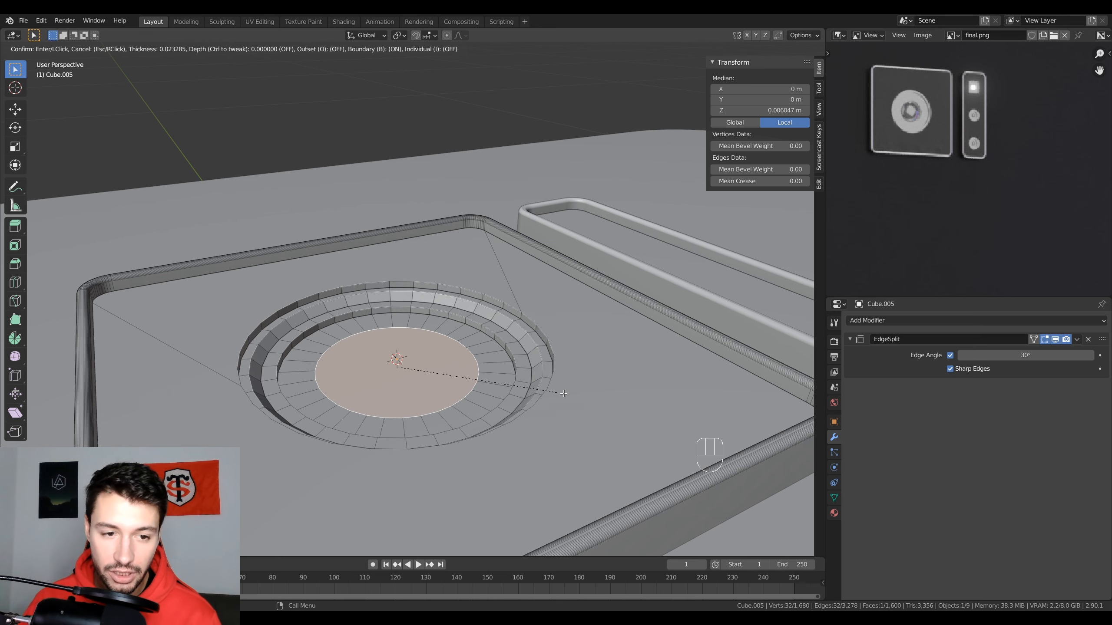
{"action": "left_click", "coordinate": [563, 394]}
{"action": "key", "text": "e"}
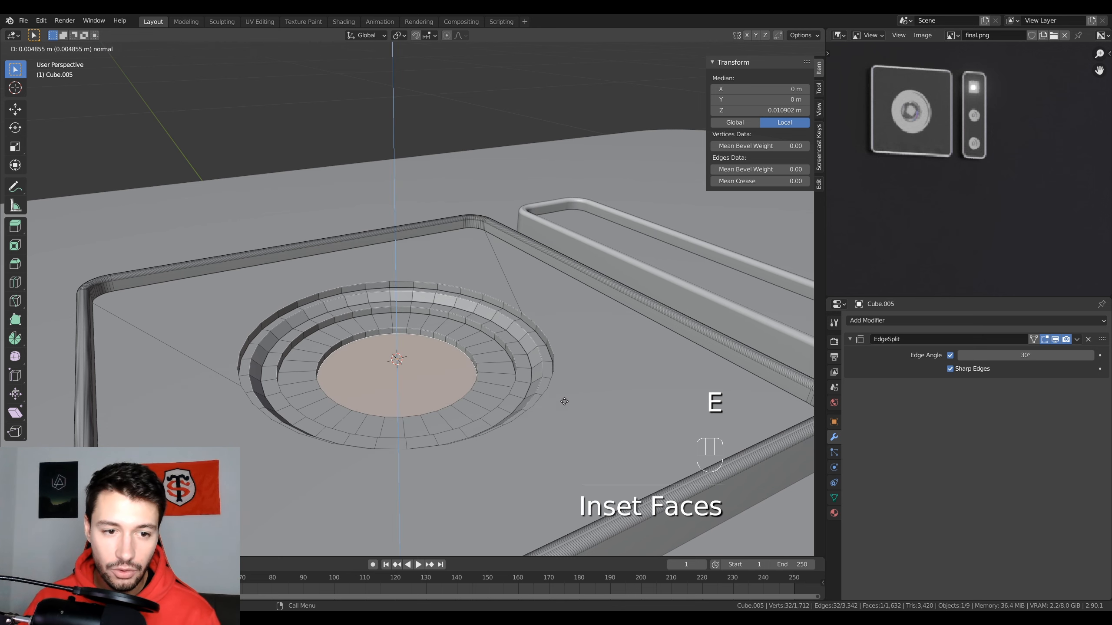
{"action": "left_click", "coordinate": [564, 401]}
Apply smooth shading to the square block in Object Mode
{"action": "middle_click_drag", "start_coordinate": [564, 402], "coordinate": [424, 375]}
{"action": "key", "text": "Tab"}
{"action": "right_click", "coordinate": [440, 300]}
{"action": "left_click", "coordinate": [440, 300]}
{"action": "mouse_move", "coordinate": [446, 314]}
{"action": "middle_mouse_down"}
{"action": "mouse_move", "coordinate": [481, 264]}
{"action": "mouse_move", "coordinate": [448, 328]}
{"action": "middle_mouse_up"}
{"action": "scroll", "coordinate": [366, 352], "scroll_direction": "up", "scroll_amount": 3}
Snap the 3D cursor to the innermost circular face of the lens recess
{"action": "key", "text": "Tab"}
{"action": "key", "text": "shift+s"}
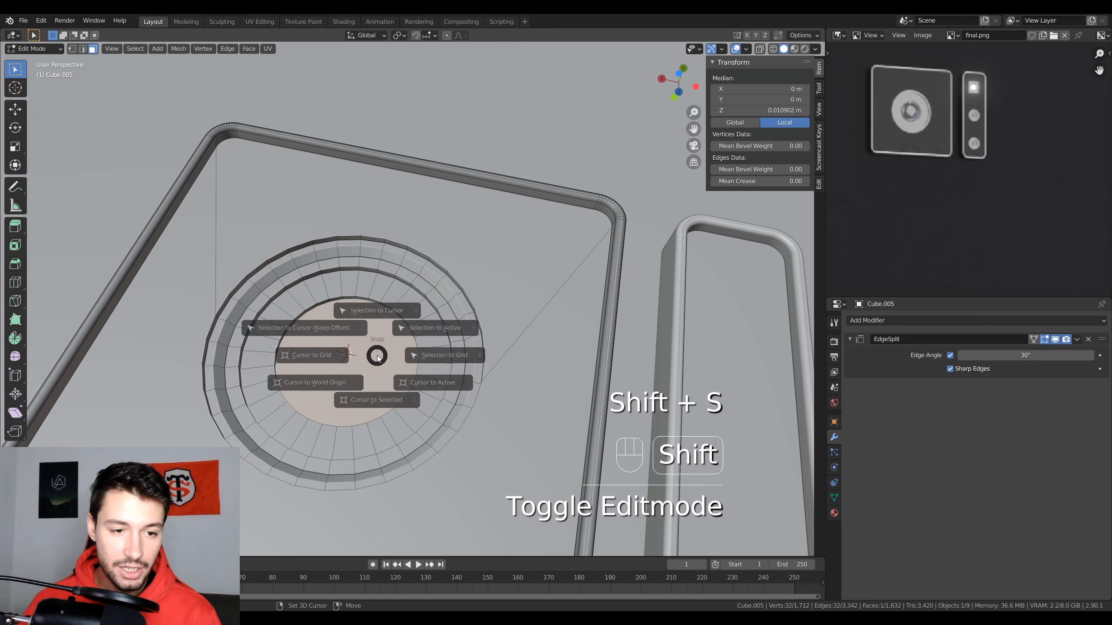
{"action": "left_click", "coordinate": [377, 418]}
Add a UV sphere at the 3D cursor within the square block's mesh and scale it down to fit the inner recess
{"action": "scroll", "coordinate": [411, 376], "scroll_direction": "down", "scroll_amount": 3}
{"action": "middle_click_drag", "start_coordinate": [411, 376], "coordinate": [426, 333]}
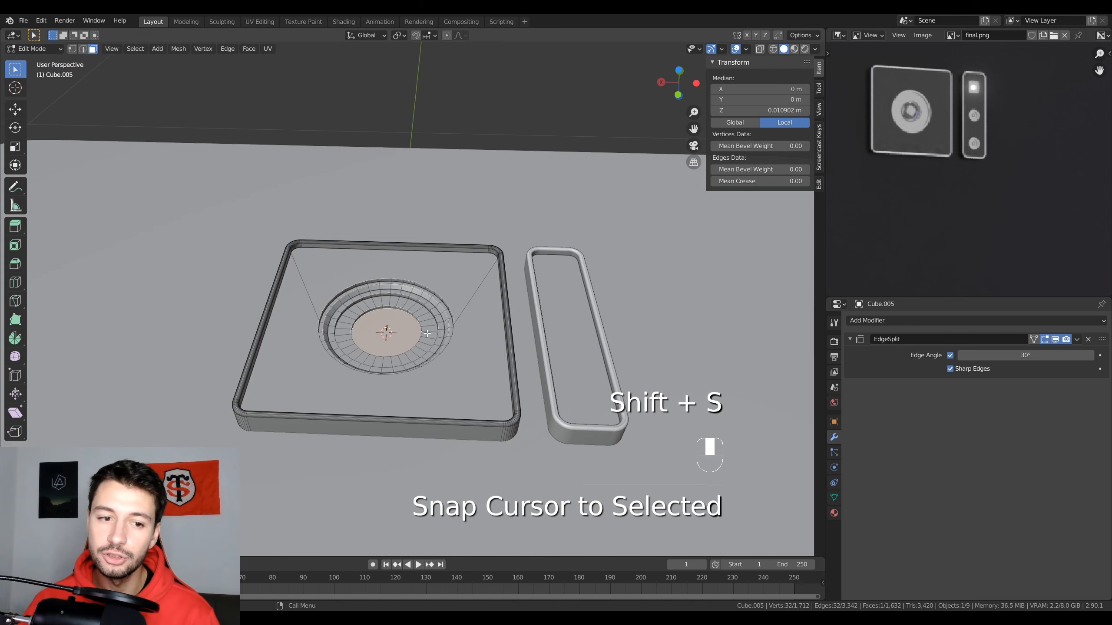
{"action": "scroll", "coordinate": [432, 332], "scroll_direction": "up", "scroll_amount": 2}
{"action": "key", "text": "shift+a"}
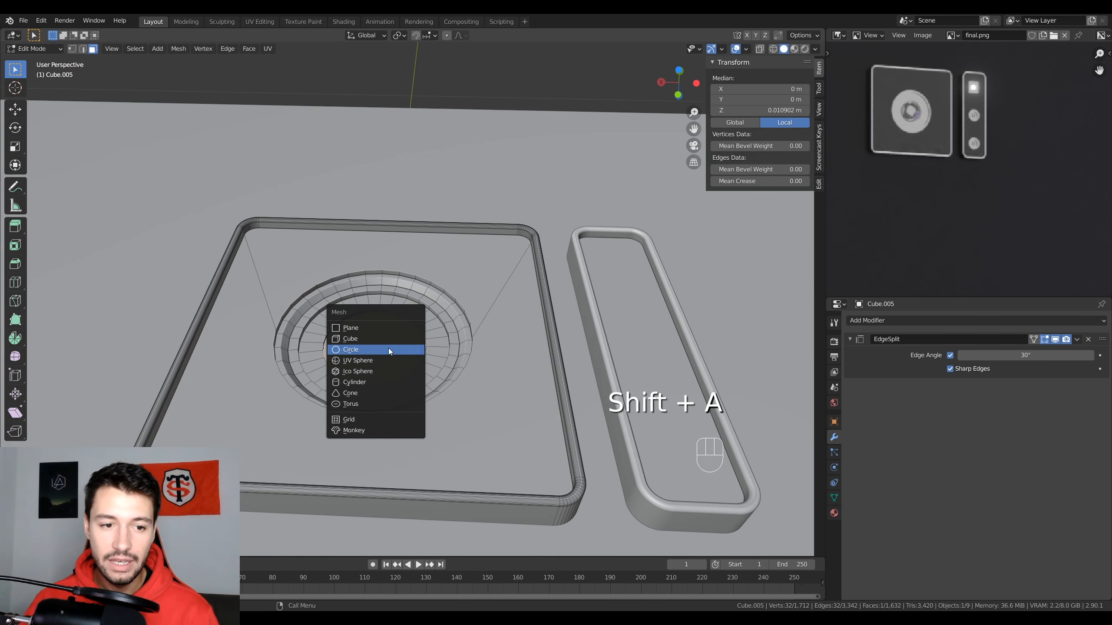
{"action": "left_click", "coordinate": [388, 348]}
{"action": "key", "text": "s"}
{"action": "key", "text": "s"}
{"action": "key", "text": "s"}
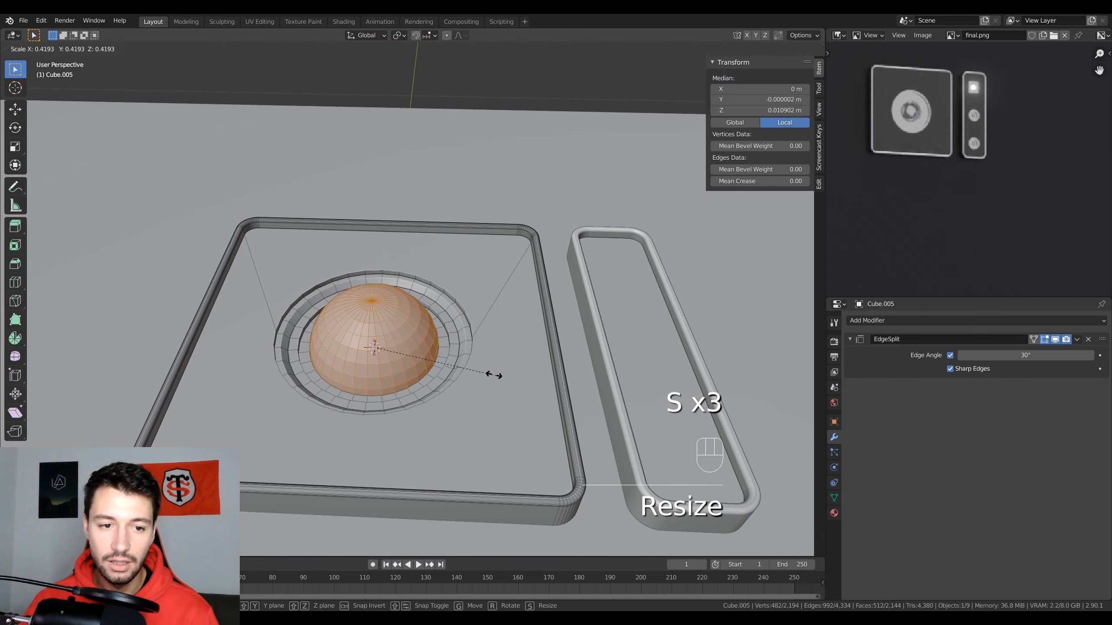
{"action": "left_click", "coordinate": [469, 373]}
Flatten the lens sphere along Z and adjust its overall size within the recess
{"action": "key", "text": "s"}
{"action": "key", "text": "z"}
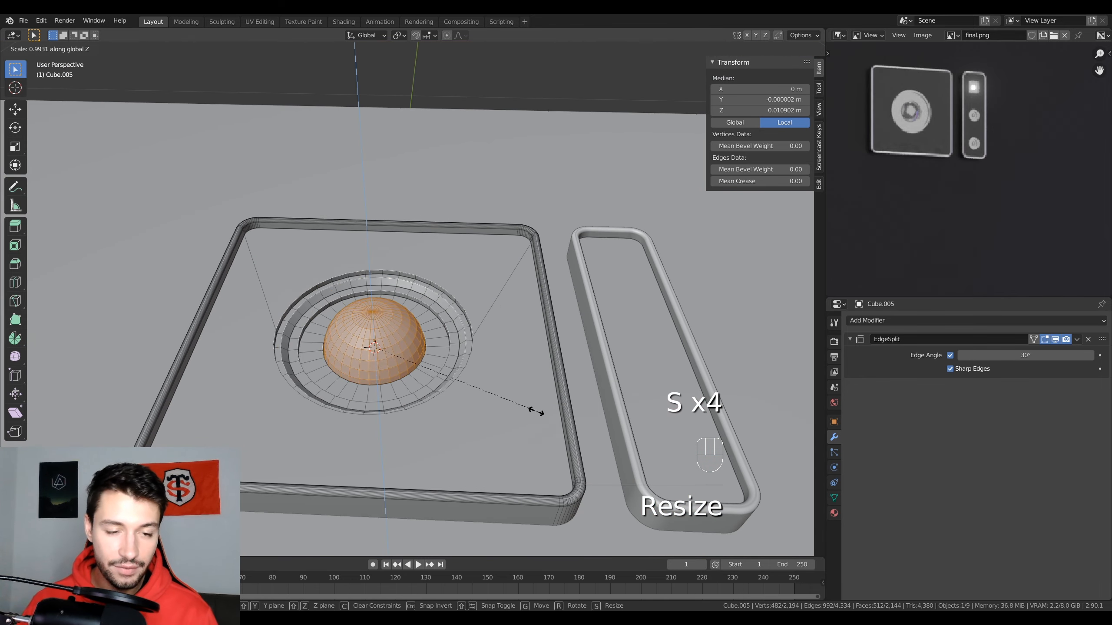
{"action": "left_click", "coordinate": [460, 382]}
{"action": "middle_click_drag", "start_coordinate": [460, 380], "coordinate": [457, 328]}
{"action": "key", "text": "s"}
{"action": "left_click", "coordinate": [545, 368]}
{"action": "middle_click_drag", "start_coordinate": [546, 367], "coordinate": [430, 358]}
Return to Object Mode and shade the square block smooth, including its new lens sphere
{"action": "key", "text": "Tab"}
{"action": "right_click", "coordinate": [401, 365]}
{"action": "left_click", "coordinate": [401, 366]}
{"action": "scroll", "coordinate": [452, 323], "scroll_direction": "up", "scroll_amount": 3}
{"action": "scroll", "coordinate": [429, 359], "scroll_direction": "up", "scroll_amount": 2}
{"action": "scroll", "coordinate": [430, 358], "scroll_direction": "down", "scroll_amount": 3}
{"action": "scroll", "coordinate": [430, 359], "scroll_direction": "up", "scroll_amount": 2}
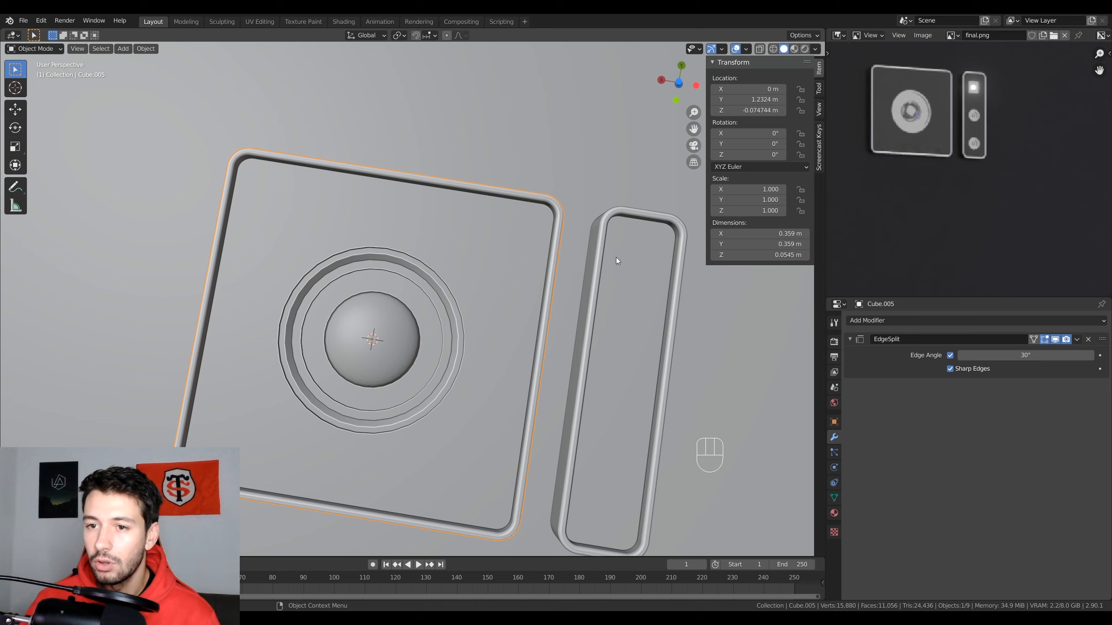
In the bottom orthographic view, snap the 3D cursor to the recessed inner face of the narrow block
{"action": "key", "text": "KP_7"}
{"action": "key", "text": "ctrl+KP_7"}
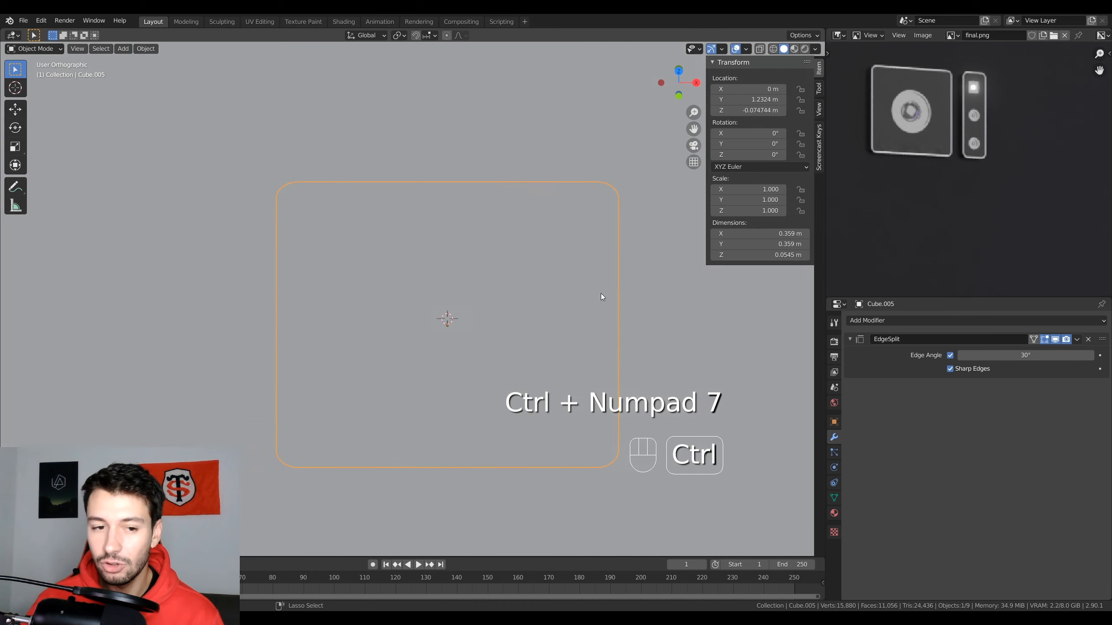
{"action": "scroll", "coordinate": [601, 294], "scroll_direction": "down", "scroll_amount": 4}
{"action": "left_click", "coordinate": [319, 247]}
{"action": "key", "text": "Tab"}
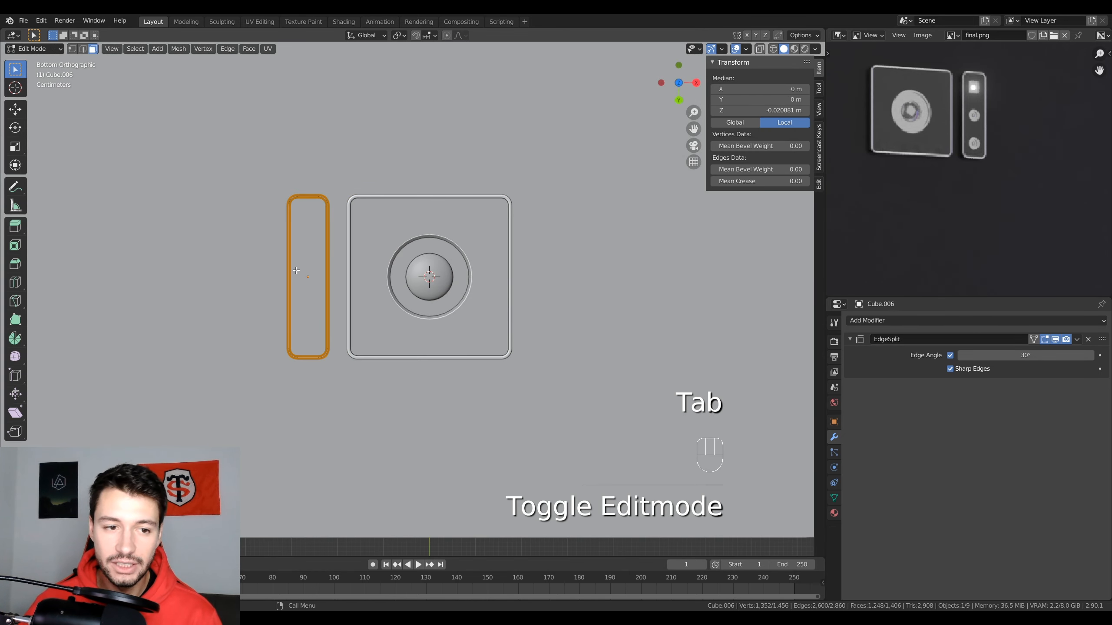
{"action": "left_click", "coordinate": [331, 270]}
{"action": "key", "text": "shift+s"}
{"action": "left_click", "coordinate": [325, 327]}
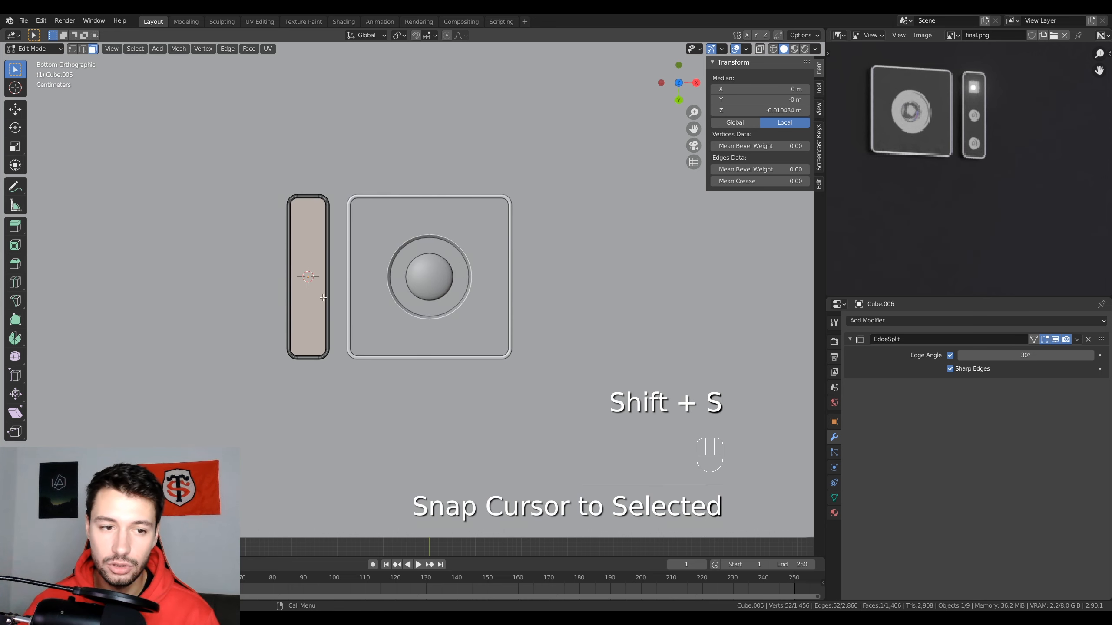
Add a cylinder in Object Mode at the 3D cursor in the center of the narrow block
{"action": "middle_click_drag", "start_coordinate": [341, 277], "coordinate": [362, 277], "text": "shift"}
{"action": "scroll", "coordinate": [363, 277], "scroll_direction": "up", "scroll_amount": 3}
{"action": "scroll", "coordinate": [497, 241], "scroll_direction": "up", "scroll_amount": 2}
{"action": "middle_click_drag", "start_coordinate": [524, 218], "coordinate": [394, 227], "text": "shift"}
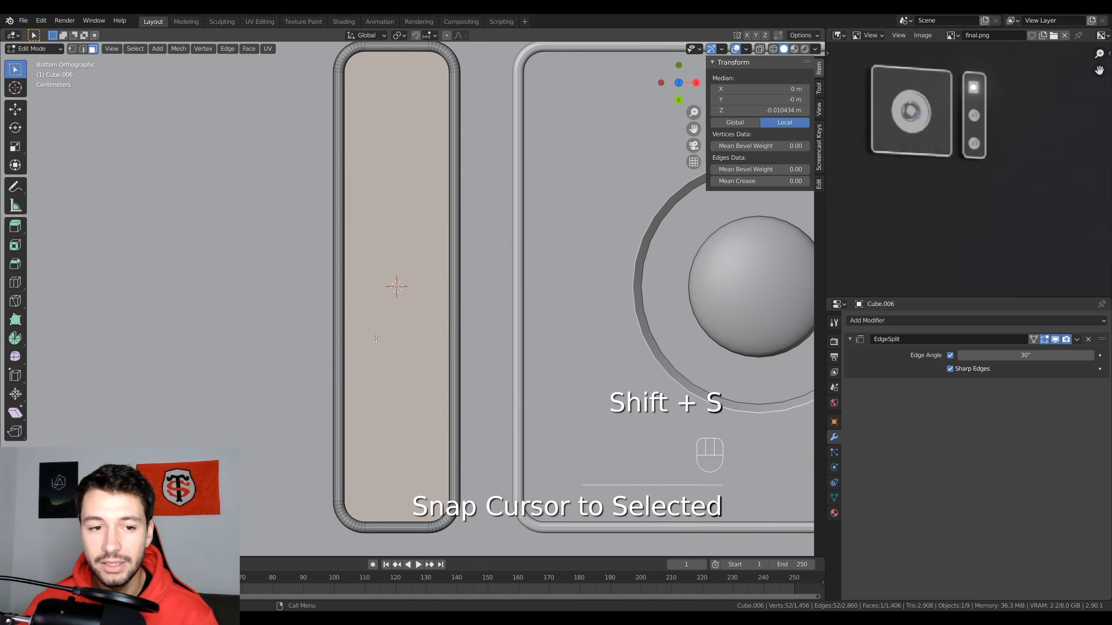
{"action": "scroll", "coordinate": [548, 249], "scroll_direction": "down", "scroll_amount": 2}
{"action": "key", "text": "Tab"}
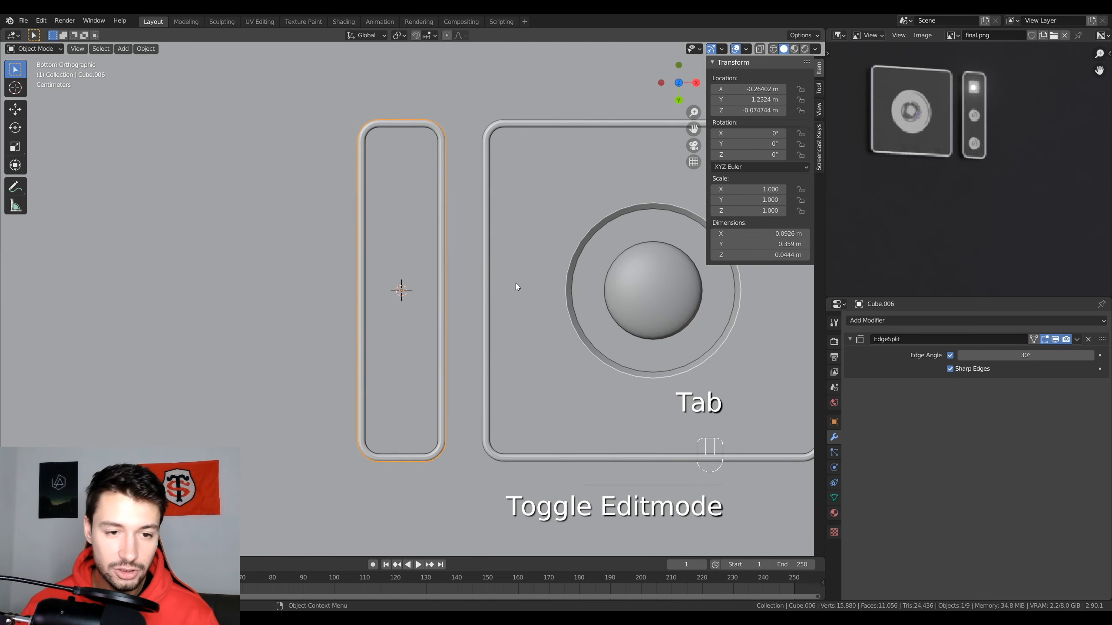
{"action": "key", "text": "shift+a"}
{"action": "mouse_move", "coordinate": [516, 283]}
{"action": "left_click", "coordinate": [584, 340]}
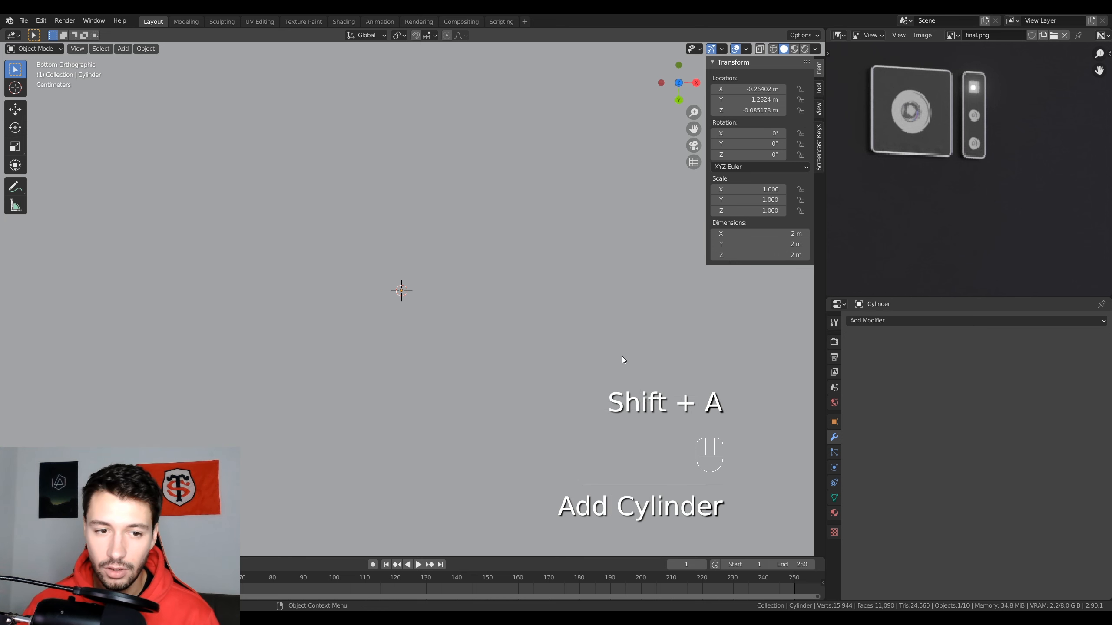
Scale the new cylinder down to about 0.0504 m in diameter so that it fits inside the narrow frame
{"action": "key", "text": "s"}
{"action": "key", "text": "s"}
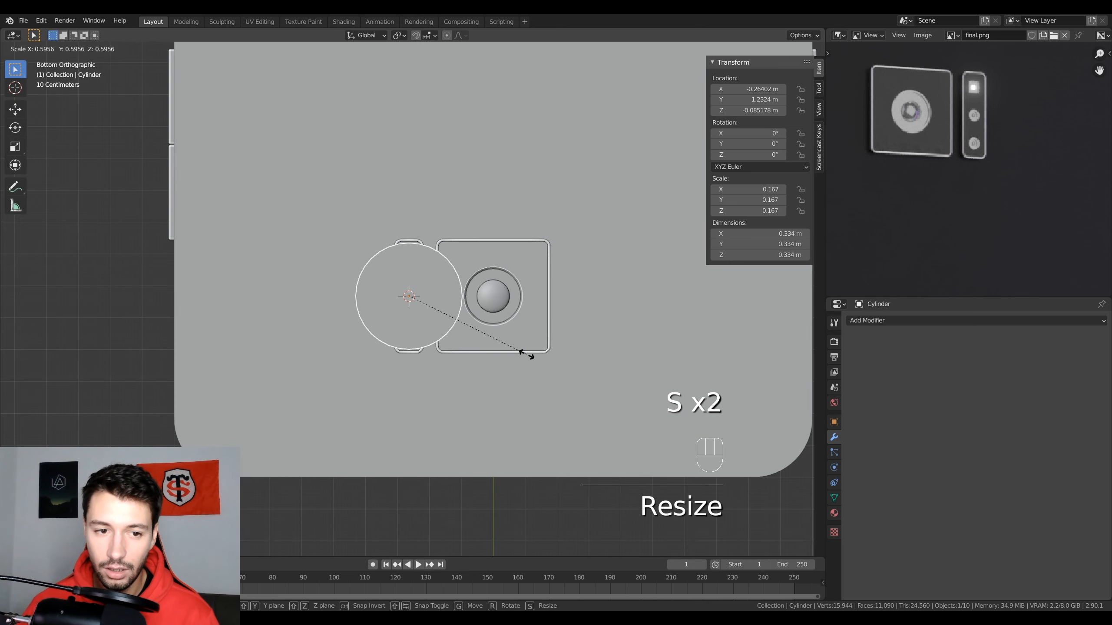
{"action": "left_click", "coordinate": [419, 313]}
{"action": "scroll", "coordinate": [434, 331], "scroll_direction": "up", "scroll_amount": 8}
{"action": "key", "text": "s"}
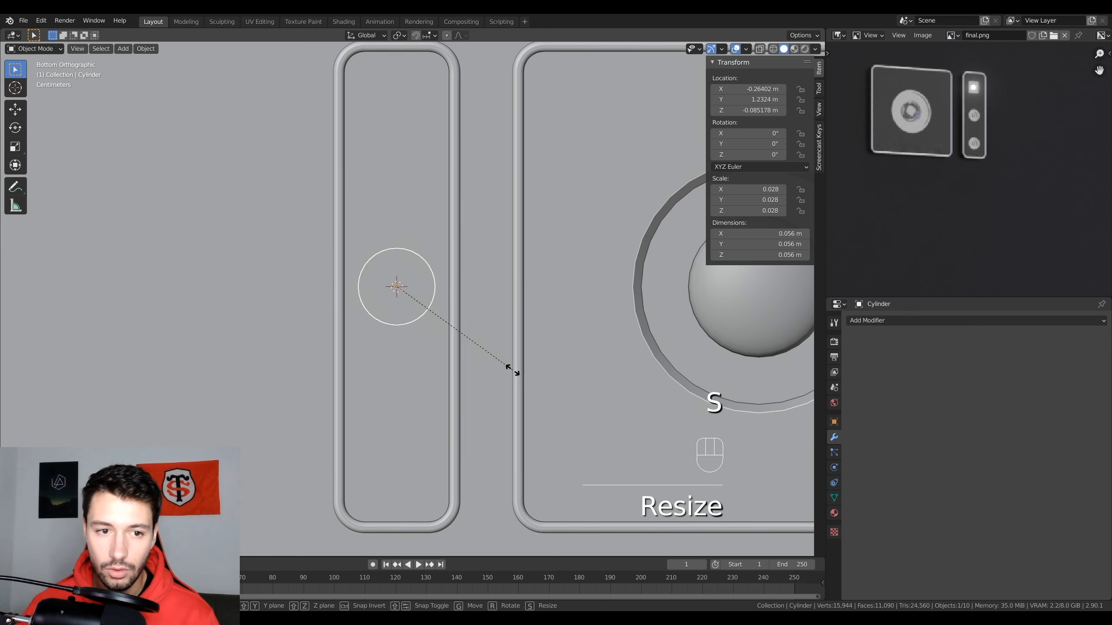
{"action": "left_click", "coordinate": [458, 368]}
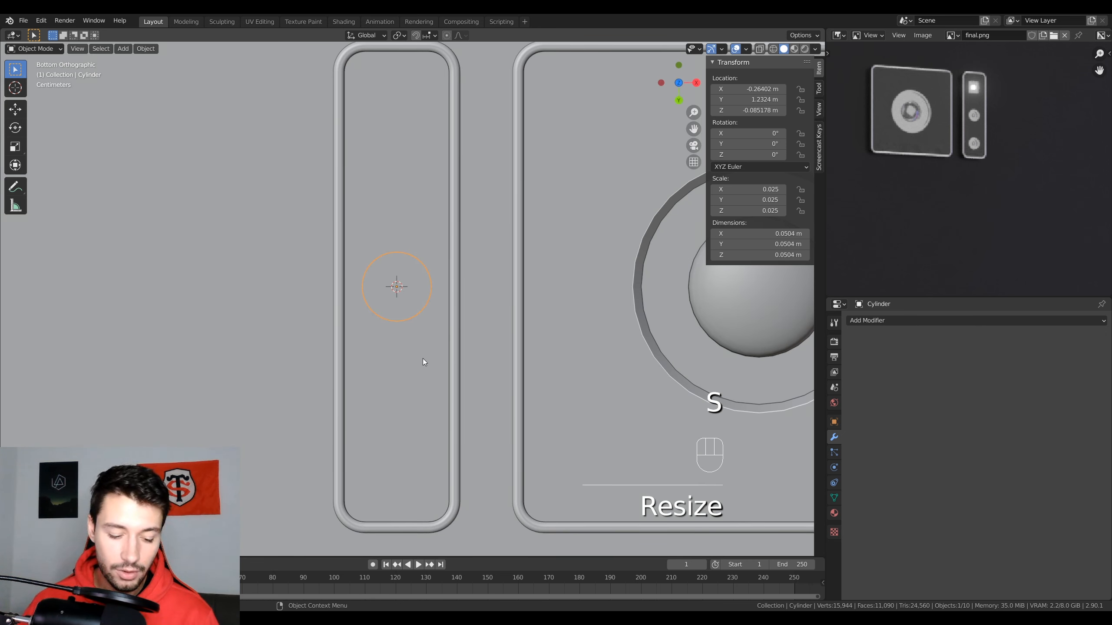
Duplicate the cylinder and place the copy 0.12 m away in the negative Y direction inside the narrow frame
{"action": "key", "text": "shift+d"}
{"action": "middle_click", "coordinate": [419, 407]}
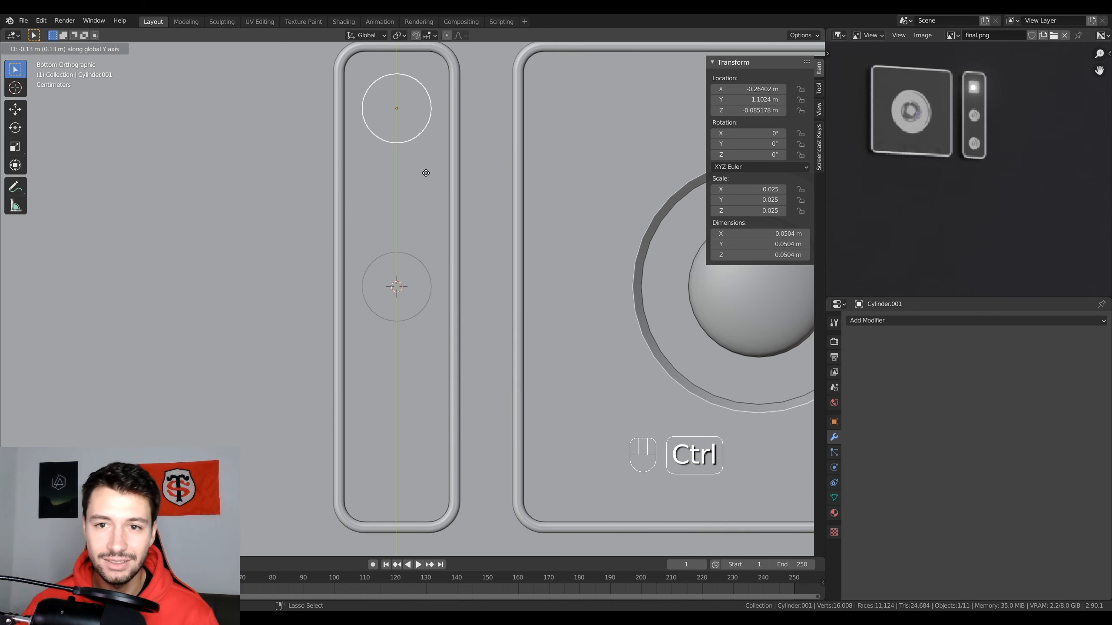
{"action": "left_click", "coordinate": [427, 199], "text": "ctrl"}
{"action": "scroll", "coordinate": [500, 318], "scroll_direction": "down", "scroll_amount": 12}
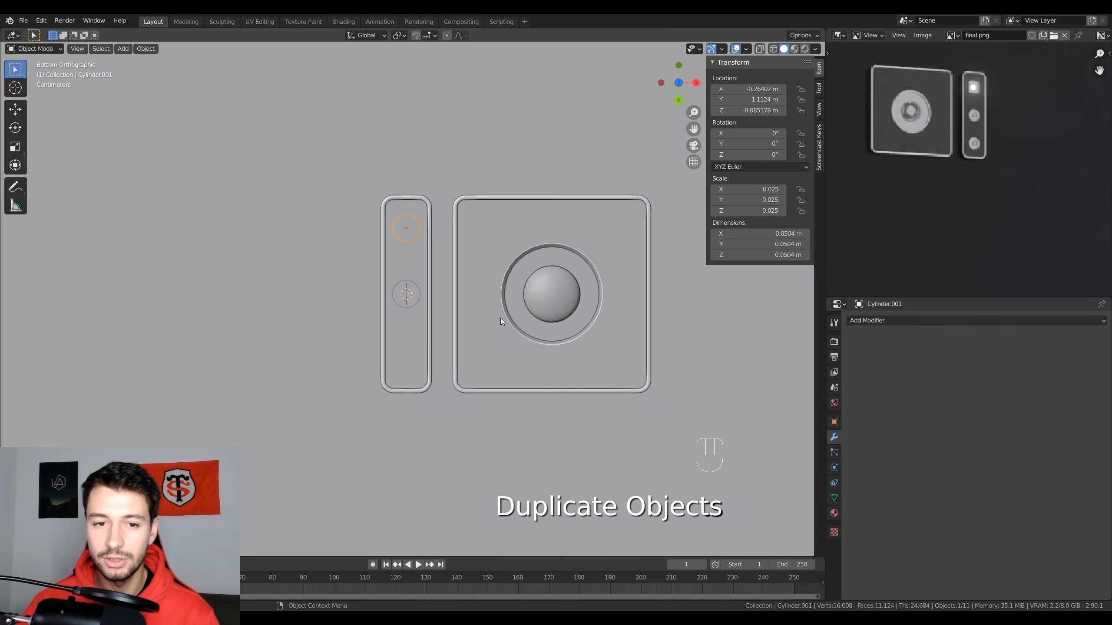
{"action": "scroll", "coordinate": [449, 153], "scroll_direction": "down", "scroll_amount": 4}
{"action": "scroll", "coordinate": [429, 214], "scroll_direction": "up", "scroll_amount": 14}
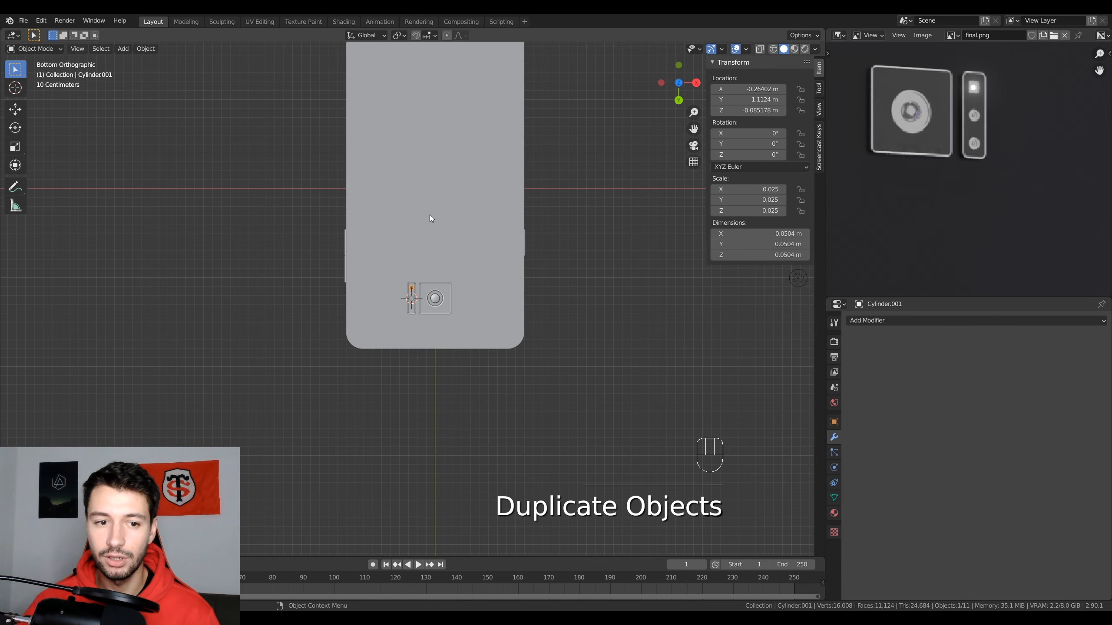
{"action": "scroll", "coordinate": [439, 279], "scroll_direction": "up", "scroll_amount": 4}
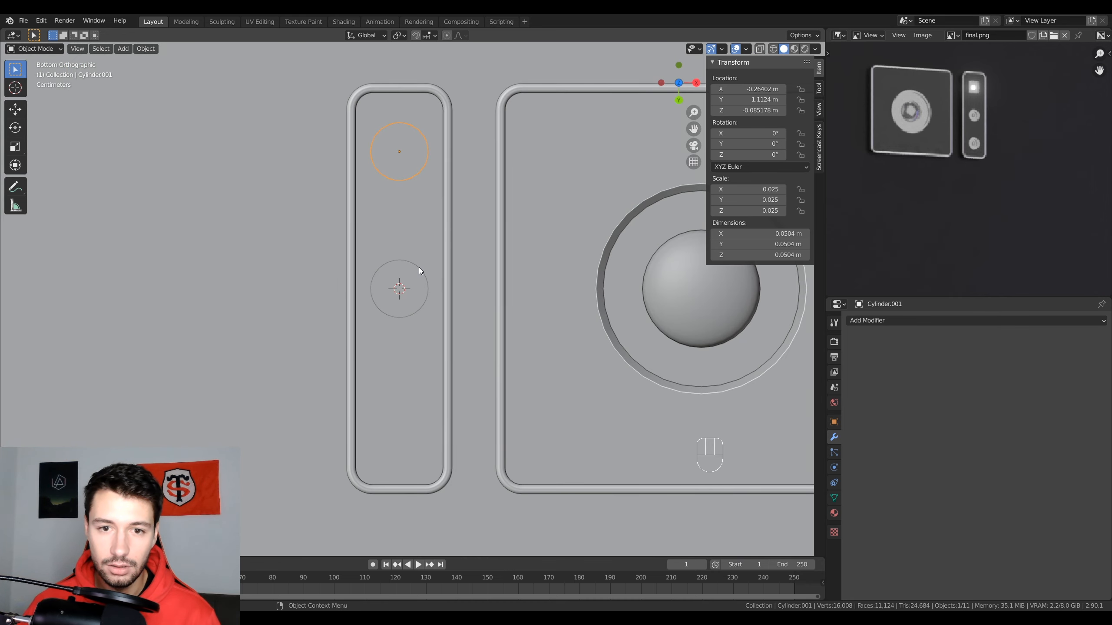
Select both cylinders and move them about 0.021 m in the negative Z direction, so they sink less deeply into the narrow block
{"action": "middle_click_drag", "start_coordinate": [418, 267], "coordinate": [345, 398]}
{"action": "left_click", "coordinate": [404, 263], "text": "shift"}
{"action": "key", "text": "g"}
{"action": "key", "text": "z"}
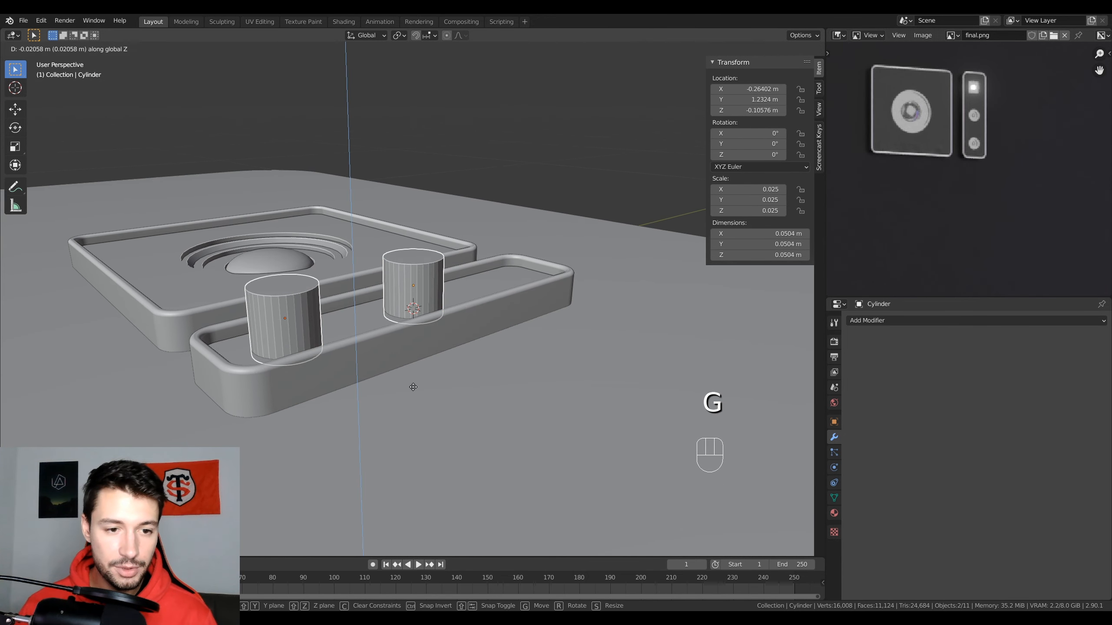
{"action": "left_click", "coordinate": [407, 386]}
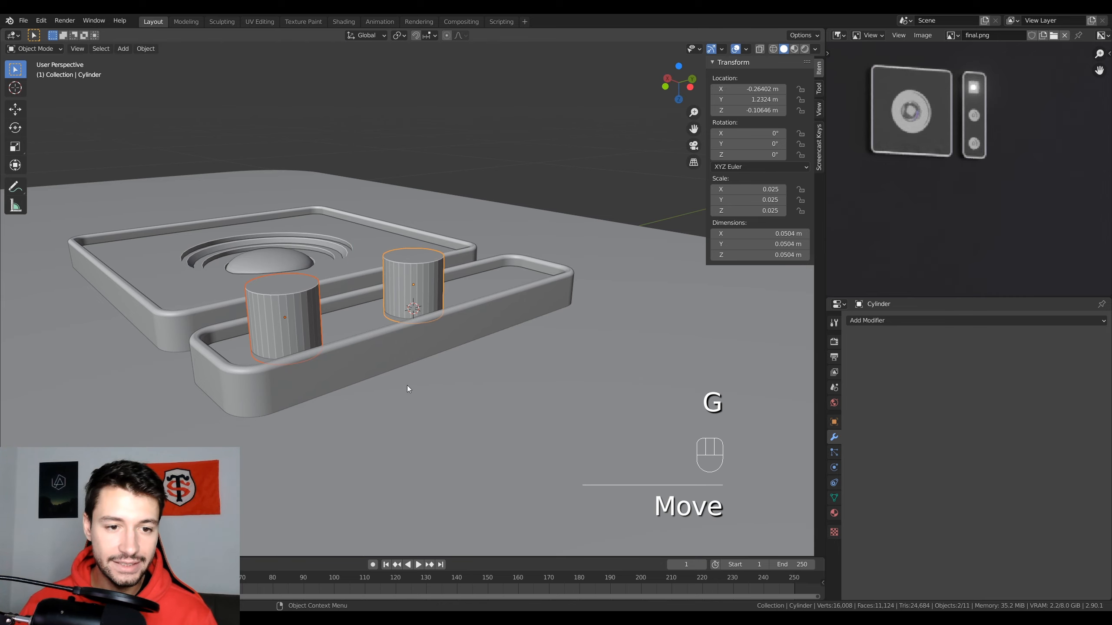
Join the two cylinders into a single object
{"action": "middle_click_drag", "start_coordinate": [407, 386], "coordinate": [441, 392]}
{"action": "scroll", "coordinate": [410, 280], "scroll_direction": "up", "scroll_amount": 3}
{"action": "middle_click_drag", "start_coordinate": [475, 334], "coordinate": [460, 358]}
{"action": "key", "text": "ctrl+j"}
{"action": "key", "text": "Tab"}
{"action": "key", "text": "Tab"}
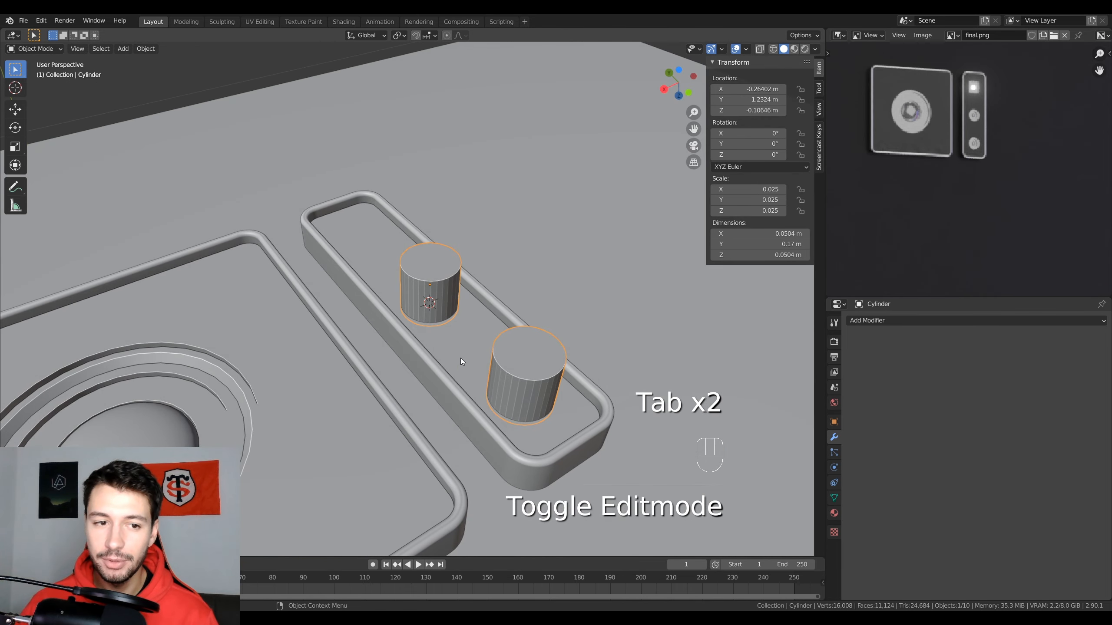
Cut the joined cylinders out of the narrow block with an applied Boolean Difference modifier, and delete the cylinder object
{"action": "left_click", "coordinate": [481, 296]}
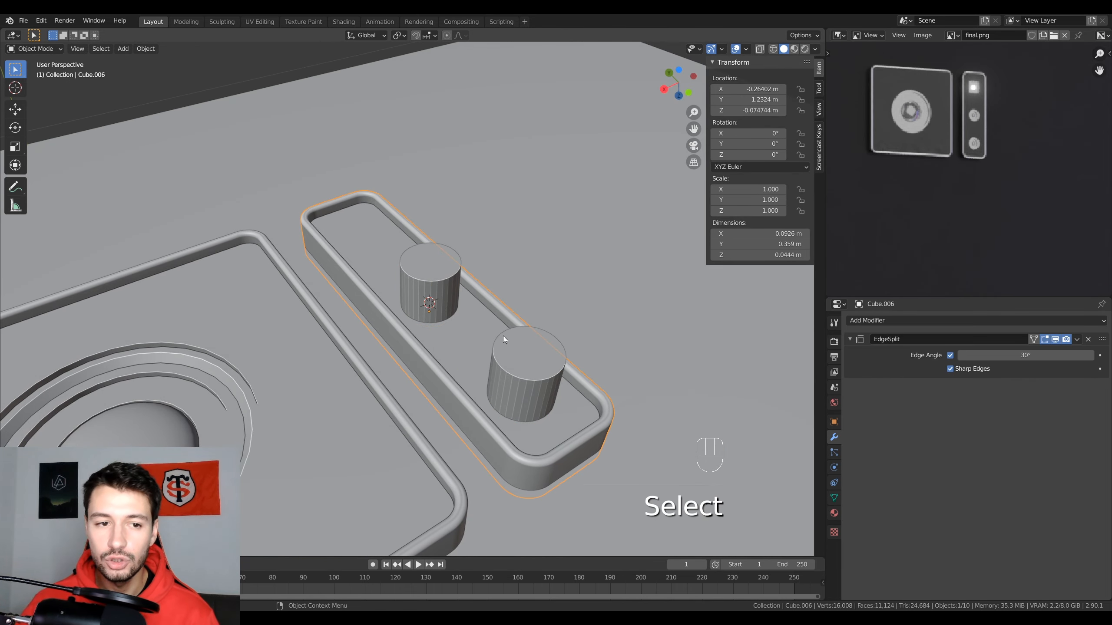
{"action": "left_click", "coordinate": [920, 324]}
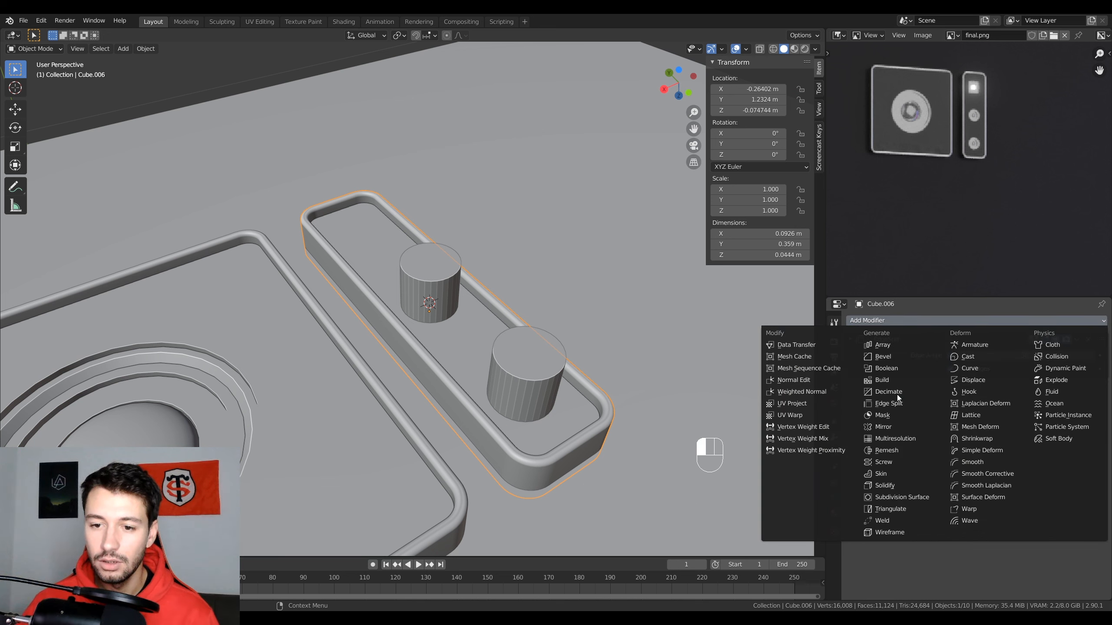
{"action": "left_click", "coordinate": [900, 368]}
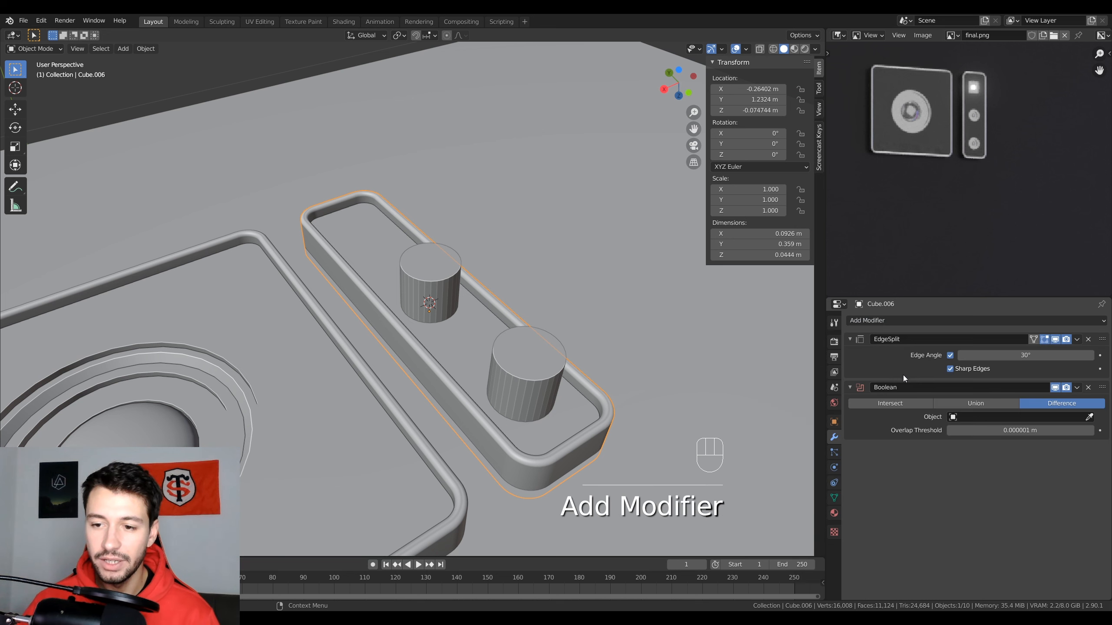
{"action": "left_click", "coordinate": [529, 370]}
{"action": "key", "text": "ctrl+a"}
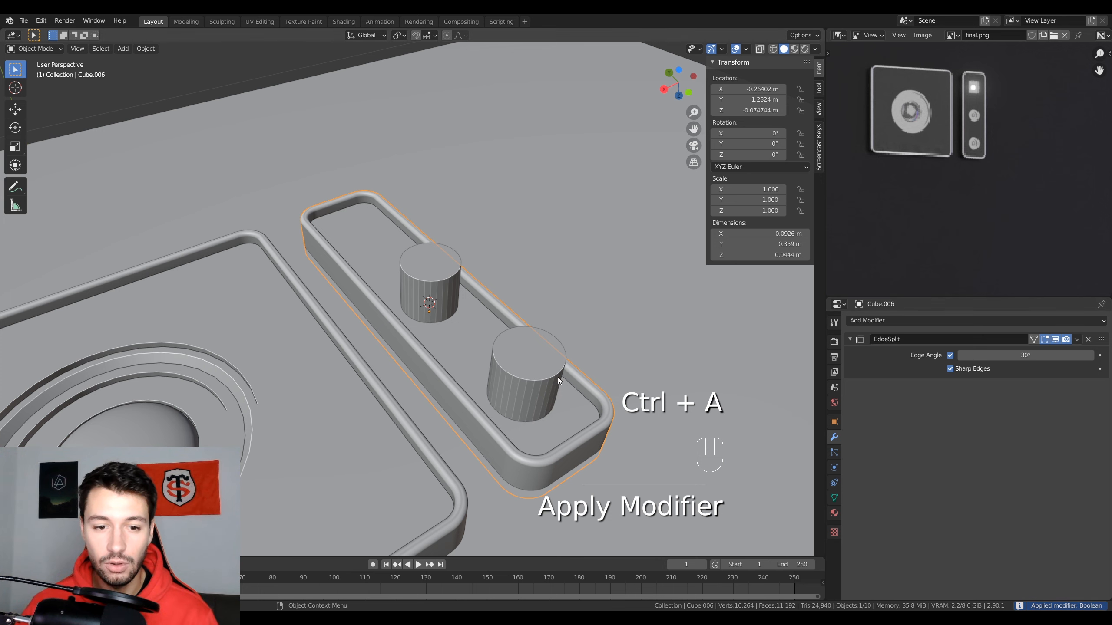
{"action": "left_click", "coordinate": [555, 377]}
{"action": "key", "text": "Delete"}
{"action": "middle_click_drag", "start_coordinate": [555, 376], "coordinate": [475, 408]}
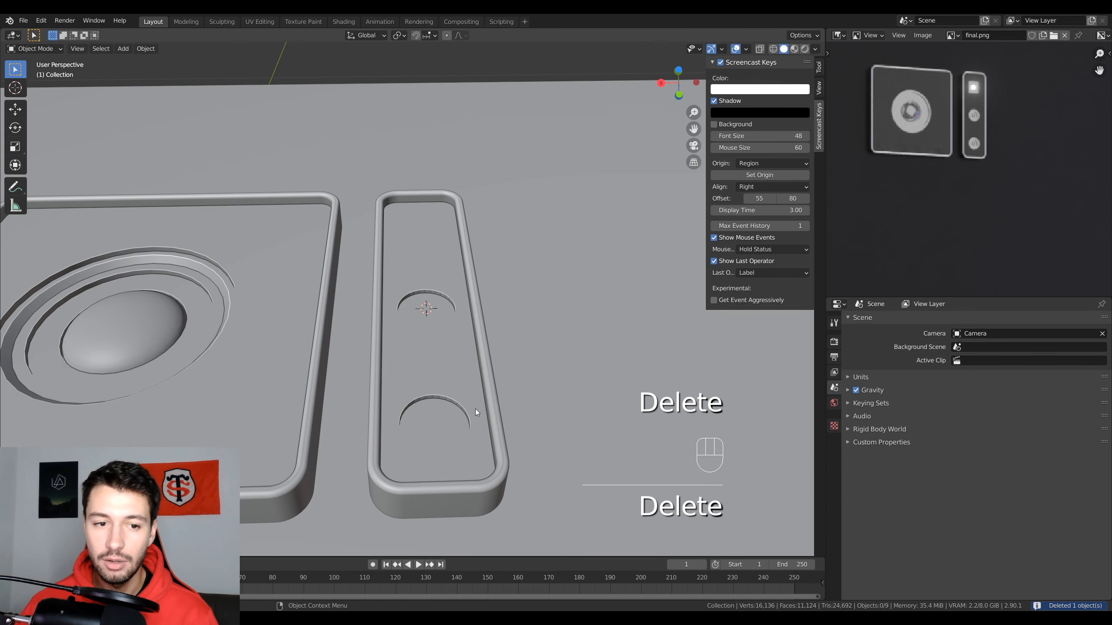
Shade the narrow block smooth in Object Mode
{"action": "right_click", "coordinate": [459, 363]}
{"action": "left_click", "coordinate": [458, 363]}
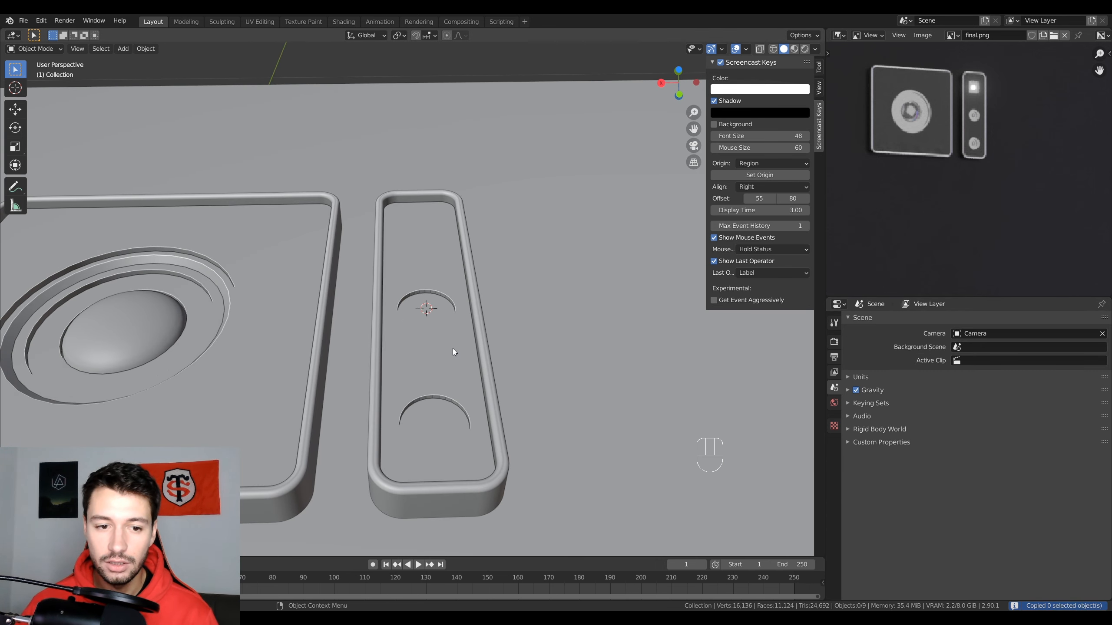
{"action": "left_click", "coordinate": [452, 349]}
{"action": "right_click", "coordinate": [448, 348]}
{"action": "left_click", "coordinate": [433, 305]}
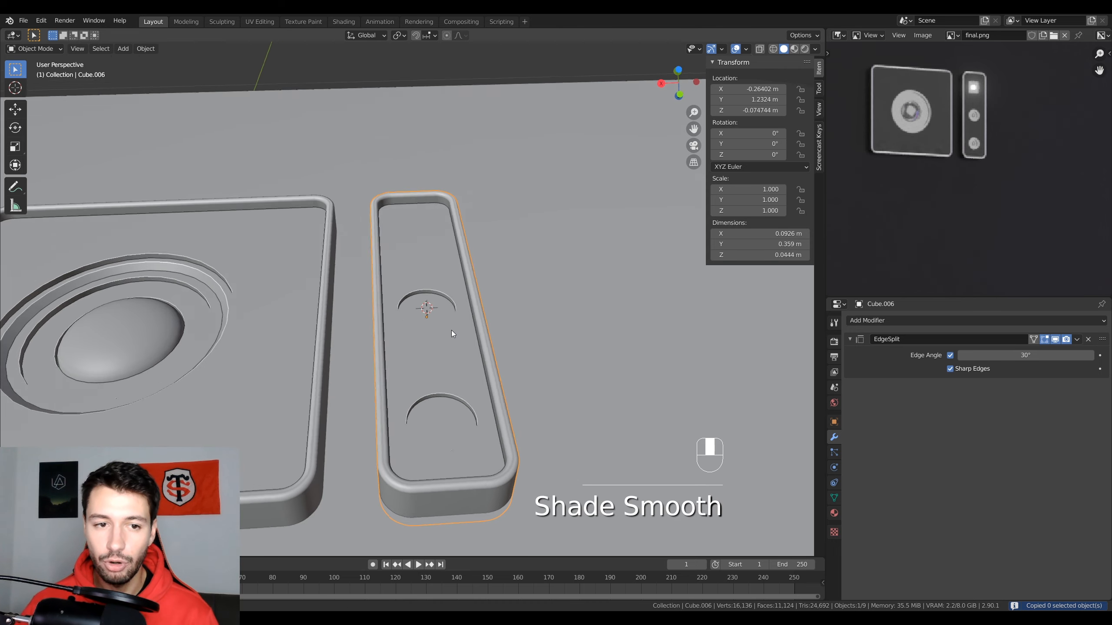
In Edit Mode, move the floor faces of both circular recesses about -0.0022 m along Z to make the recesses shallower
{"action": "scroll", "coordinate": [451, 330], "scroll_direction": "up", "scroll_amount": 5}
{"action": "middle_click_drag", "start_coordinate": [451, 330], "coordinate": [424, 335]}
{"action": "key", "text": "Tab"}
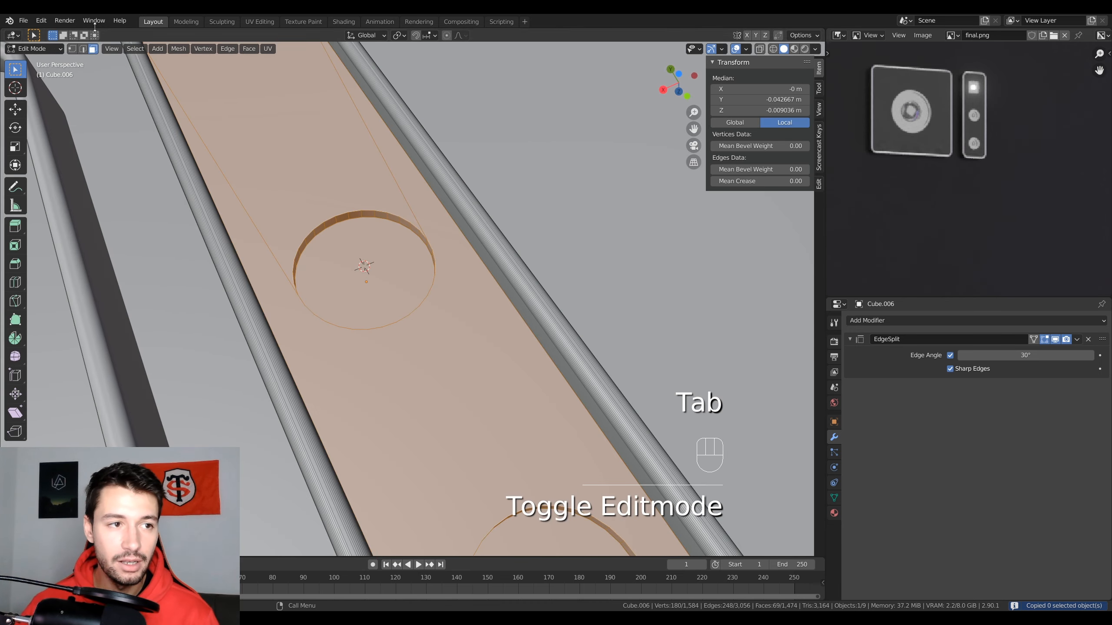
{"action": "left_click", "coordinate": [350, 290]}
{"action": "scroll", "coordinate": [350, 291], "scroll_direction": "down", "scroll_amount": 4}
{"action": "left_click", "coordinate": [467, 420], "text": "shift"}
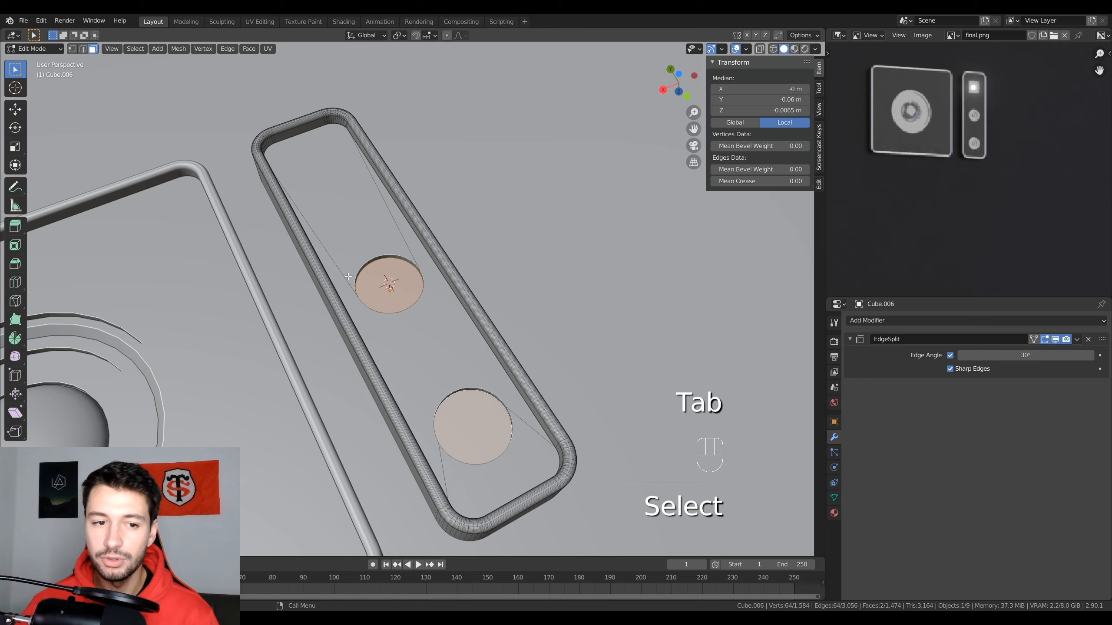
{"action": "middle_click_drag", "start_coordinate": [243, 407], "coordinate": [455, 365]}
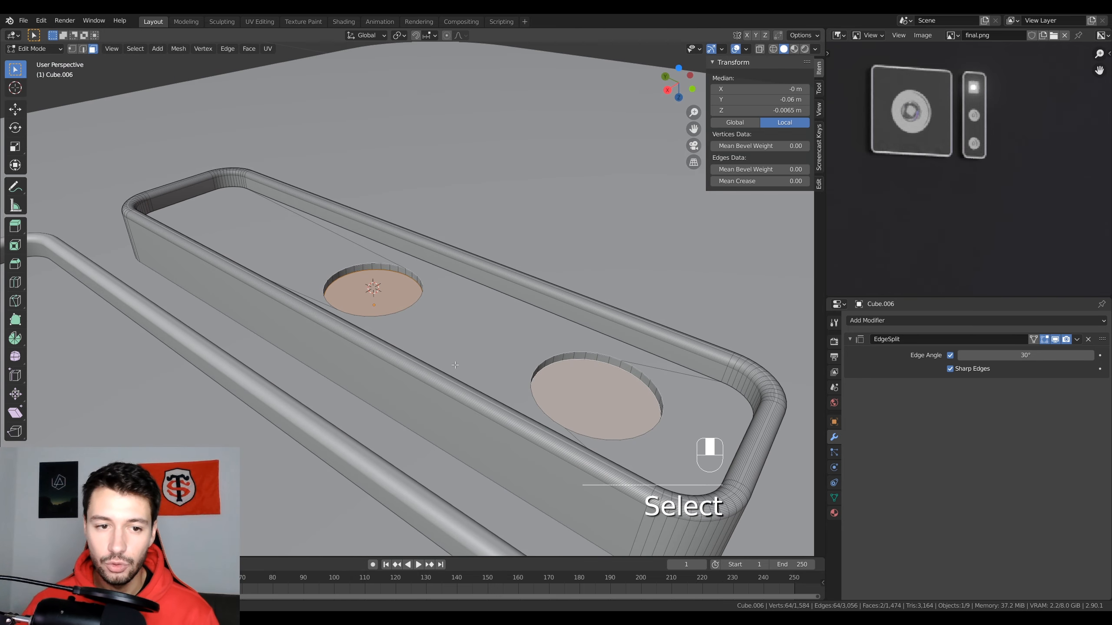
{"action": "key", "text": "g"}
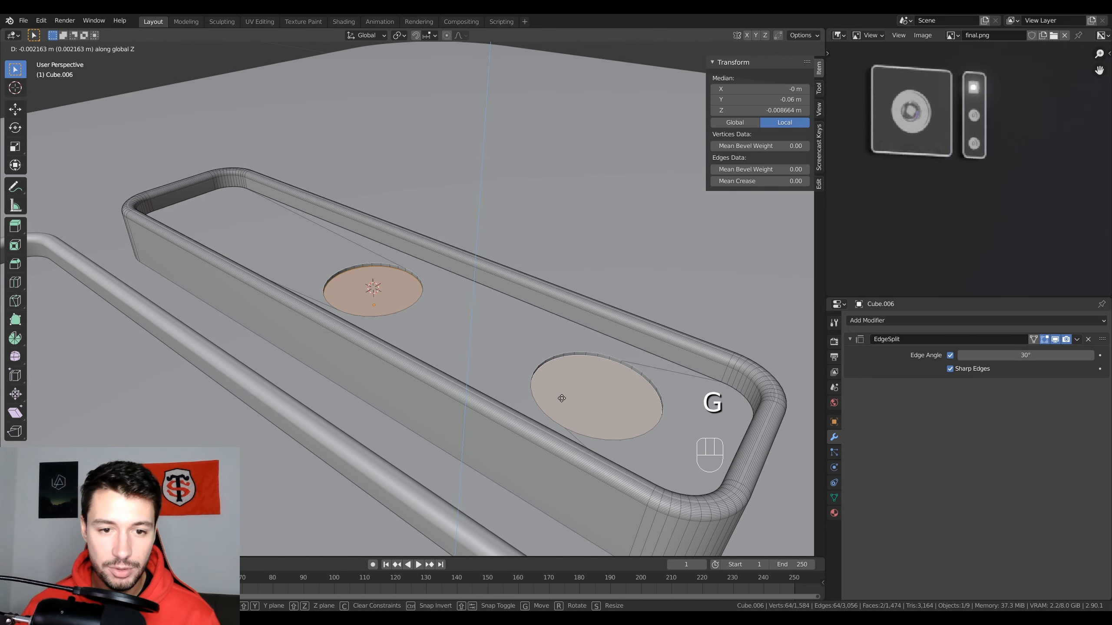
{"action": "left_click", "coordinate": [560, 399]}
Inset both recess floors by about 0.0027 m and extrude them about 0.0014 m deeper
{"action": "key", "text": "i"}
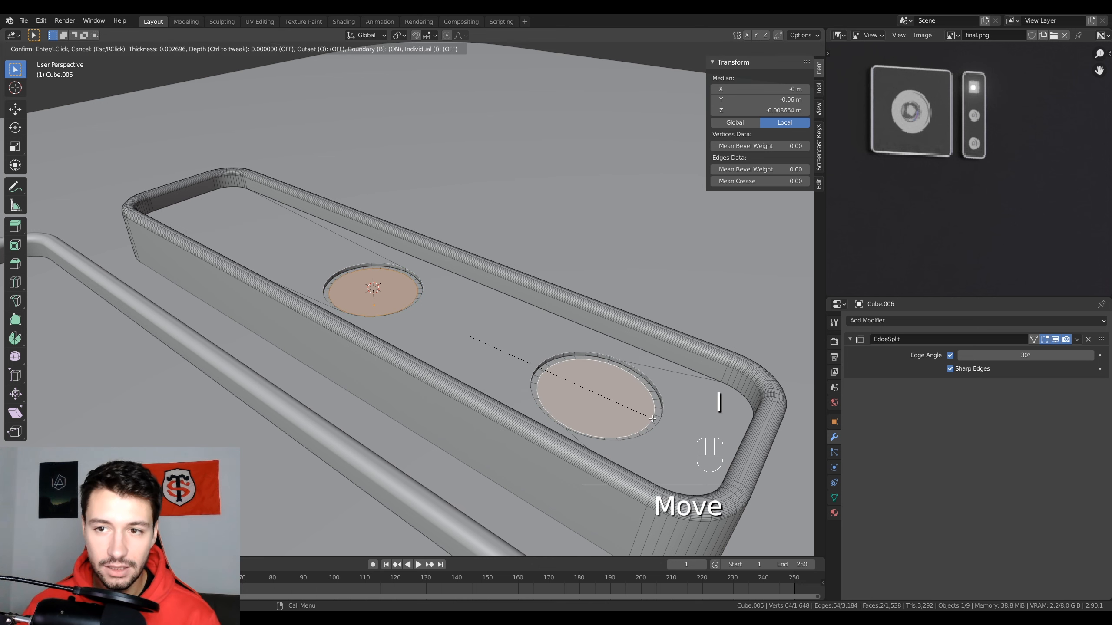
{"action": "left_click", "coordinate": [652, 419]}
{"action": "key", "text": "e"}
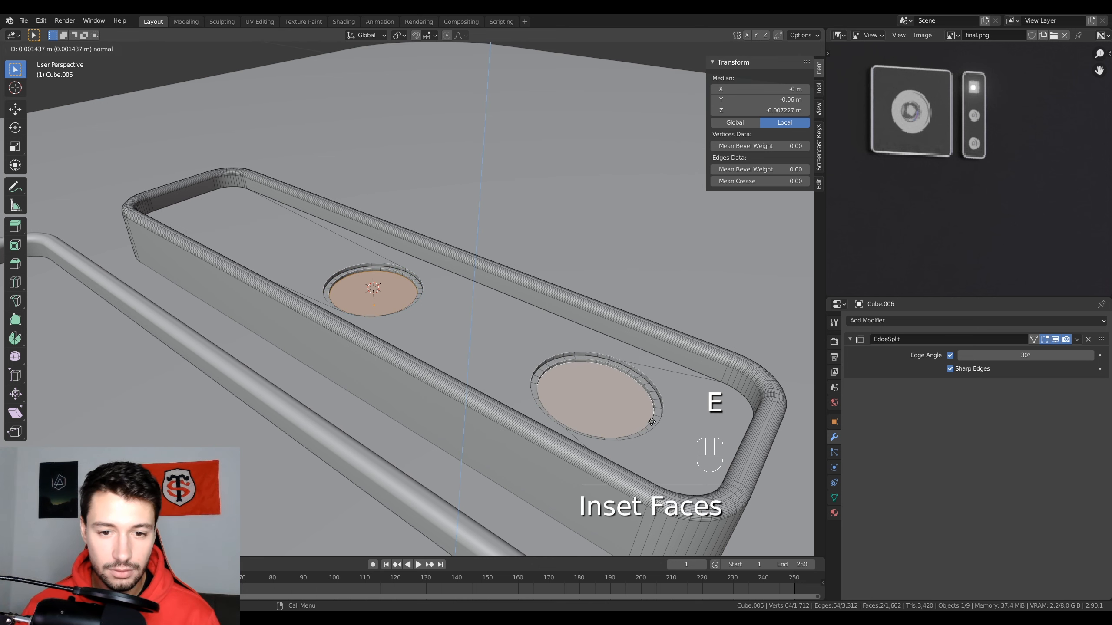
{"action": "left_click", "coordinate": [652, 421]}
Inset both recess floors again to roughly half their width and extrude them about 0.0029 m inward
{"action": "key", "text": "i"}
{"action": "left_click", "coordinate": [661, 434]}
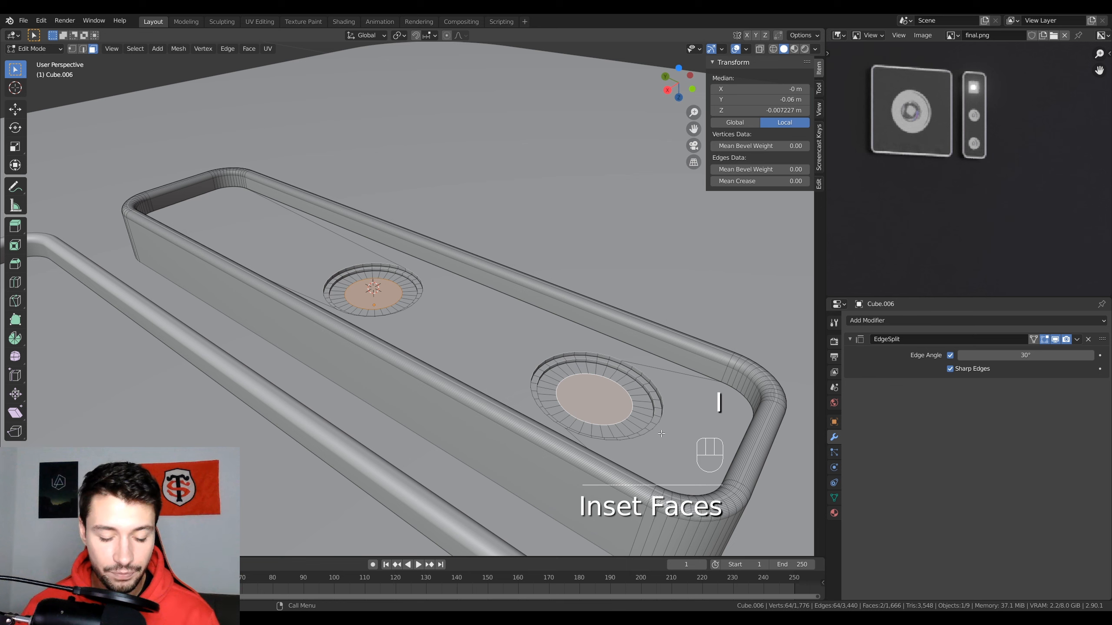
{"action": "key", "text": "e"}
{"action": "left_click", "coordinate": [659, 434]}
Set the transform pivot to Individual Origins and scale down both inner floor faces to taper the recess walls
{"action": "key", "text": "s"}
{"action": "left_click", "coordinate": [665, 435]}
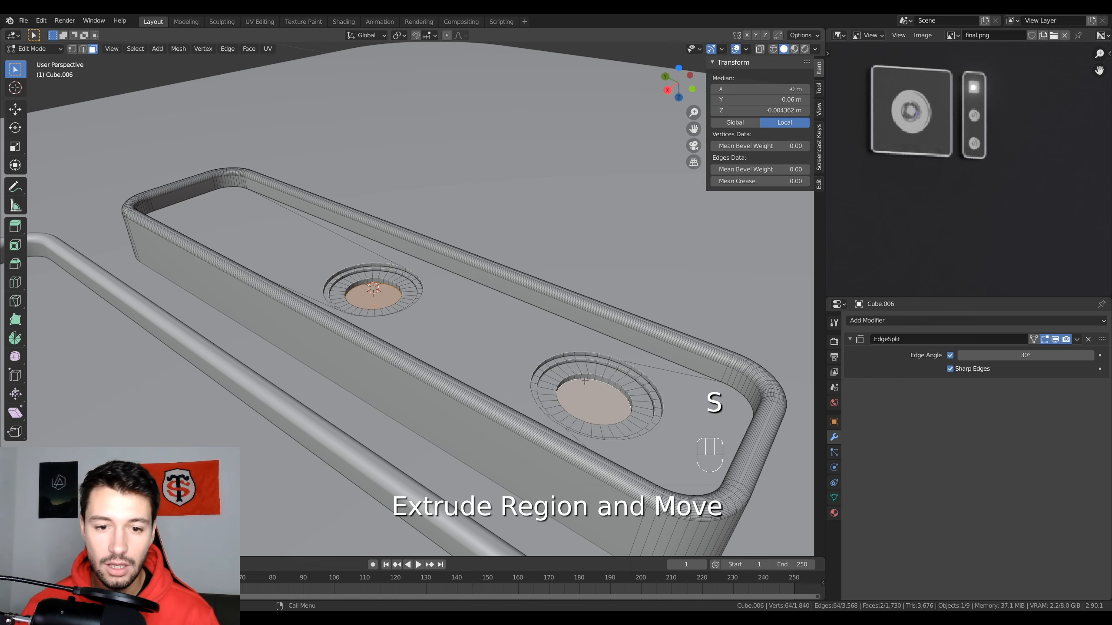
{"action": "left_click", "coordinate": [405, 38]}
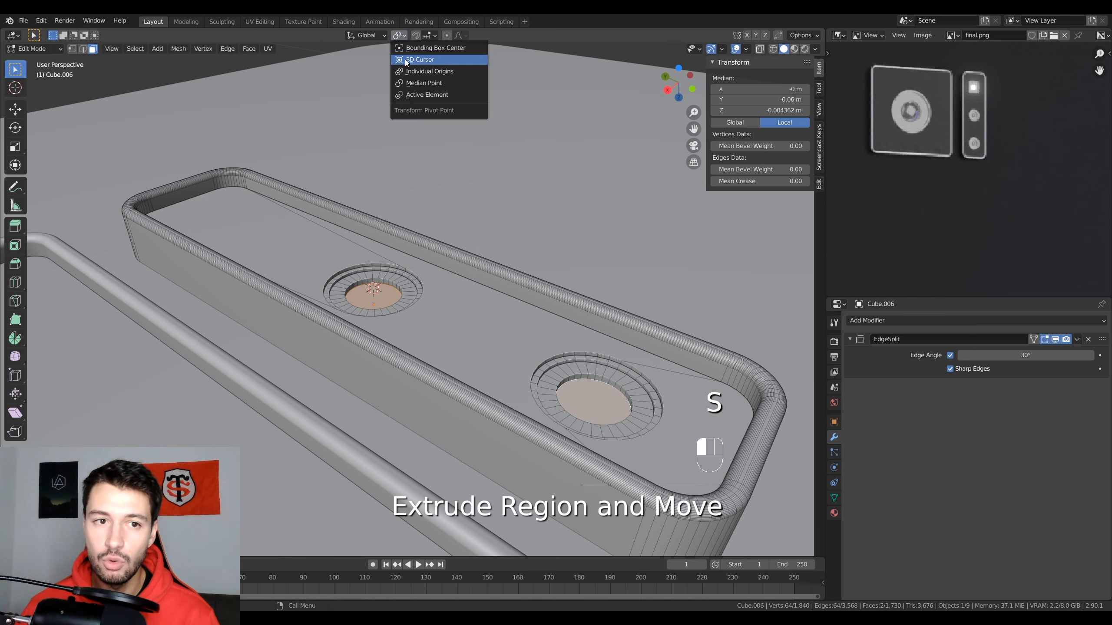
{"action": "left_click", "coordinate": [422, 75]}
{"action": "key", "text": "s"}
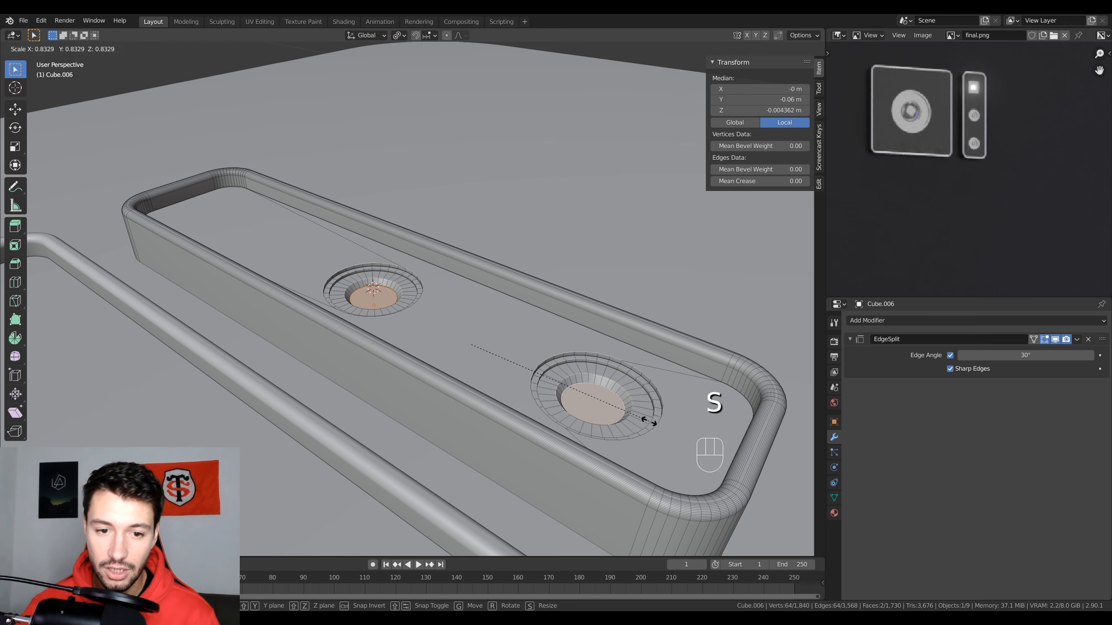
{"action": "left_click", "coordinate": [635, 416]}
Inset both inner floor faces once more, extrude them about 0.001 m inward, and return to Object Mode
{"action": "key", "text": "i"}
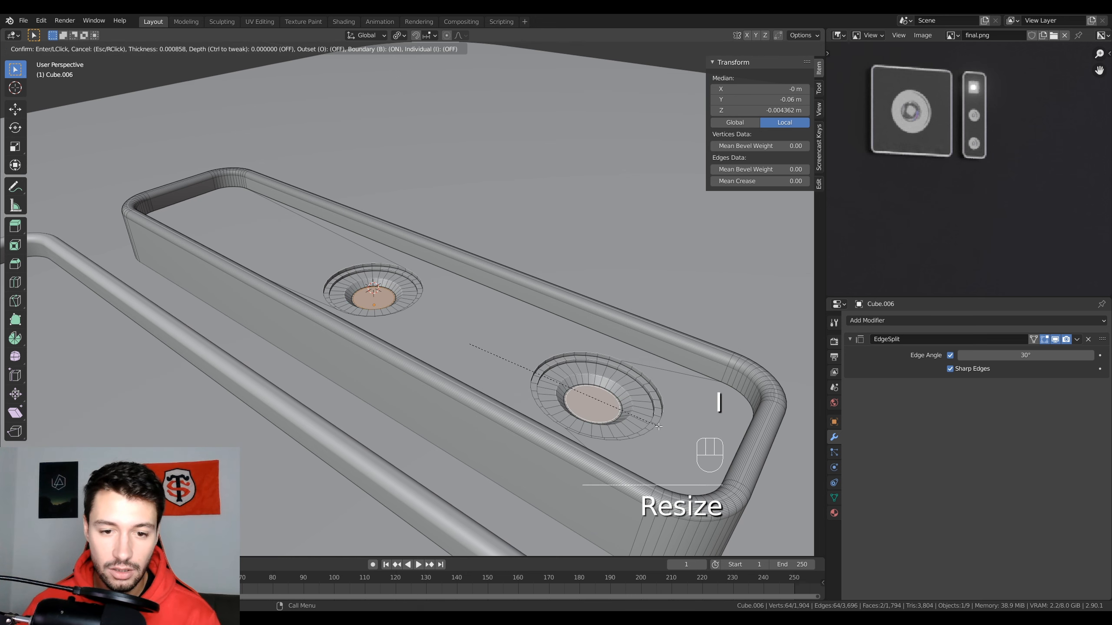
{"action": "left_click", "coordinate": [654, 426]}
{"action": "key", "text": "e"}
{"action": "left_click", "coordinate": [619, 415]}
{"action": "key", "text": "Tab"}
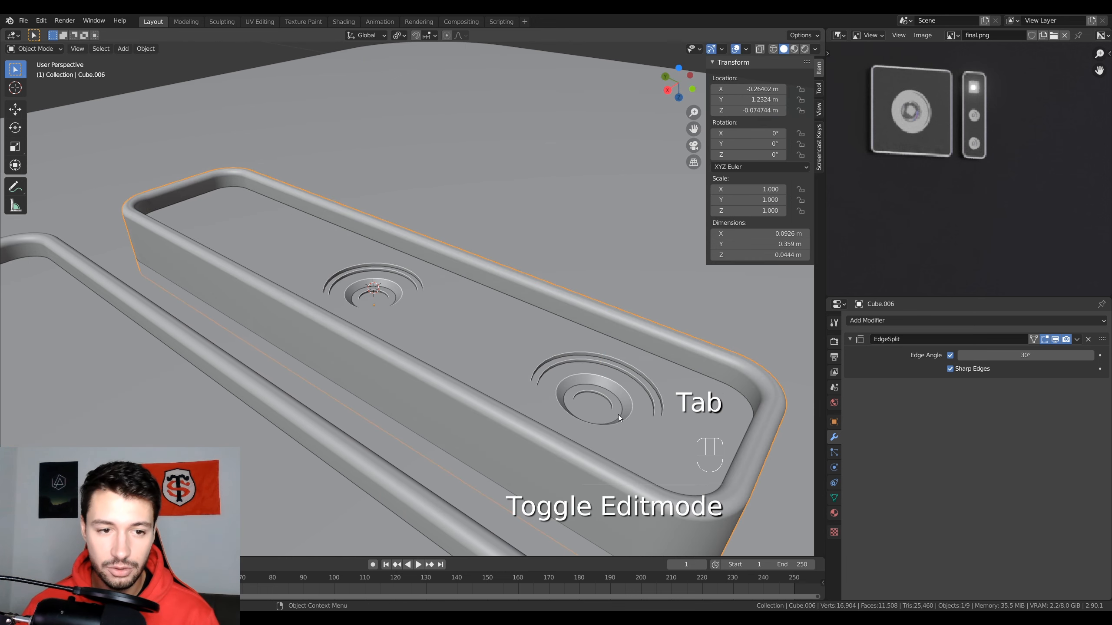
Snap the 3D cursor to the innermost floor face of the narrow block's central recess in Edit Mode
{"action": "middle_click_drag", "start_coordinate": [618, 414], "coordinate": [387, 342]}
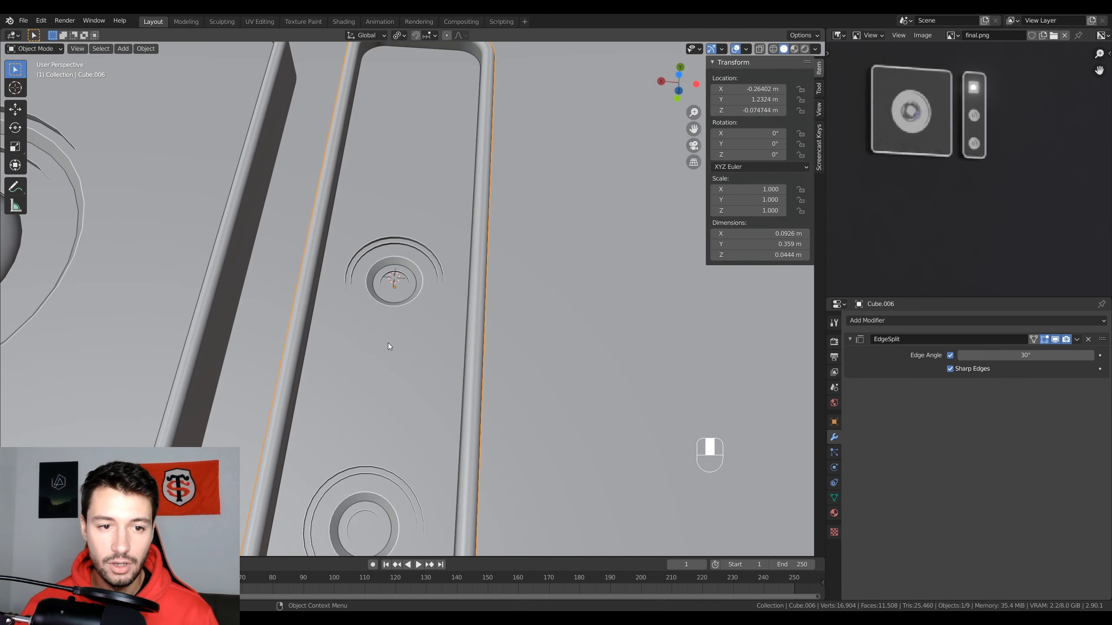
{"action": "scroll", "coordinate": [388, 342], "scroll_direction": "up", "scroll_amount": 3}
{"action": "key", "text": "Tab"}
{"action": "mouse_move", "coordinate": [397, 285]}
{"action": "middle_mouse_down"}
{"action": "mouse_move", "coordinate": [397, 267]}
{"action": "mouse_move", "coordinate": [398, 290]}
{"action": "middle_mouse_up"}
{"action": "left_click", "coordinate": [399, 290]}
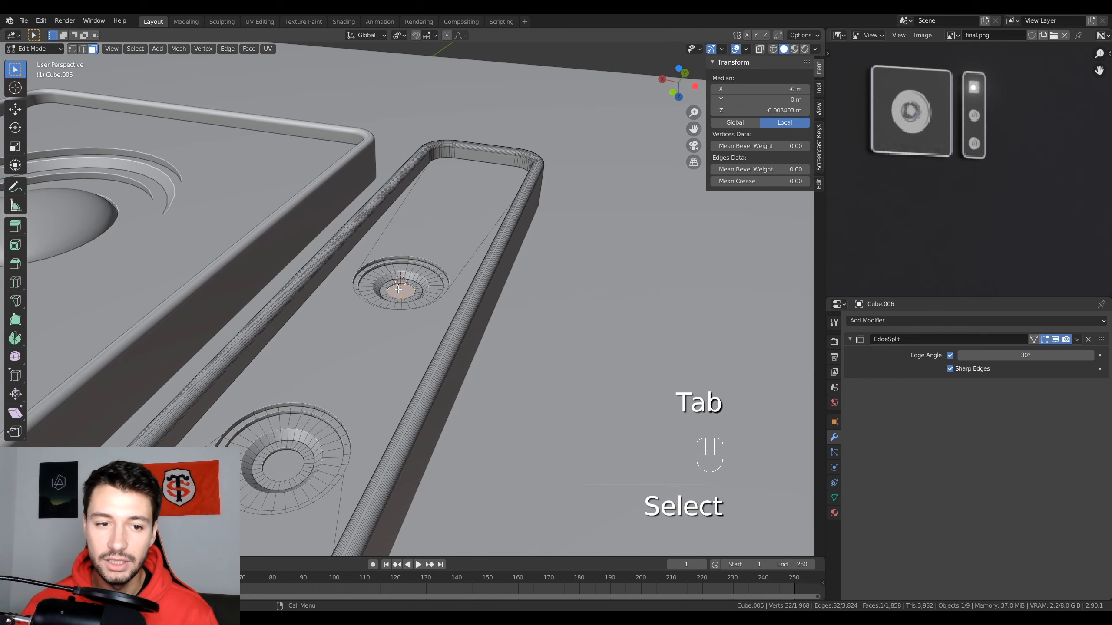
{"action": "key", "text": "shift+s"}
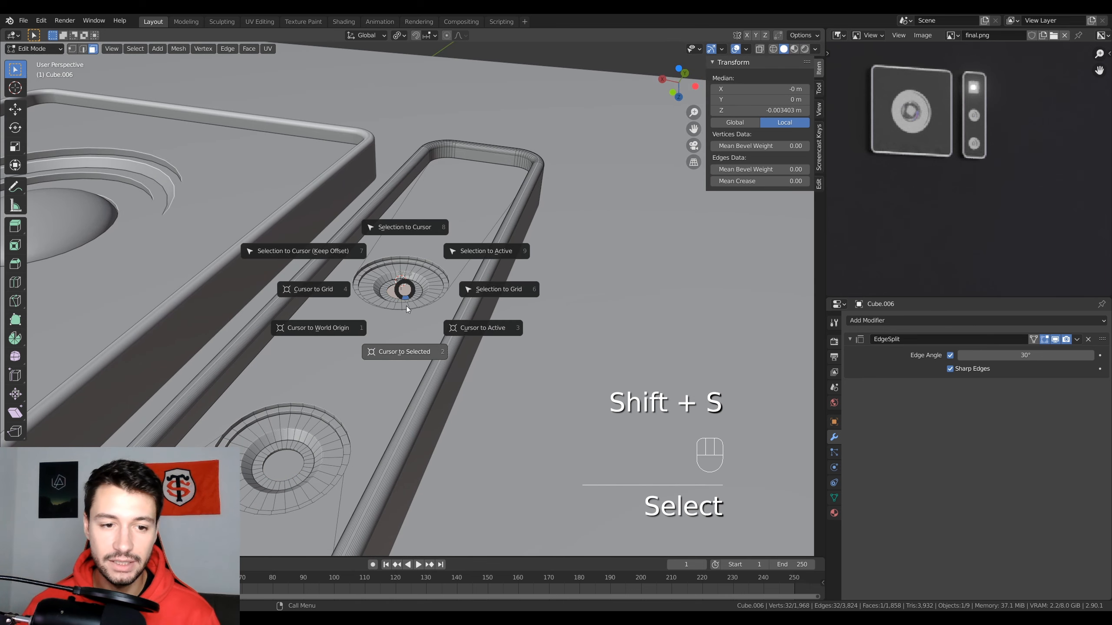
{"action": "left_click", "coordinate": [406, 353]}
Add a UV sphere at the 3D cursor and scale it down to fit inside the central recess
{"action": "key", "text": "shift+a"}
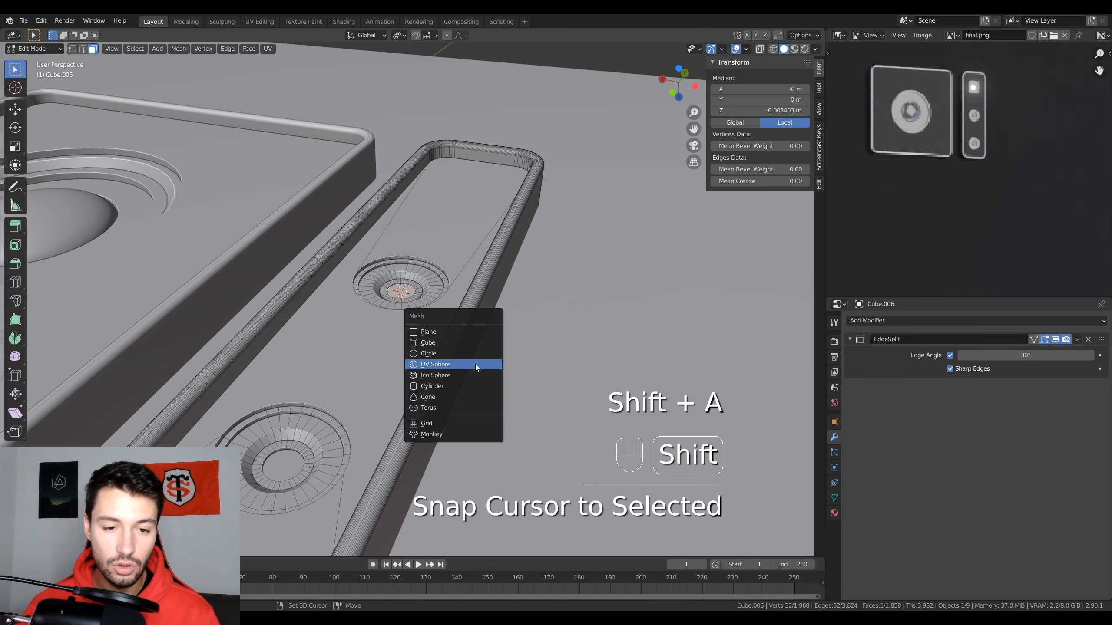
{"action": "left_click", "coordinate": [475, 364]}
{"action": "key", "text": "s"}
{"action": "key", "text": "s"}
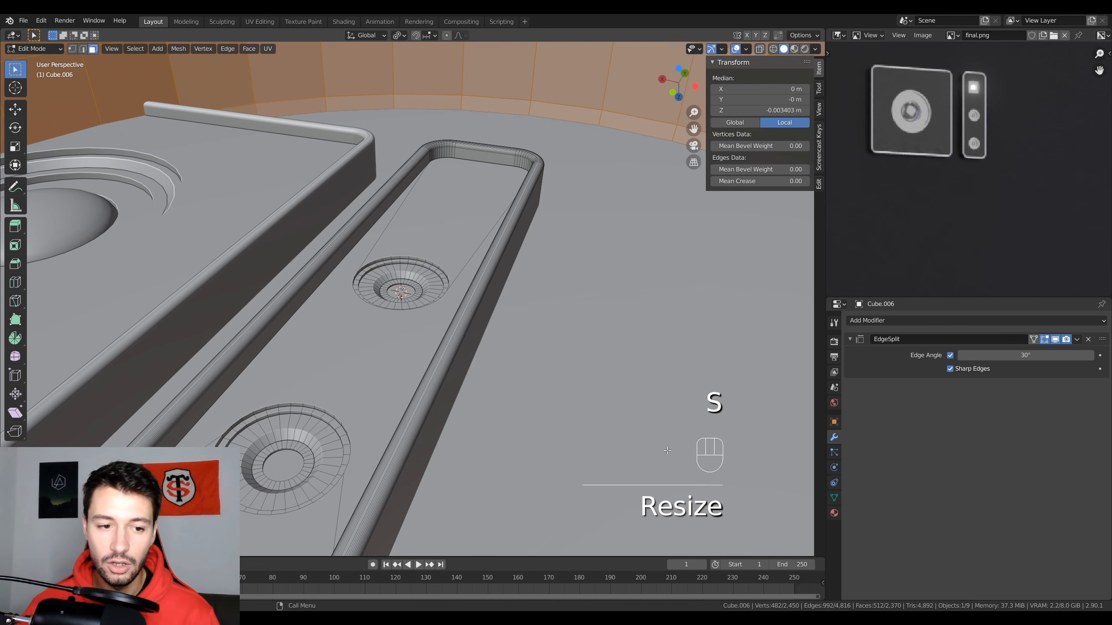
{"action": "key", "text": "s"}
{"action": "key", "text": "s"}
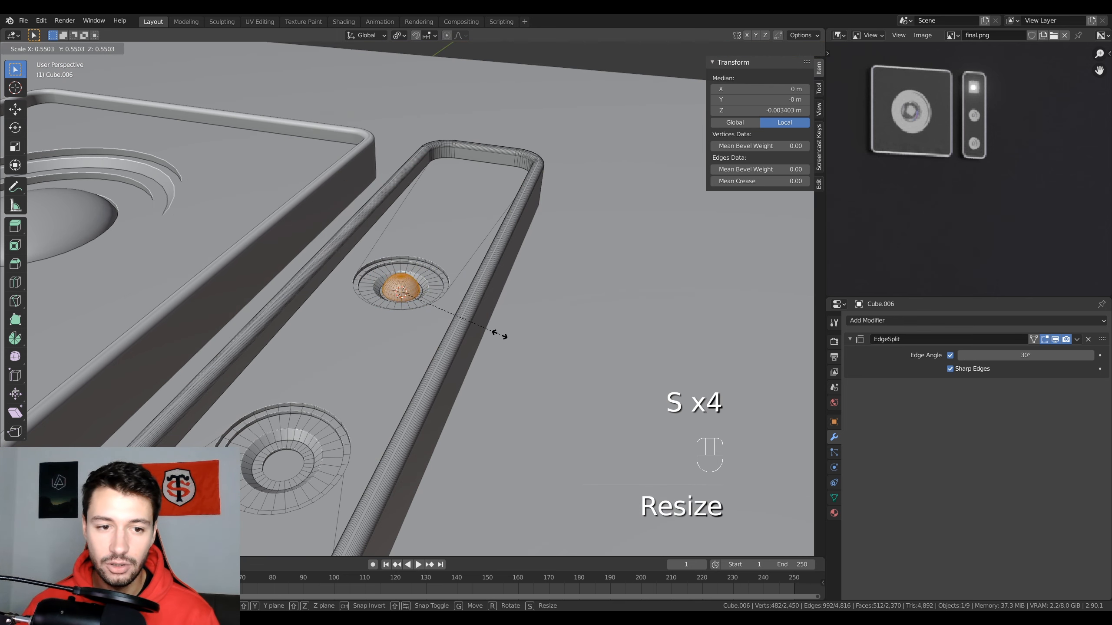
{"action": "left_click", "coordinate": [466, 327]}
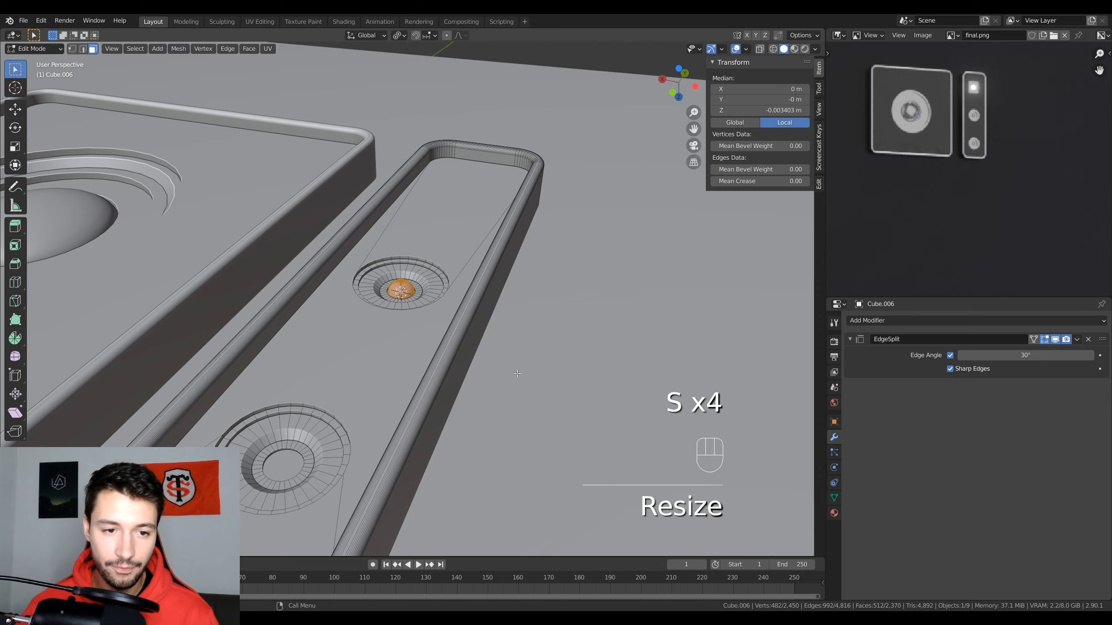
Flatten the small sphere along the Z axis into a lens shape
{"action": "key", "text": "s"}
{"action": "key", "text": "z"}
{"action": "left_click", "coordinate": [444, 334]}
Enlarge the flattened sphere uniformly by a factor of about 1.09 and return to Object Mode
{"action": "middle_click_drag", "start_coordinate": [444, 335], "coordinate": [387, 324]}
{"action": "scroll", "coordinate": [388, 324], "scroll_direction": "up", "scroll_amount": 6}
{"action": "scroll", "coordinate": [503, 363], "scroll_direction": "up", "scroll_amount": 2}
{"action": "key", "text": "s"}
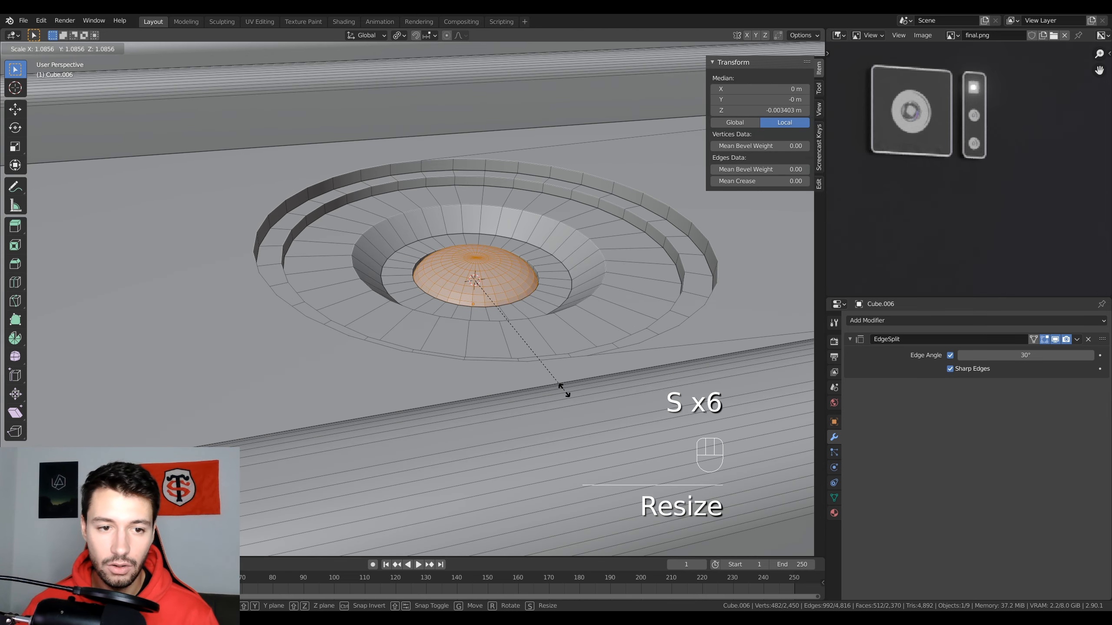
{"action": "left_click", "coordinate": [563, 388]}
{"action": "scroll", "coordinate": [561, 390], "scroll_direction": "down", "scroll_amount": 3}
{"action": "middle_click_drag", "start_coordinate": [561, 389], "coordinate": [509, 391]}
{"action": "key", "text": "Tab"}
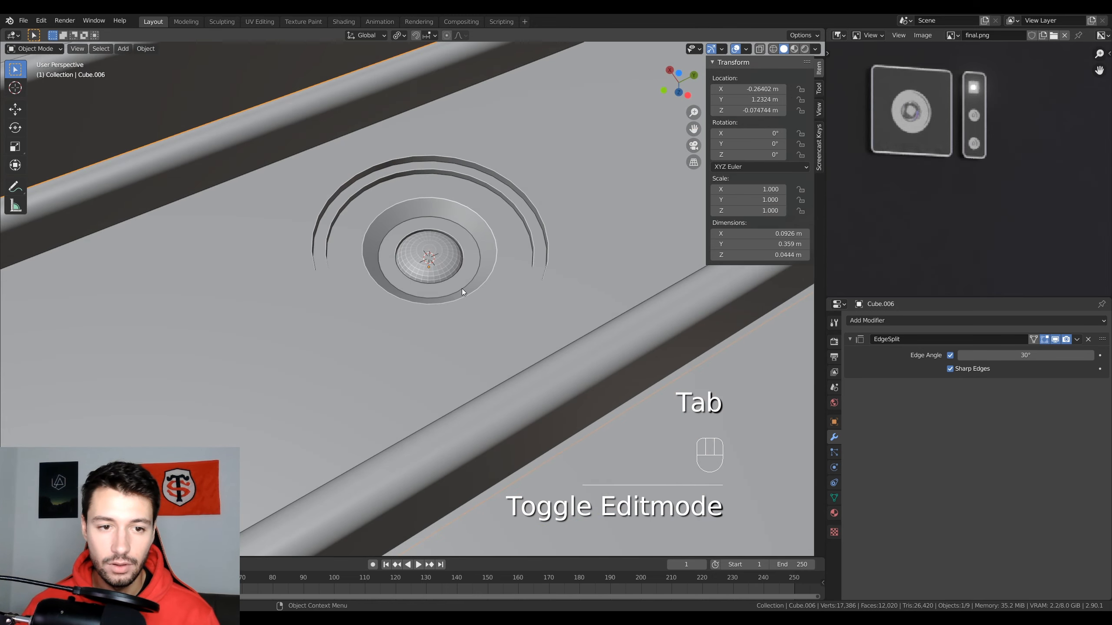
Duplicate the small lens in Edit Mode and move the copy -0.12 m along Y into the neighbouring end recess
{"action": "key", "text": "Tab"}
{"action": "scroll", "coordinate": [462, 289], "scroll_direction": "down", "scroll_amount": 3}
{"action": "key", "text": "KP_7"}
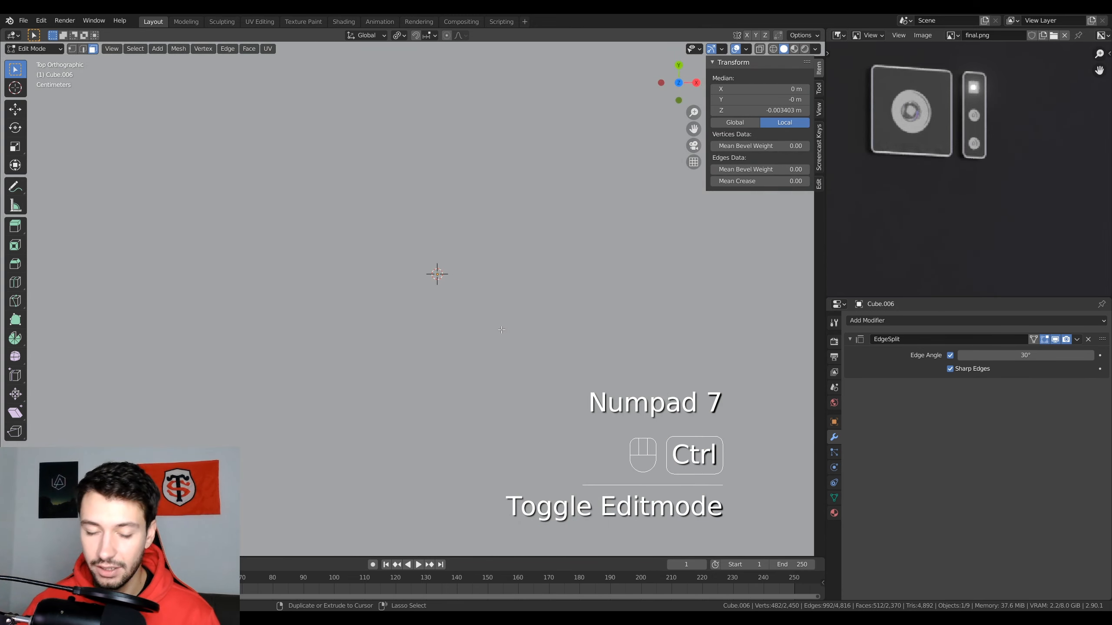
{"action": "key", "text": "ctrl+KP_7"}
{"action": "key", "text": "shift+d"}
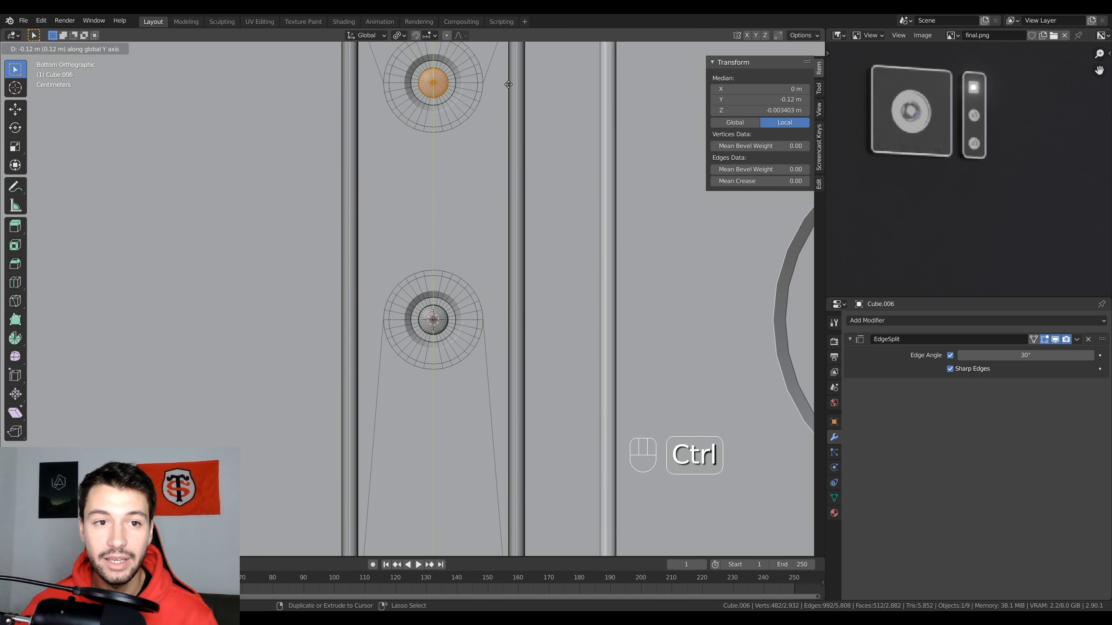
{"action": "left_click", "coordinate": [434, 75], "text": "ctrl"}
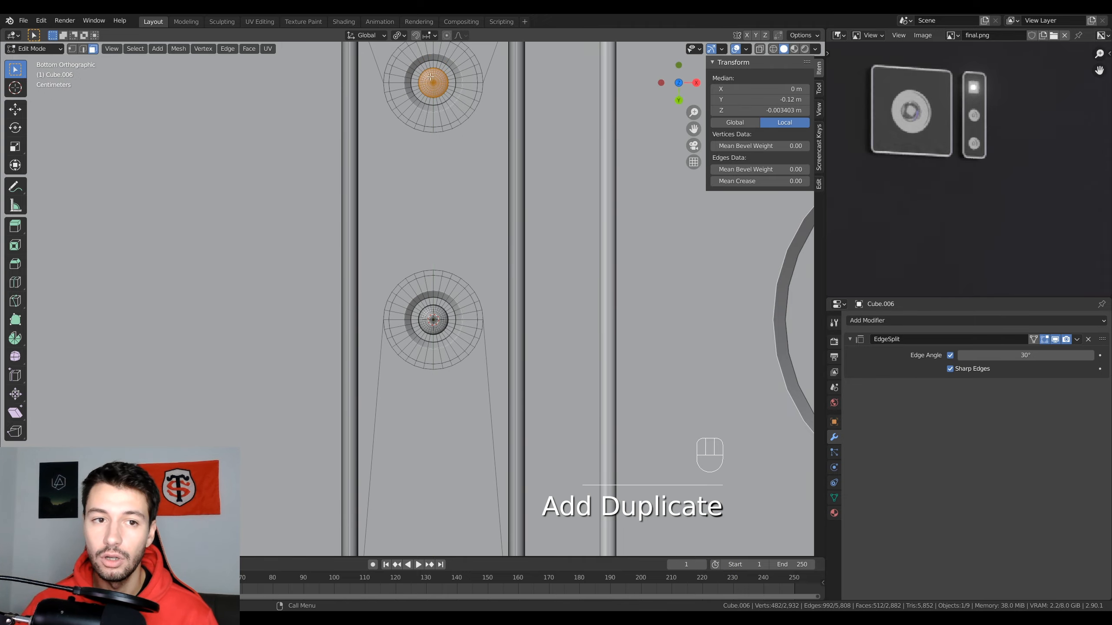
Return to Object Mode and apply Shade Smooth to the narrow block and its lenses
{"action": "middle_click_drag", "start_coordinate": [425, 73], "coordinate": [832, 169]}
{"action": "key", "text": "Tab"}
{"action": "right_click", "coordinate": [422, 296]}
{"action": "left_click", "coordinate": [425, 292]}
{"action": "scroll", "coordinate": [386, 294], "scroll_direction": "up", "scroll_amount": 5}
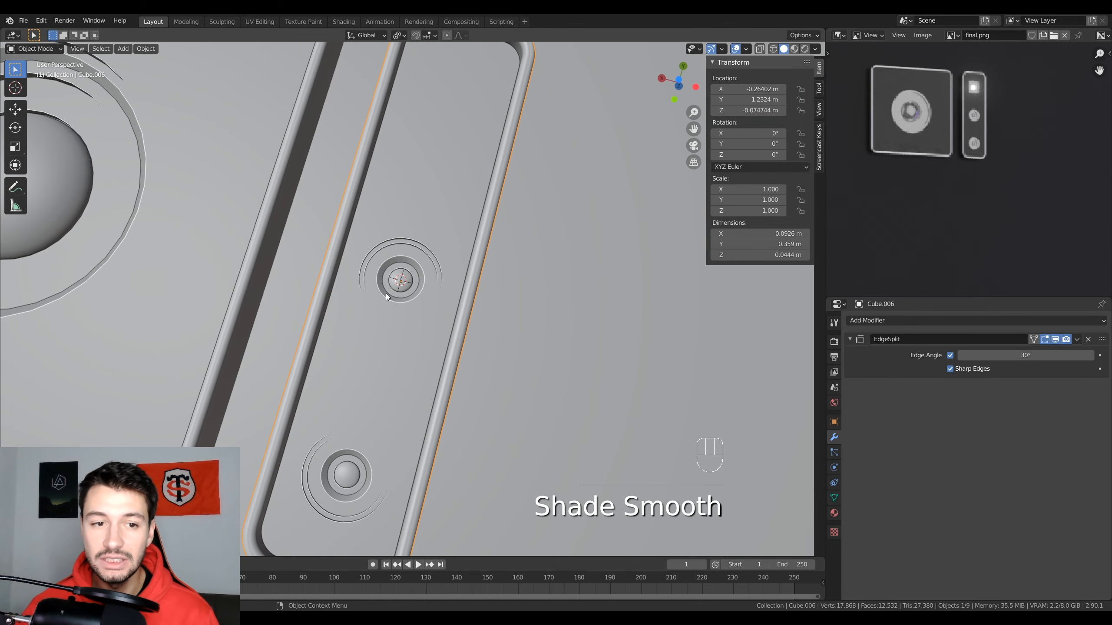
Add a cube to the narrow block's mesh at the 3D cursor and scale it down to about 0.056 m
{"action": "middle_click_drag", "start_coordinate": [385, 294], "coordinate": [484, 348], "text": "shift"}
{"action": "scroll", "coordinate": [392, 314], "scroll_direction": "down", "scroll_amount": 4}
{"action": "key", "text": "Tab"}
{"action": "key", "text": "KP_7"}
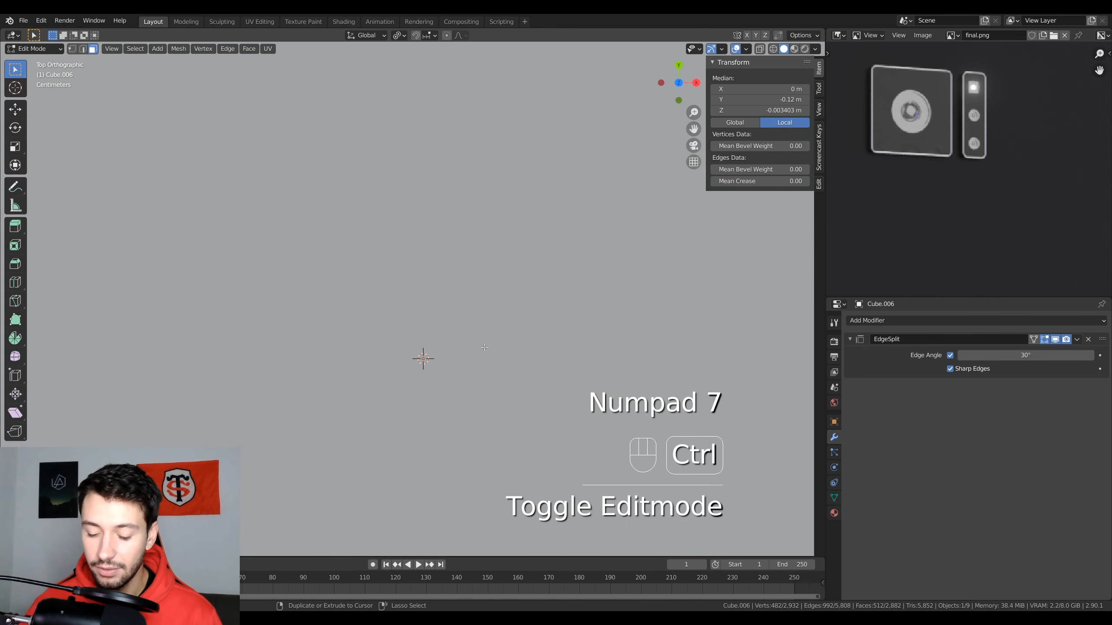
{"action": "key", "text": "ctrl+KP_7"}
{"action": "key", "text": "shift+a"}
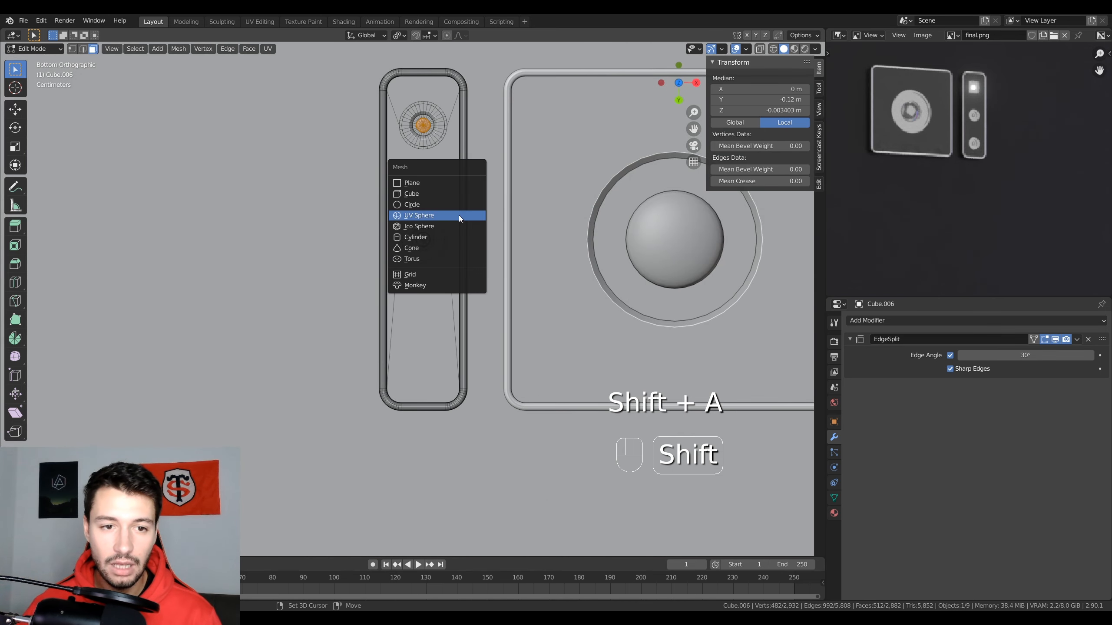
{"action": "left_click", "coordinate": [436, 192]}
{"action": "key", "text": "s"}
{"action": "key", "text": "s"}
{"action": "key", "text": "s"}
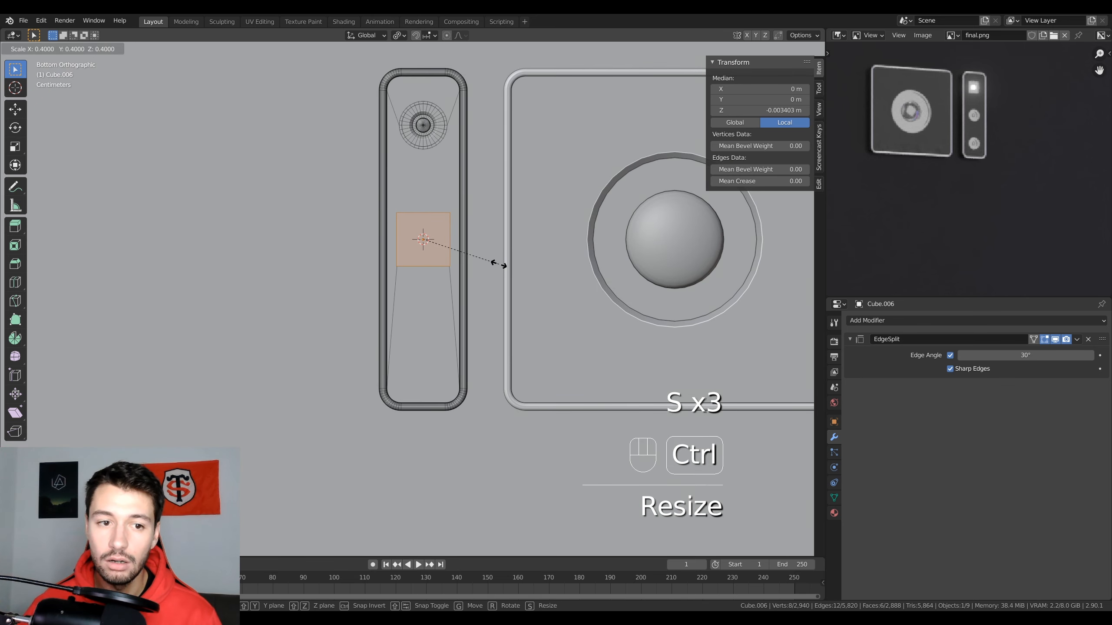
{"action": "left_click", "coordinate": [498, 263]}
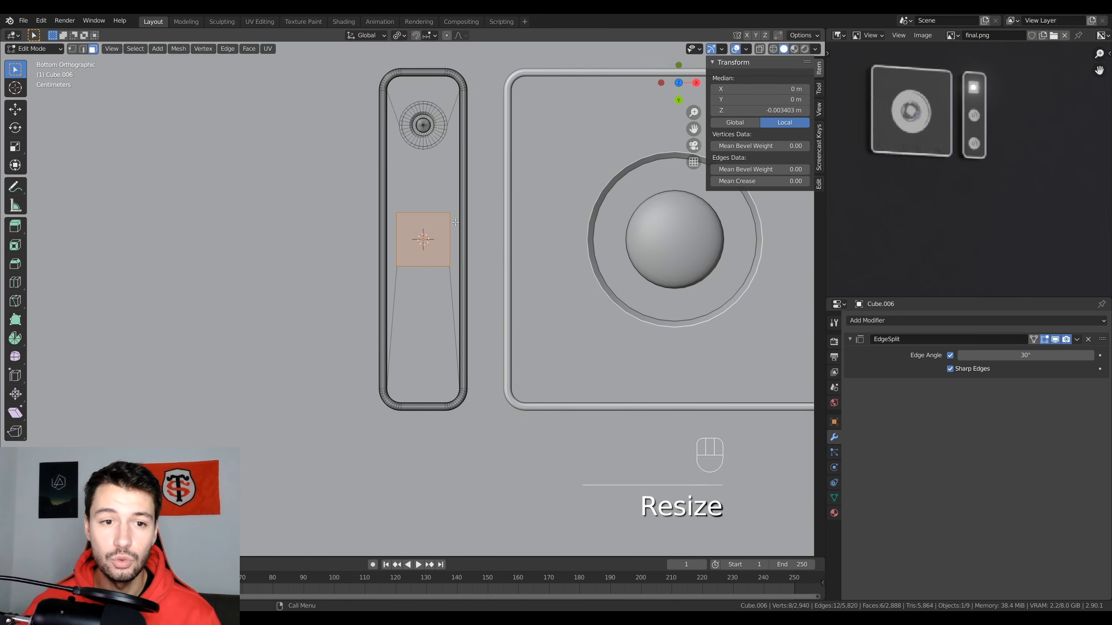
Move the cube along Y to 0.12 m at the block's empty end and stretch it by 1.2 along Y
{"action": "key", "text": "g"}
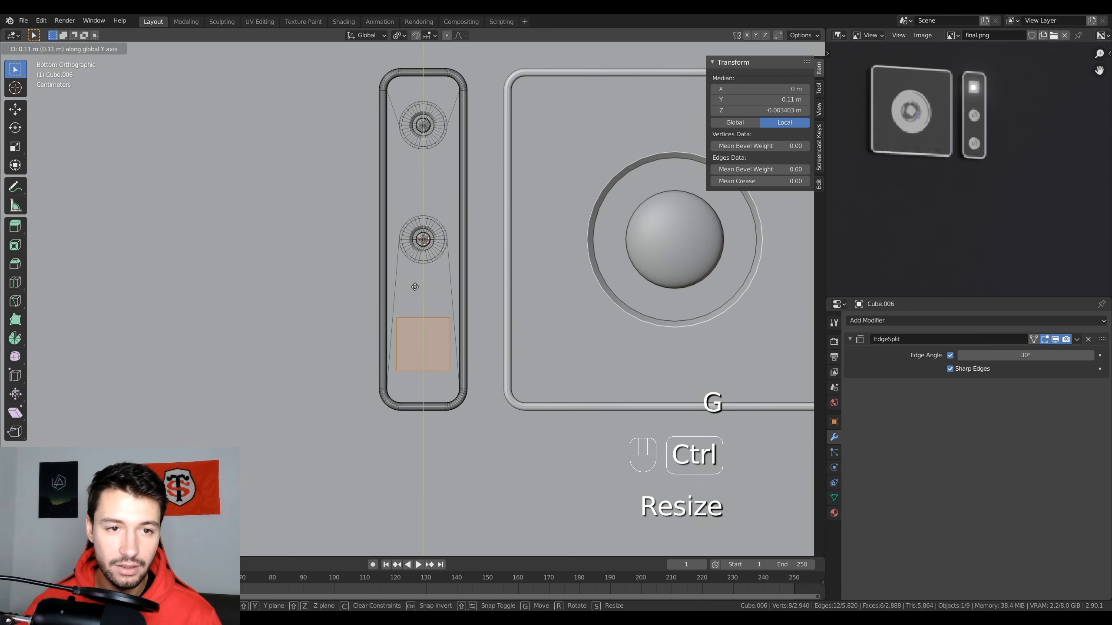
{"action": "left_click", "coordinate": [415, 286]}
{"action": "key", "text": "s"}
{"action": "key", "text": "y"}
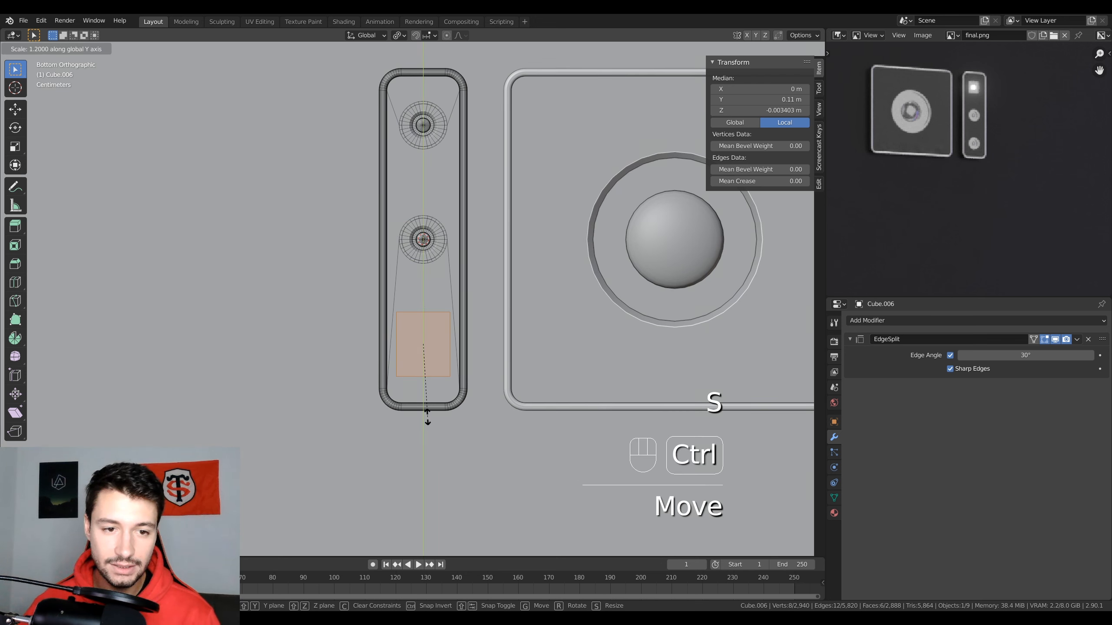
{"action": "left_click", "coordinate": [428, 416]}
{"action": "key", "text": "g"}
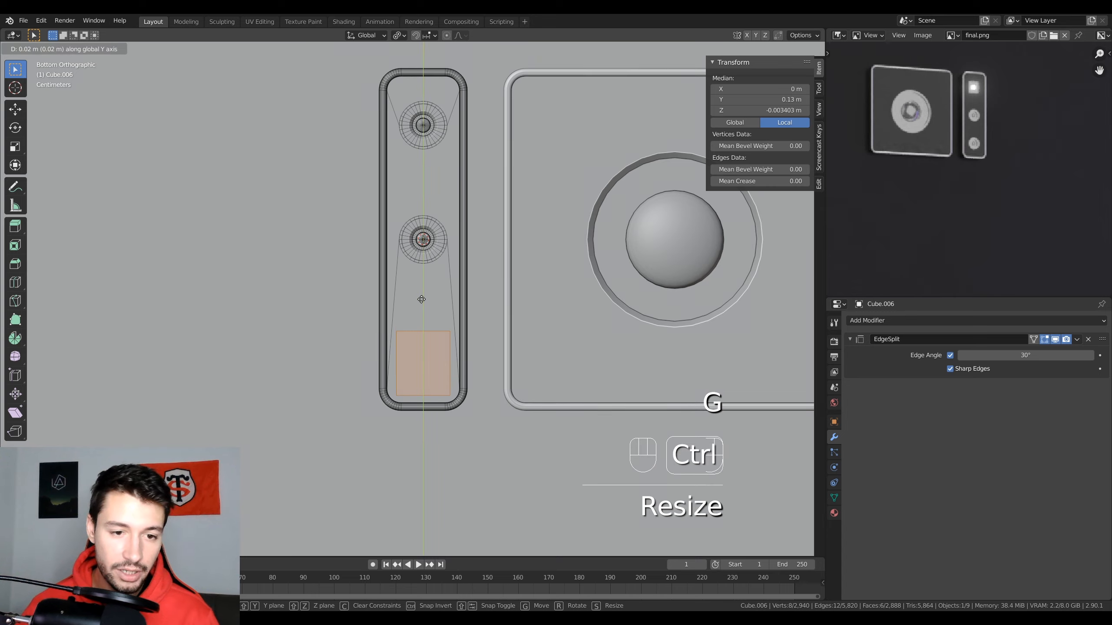
{"action": "left_click", "coordinate": [423, 291]}
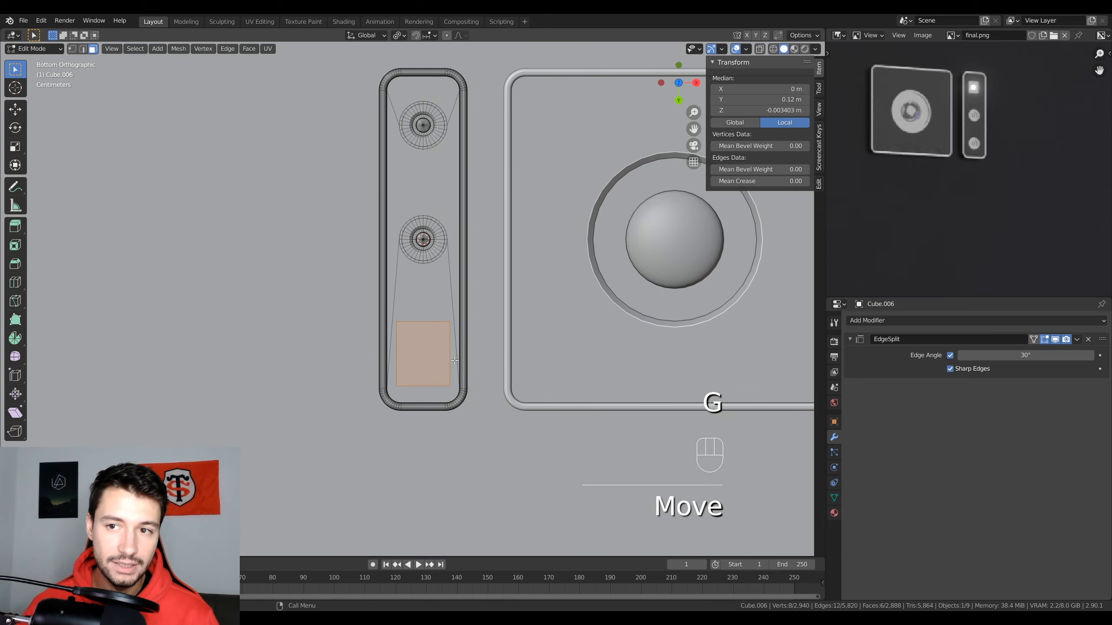
Move the cube along Z to about -0.056 m so that it sits above the narrow block's floor
{"action": "middle_click_drag", "start_coordinate": [456, 371], "coordinate": [339, 343]}
{"action": "key", "text": "g"}
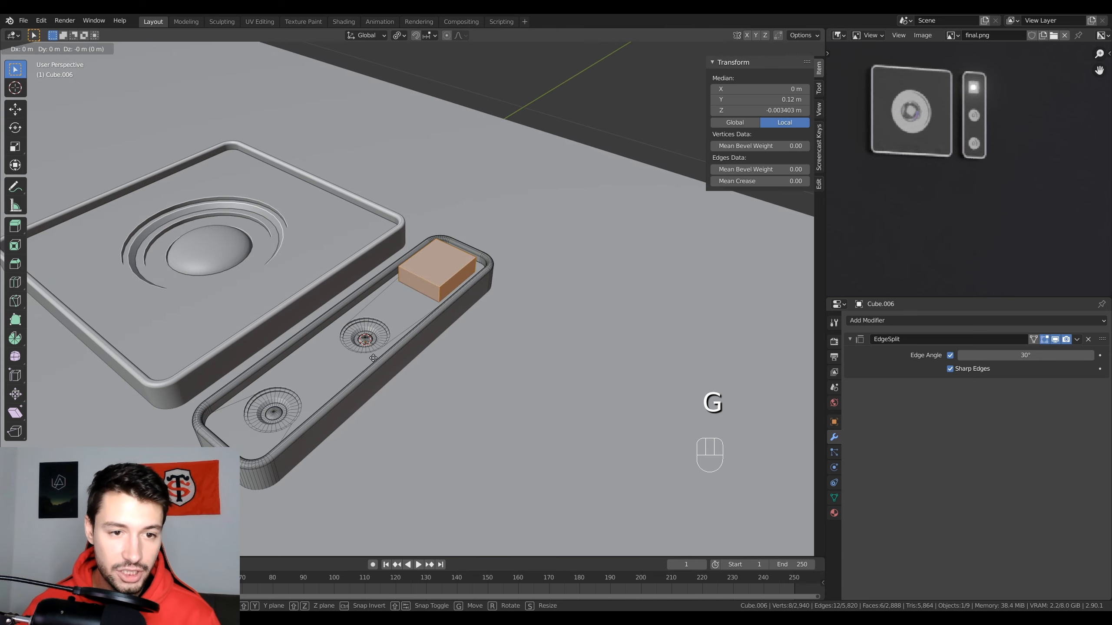
{"action": "left_click", "coordinate": [373, 322]}
{"action": "key", "text": "Tab"}
{"action": "middle_click_drag", "start_coordinate": [400, 310], "coordinate": [330, 262]}
{"action": "key", "text": "Tab"}
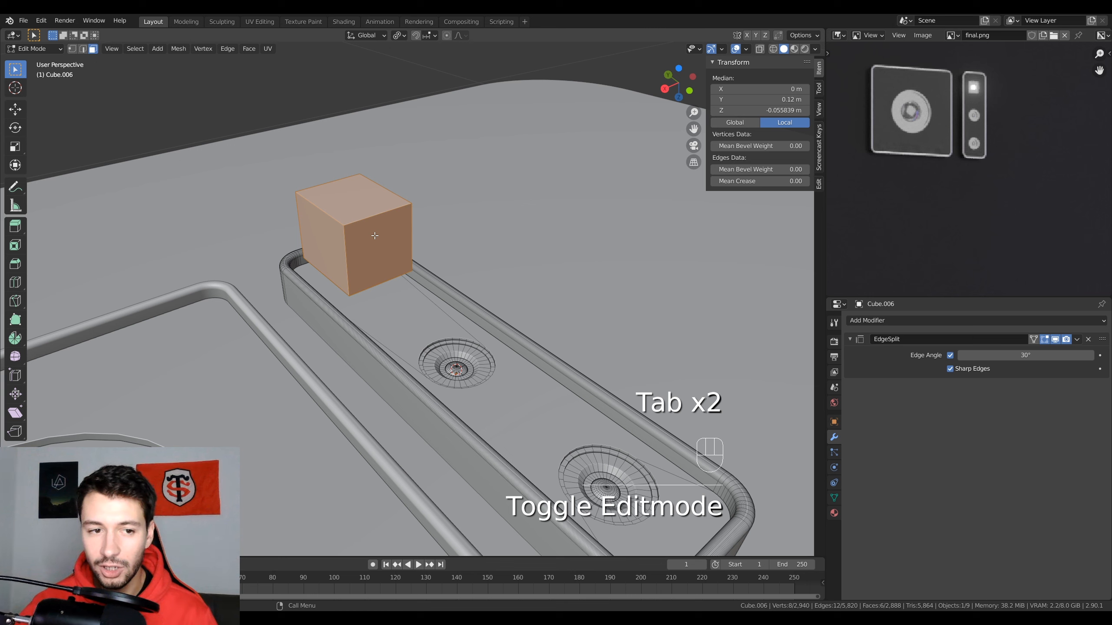
Separate the cube from the narrow block's mesh into its own object and select it in Object Mode
{"action": "key", "text": "alt+a"}
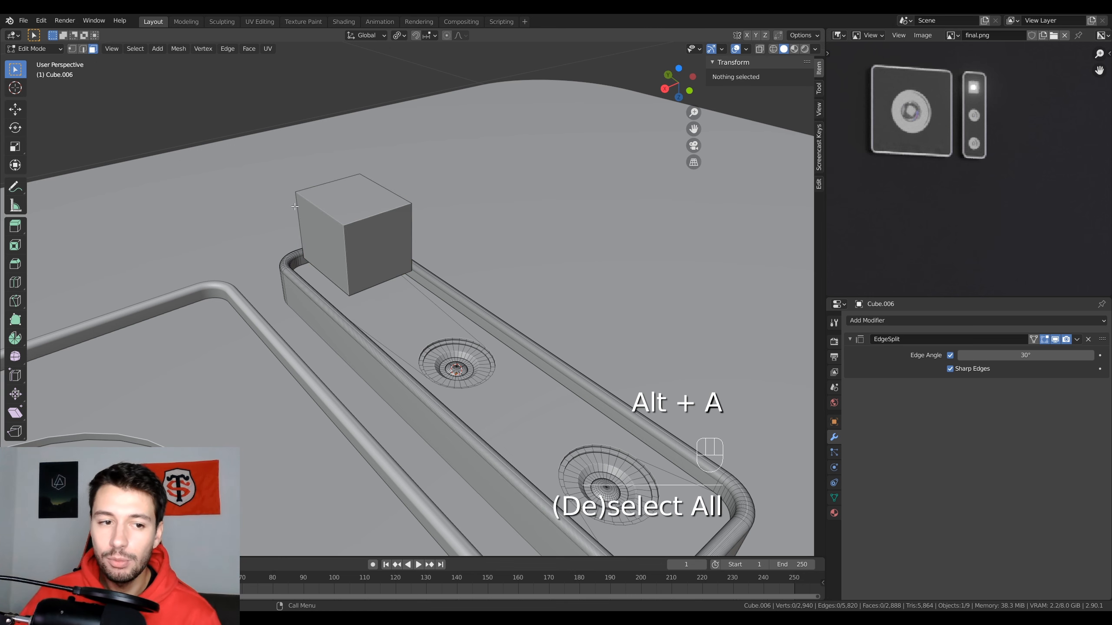
{"action": "middle_click_drag", "start_coordinate": [405, 181], "coordinate": [527, 245]}
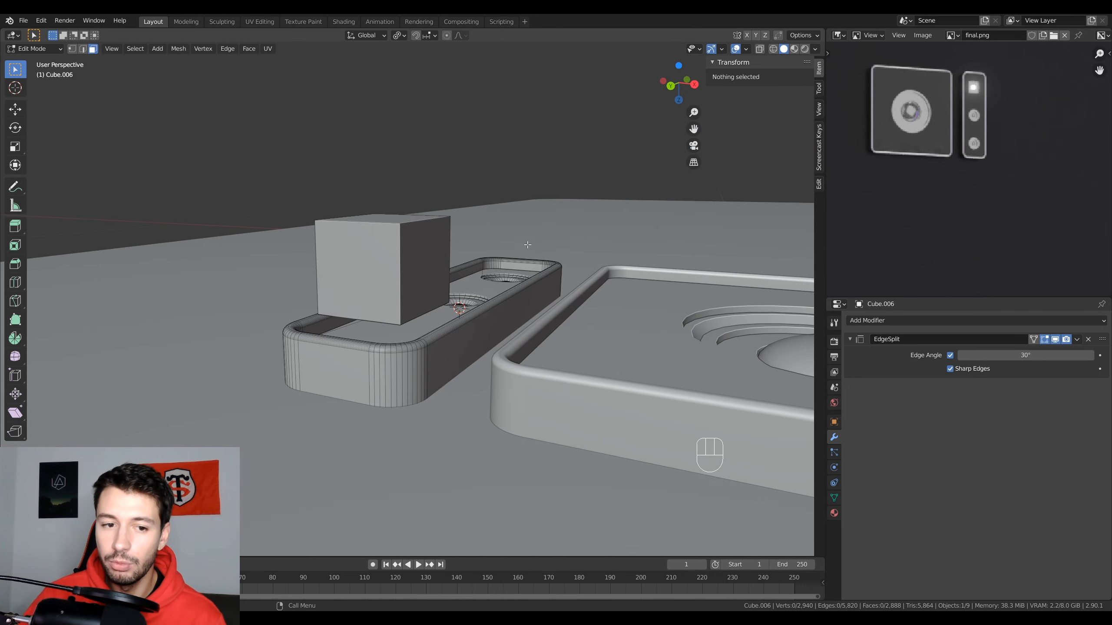
{"action": "middle_click_drag", "start_coordinate": [398, 255], "coordinate": [264, 280]}
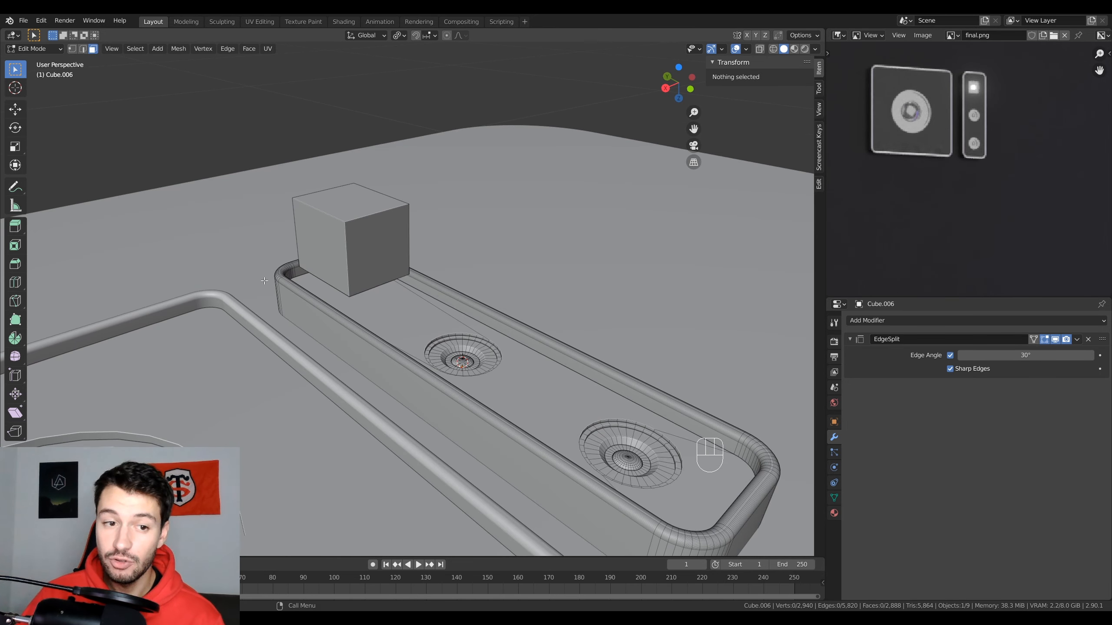
{"action": "key", "text": "l"}
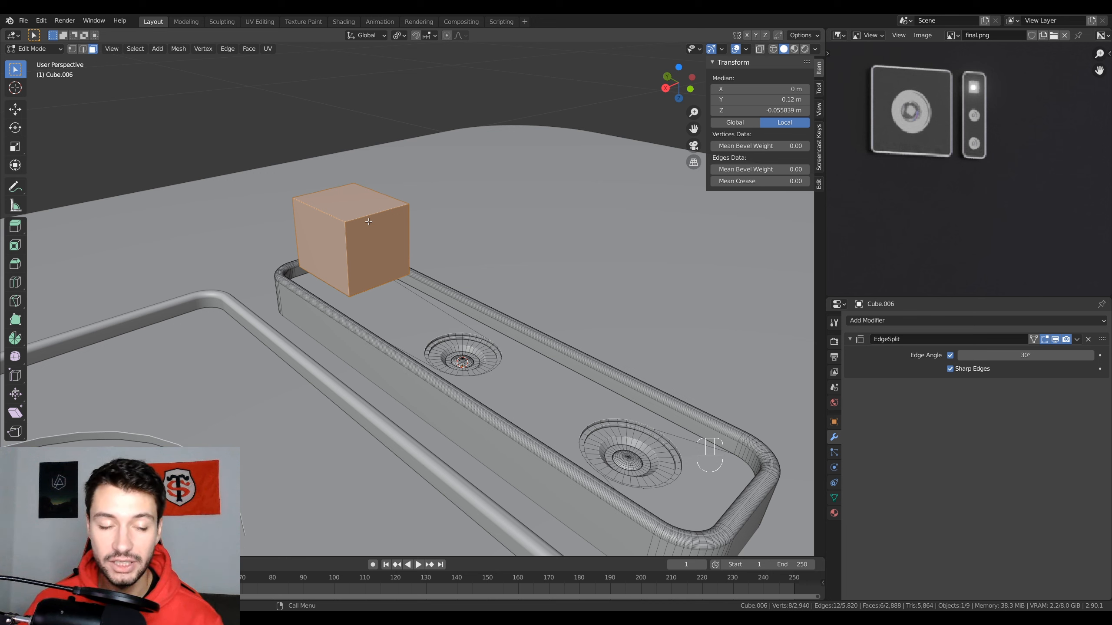
{"action": "key", "text": "p"}
{"action": "left_click", "coordinate": [508, 213]}
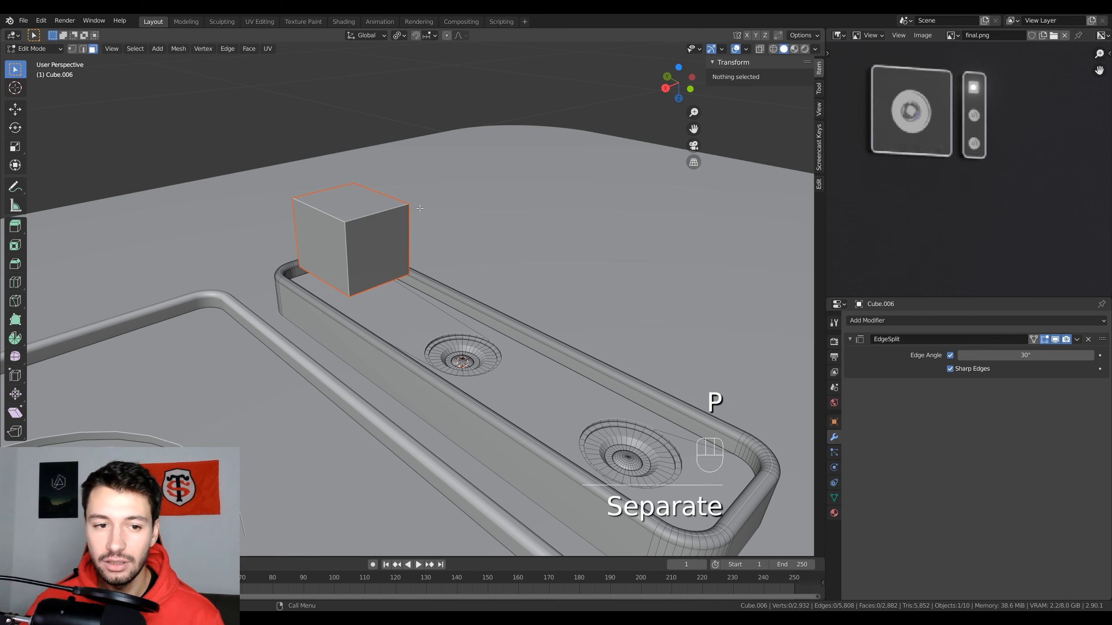
{"action": "key", "text": "Tab"}
{"action": "left_click", "coordinate": [344, 230]}
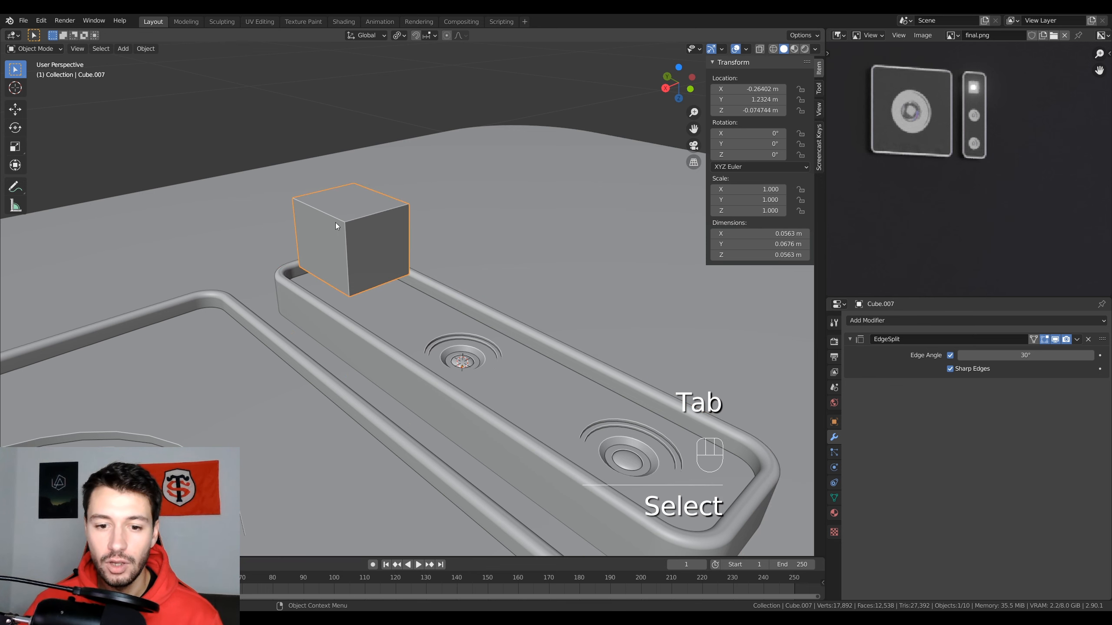
Set the separated cube's origin to its geometry
{"action": "scroll", "coordinate": [365, 255], "scroll_direction": "down", "scroll_amount": 4}
{"action": "key", "text": "g"}
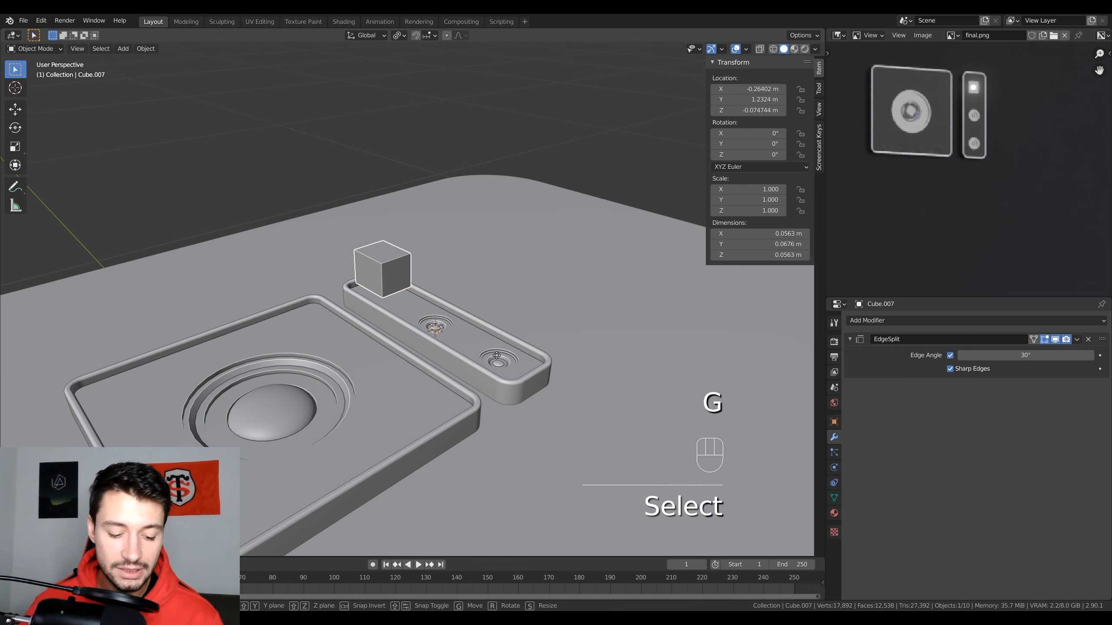
{"action": "right_click", "coordinate": [446, 340]}
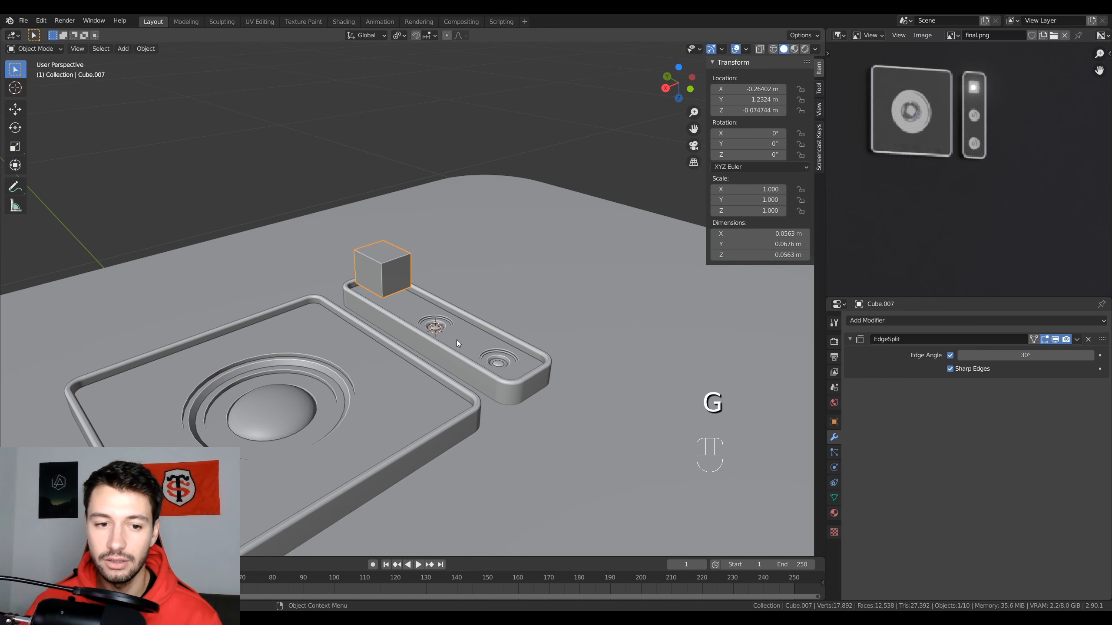
{"action": "left_click", "coordinate": [148, 52]}
{"action": "mouse_move", "coordinate": [167, 72]}
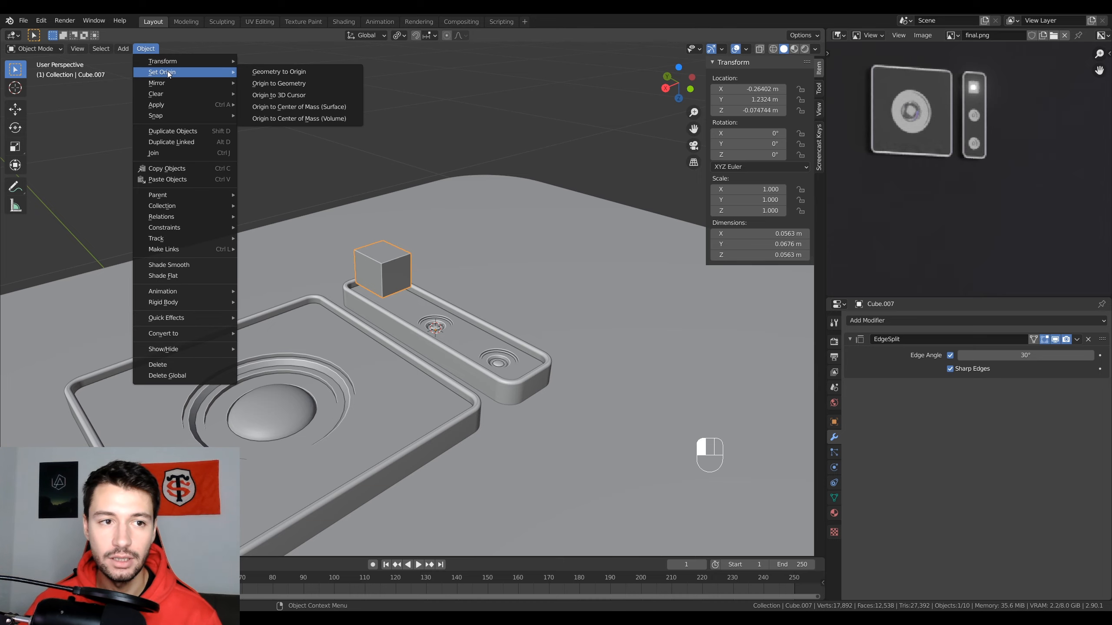
{"action": "left_click", "coordinate": [285, 83]}
Scale the cube down uniformly to about 0.81 so it fits inside the narrow frame with a margin
{"action": "middle_click_drag", "start_coordinate": [359, 350], "coordinate": [383, 370]}
{"action": "scroll", "coordinate": [410, 326], "scroll_direction": "up", "scroll_amount": 2}
{"action": "scroll", "coordinate": [336, 327], "scroll_direction": "up", "scroll_amount": 2}
{"action": "key", "text": "KP_7"}
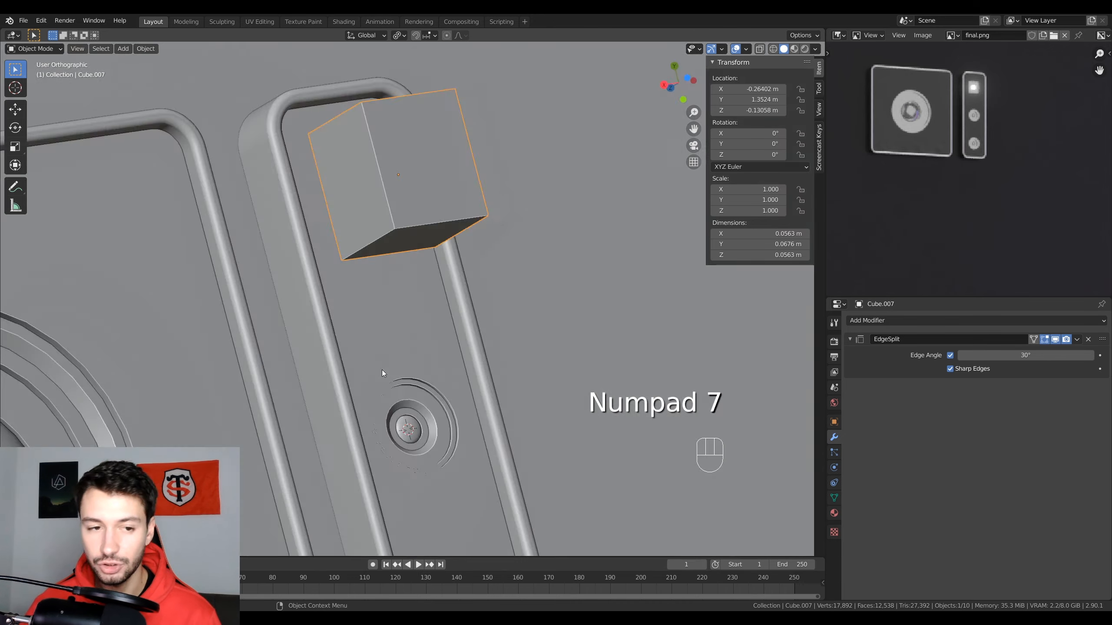
{"action": "key", "text": "ctrl+KP_7"}
{"action": "key", "text": "s"}
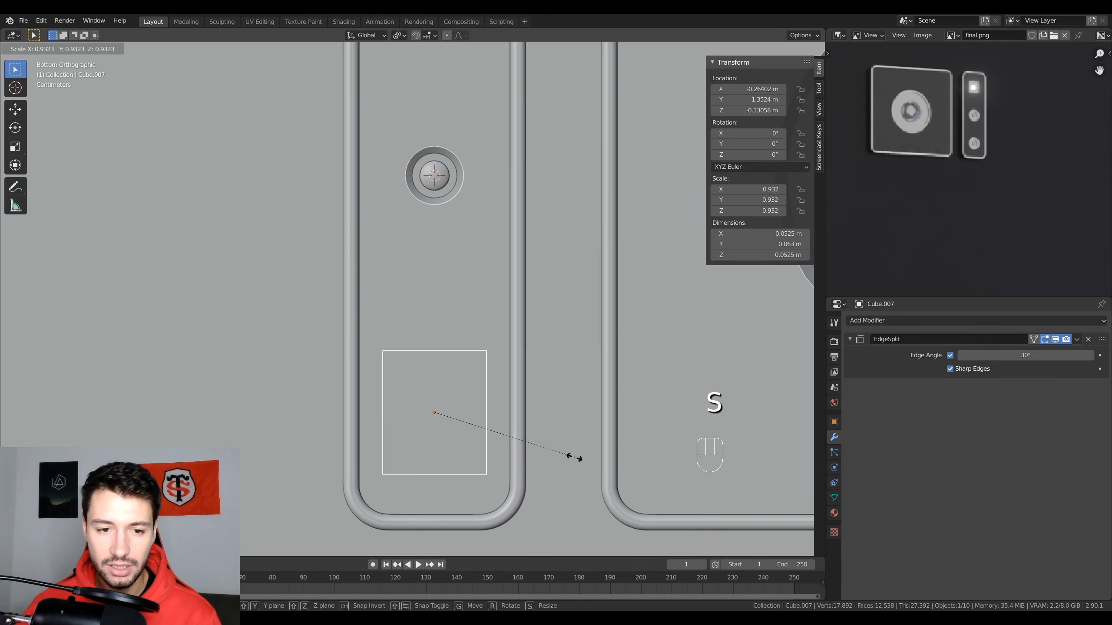
{"action": "left_click", "coordinate": [561, 451]}
{"action": "middle_click_drag", "start_coordinate": [561, 451], "coordinate": [303, 334]}
{"action": "key", "text": "s"}
{"action": "left_click", "coordinate": [460, 337]}
{"action": "middle_click_drag", "start_coordinate": [460, 337], "coordinate": [492, 349]}
{"action": "key", "text": "s"}
{"action": "left_click", "coordinate": [478, 351]}
Lower the cube along the Z axis so that it cuts into the narrow block's floor
{"action": "key", "text": "g"}
{"action": "key", "text": "z"}
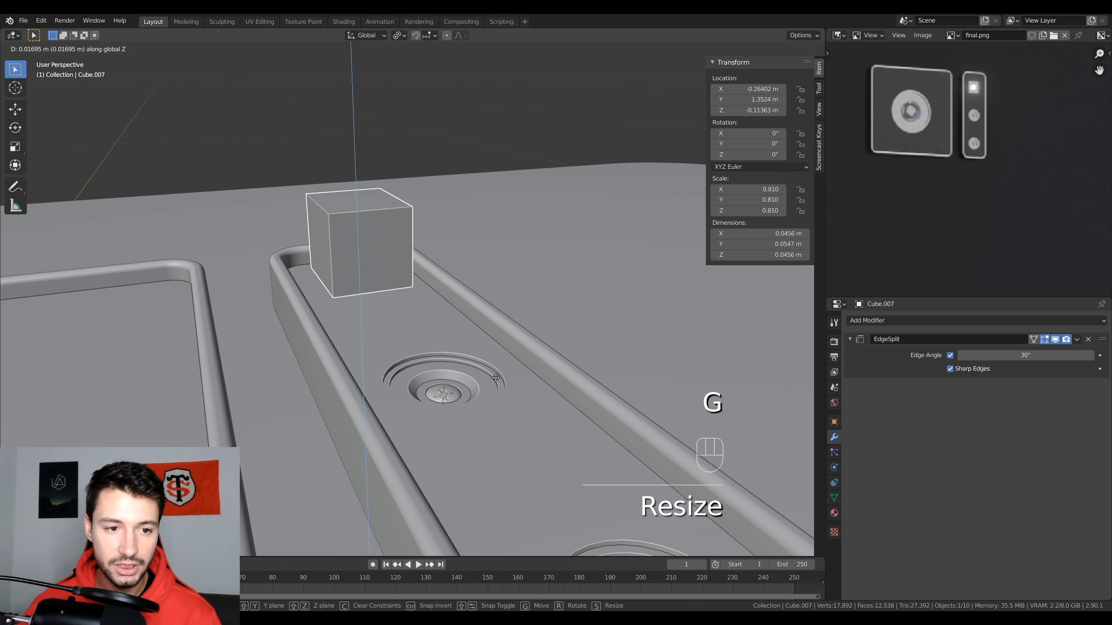
{"action": "left_click", "coordinate": [501, 393]}
Cut the cube out of the narrow block with an applied Boolean Difference modifier, then delete the cube
{"action": "left_click", "coordinate": [465, 323]}
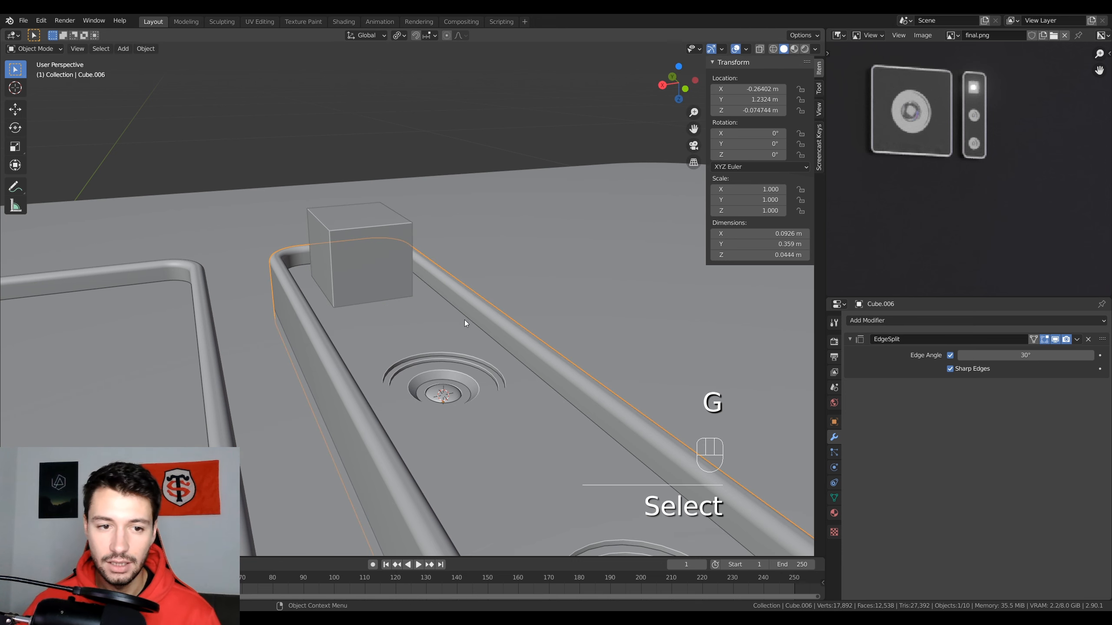
{"action": "left_click", "coordinate": [920, 323]}
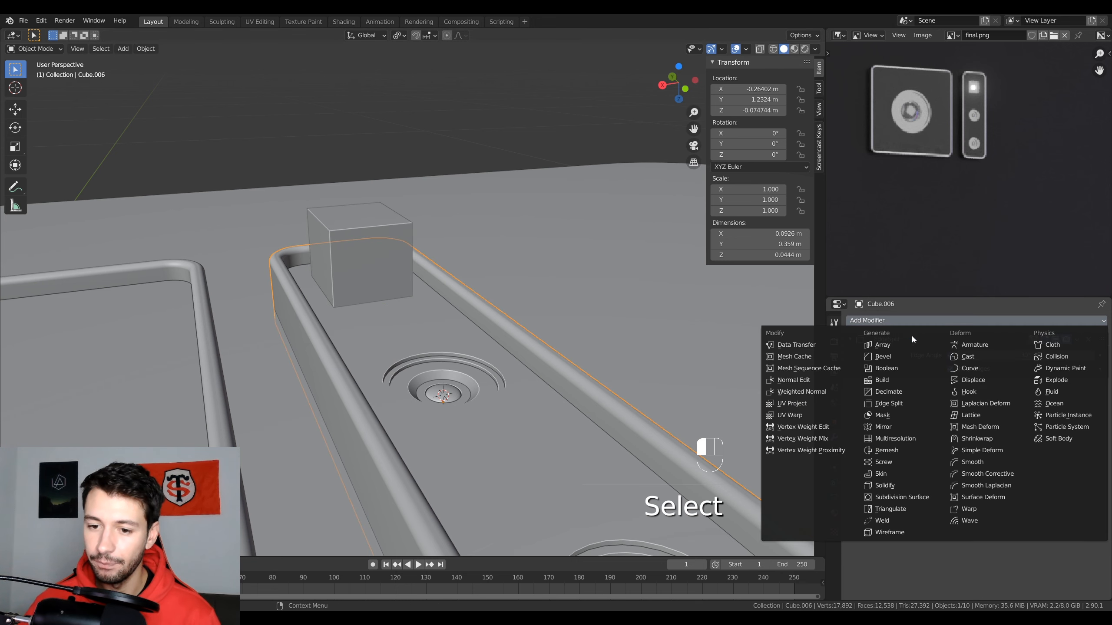
{"action": "left_click", "coordinate": [906, 380]}
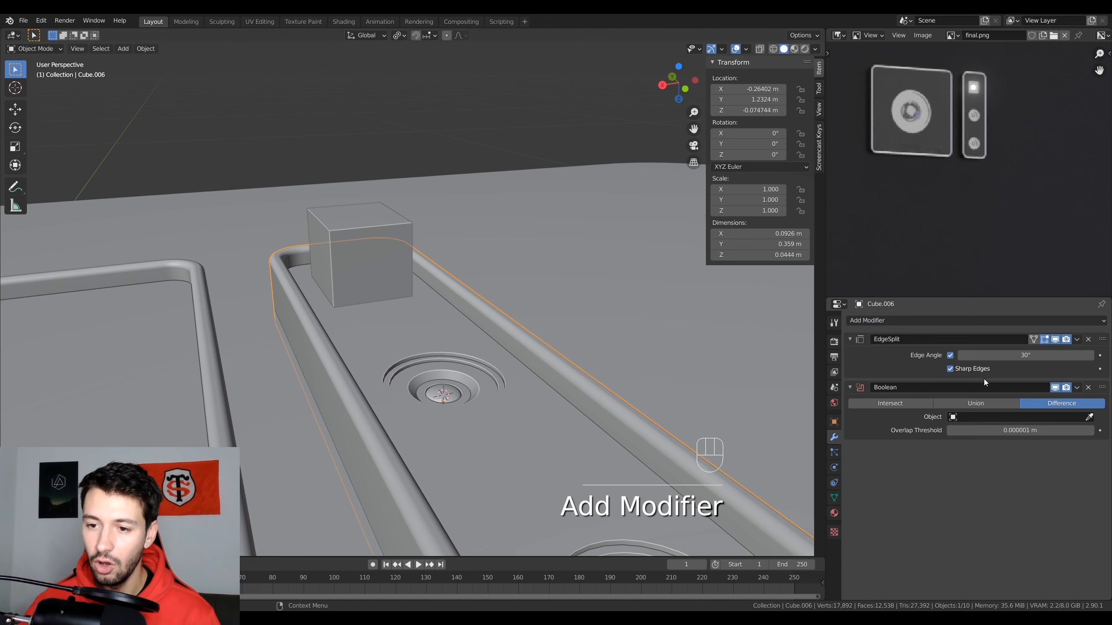
{"action": "left_click", "coordinate": [368, 253]}
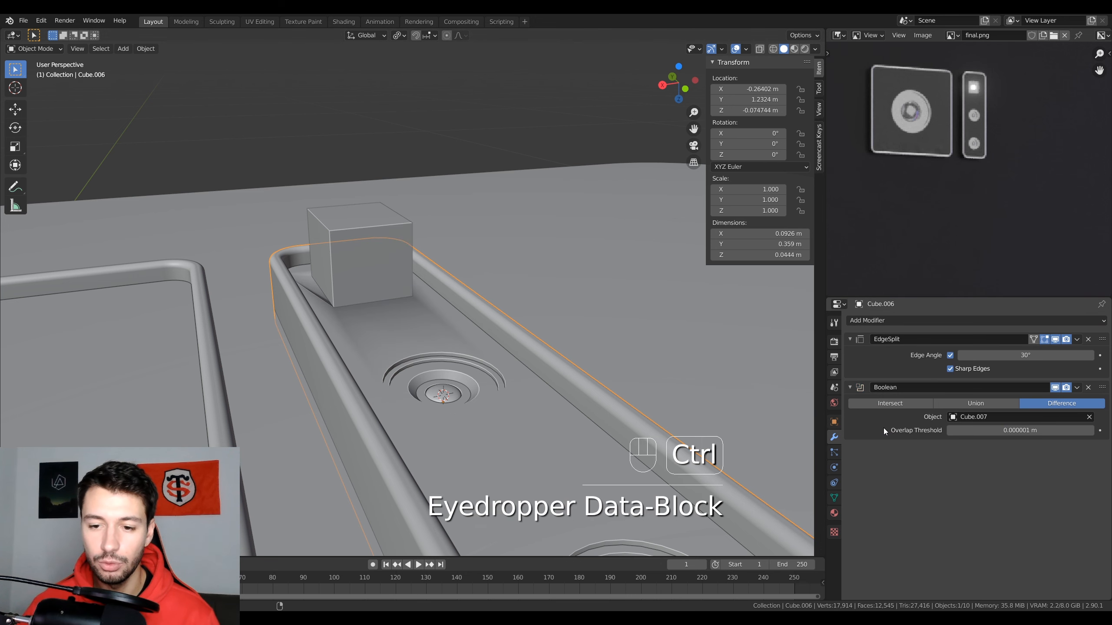
{"action": "key", "text": "ctrl+a"}
{"action": "left_click", "coordinate": [354, 251]}
{"action": "key", "text": "Delete"}
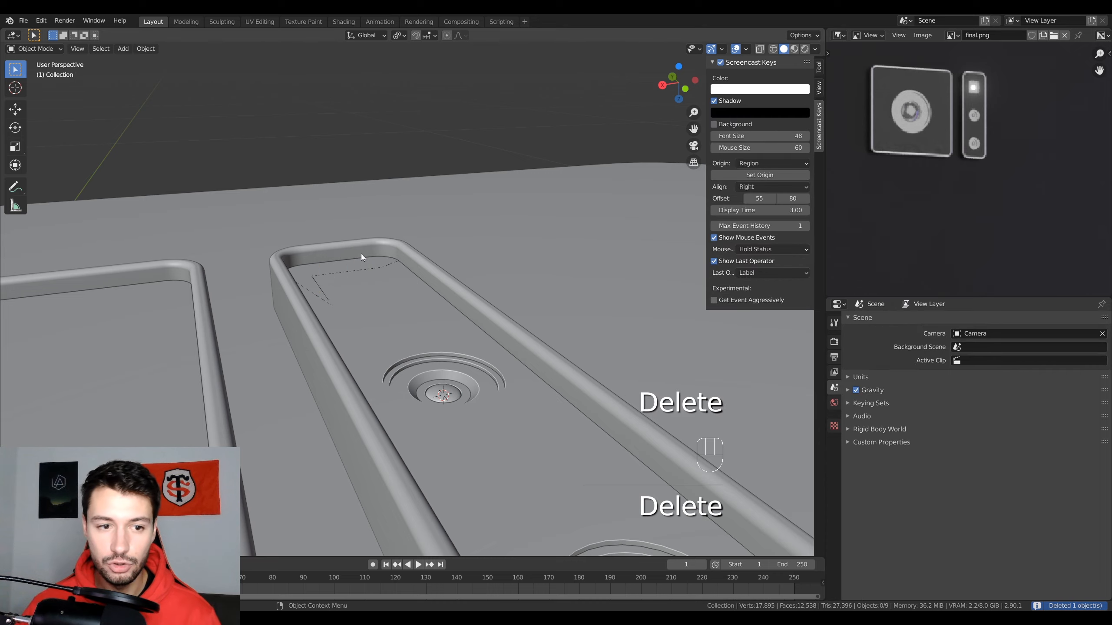
Delete the stray face around the square cutout at the end of the narrow block in Edit Mode
{"action": "middle_click_drag", "start_coordinate": [362, 254], "coordinate": [402, 293]}
{"action": "key", "text": "Tab"}
{"action": "key", "text": "Tab"}
{"action": "key", "text": "Tab"}
{"action": "left_click", "coordinate": [412, 384]}
{"action": "key", "text": "Tab"}
{"action": "left_click", "coordinate": [403, 291]}
{"action": "key", "text": "x"}
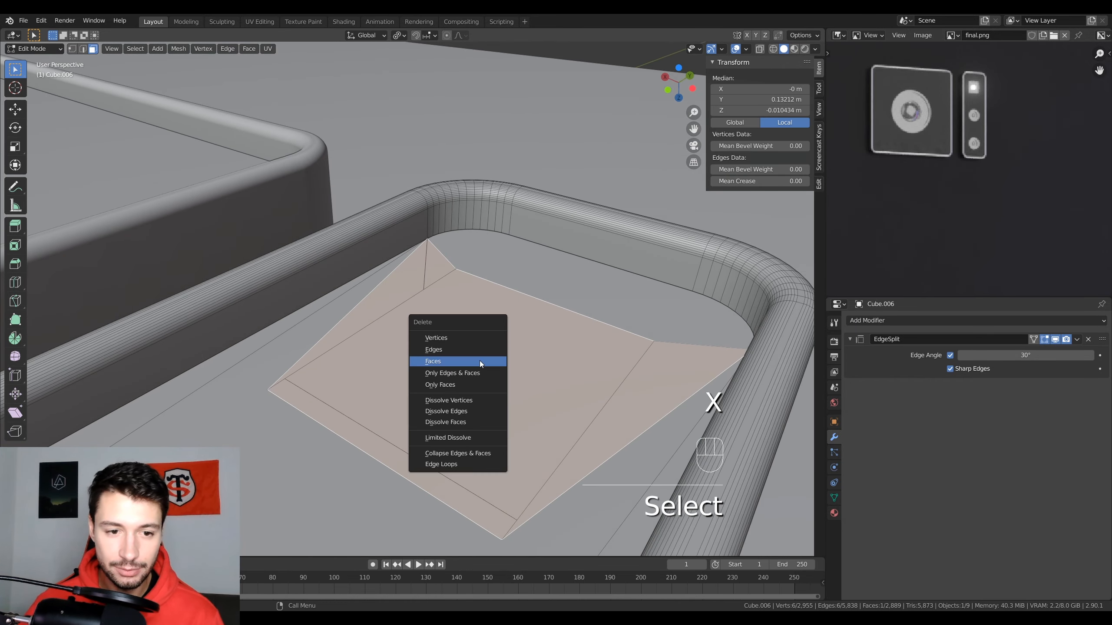
{"action": "left_click", "coordinate": [480, 361]}
Try to dissolve the stray diagonal edge beside the square cutout and the edge crossing its opening in edge select mode
{"action": "middle_click_drag", "start_coordinate": [479, 361], "coordinate": [163, 284]}
{"action": "middle_click_drag", "start_coordinate": [310, 325], "coordinate": [418, 354]}
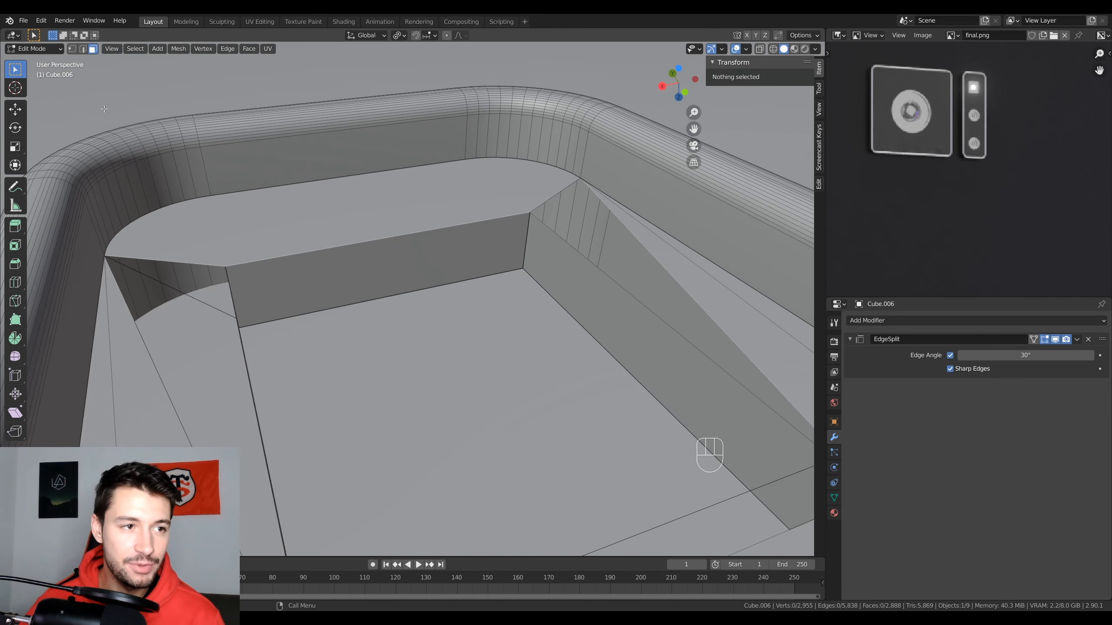
{"action": "left_click", "coordinate": [82, 48]}
{"action": "left_click", "coordinate": [173, 284]}
{"action": "middle_click_drag", "start_coordinate": [173, 285], "coordinate": [394, 342]}
{"action": "left_click", "coordinate": [340, 393], "text": "shift"}
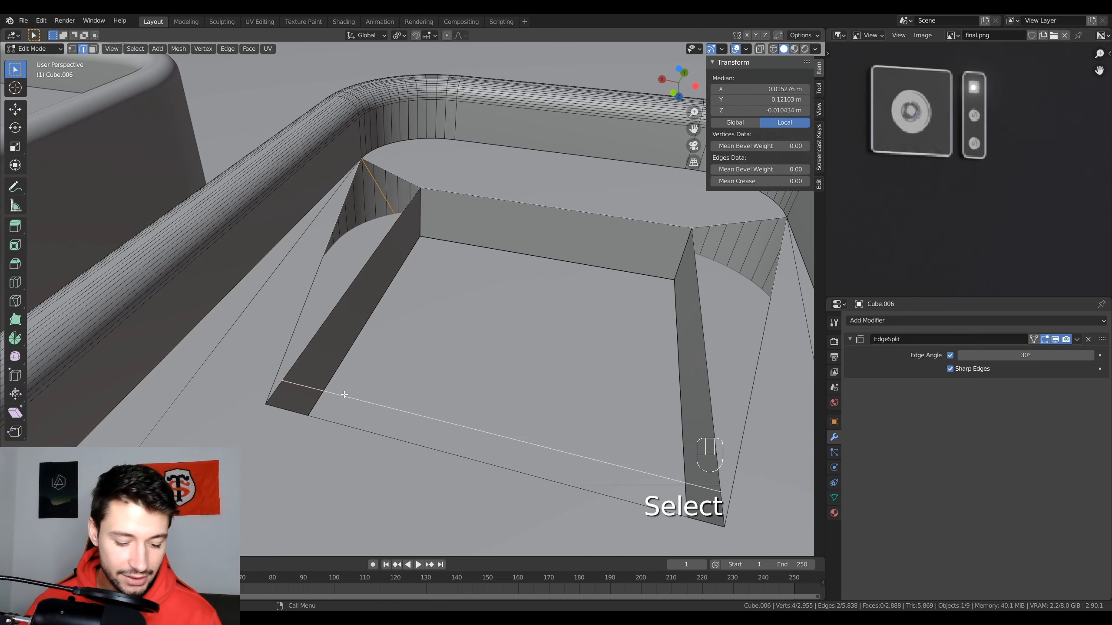
{"action": "key", "text": "x"}
{"action": "left_click", "coordinate": [329, 442]}
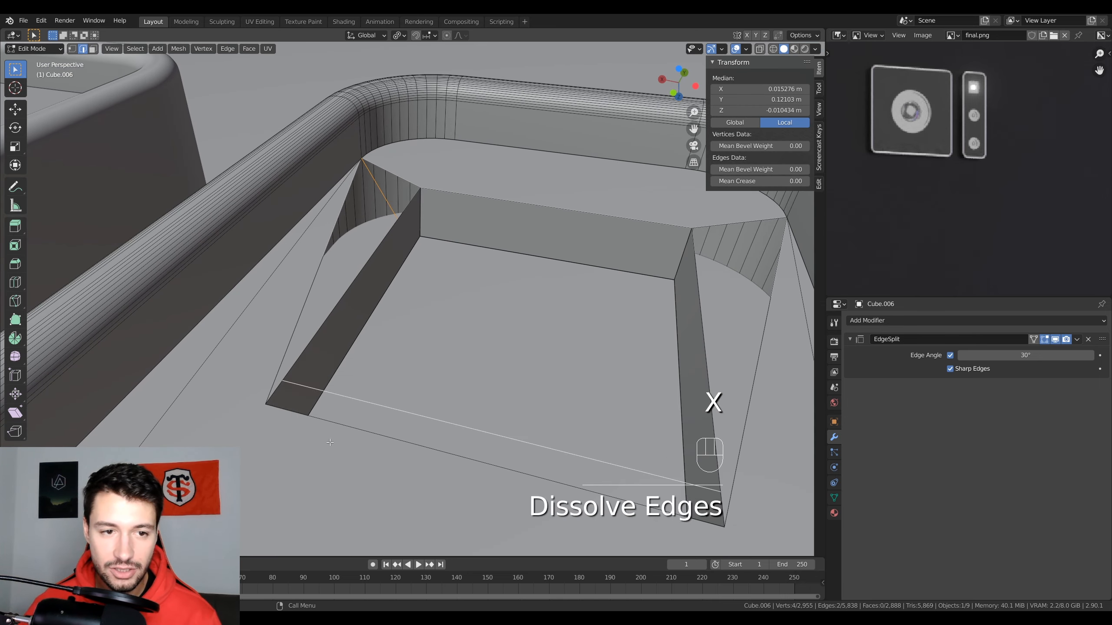
Delete the stray edges beside the square cutout and fill the gap on that side with a face
{"action": "key", "text": "x"}
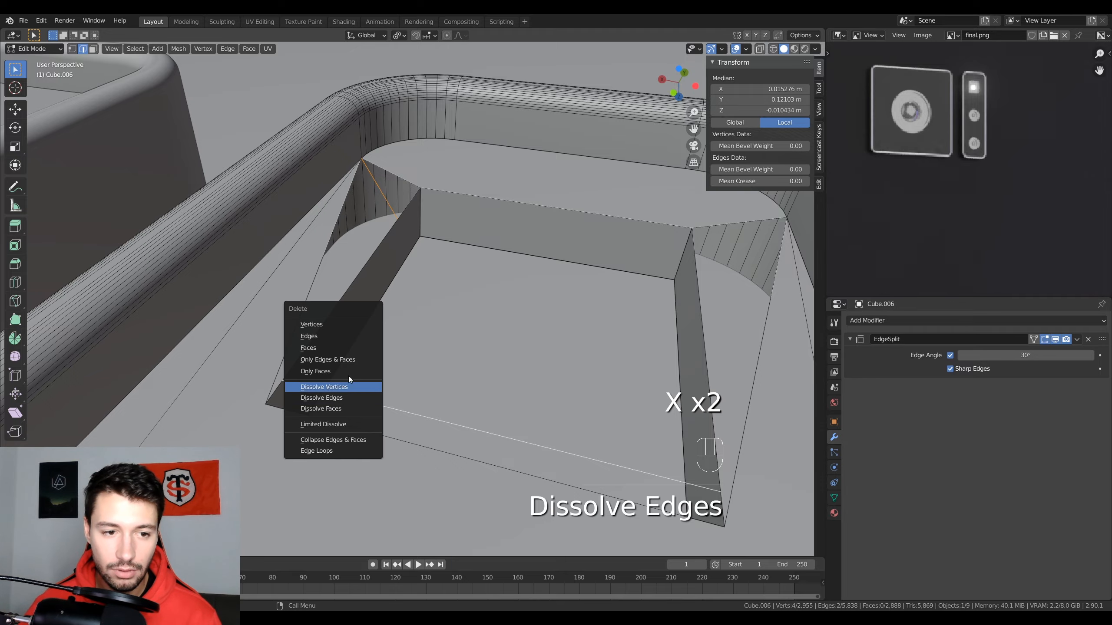
{"action": "left_click", "coordinate": [344, 340]}
{"action": "middle_click_drag", "start_coordinate": [345, 337], "coordinate": [321, 335]}
{"action": "left_click", "coordinate": [303, 342]}
{"action": "left_click", "coordinate": [297, 338], "text": "shift"}
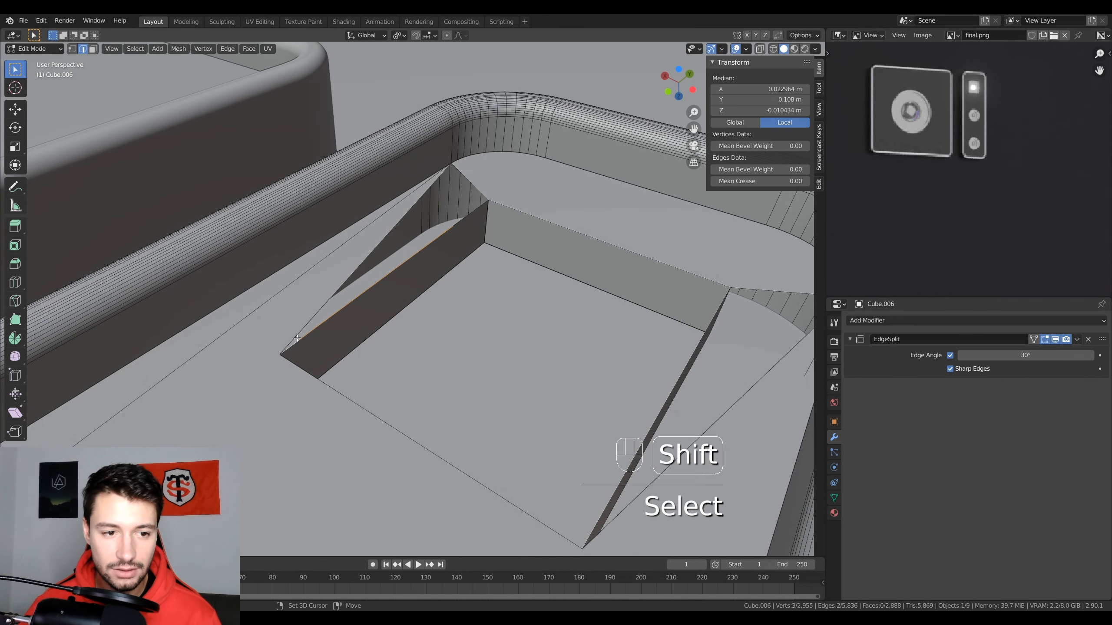
{"action": "middle_click_drag", "start_coordinate": [473, 198], "coordinate": [398, 268]}
{"action": "key", "text": "f"}
{"action": "left_click", "coordinate": [507, 259]}
{"action": "key", "text": "Tab"}
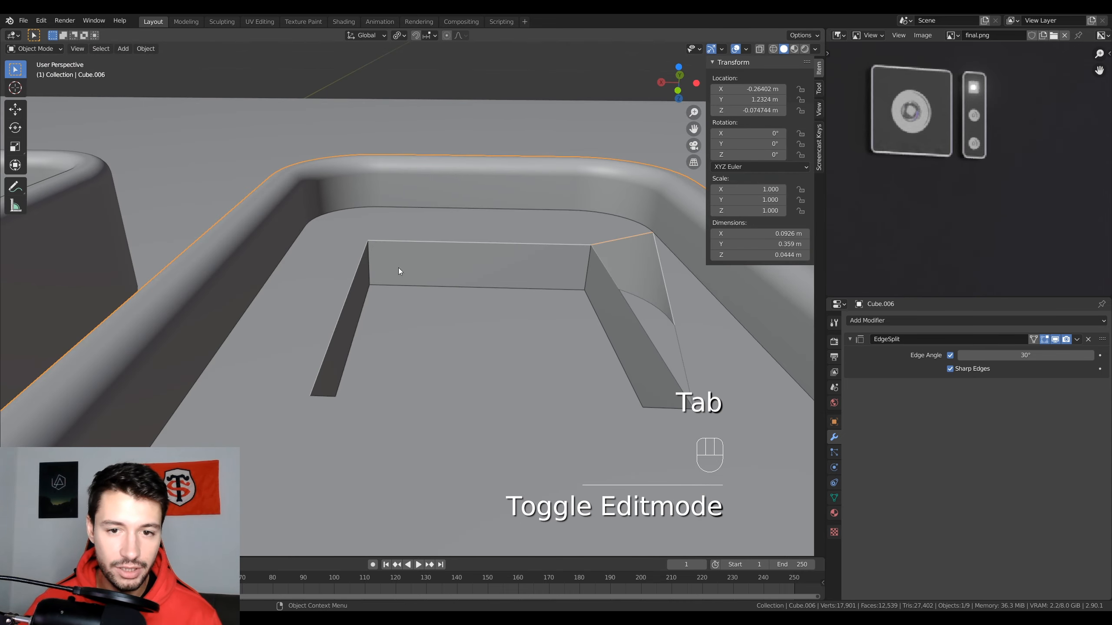
Fill the gap on the opposite side of the square cutout with a face from its bordering edges
{"action": "key", "text": "Tab"}
{"action": "middle_click_drag", "start_coordinate": [304, 263], "coordinate": [441, 370]}
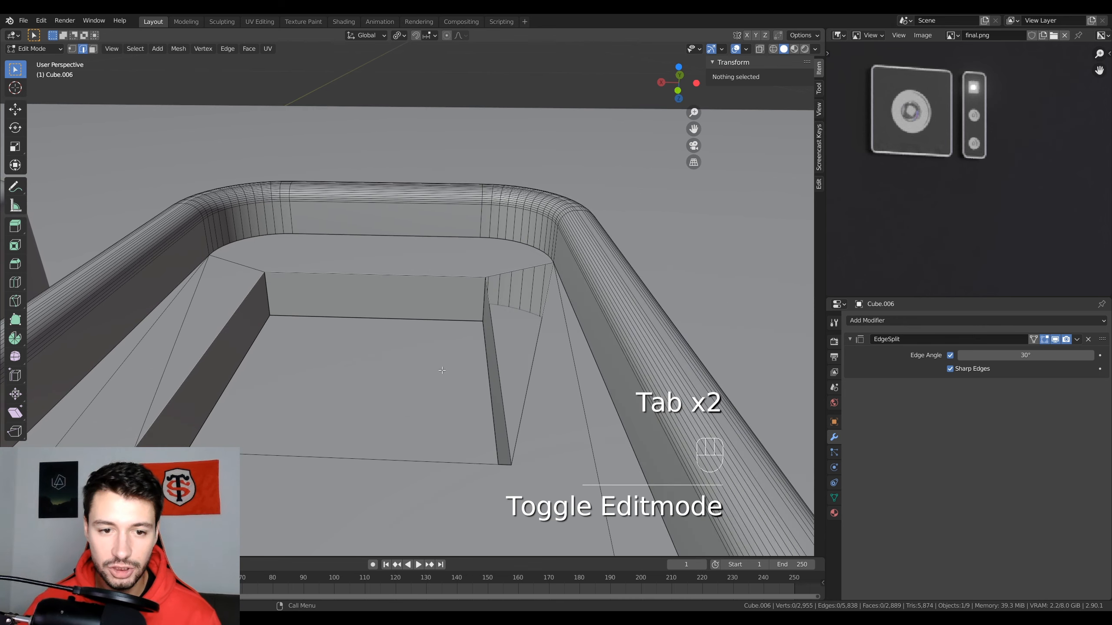
{"action": "left_click", "coordinate": [500, 373], "text": "shift"}
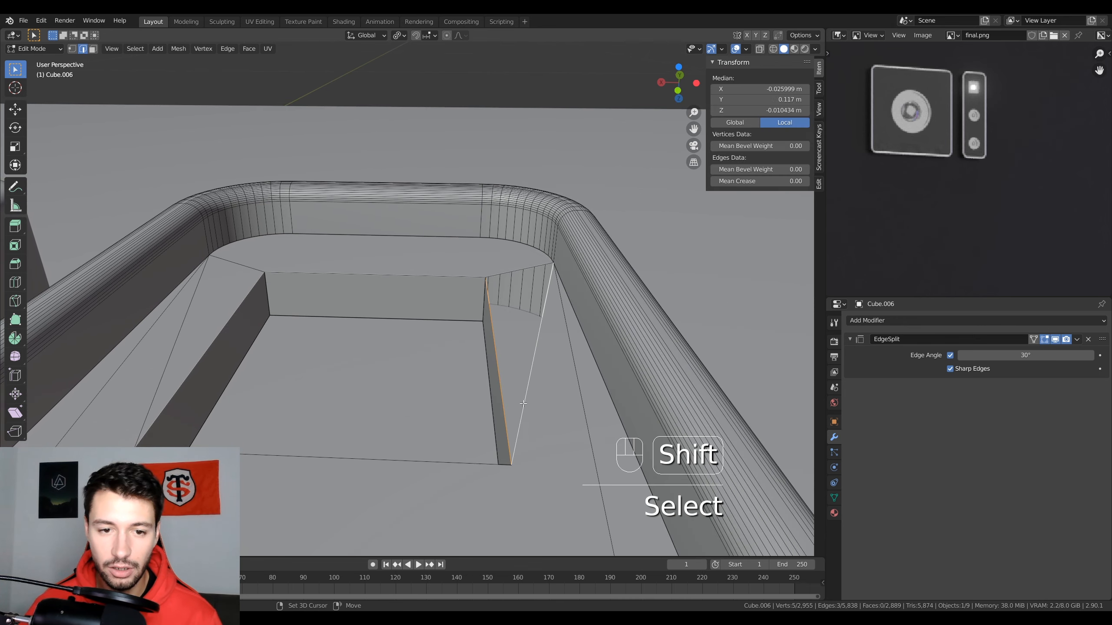
{"action": "left_click", "coordinate": [521, 266], "text": "shift"}
{"action": "key", "text": "f"}
{"action": "key", "text": "Tab"}
{"action": "middle_click_drag", "start_coordinate": [522, 266], "coordinate": [270, 146]}
Move the floor face of the square recess along Z to a local Z of about -0.0042 m, making the recess shallower
{"action": "key", "text": "Tab"}
{"action": "left_click", "coordinate": [93, 48]}
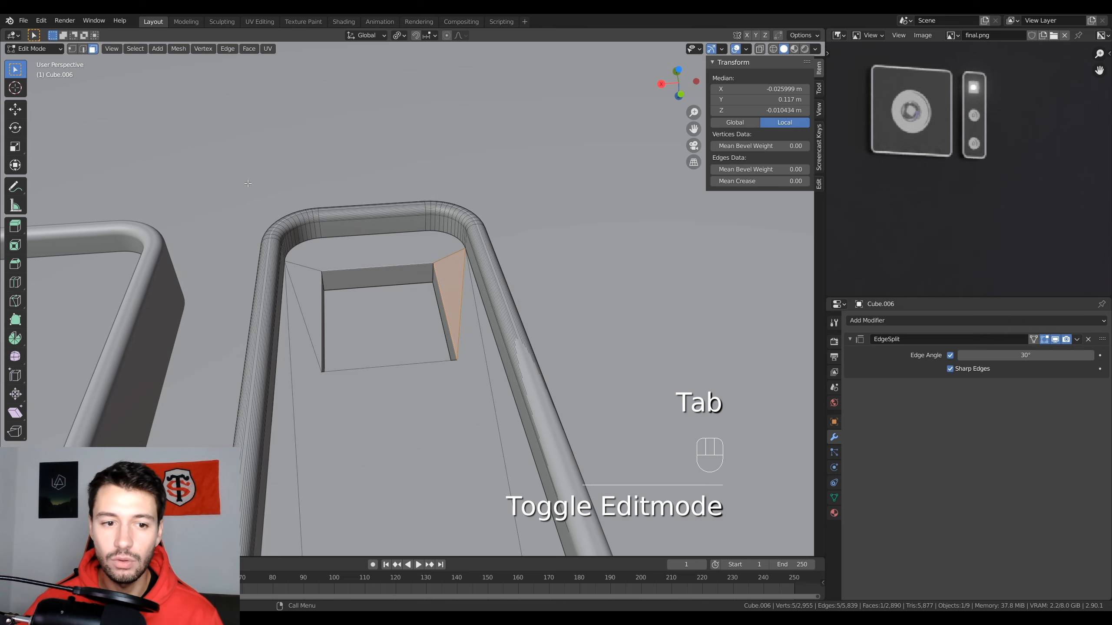
{"action": "left_click", "coordinate": [388, 326]}
{"action": "middle_click_drag", "start_coordinate": [387, 327], "coordinate": [499, 410]}
{"action": "key", "text": "g"}
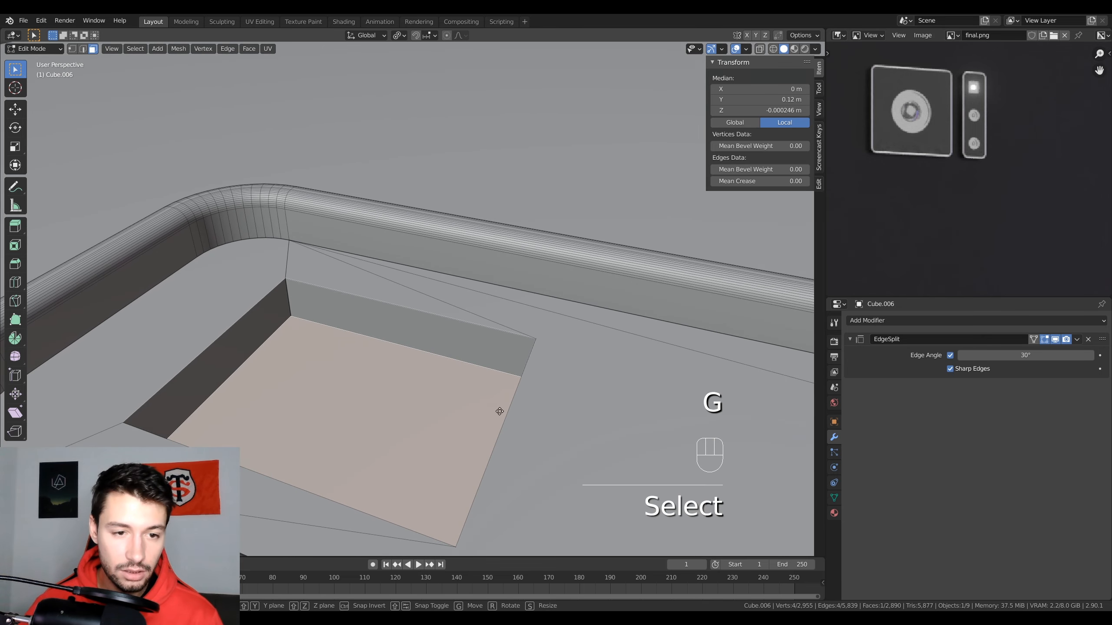
{"action": "key", "text": "z"}
{"action": "left_click", "coordinate": [499, 391]}
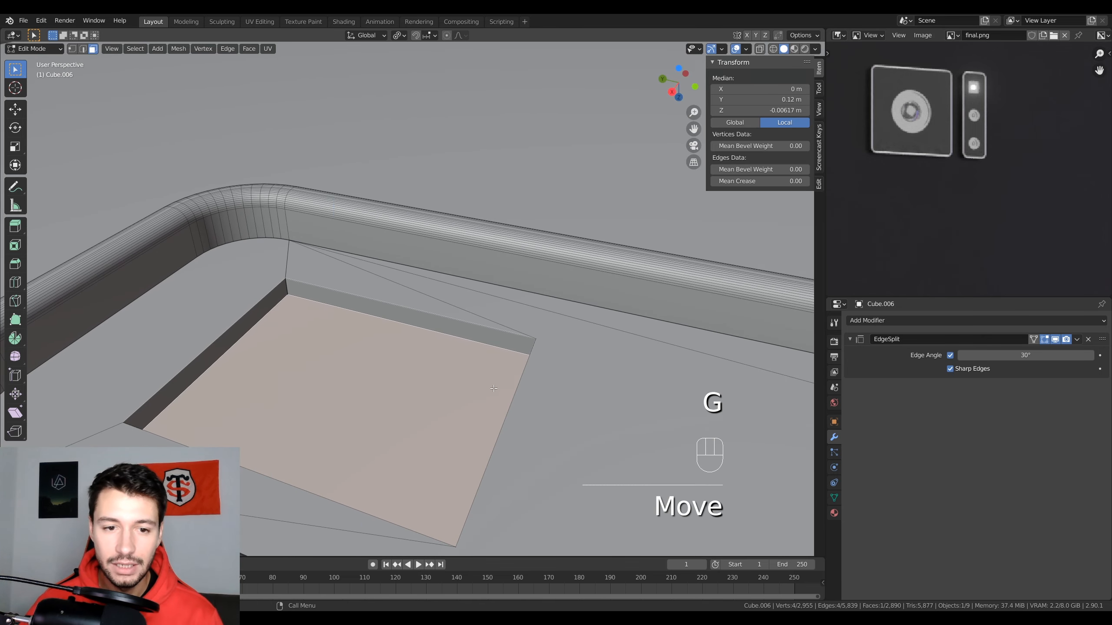
{"action": "scroll", "coordinate": [497, 391], "scroll_direction": "down", "scroll_amount": 3}
{"action": "middle_click_drag", "start_coordinate": [457, 414], "coordinate": [484, 390]}
{"action": "key", "text": "g"}
{"action": "key", "text": "z"}
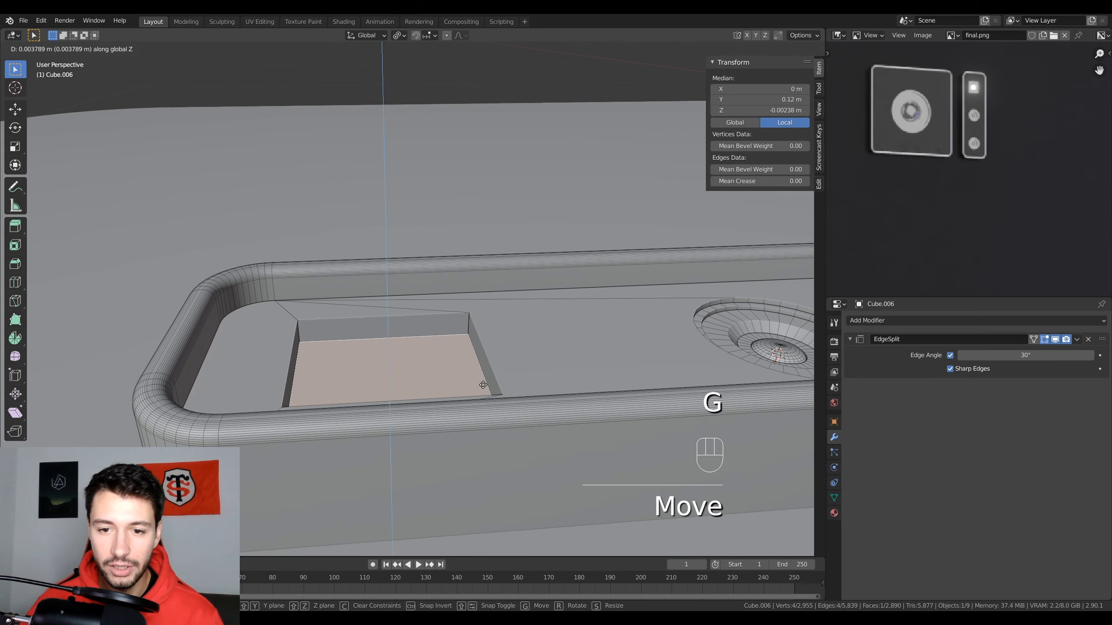
{"action": "left_click", "coordinate": [482, 380]}
Inset the square recess's floor face to leave a narrow rim and extrude the inner face
{"action": "middle_click_drag", "start_coordinate": [482, 380], "coordinate": [403, 414]}
{"action": "key", "text": "i"}
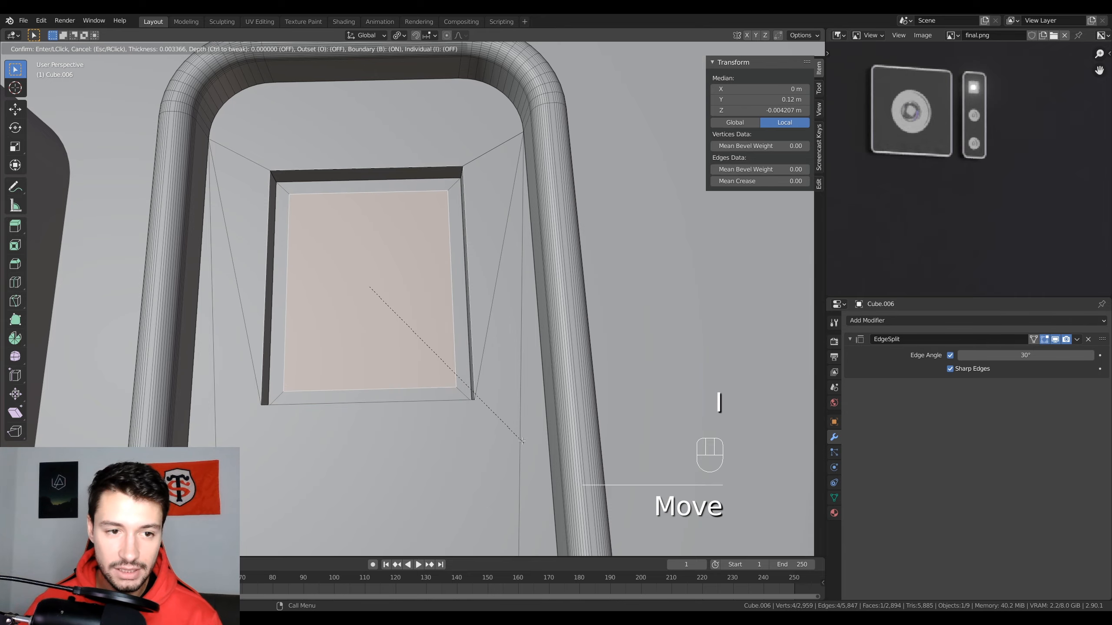
{"action": "left_click", "coordinate": [501, 428]}
{"action": "middle_click_drag", "start_coordinate": [501, 428], "coordinate": [389, 376]}
{"action": "key", "text": "e"}
{"action": "left_click", "coordinate": [424, 368]}
Return to Object Mode and apply smooth shading to the narrow camera frame
{"action": "key", "text": "Tab"}
{"action": "scroll", "coordinate": [422, 396], "scroll_direction": "down", "scroll_amount": 4}
{"action": "scroll", "coordinate": [394, 351], "scroll_direction": "up", "scroll_amount": 2}
{"action": "right_click", "coordinate": [419, 319]}
{"action": "left_click", "coordinate": [419, 319]}
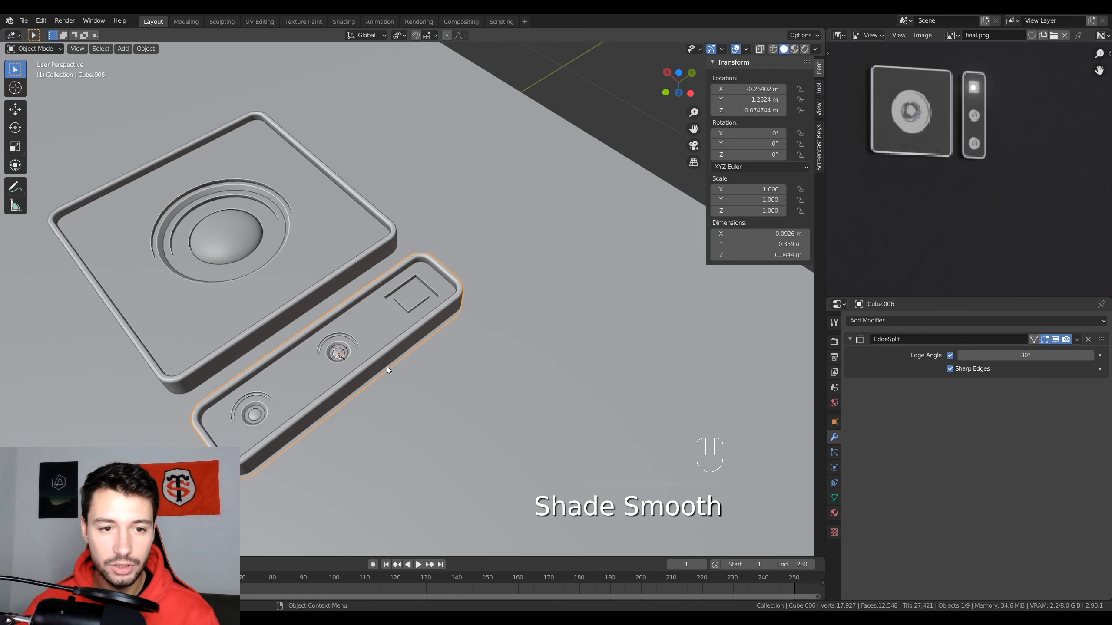
Compare the camera modules with the reference image, then examine the finished phone's body in the other Blender window using Rendered shading
{"action": "scroll", "coordinate": [386, 368], "scroll_direction": "down", "scroll_amount": 6}
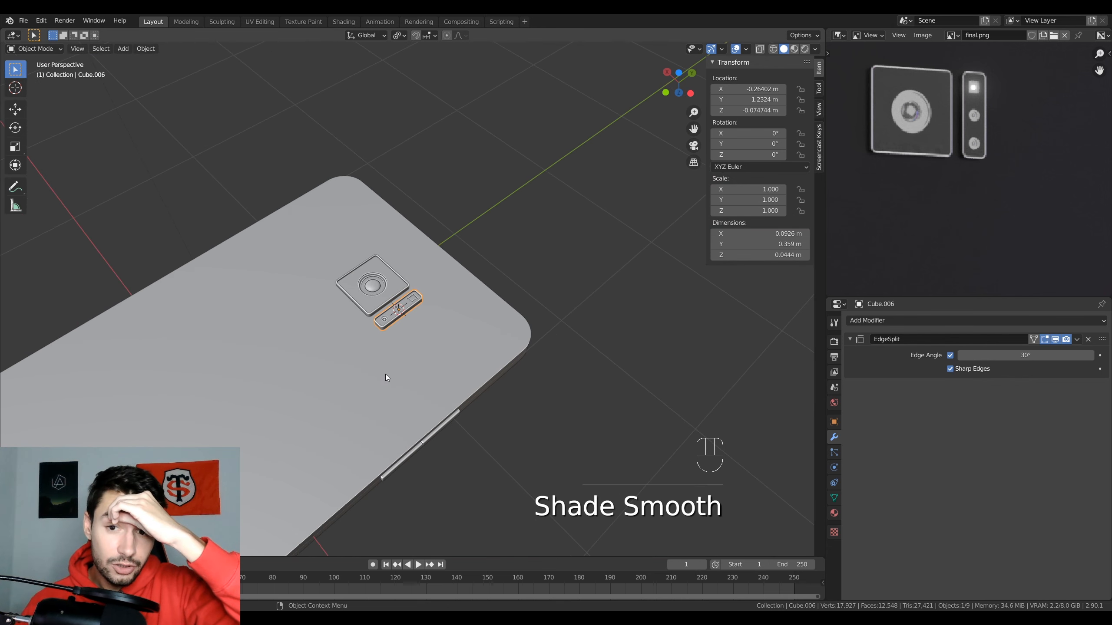
{"action": "scroll", "coordinate": [385, 375], "scroll_direction": "down", "scroll_amount": 1}
{"action": "scroll", "coordinate": [912, 183], "scroll_direction": "down", "scroll_amount": 4}
{"action": "middle_click_drag", "start_coordinate": [918, 180], "coordinate": [895, 147]}
{"action": "middle_click_drag", "start_coordinate": [492, 280], "coordinate": [438, 295]}
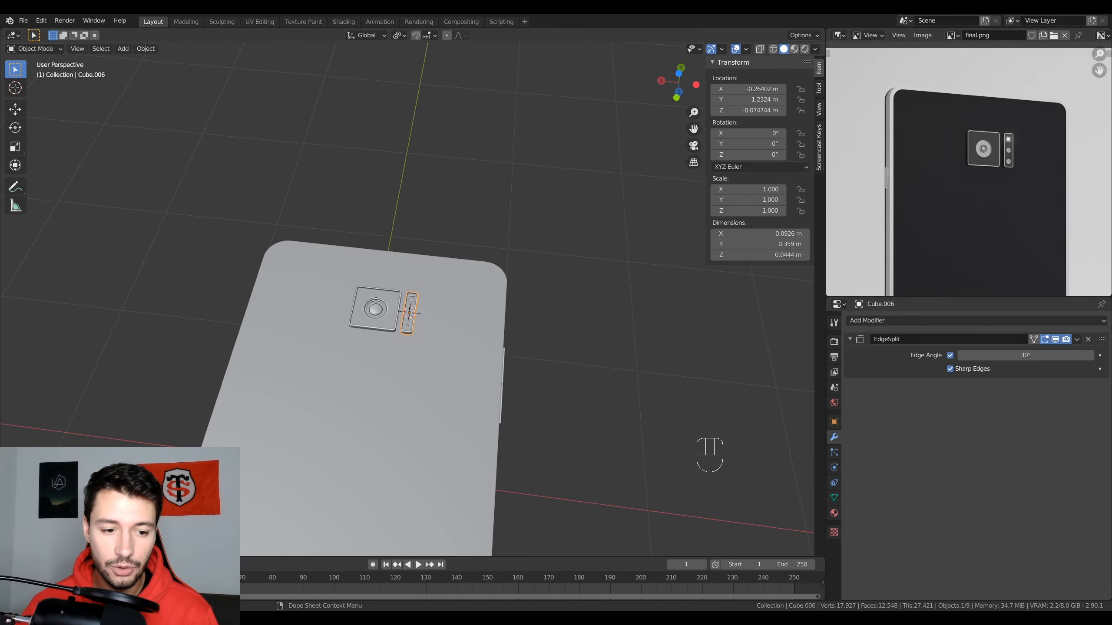
{"action": "left_click", "coordinate": [244, 602]}
{"action": "scroll", "coordinate": [542, 403], "scroll_direction": "down", "scroll_amount": 2}
{"action": "middle_click_drag", "start_coordinate": [542, 404], "coordinate": [450, 400]}
{"action": "scroll", "coordinate": [450, 399], "scroll_direction": "up", "scroll_amount": 4}
{"action": "scroll", "coordinate": [450, 399], "scroll_direction": "up", "scroll_amount": 1}
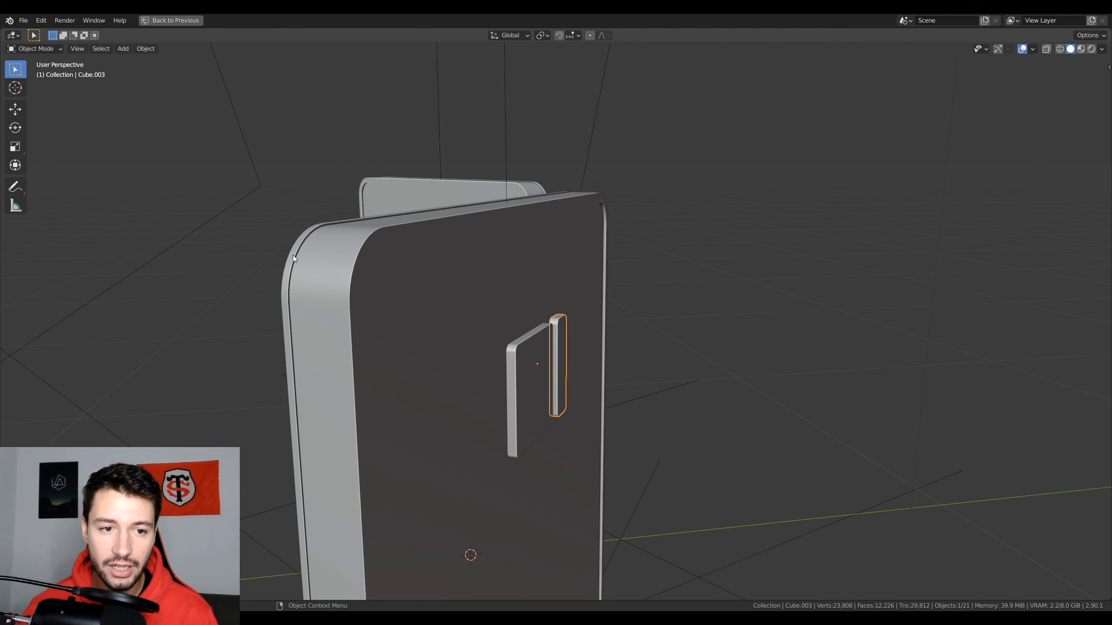
{"action": "middle_click_drag", "start_coordinate": [292, 255], "coordinate": [383, 294]}
{"action": "scroll", "coordinate": [305, 315], "scroll_direction": "up", "scroll_amount": 3}
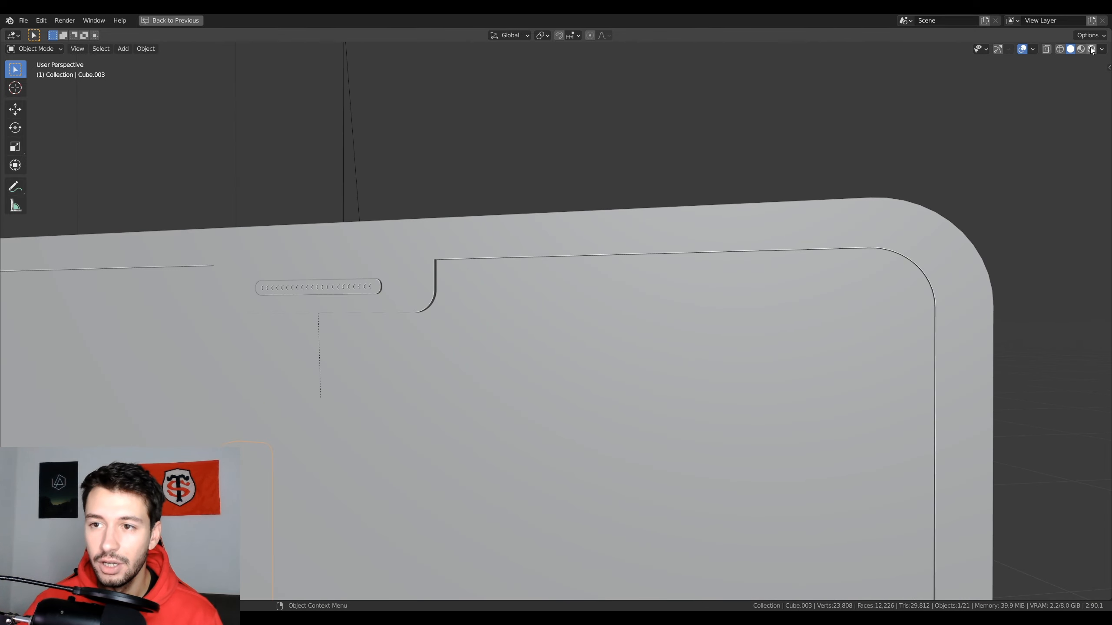
{"action": "left_click", "coordinate": [1092, 49]}
{"action": "scroll", "coordinate": [746, 414], "scroll_direction": "down", "scroll_amount": 3}
{"action": "mouse_move", "coordinate": [746, 415]}
{"action": "middle_mouse_down"}
{"action": "mouse_move", "coordinate": [651, 423]}
{"action": "mouse_move", "coordinate": [458, 333]}
{"action": "mouse_move", "coordinate": [337, 300]}
{"action": "mouse_move", "coordinate": [443, 310]}
{"action": "middle_mouse_up"}
Switch back to the working Blender file and inset the phone body's back face by about 0.04 m
{"action": "mouse_move", "coordinate": [263, 618]}
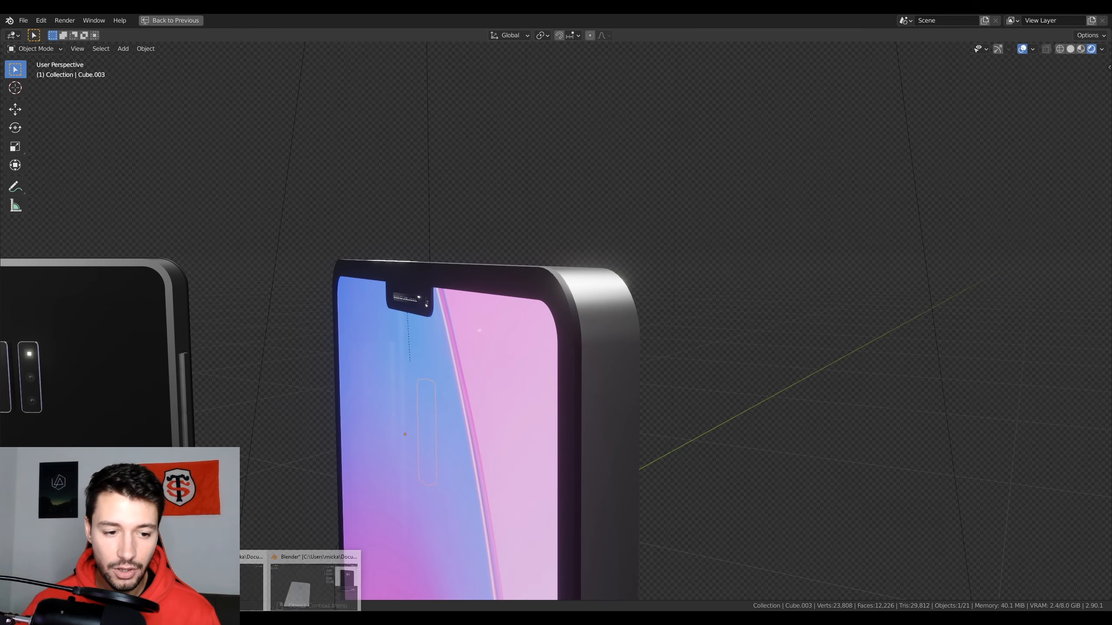
{"action": "left_click", "coordinate": [289, 585]}
{"action": "left_click", "coordinate": [439, 383]}
{"action": "key", "text": "Tab"}
{"action": "scroll", "coordinate": [439, 383], "scroll_direction": "down", "scroll_amount": 3}
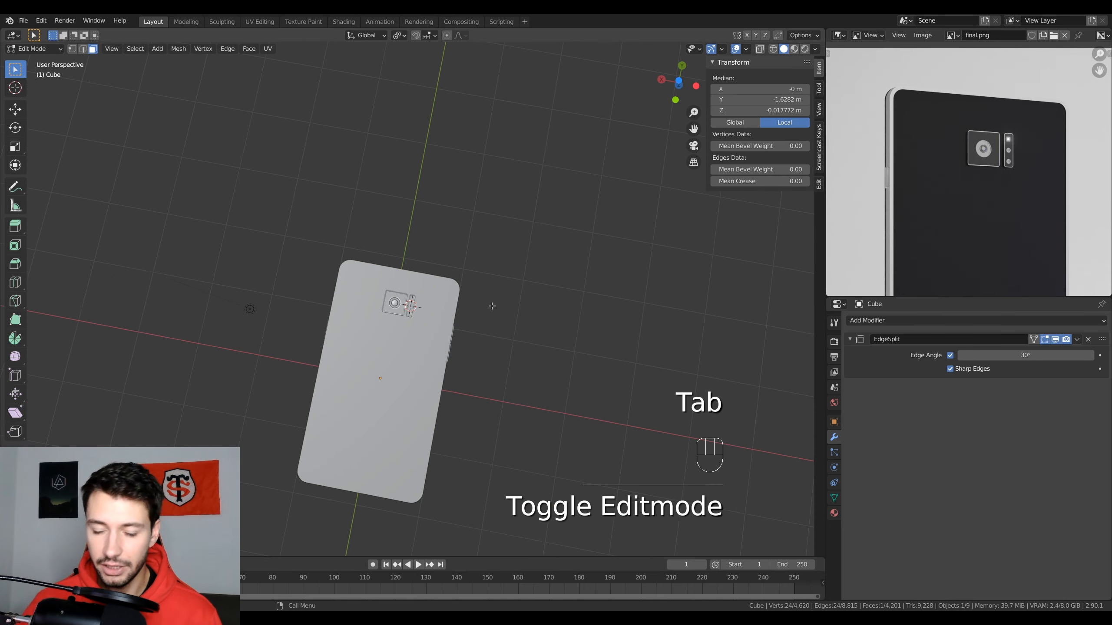
{"action": "key", "text": "KP_7"}
{"action": "key", "text": "ctrl+KP_7"}
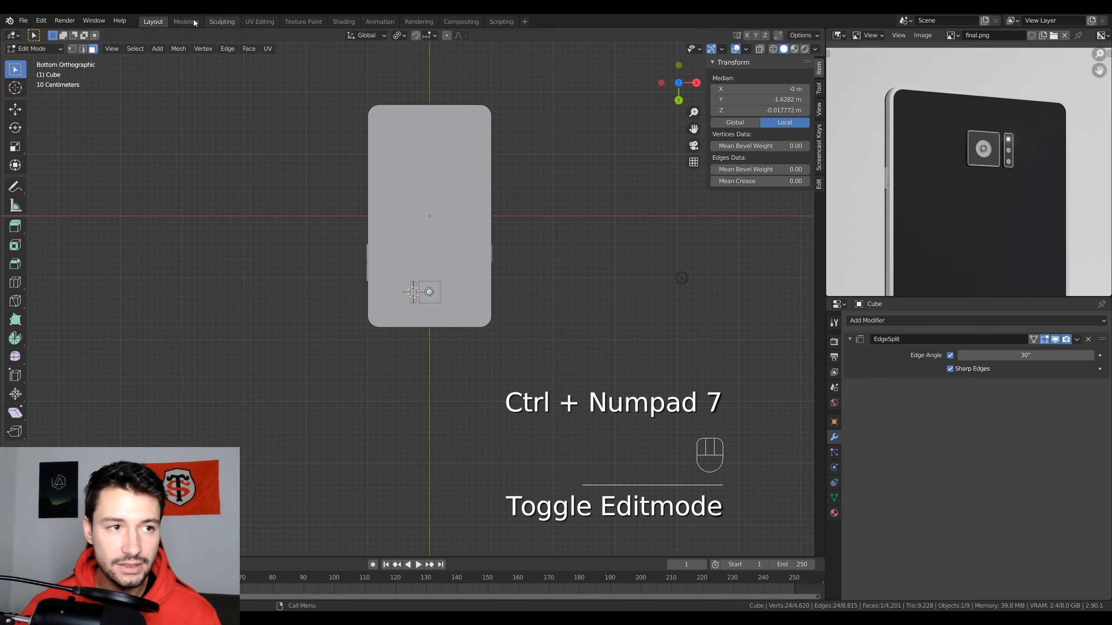
{"action": "left_click", "coordinate": [416, 161]}
{"action": "scroll", "coordinate": [413, 298], "scroll_direction": "up", "scroll_amount": 6}
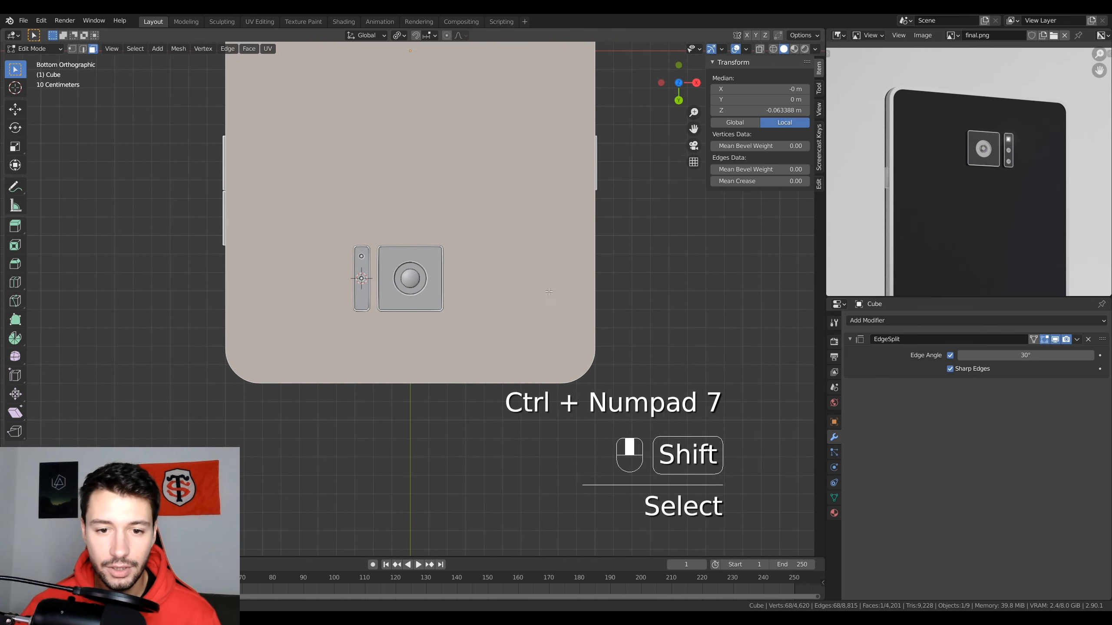
{"action": "middle_click_drag", "start_coordinate": [744, 330], "coordinate": [667, 352], "text": "shift"}
{"action": "key", "text": "i"}
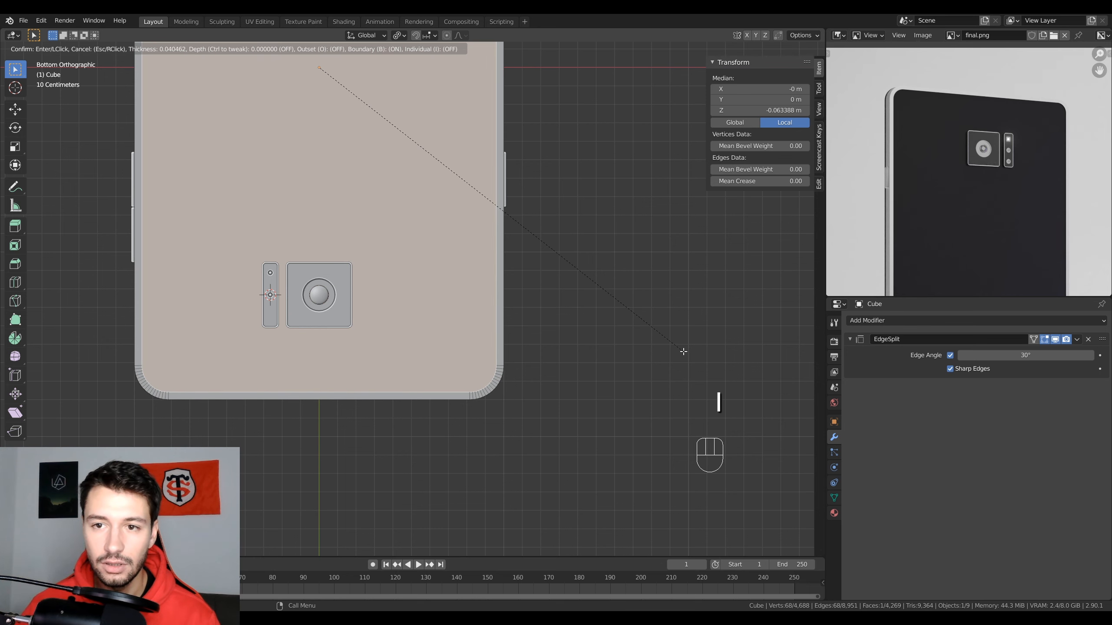
{"action": "left_click", "coordinate": [683, 351]}
Extrude the inset back face about 0.009 m into the body and lower it to a local Z of about -0.052 m
{"action": "middle_click_drag", "start_coordinate": [508, 382], "coordinate": [427, 301]}
{"action": "scroll", "coordinate": [427, 301], "scroll_direction": "up", "scroll_amount": 5}
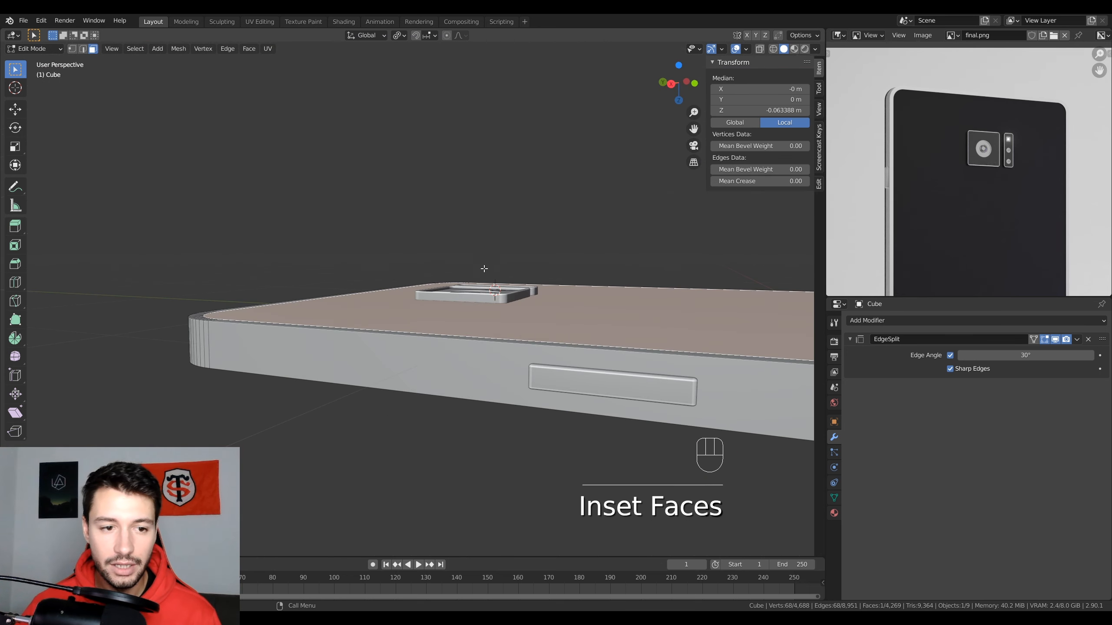
{"action": "key", "text": "e"}
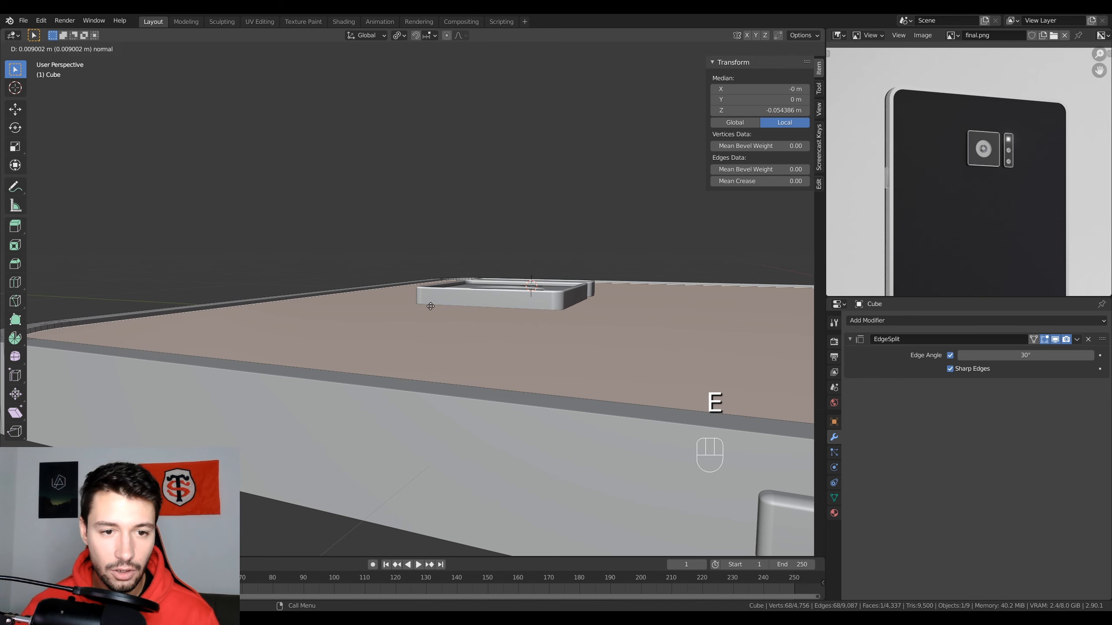
{"action": "left_click", "coordinate": [430, 306]}
{"action": "middle_click_drag", "start_coordinate": [427, 298], "coordinate": [271, 278]}
{"action": "key", "text": "g"}
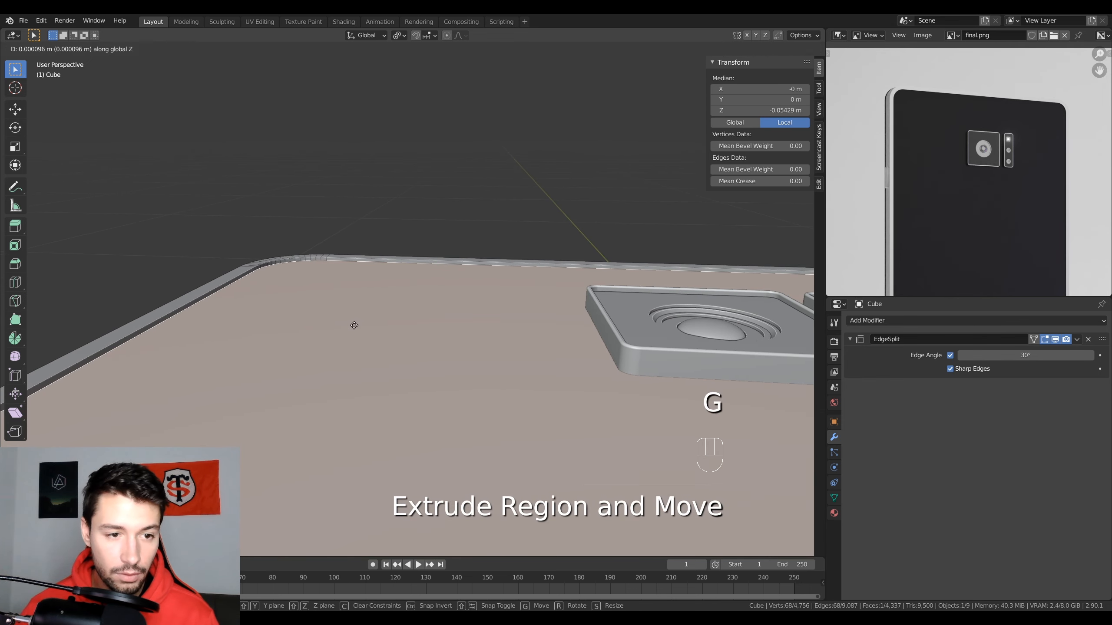
{"action": "left_click", "coordinate": [356, 332]}
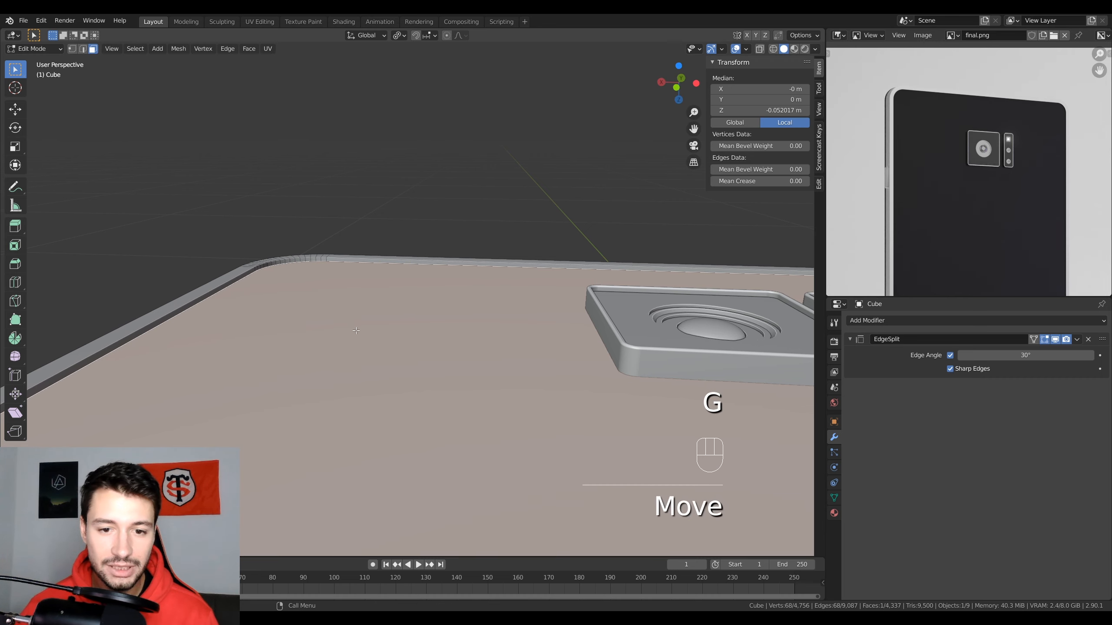
{"action": "scroll", "coordinate": [394, 335], "scroll_direction": "down", "scroll_amount": 3}
{"action": "key", "text": "Tab"}
Sink both camera modules about 0.0127 m along Z into the phone's recessed back
{"action": "middle_click_drag", "start_coordinate": [619, 335], "coordinate": [576, 352]}
{"action": "left_click", "coordinate": [576, 351]}
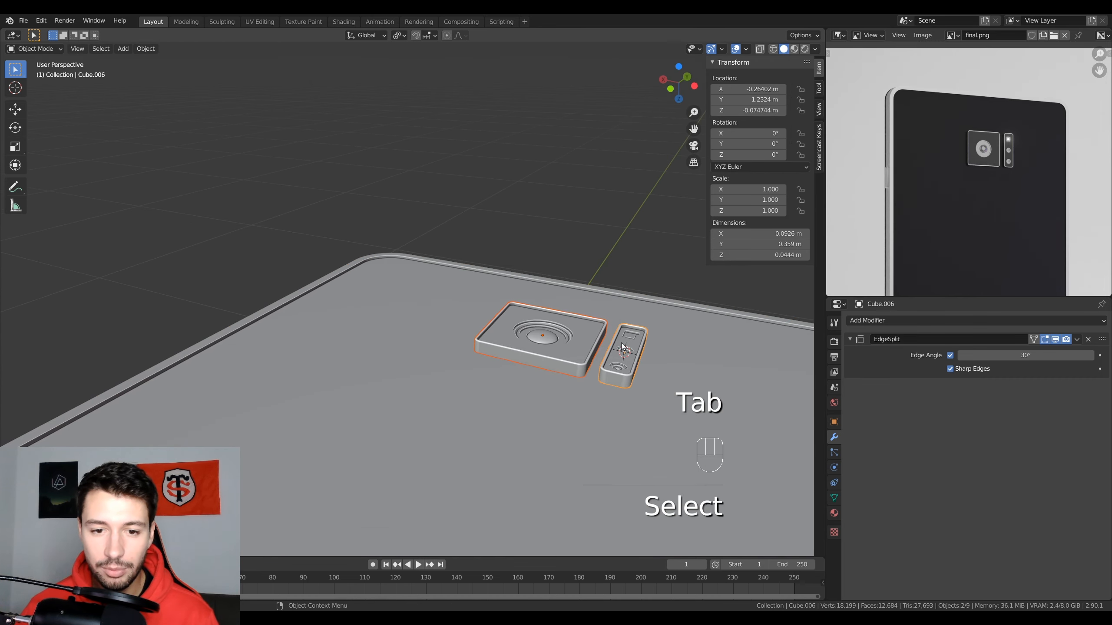
{"action": "scroll", "coordinate": [516, 347], "scroll_direction": "up", "scroll_amount": 4}
{"action": "key", "text": "g"}
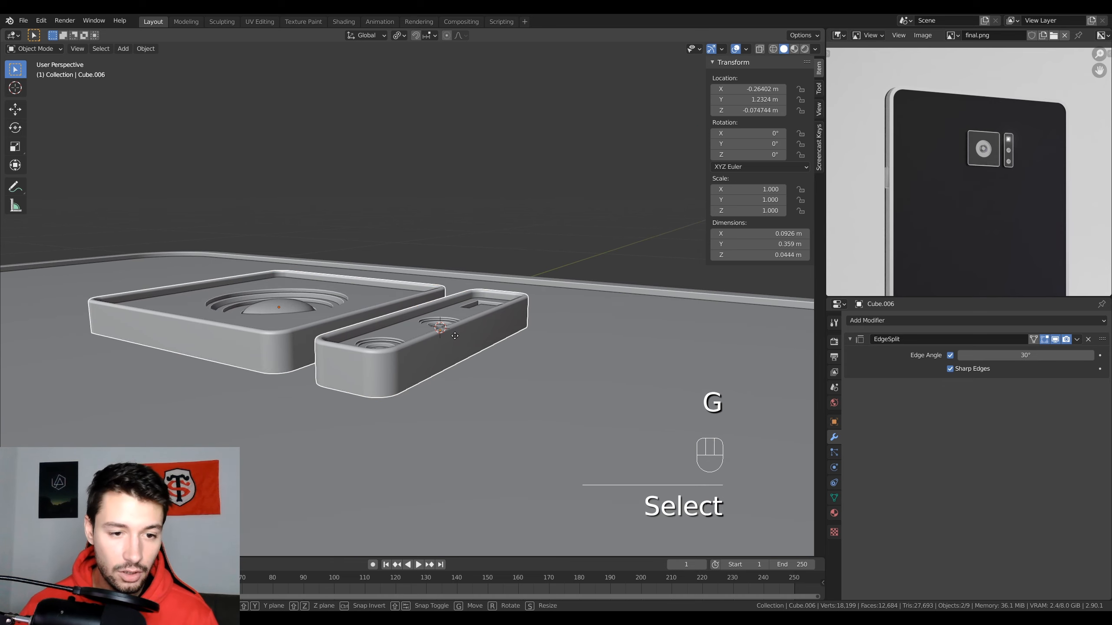
{"action": "key", "text": "z"}
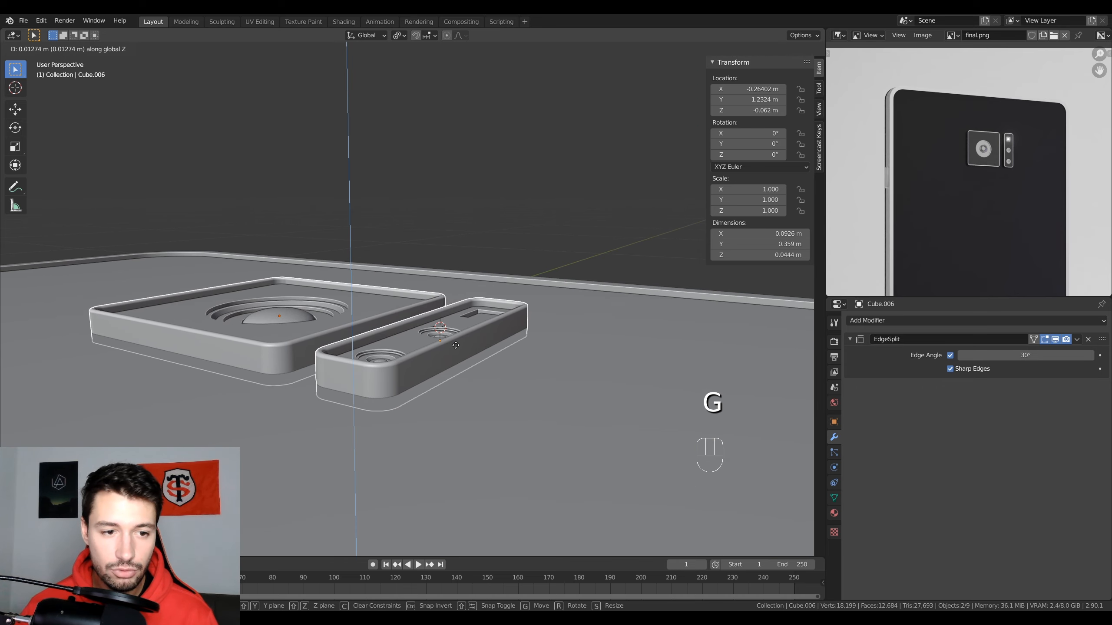
{"action": "left_click", "coordinate": [455, 352]}
{"action": "scroll", "coordinate": [455, 355], "scroll_direction": "up", "scroll_amount": 1}
{"action": "middle_click_drag", "start_coordinate": [474, 340], "coordinate": [378, 345]}
{"action": "left_click", "coordinate": [387, 345]}
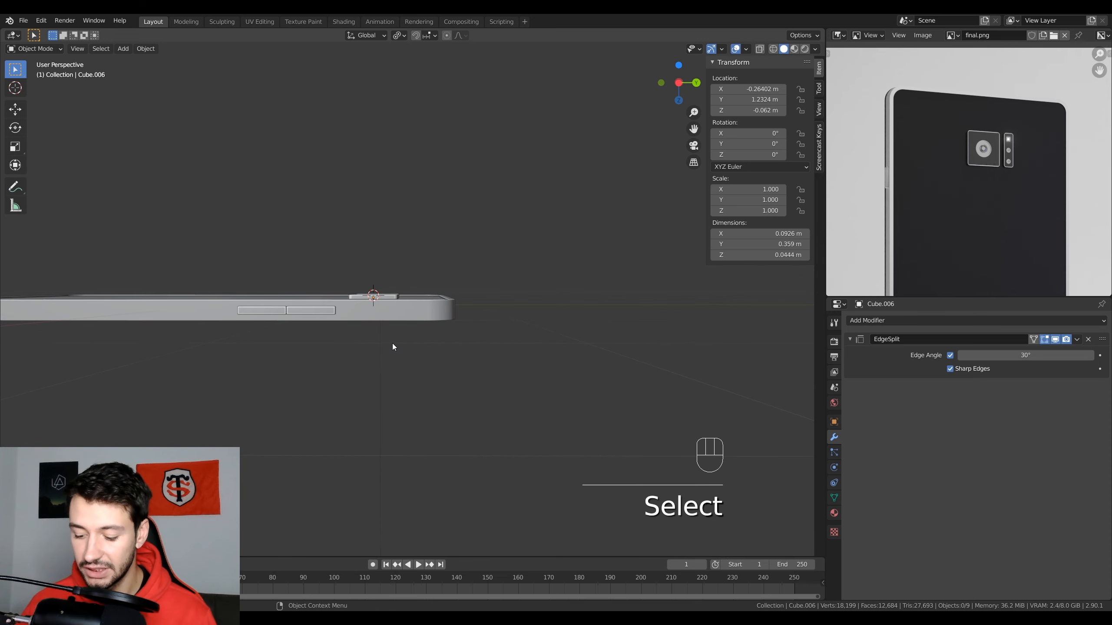
Check the phone's profile from the front and enter Edit Mode on the phone body
{"action": "key", "text": "KP_1"}
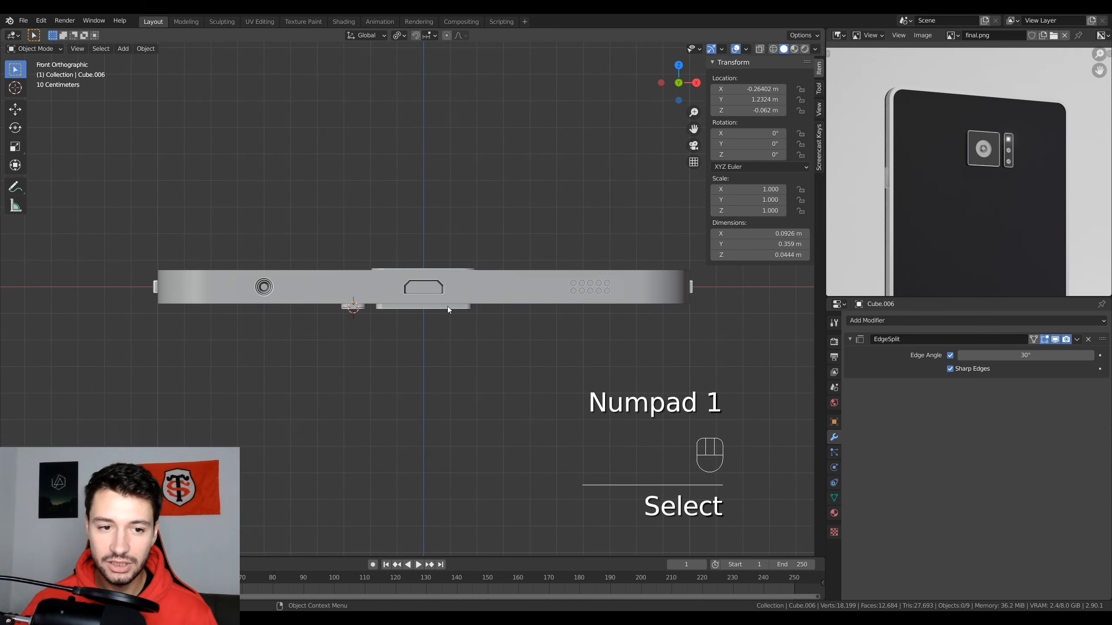
{"action": "scroll", "coordinate": [441, 290], "scroll_direction": "up", "scroll_amount": 5}
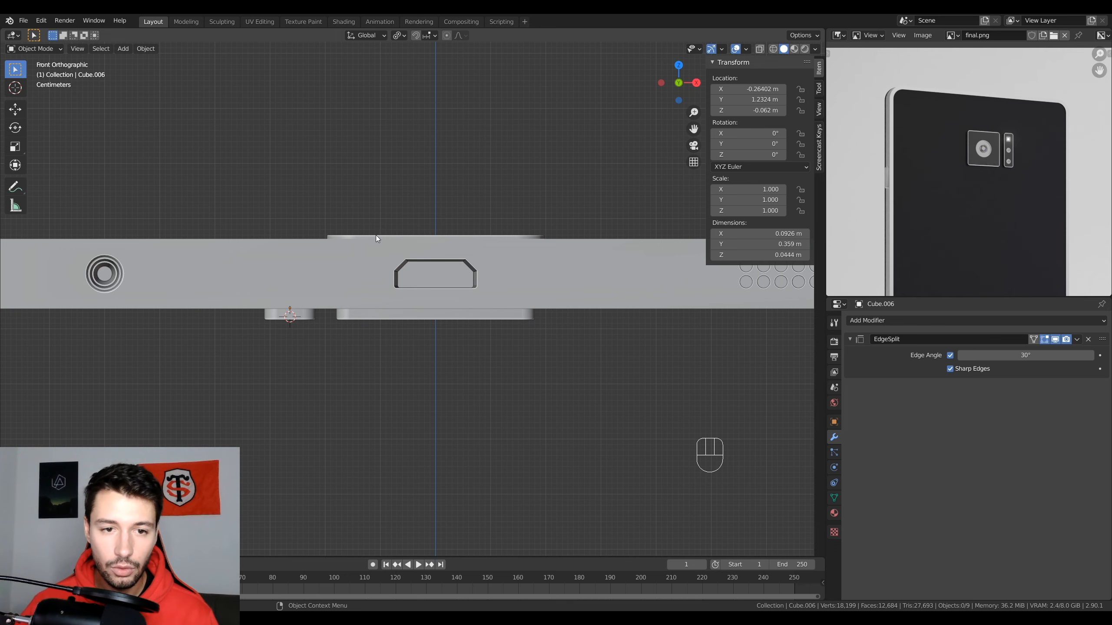
{"action": "middle_click_drag", "start_coordinate": [515, 237], "coordinate": [283, 306]}
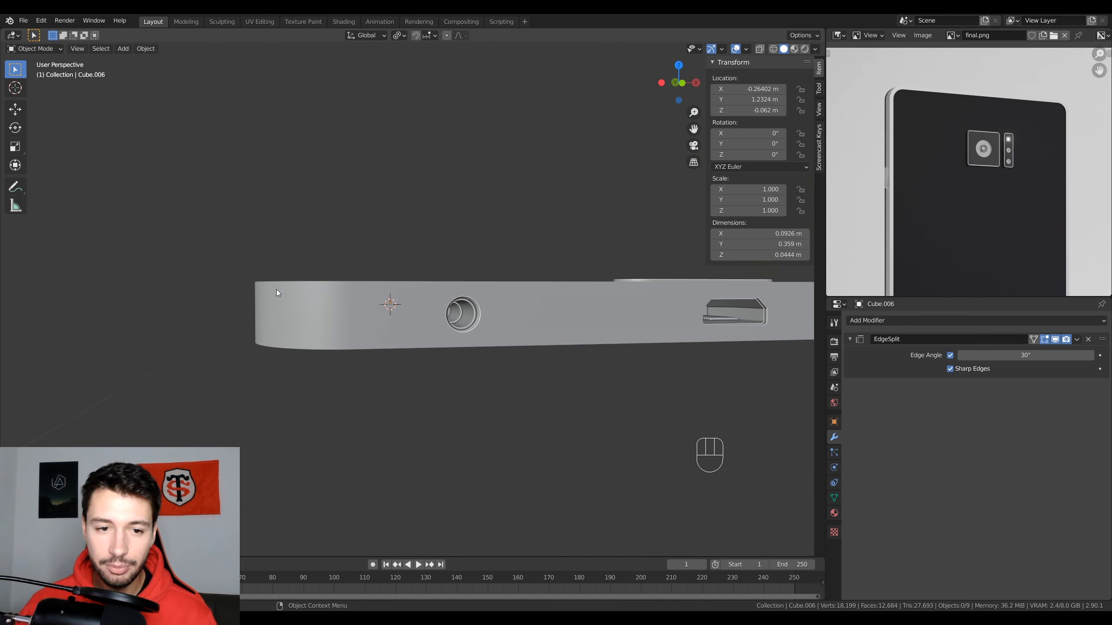
{"action": "left_click", "coordinate": [281, 288]}
{"action": "middle_click_drag", "start_coordinate": [420, 318], "coordinate": [443, 323]}
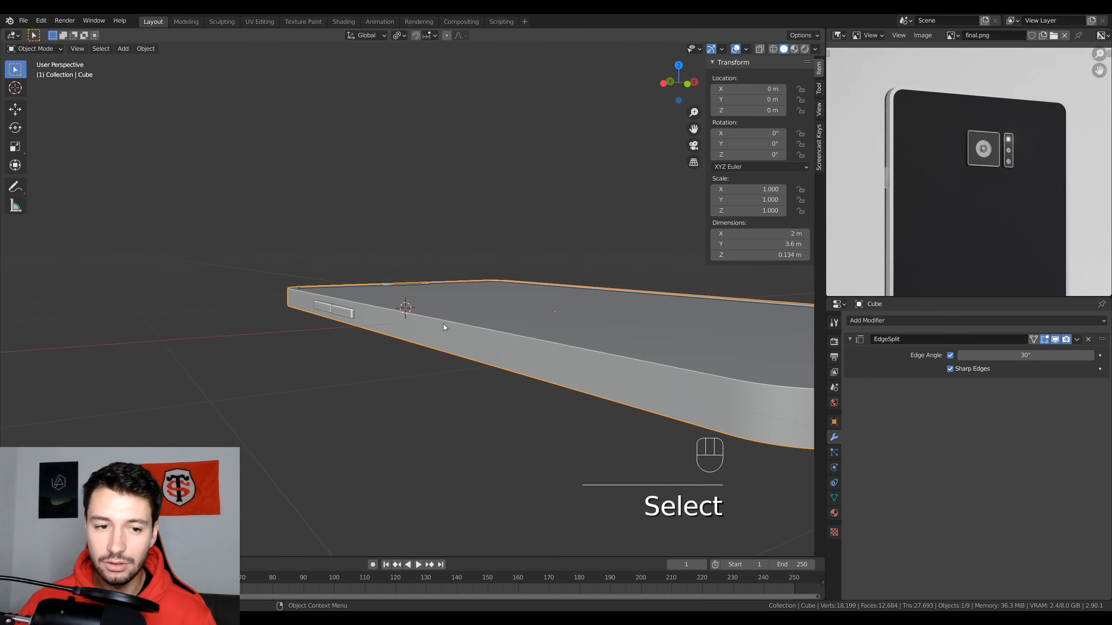
{"action": "key", "text": "Tab"}
{"action": "middle_click_drag", "start_coordinate": [533, 329], "coordinate": [496, 331]}
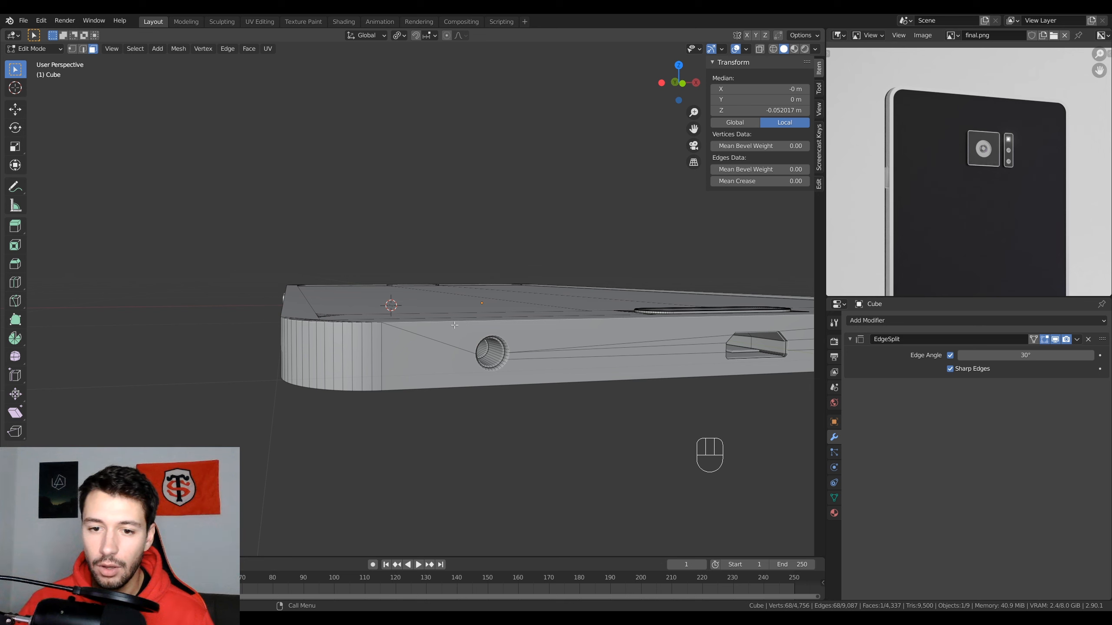
Try a loop cut around the phone body's rounded corner near its upper rim, and undo it
{"action": "key", "text": "ctrl+r"}
{"action": "left_click", "coordinate": [338, 320]}
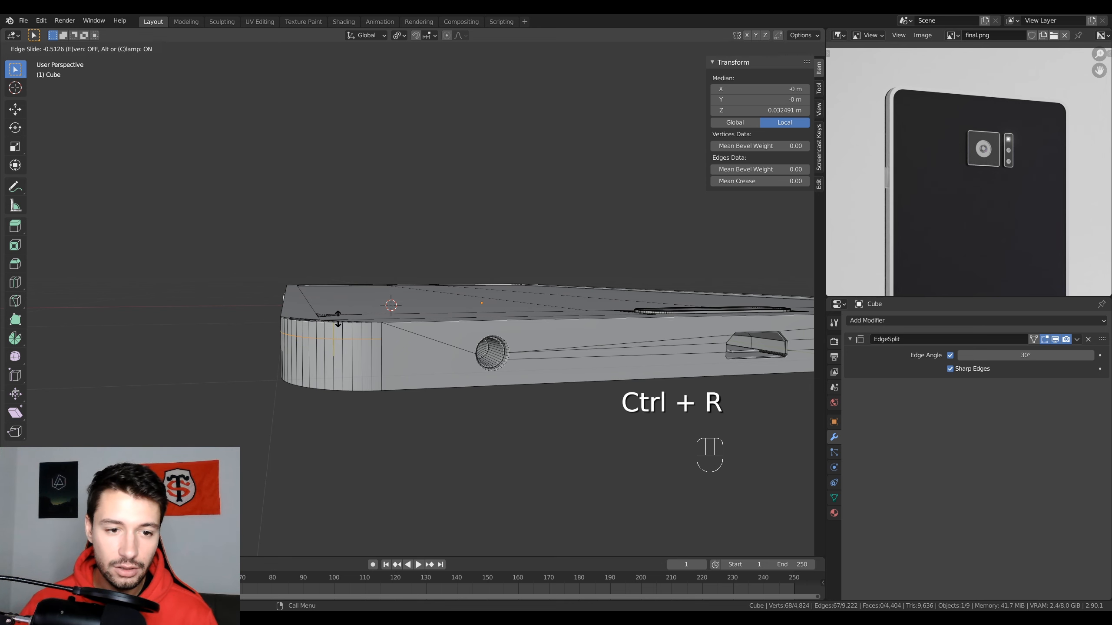
{"action": "left_click", "coordinate": [341, 310]}
{"action": "key", "text": "ctrl+z"}
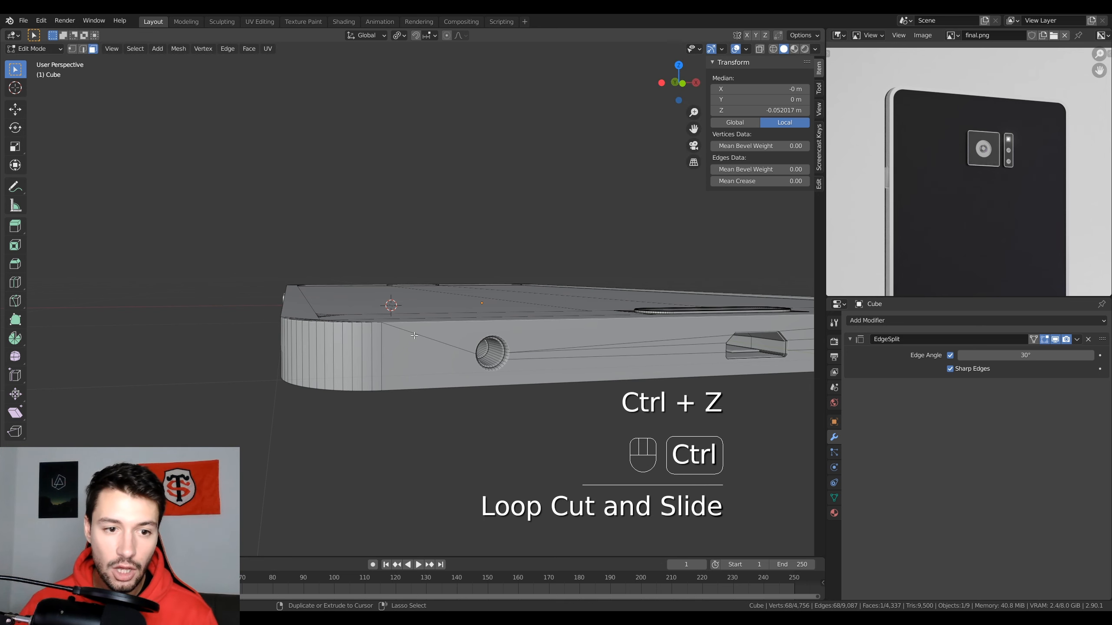
Widen the 3D viewport around the phone's front view and activate the Knife tool
{"action": "key", "text": "KP_1"}
{"action": "scroll", "coordinate": [385, 342], "scroll_direction": "up", "scroll_amount": 5}
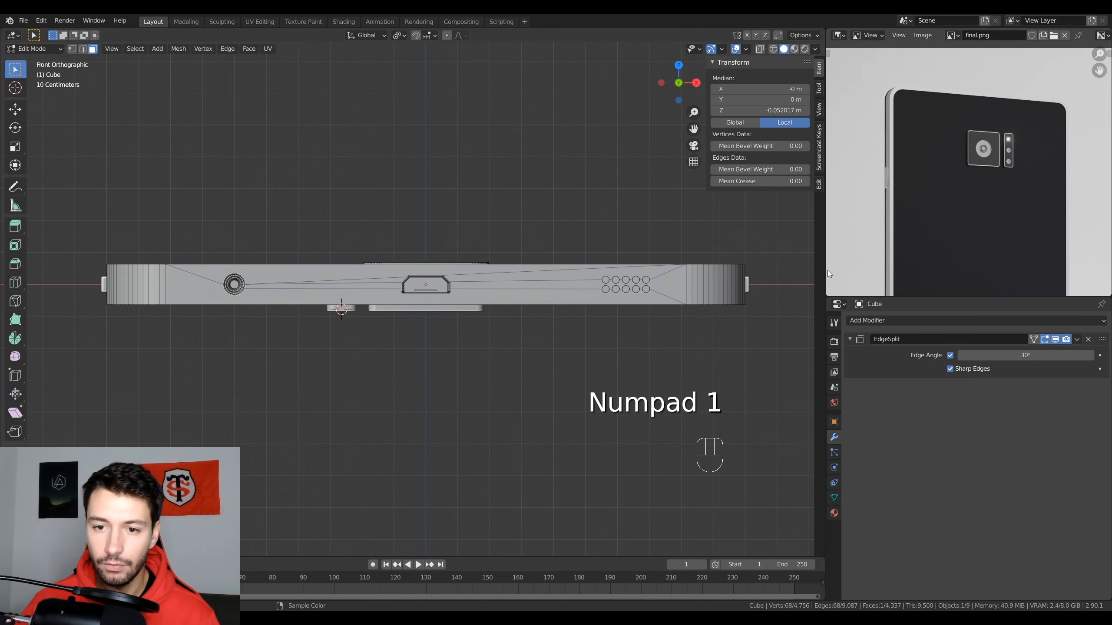
{"action": "left_click_drag", "start_coordinate": [827, 276], "coordinate": [986, 273]}
{"action": "middle_click_drag", "start_coordinate": [494, 240], "coordinate": [508, 209], "text": "shift"}
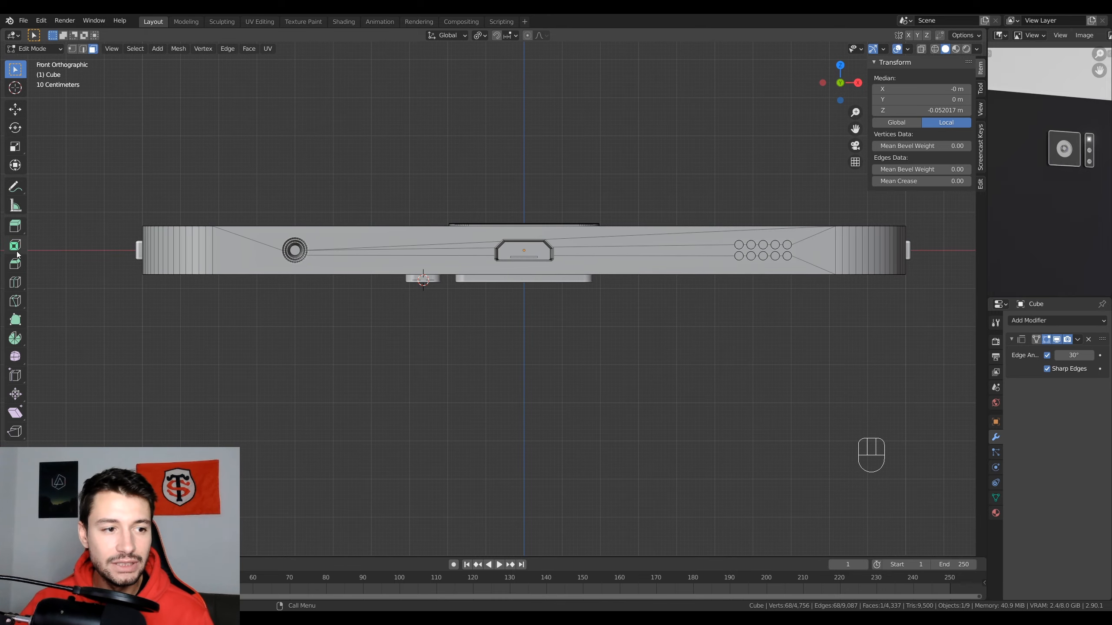
{"action": "left_click", "coordinate": [16, 302]}
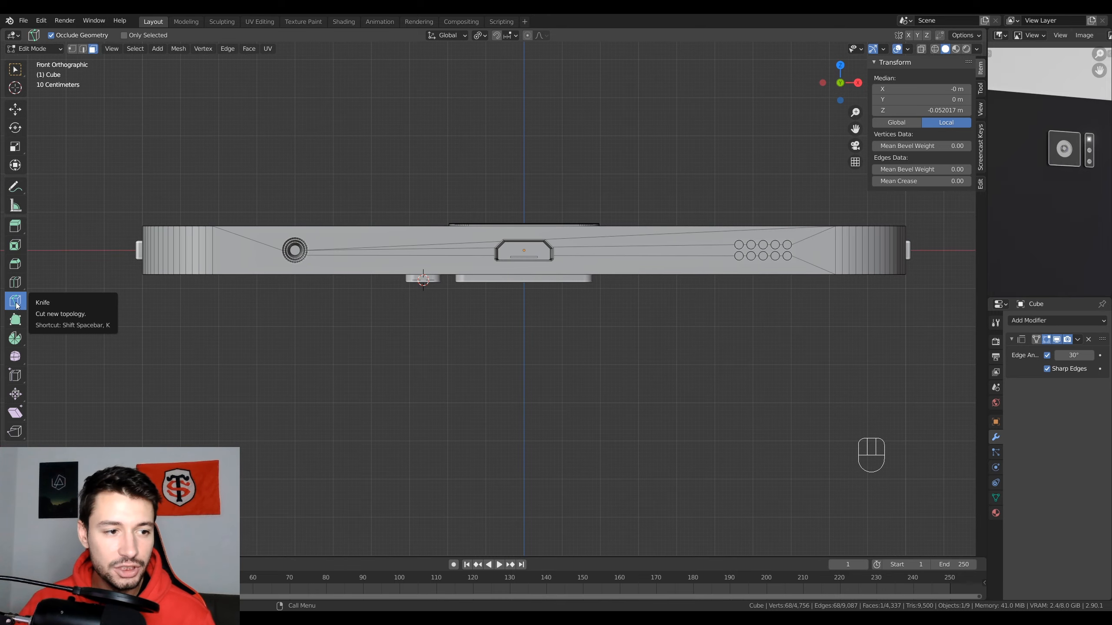
Try a horizontal knife cut just below the phone body's upper rim with Occlude Geometry on, and undo it
{"action": "left_click", "coordinate": [141, 229]}
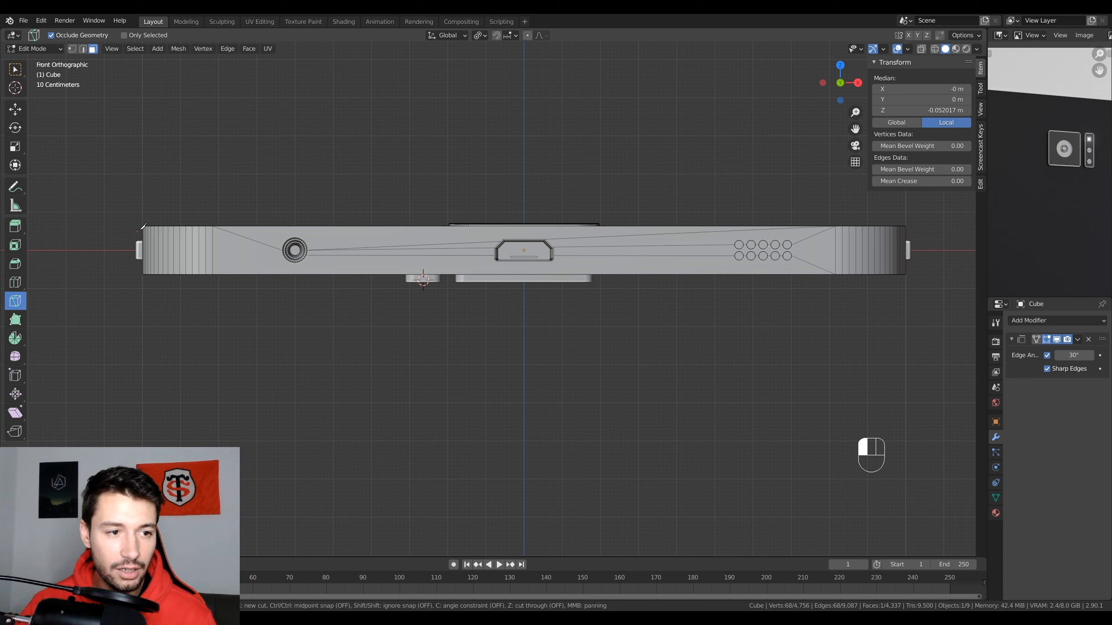
{"action": "key", "text": "c"}
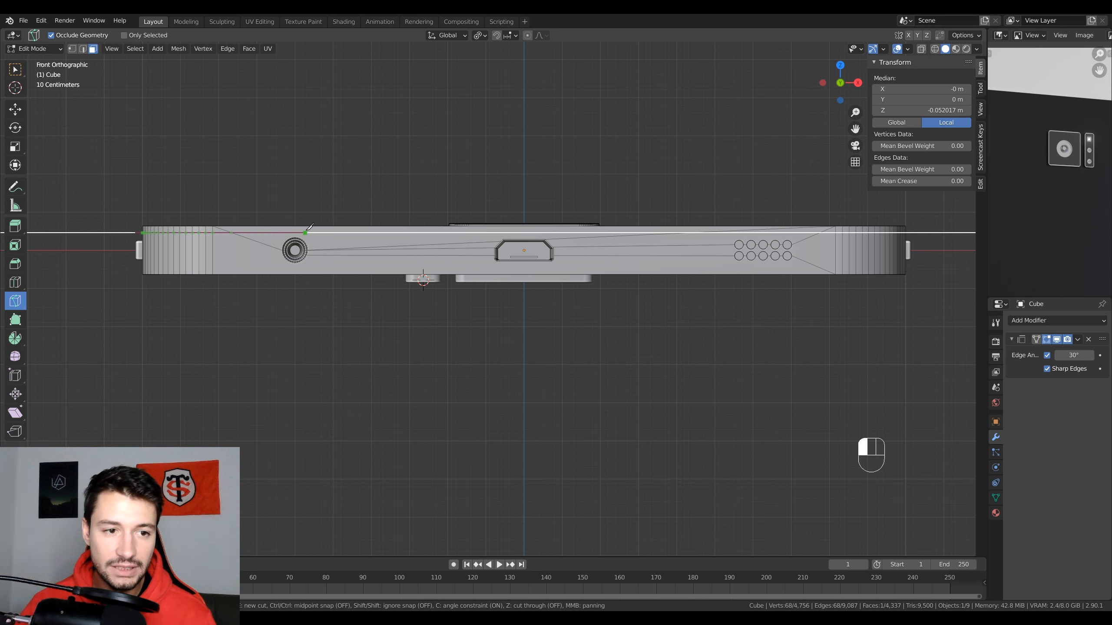
{"action": "left_click", "coordinate": [924, 228]}
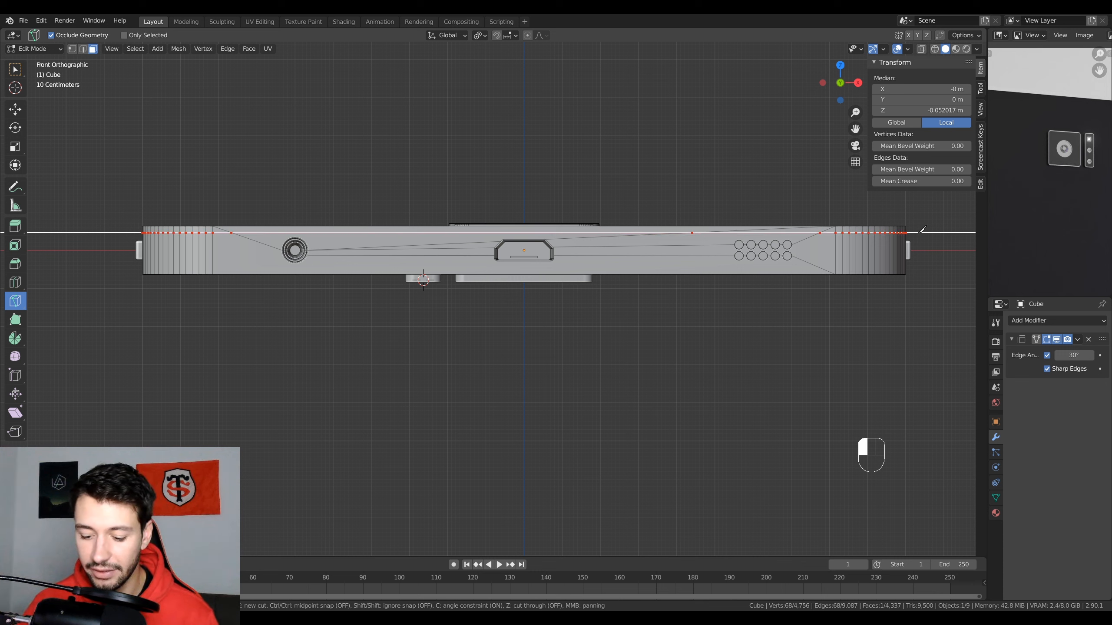
{"action": "key", "text": "Return"}
{"action": "middle_click_drag", "start_coordinate": [841, 228], "coordinate": [620, 335]}
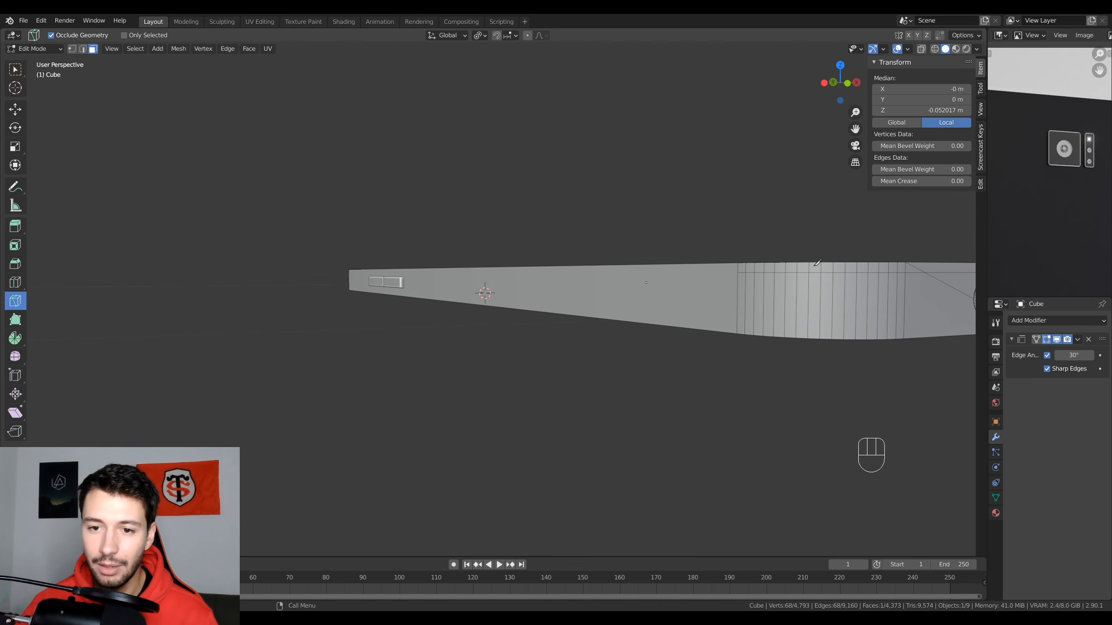
{"action": "key", "text": "ctrl+z"}
Turn off Occlude Geometry and knife a straight horizontal cut through the whole phone body just below its upper rim
{"action": "key", "text": "KP_1"}
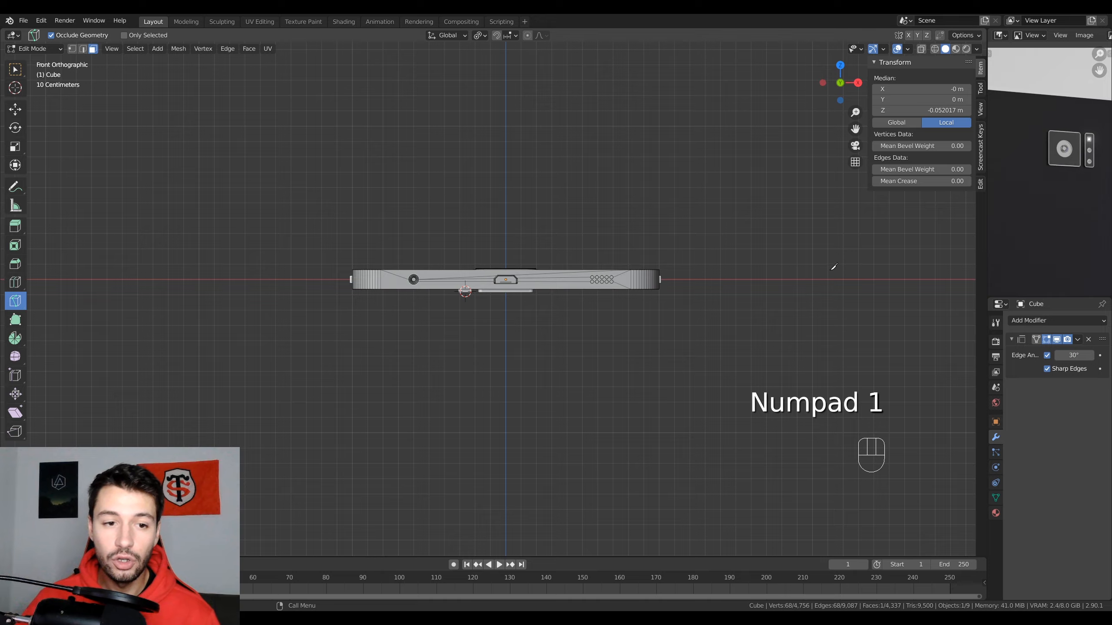
{"action": "scroll", "coordinate": [833, 266], "scroll_direction": "up", "scroll_amount": 5}
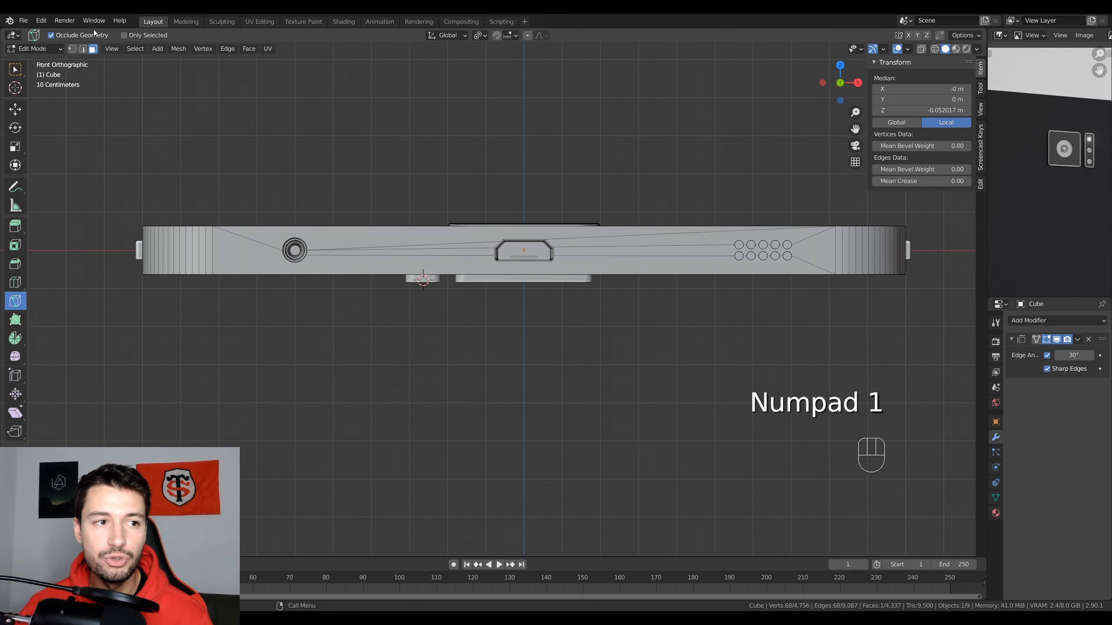
{"action": "left_click", "coordinate": [65, 36]}
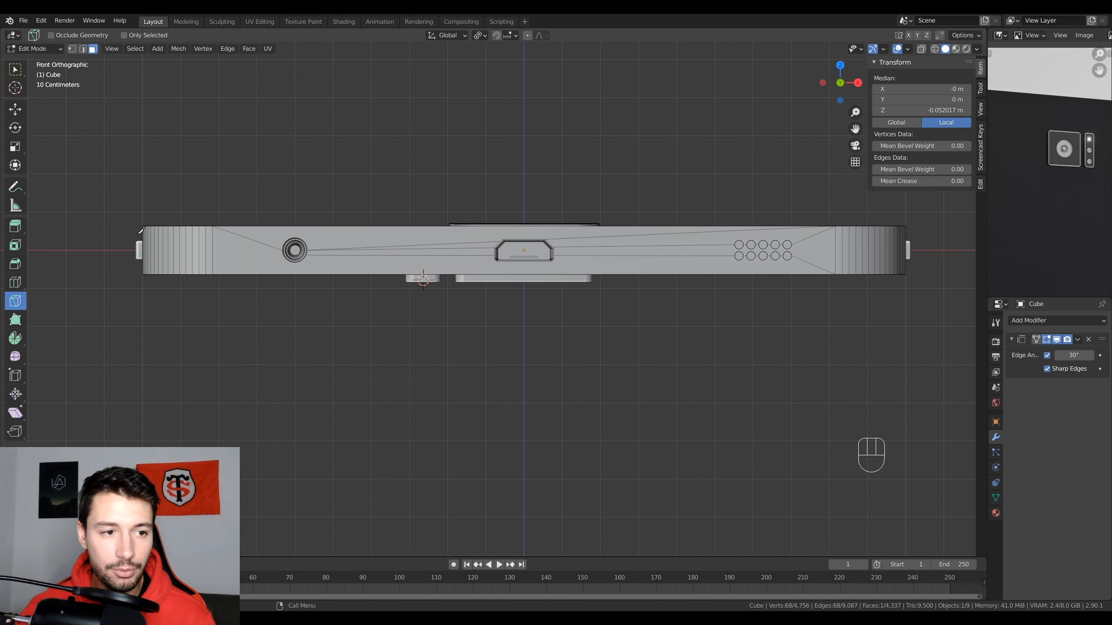
{"action": "left_click_drag", "start_coordinate": [141, 227], "coordinate": [183, 223]}
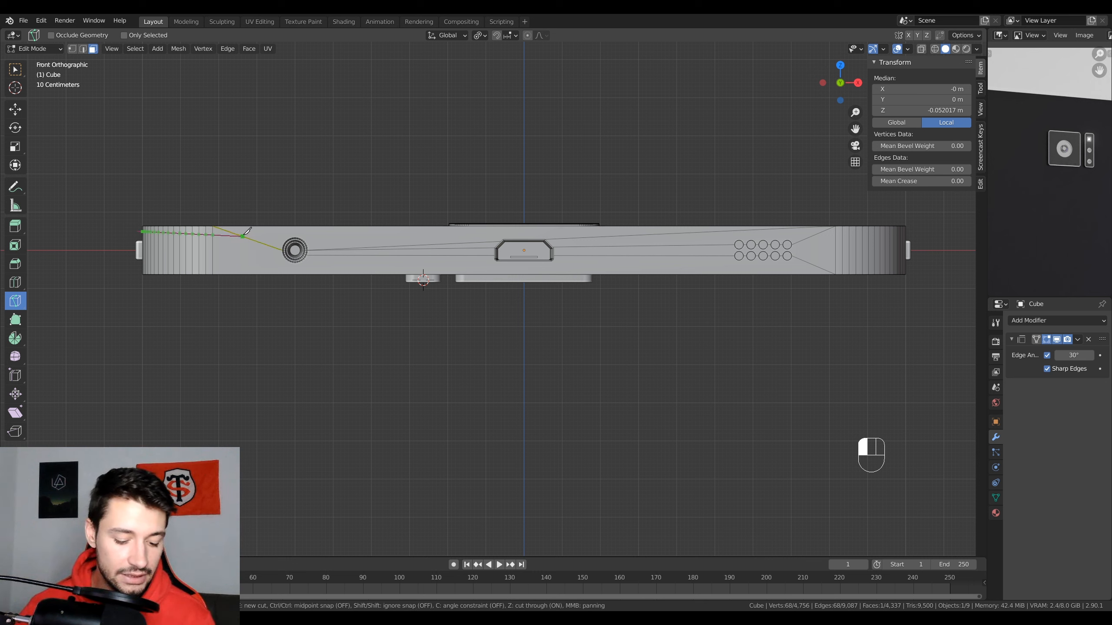
{"action": "key", "text": "Escape"}
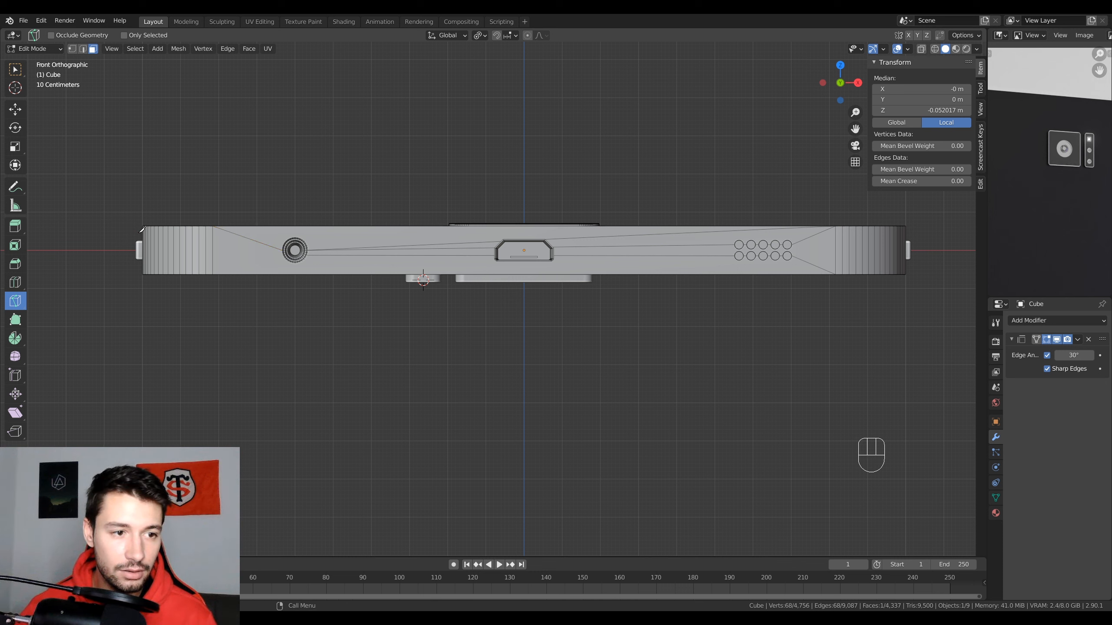
{"action": "left_click_drag", "start_coordinate": [141, 228], "coordinate": [358, 228]}
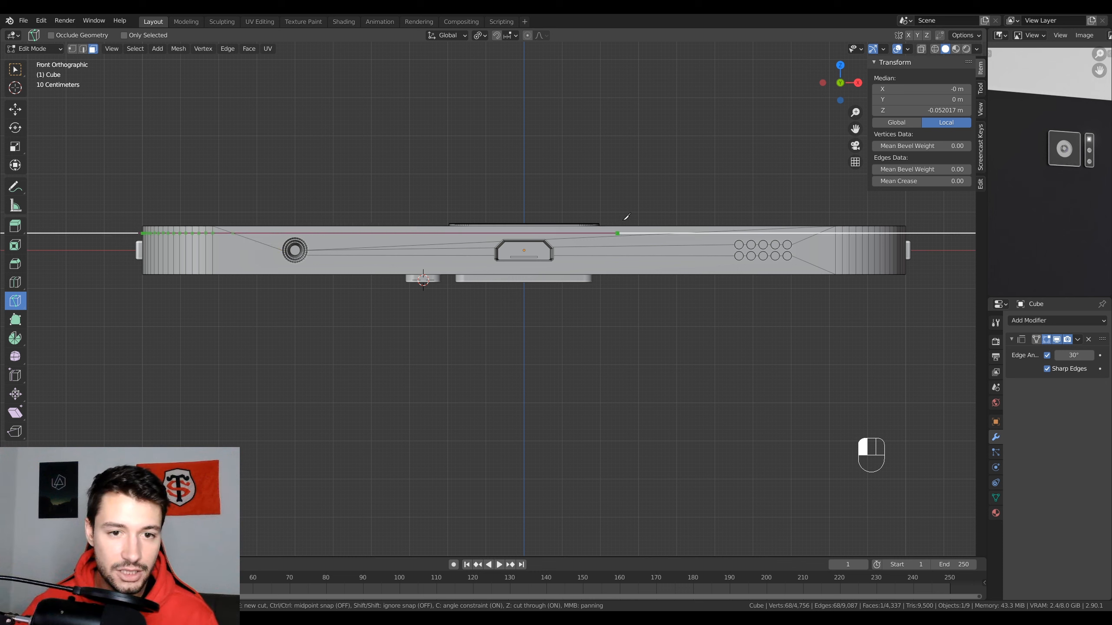
{"action": "key", "text": "Return"}
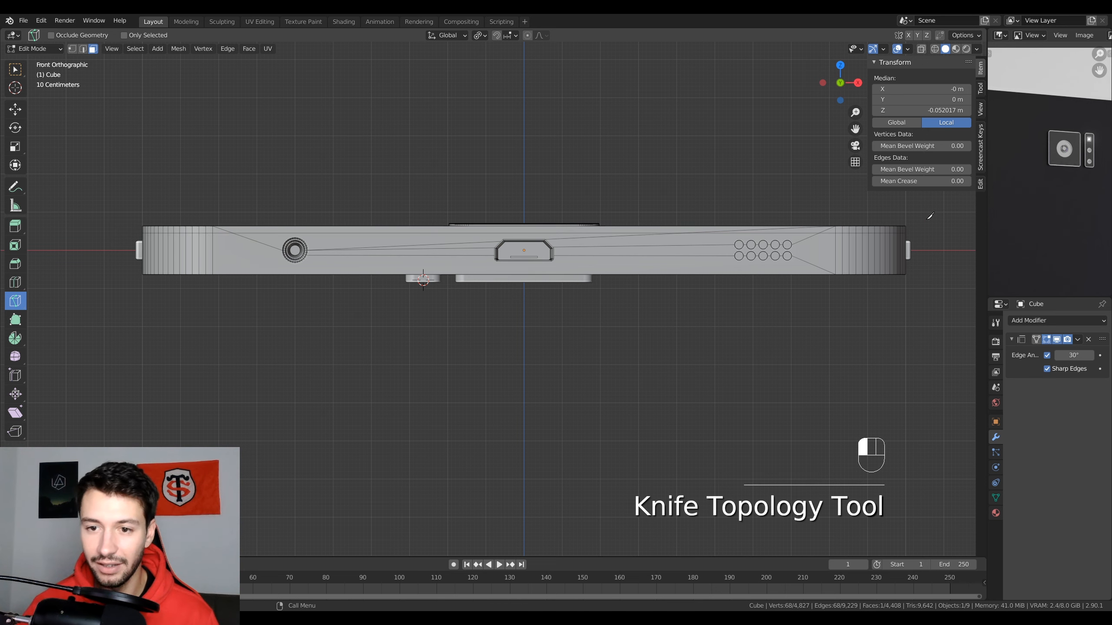
Select the full strip of narrow faces between the new cut and the phone's upper rim, including the faces on the short side
{"action": "middle_click_drag", "start_coordinate": [395, 296], "coordinate": [271, 189]}
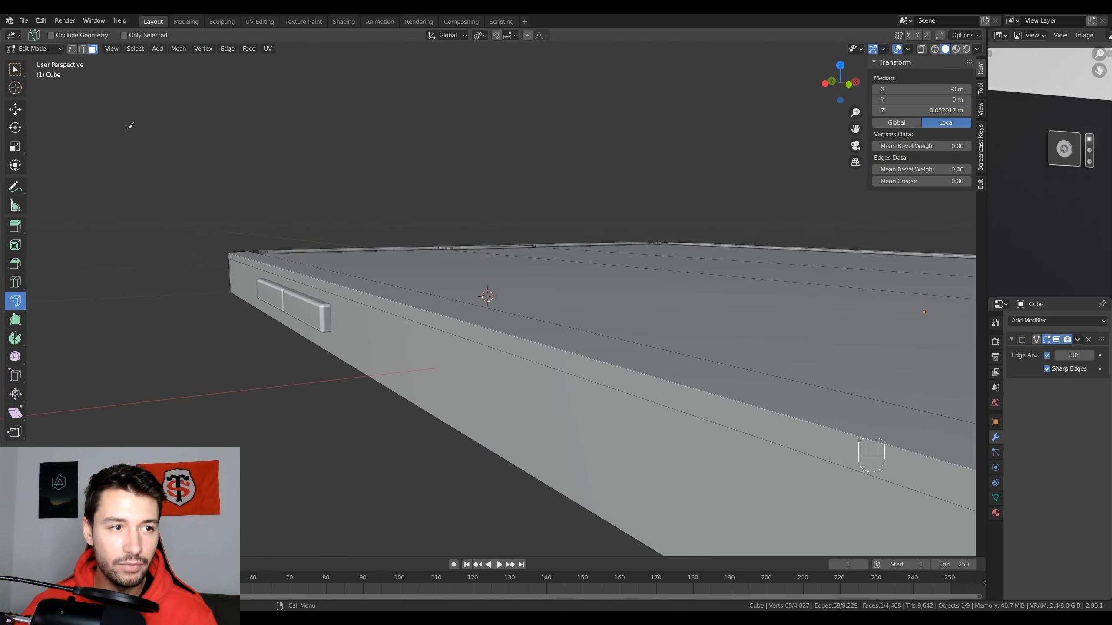
{"action": "left_click", "coordinate": [15, 69]}
{"action": "left_click", "coordinate": [235, 262], "text": "alt"}
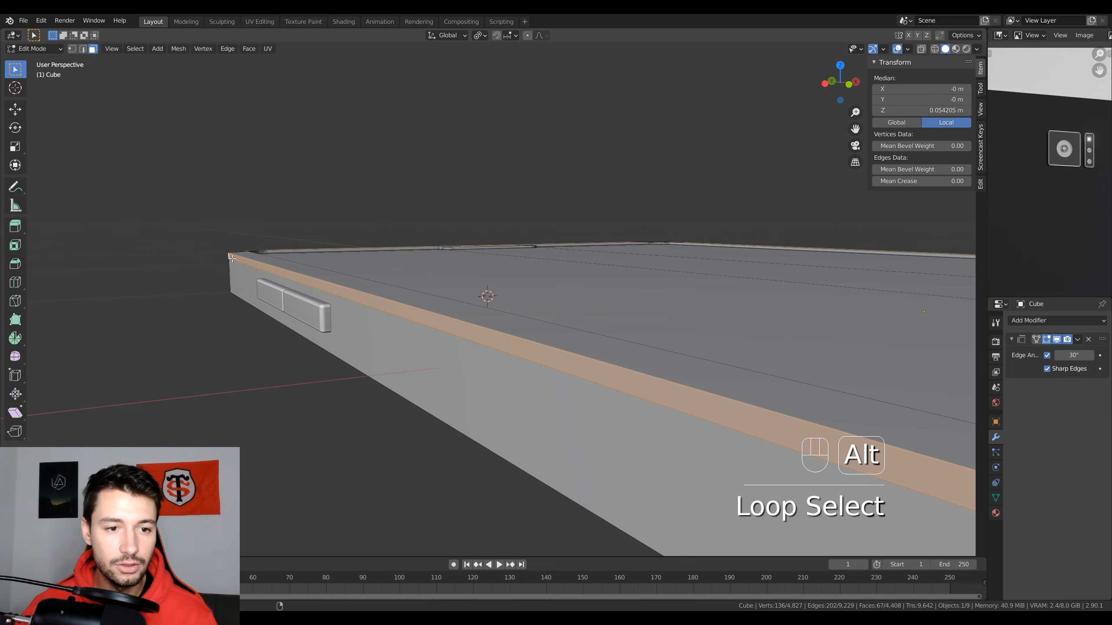
{"action": "middle_click_drag", "start_coordinate": [234, 262], "coordinate": [552, 310]}
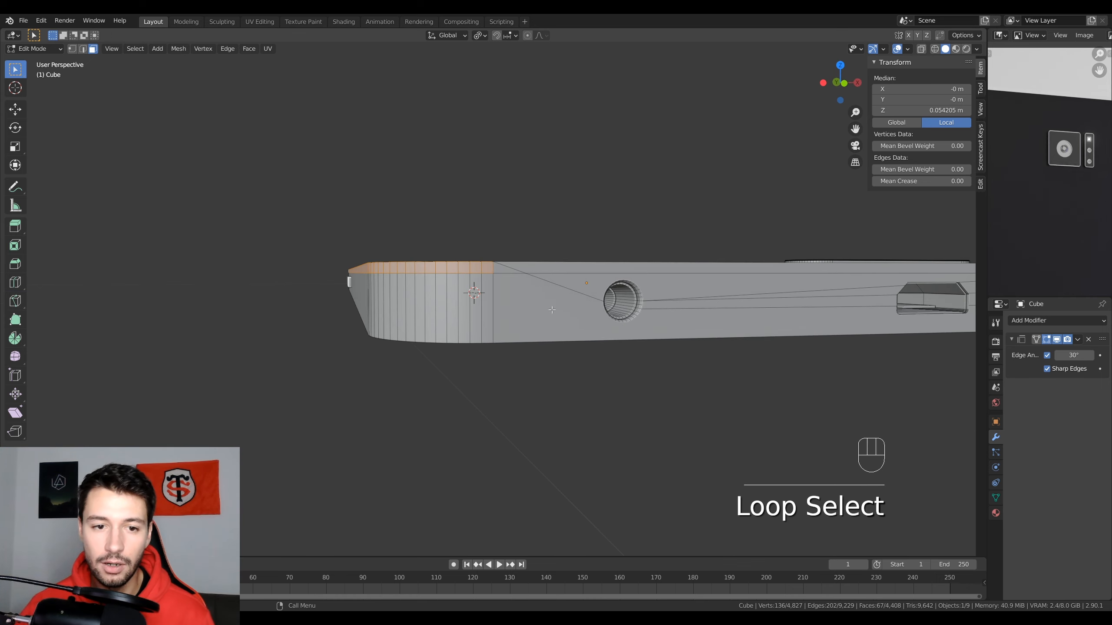
{"action": "left_click", "coordinate": [508, 267], "text": "shift"}
{"action": "middle_click_drag", "start_coordinate": [508, 267], "coordinate": [555, 367]}
{"action": "left_click", "coordinate": [565, 425], "text": "shift"}
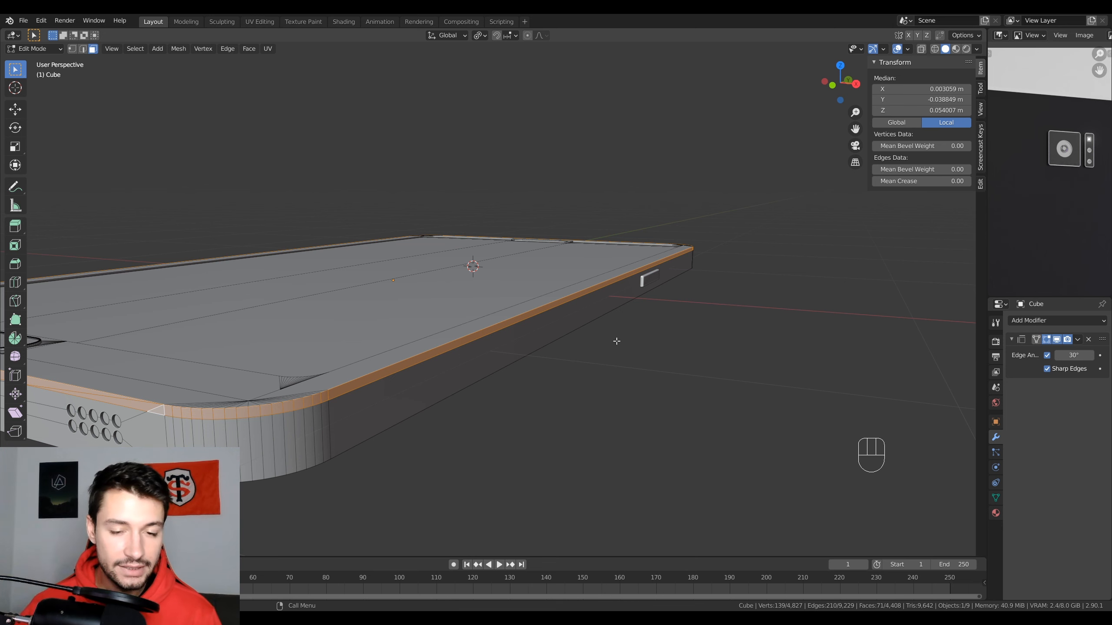
Extrude the selected rim faces along their normals by about 0.0037 m and return to Object Mode
{"action": "middle_click_drag", "start_coordinate": [615, 340], "coordinate": [606, 370]}
{"action": "key", "text": "alt+e"}
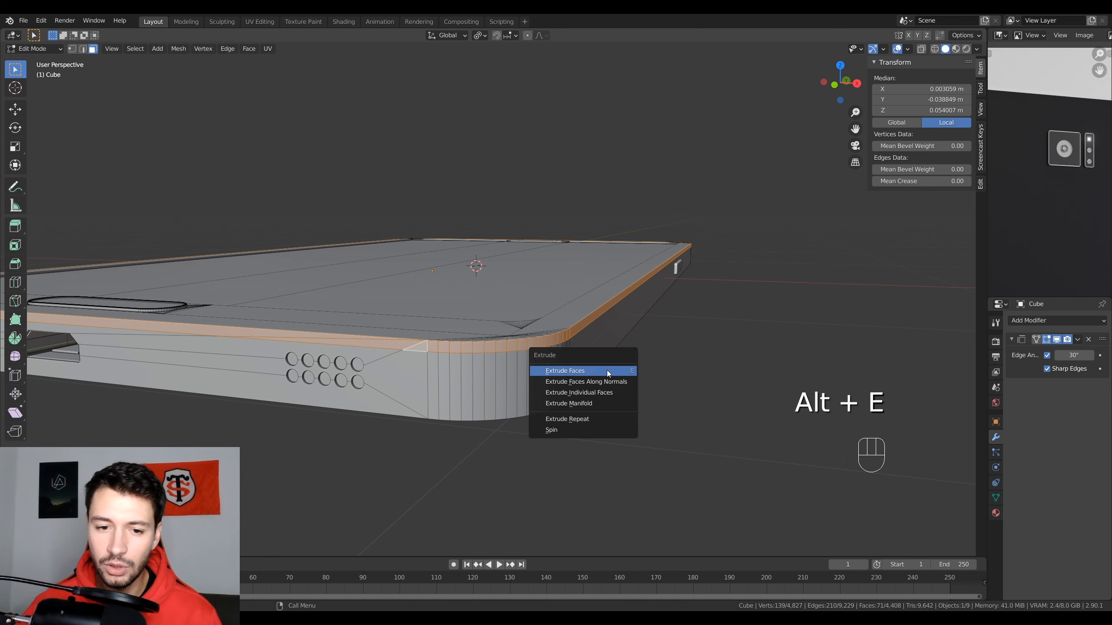
{"action": "left_click", "coordinate": [626, 381]}
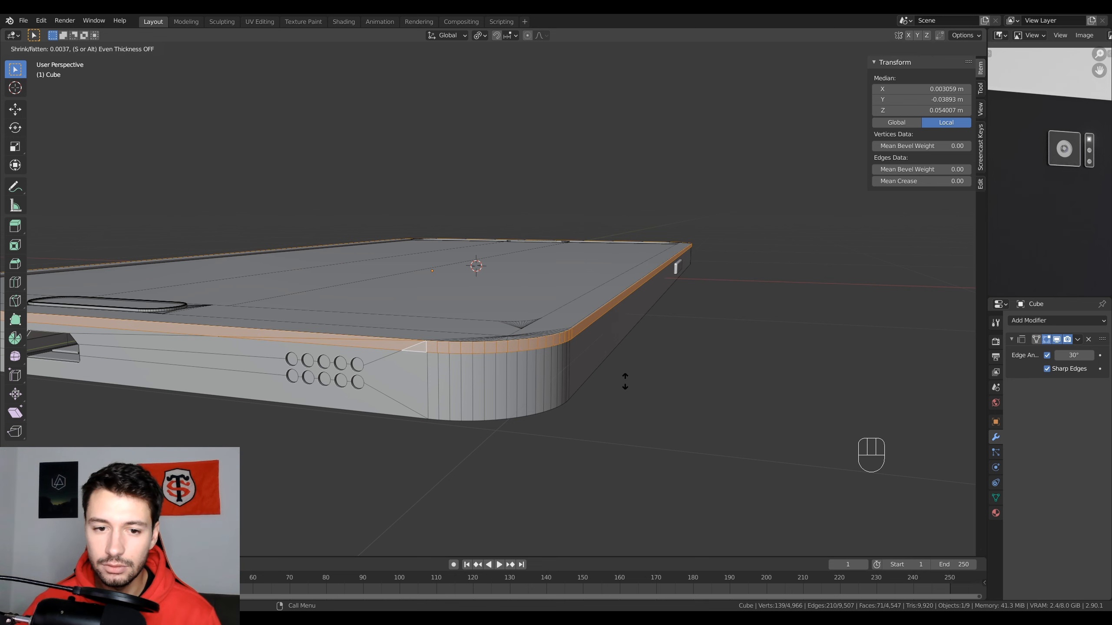
{"action": "left_click", "coordinate": [624, 381]}
{"action": "scroll", "coordinate": [605, 381], "scroll_direction": "up", "scroll_amount": 4}
{"action": "key", "text": "Tab"}
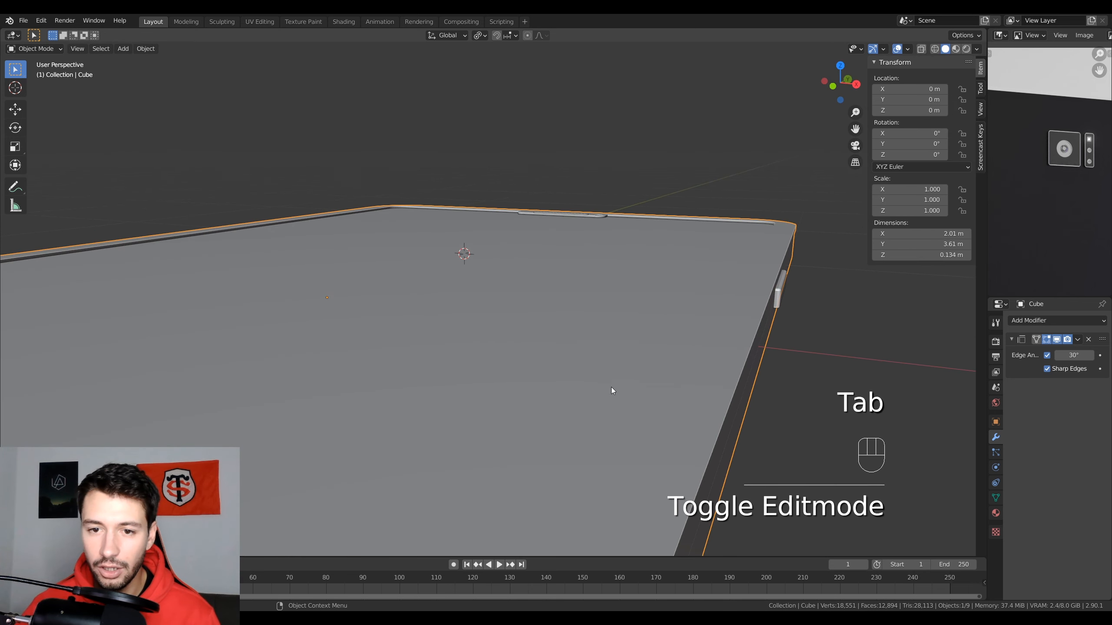
Inspect the extruded rim around the whole phone and save the file
{"action": "scroll", "coordinate": [612, 382], "scroll_direction": "up", "scroll_amount": 4}
{"action": "scroll", "coordinate": [696, 182], "scroll_direction": "down", "scroll_amount": 6}
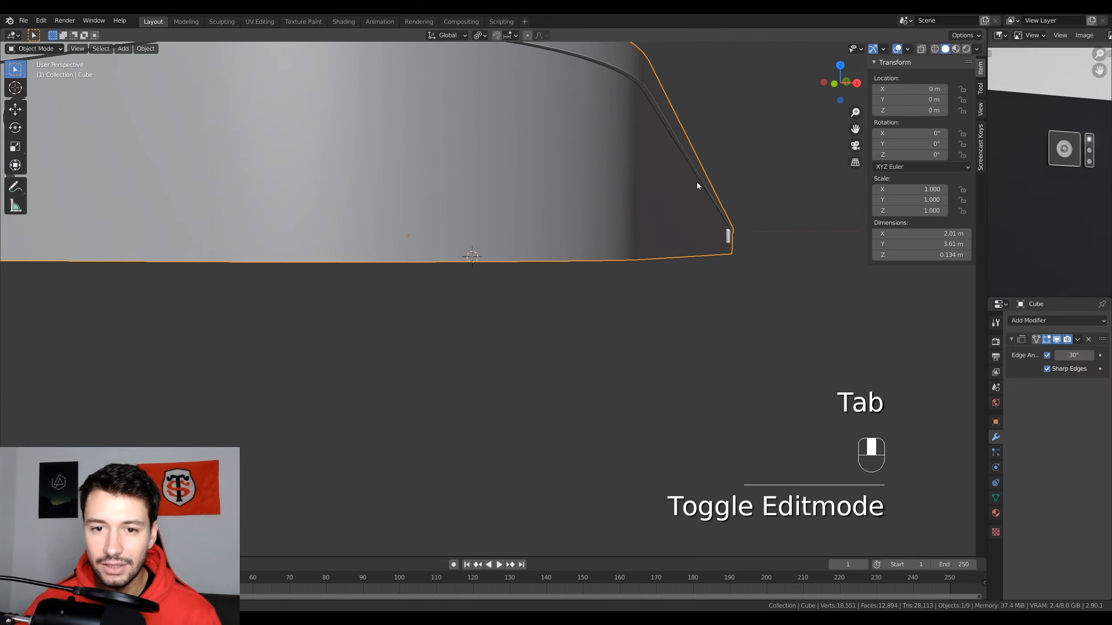
{"action": "middle_click_drag", "start_coordinate": [686, 196], "coordinate": [575, 245]}
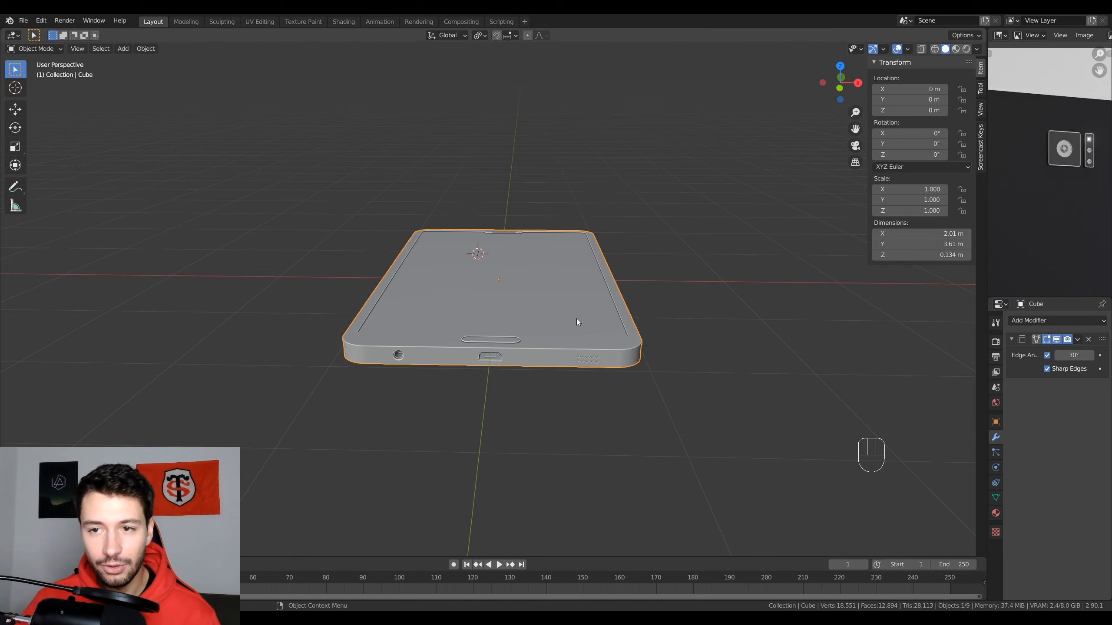
{"action": "middle_click_drag", "start_coordinate": [528, 318], "coordinate": [519, 383]}
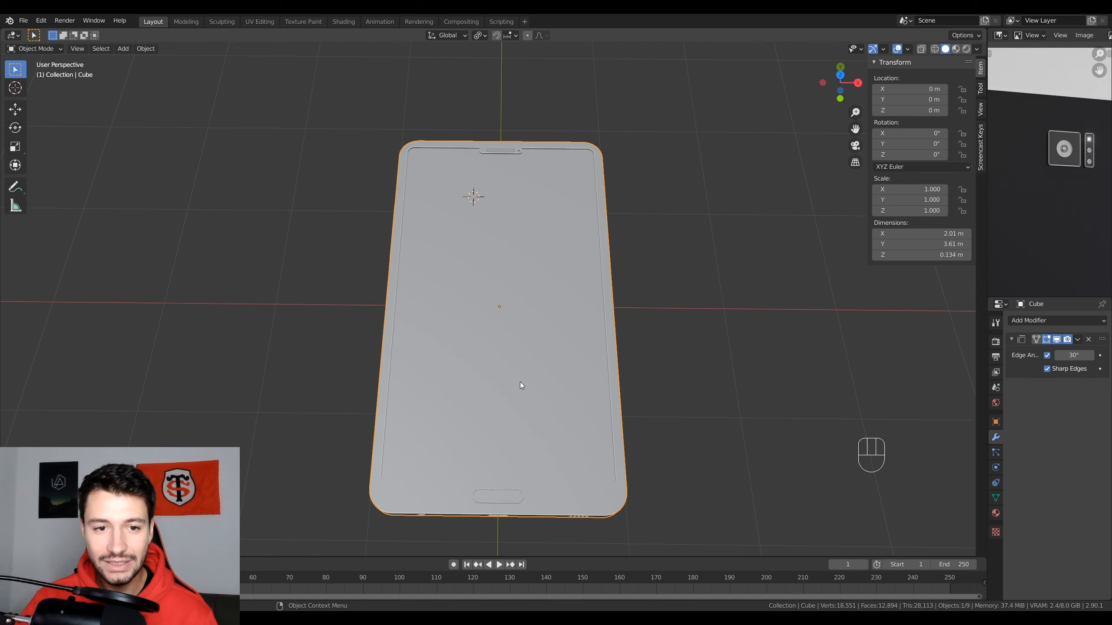
{"action": "scroll", "coordinate": [520, 382], "scroll_direction": "down", "scroll_amount": 3}
{"action": "scroll", "coordinate": [525, 377], "scroll_direction": "up", "scroll_amount": 3}
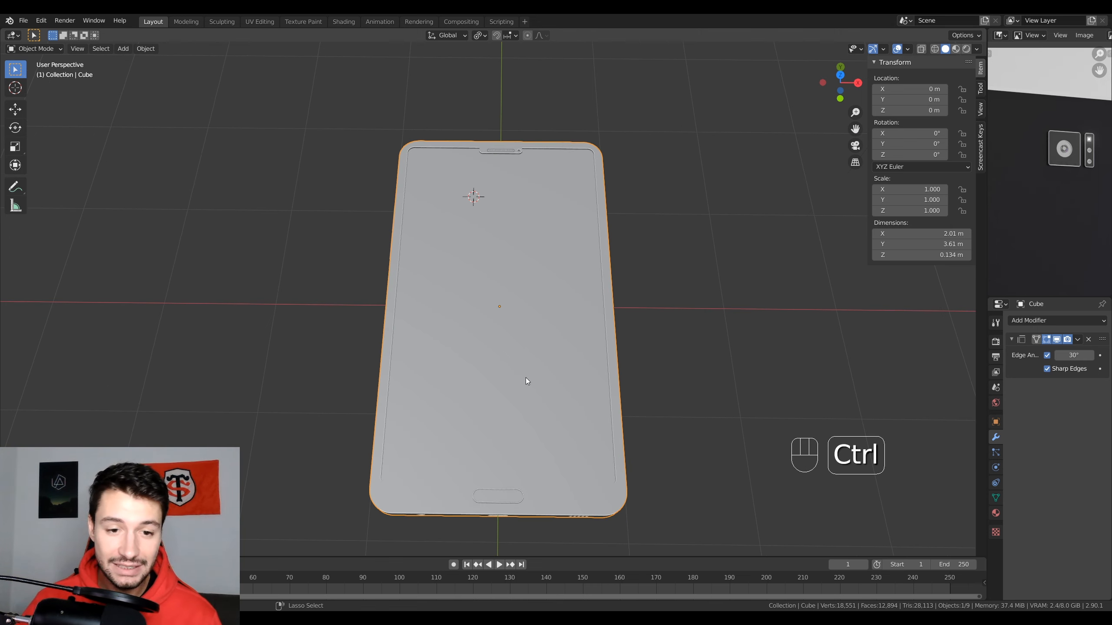
{"action": "key", "text": "ctrl+s"}
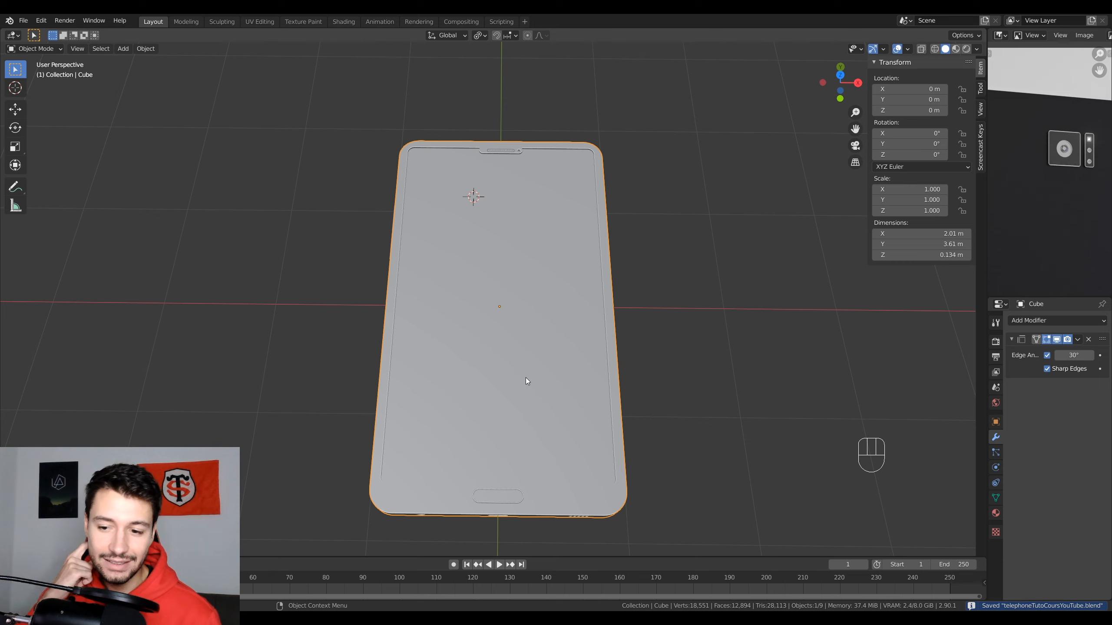
Compare the model with the finished, rendered phone in the other Blender window and return to the working file
{"action": "middle_click_drag", "start_coordinate": [516, 396], "coordinate": [565, 387]}
{"action": "left_click", "coordinate": [240, 582]}
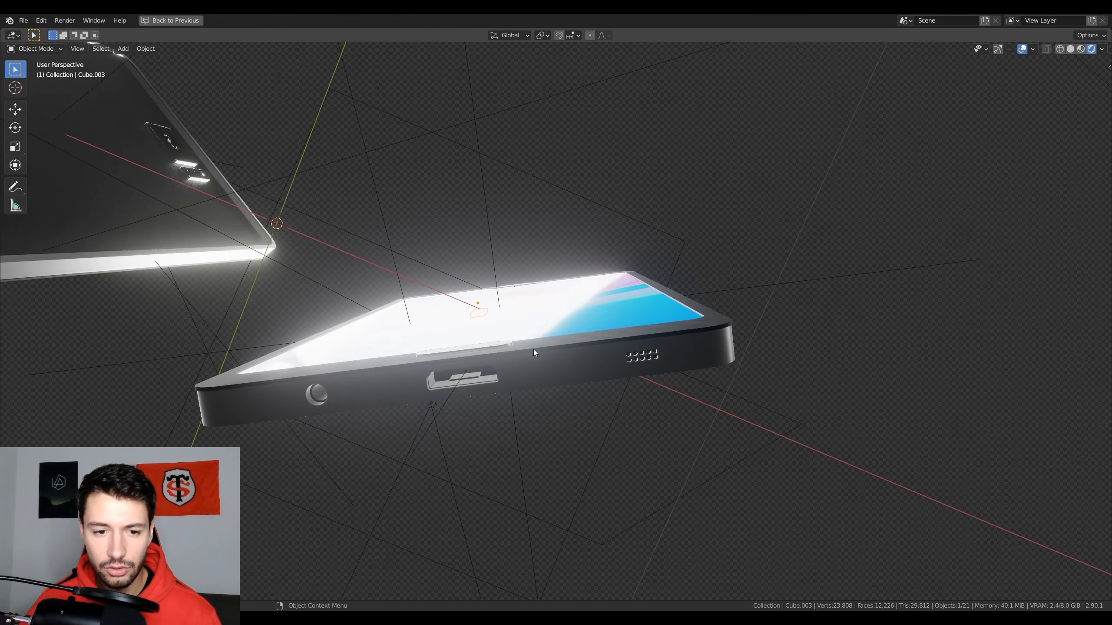
{"action": "middle_click_drag", "start_coordinate": [534, 353], "coordinate": [74, 473]}
{"action": "left_click", "coordinate": [311, 590]}
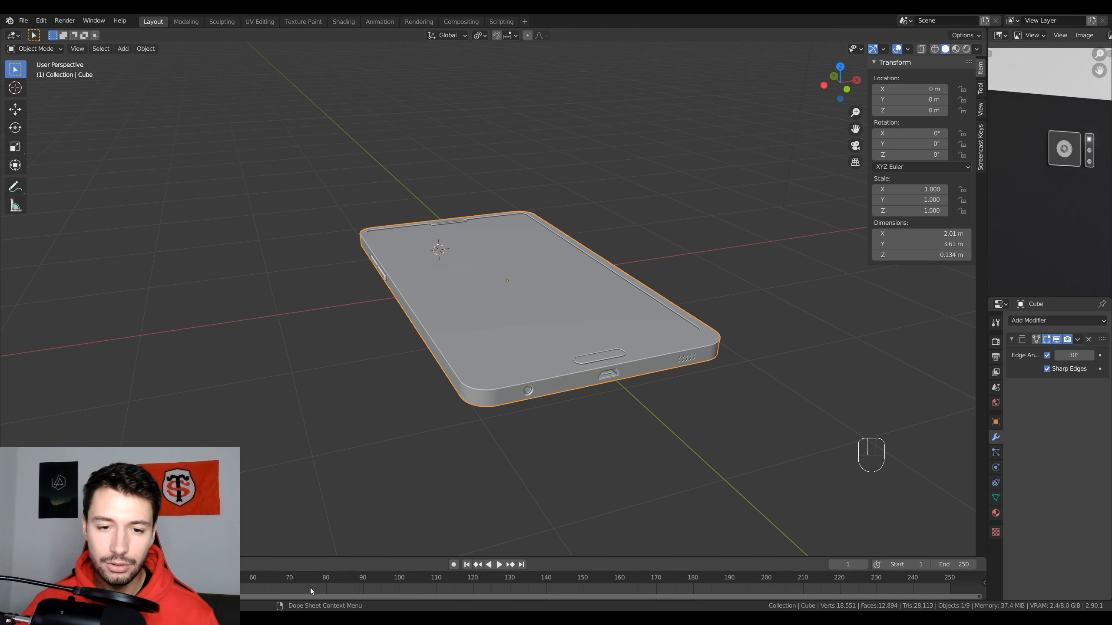
{"action": "middle_click_drag", "start_coordinate": [579, 385], "coordinate": [516, 387]}
{"action": "scroll", "coordinate": [516, 388], "scroll_direction": "up", "scroll_amount": 3}
{"action": "middle_click_drag", "start_coordinate": [549, 320], "coordinate": [546, 342]}
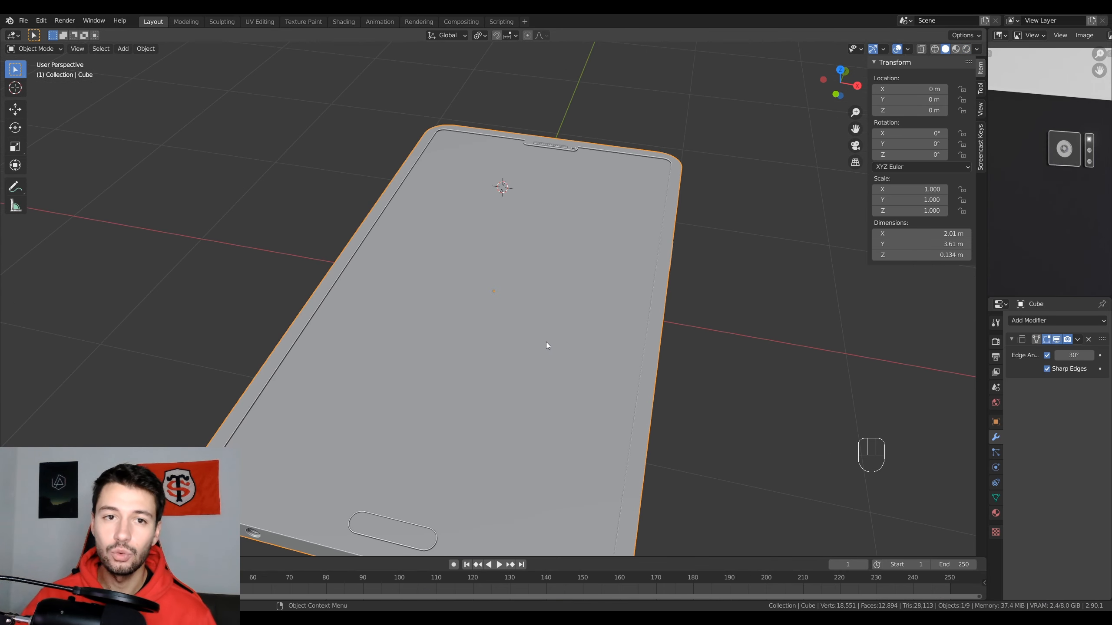